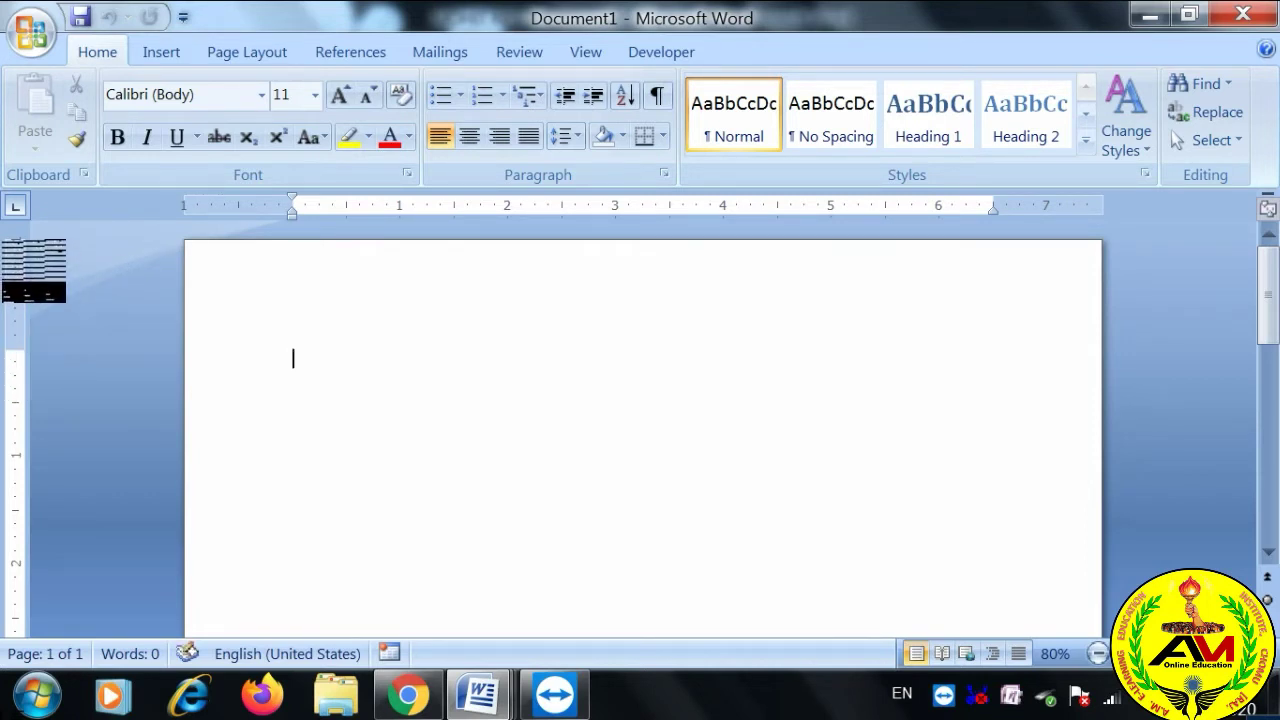
Drag the ruler's left margin marker leftward to narrow the blank page's left margin.
{"action": "scroll", "coordinate": [640, 450], "scroll_direction": "down", "scroll_amount": 1}
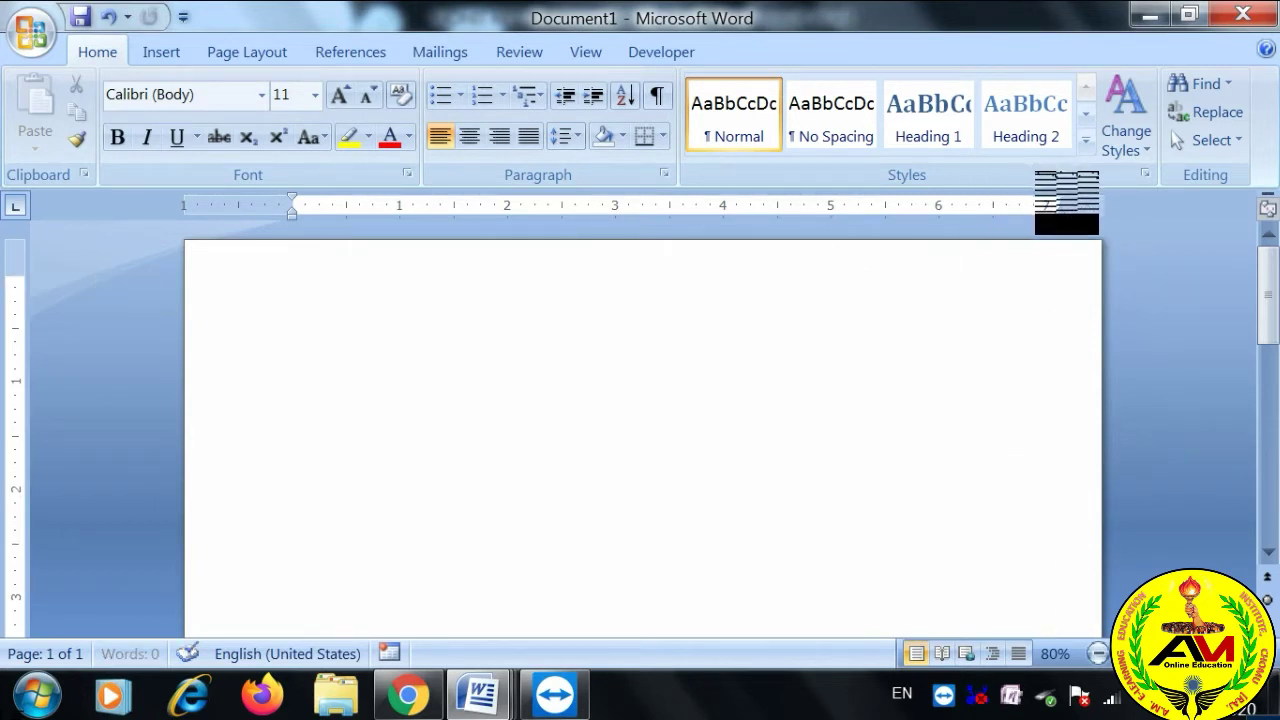
{"action": "left_click", "coordinate": [294, 250]}
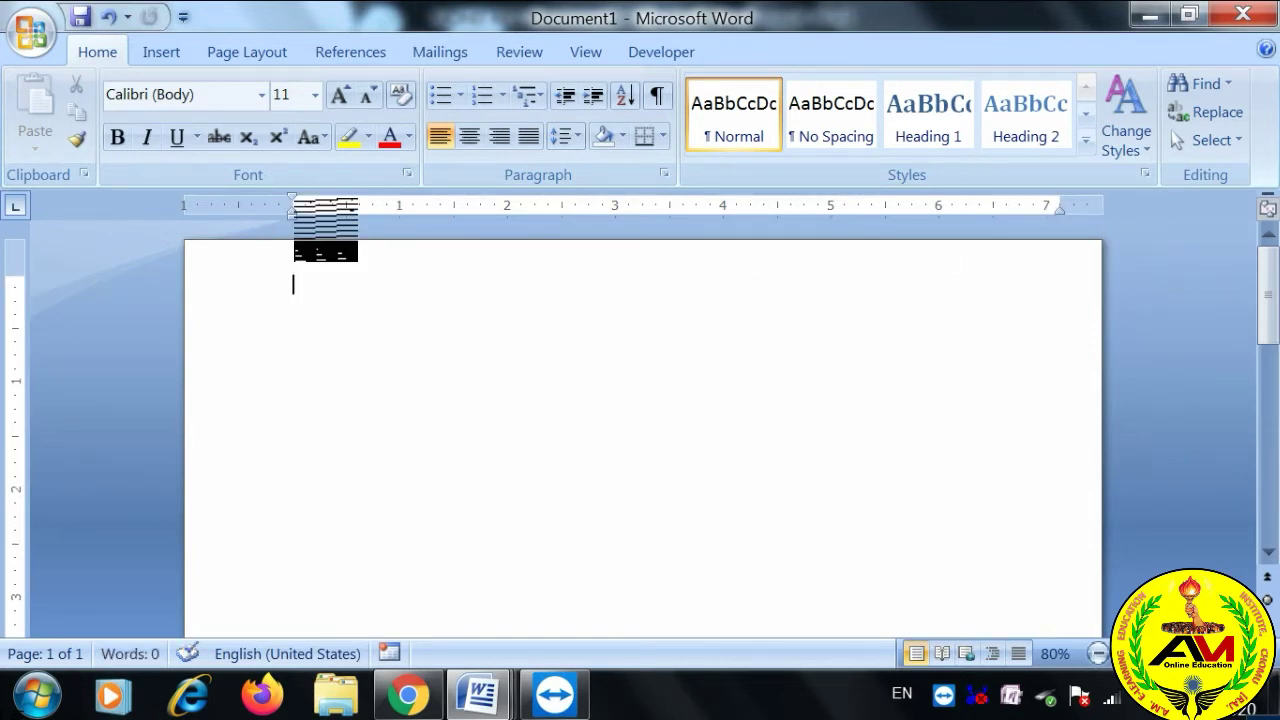
{"action": "left_click_drag", "start_coordinate": [294, 205], "coordinate": [225, 205]}
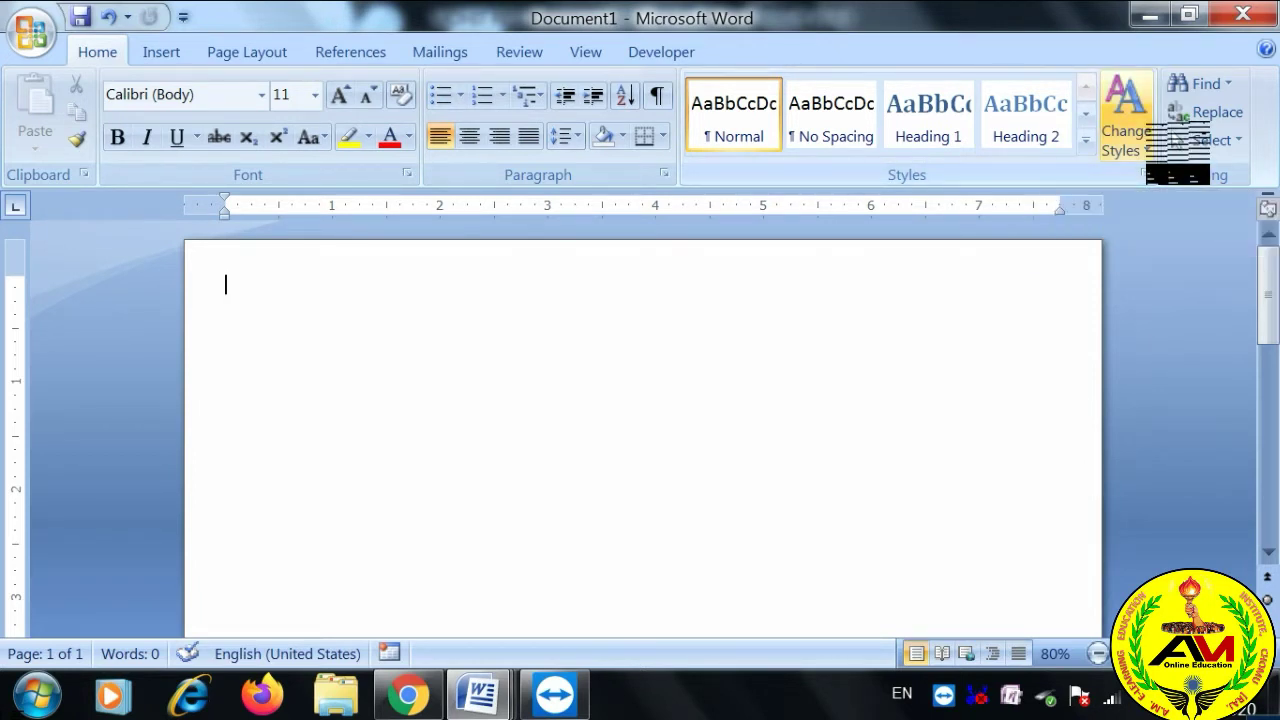
Type the title RESUME and make it bold, centred and size 26.
{"action": "type", "text": "RESUME"}
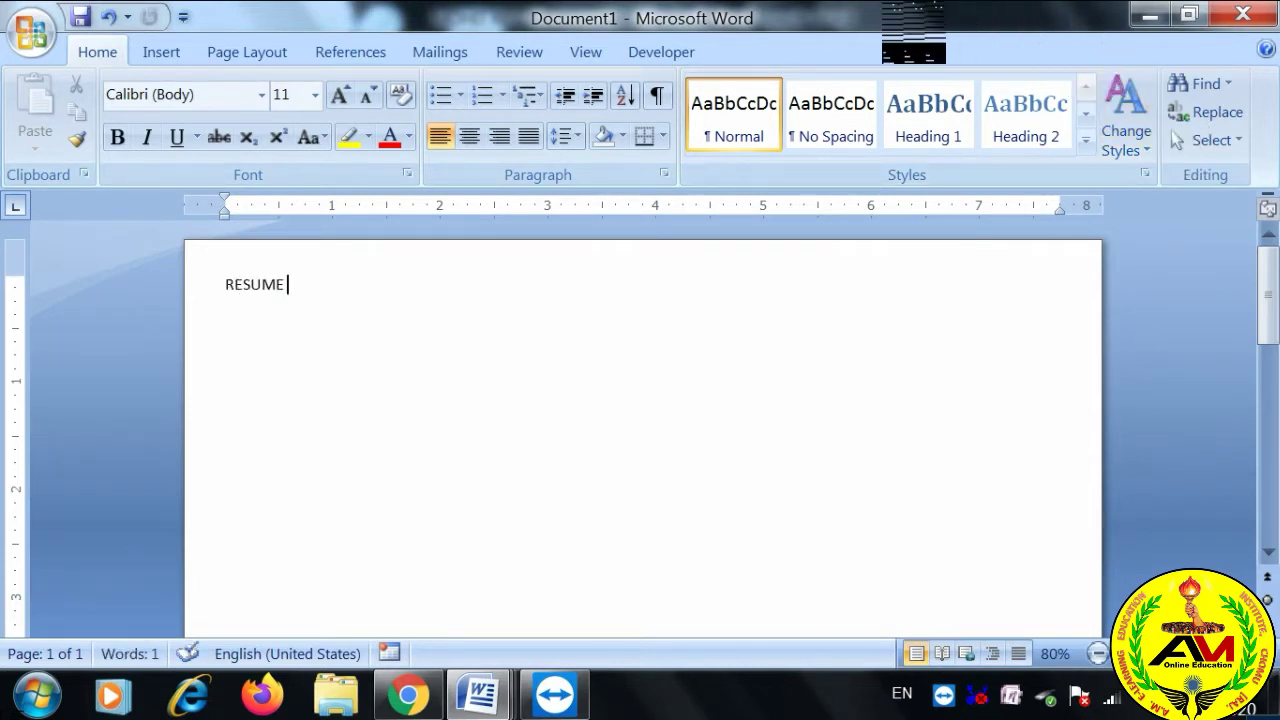
{"action": "triple_click", "coordinate": [309, 284]}
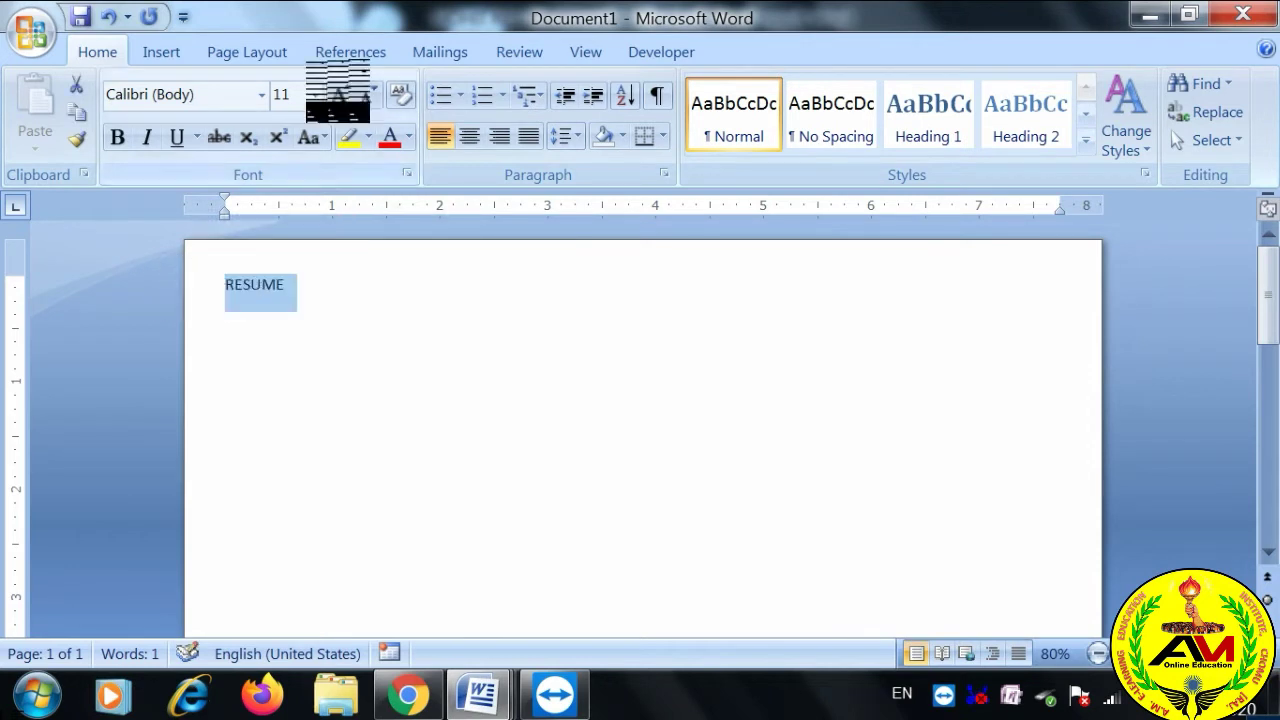
{"action": "left_click", "coordinate": [341, 94]}
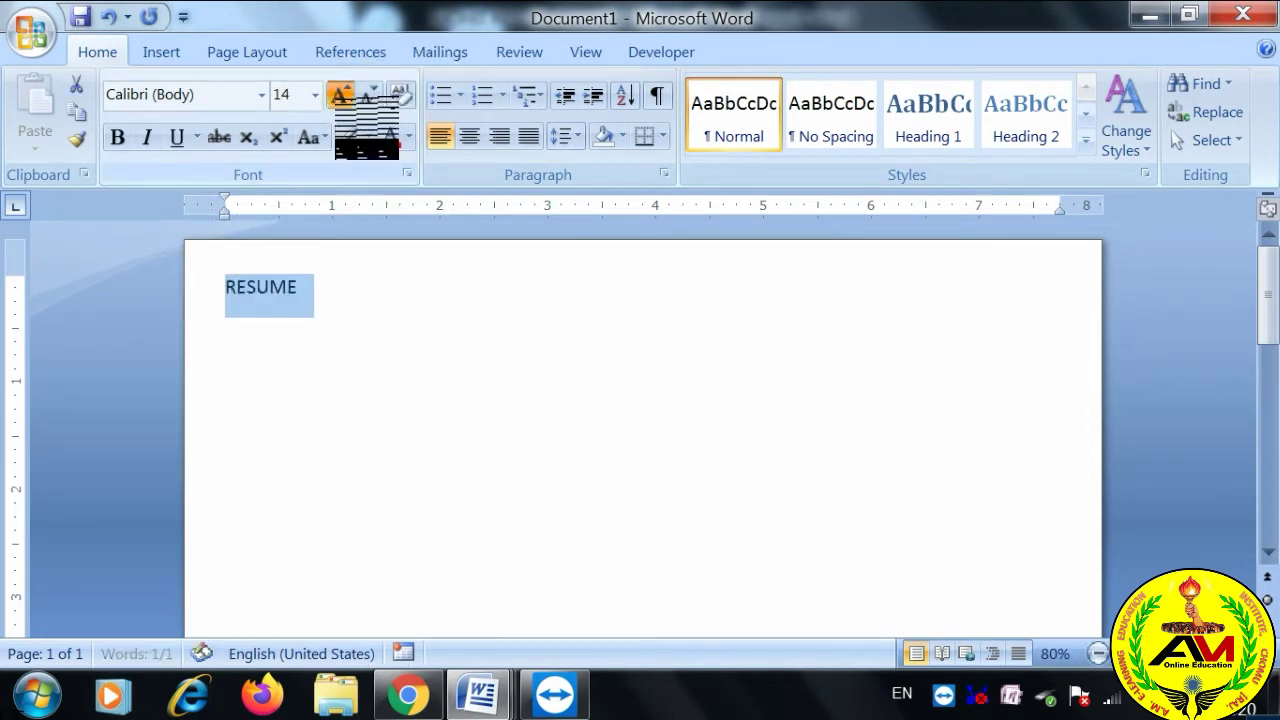
{"action": "left_click", "coordinate": [341, 94]}
{"action": "left_click", "coordinate": [341, 94]}
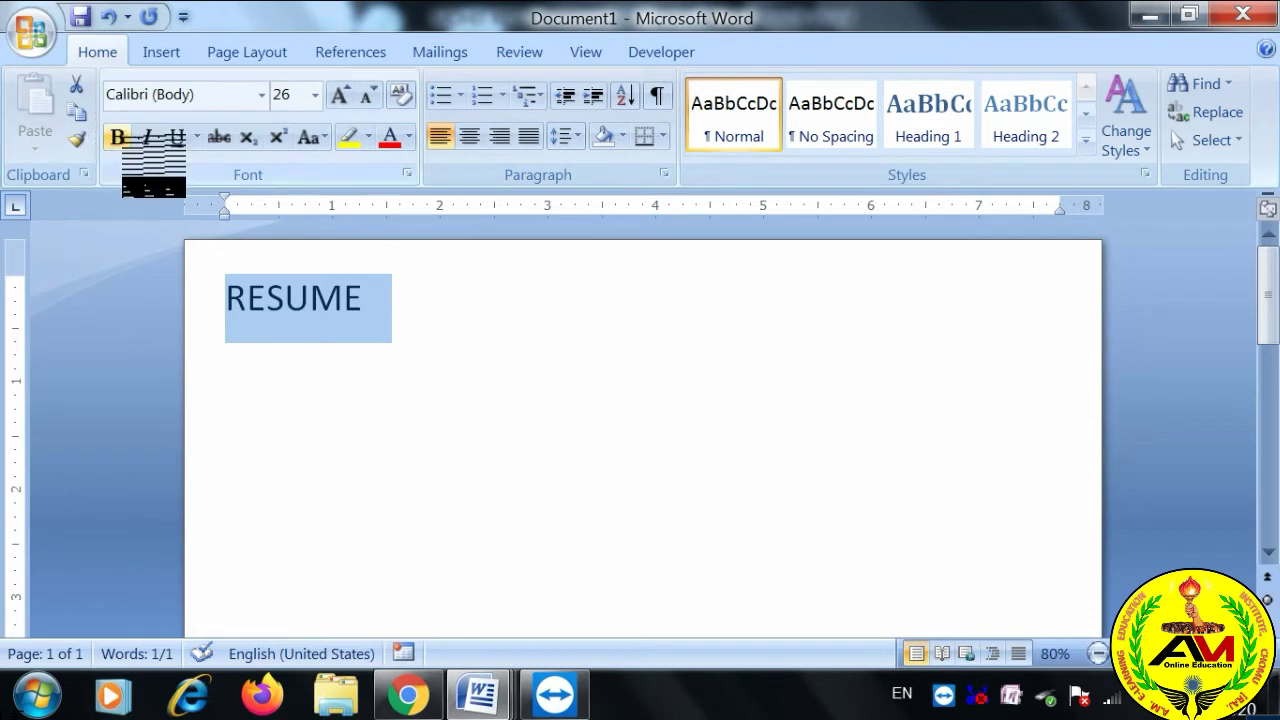
{"action": "left_click", "coordinate": [120, 136]}
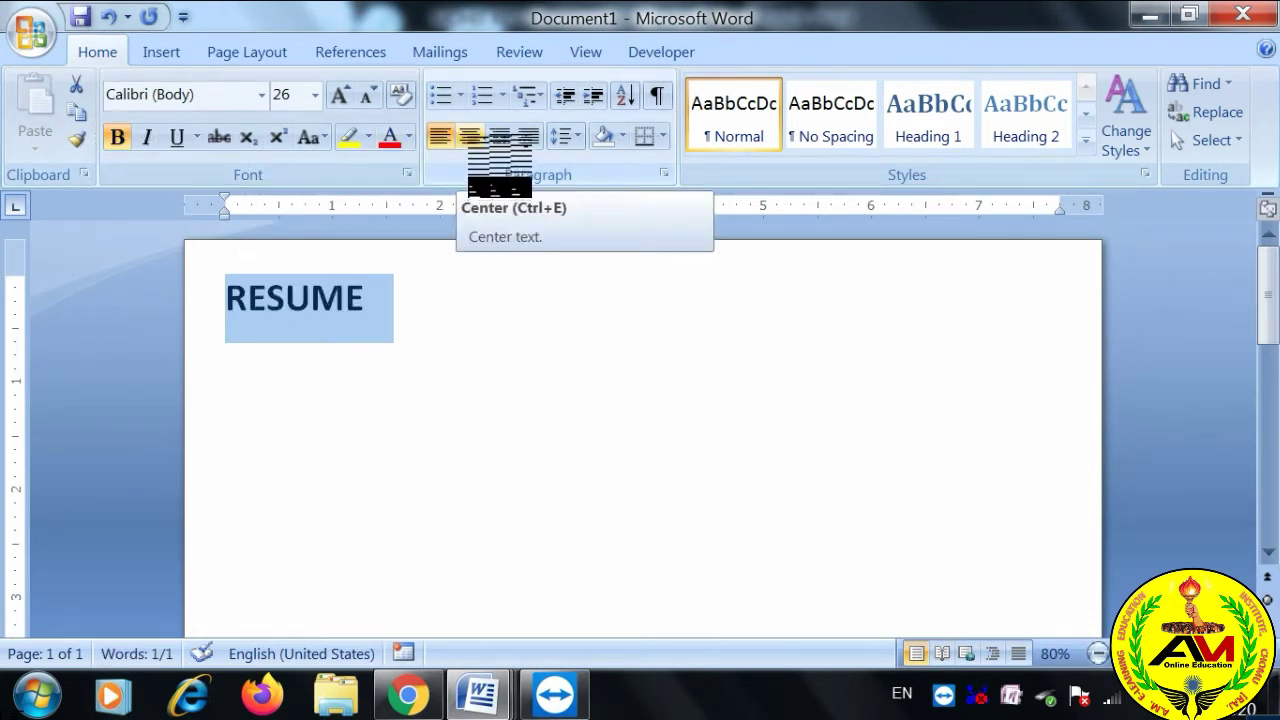
{"action": "left_click", "coordinate": [469, 136]}
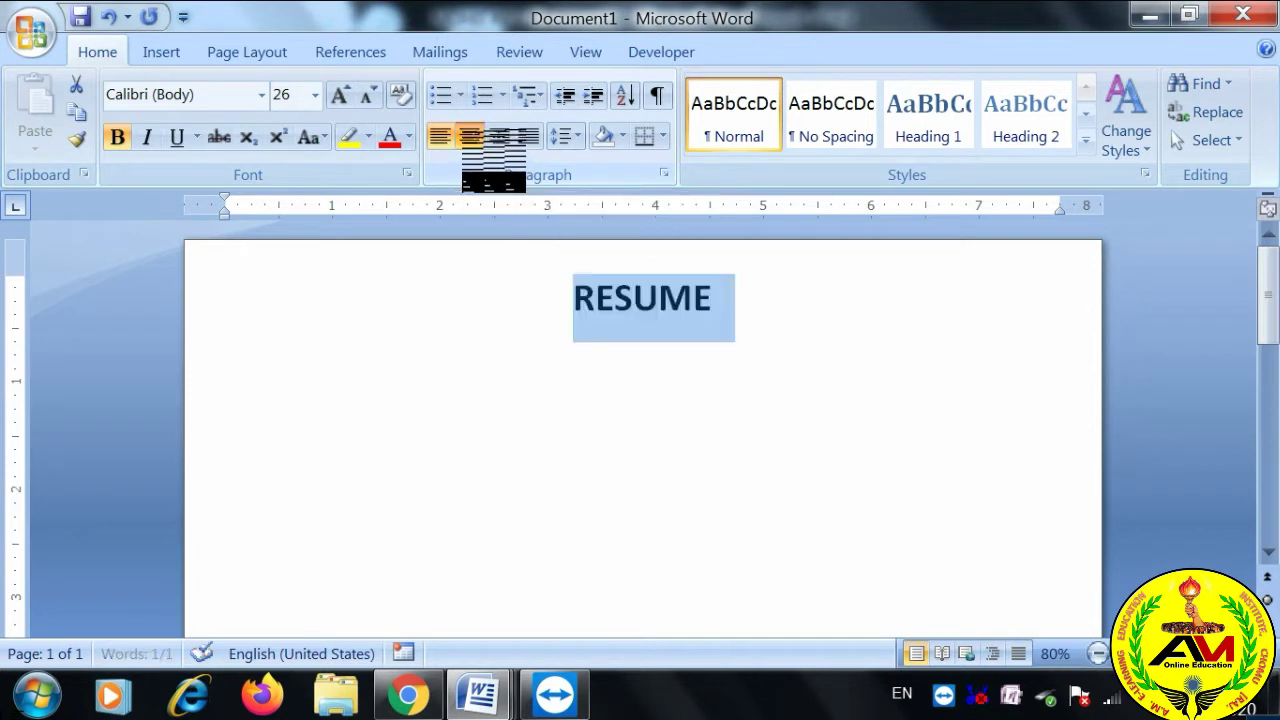
Start a new left-aligned line beneath the RESUME title.
{"action": "left_click", "coordinate": [704, 300]}
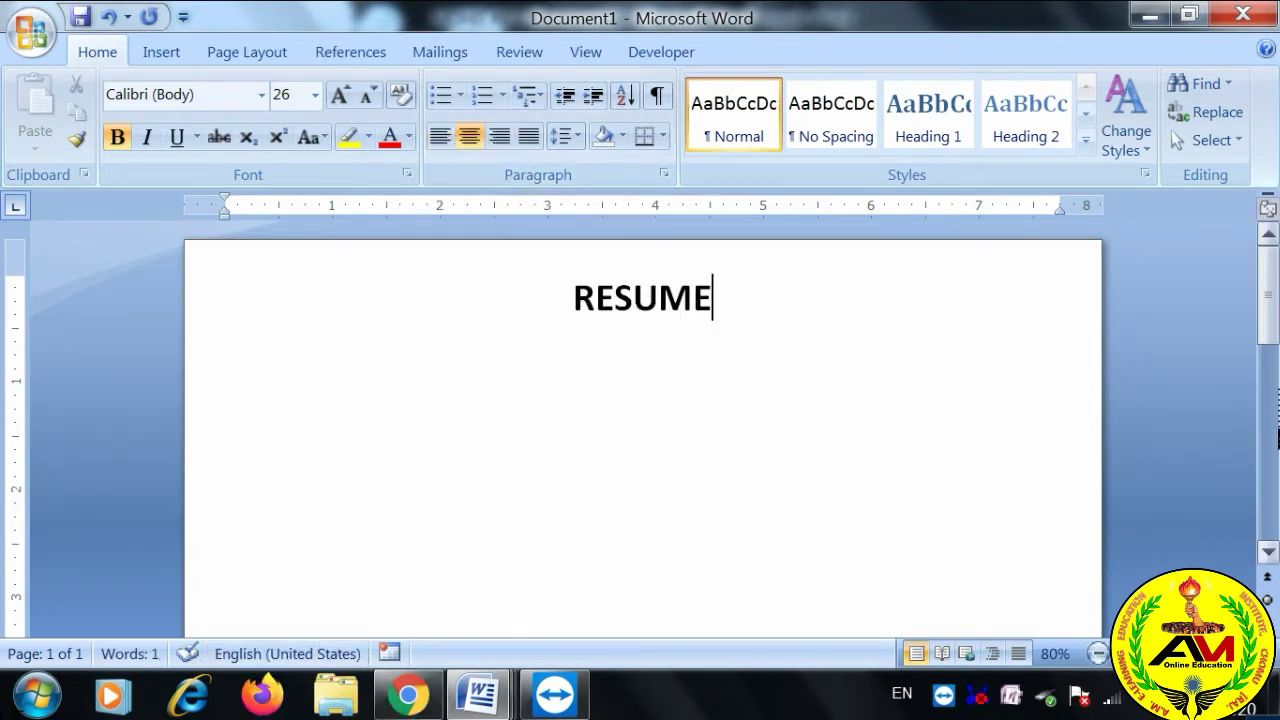
{"action": "key", "text": "Return"}
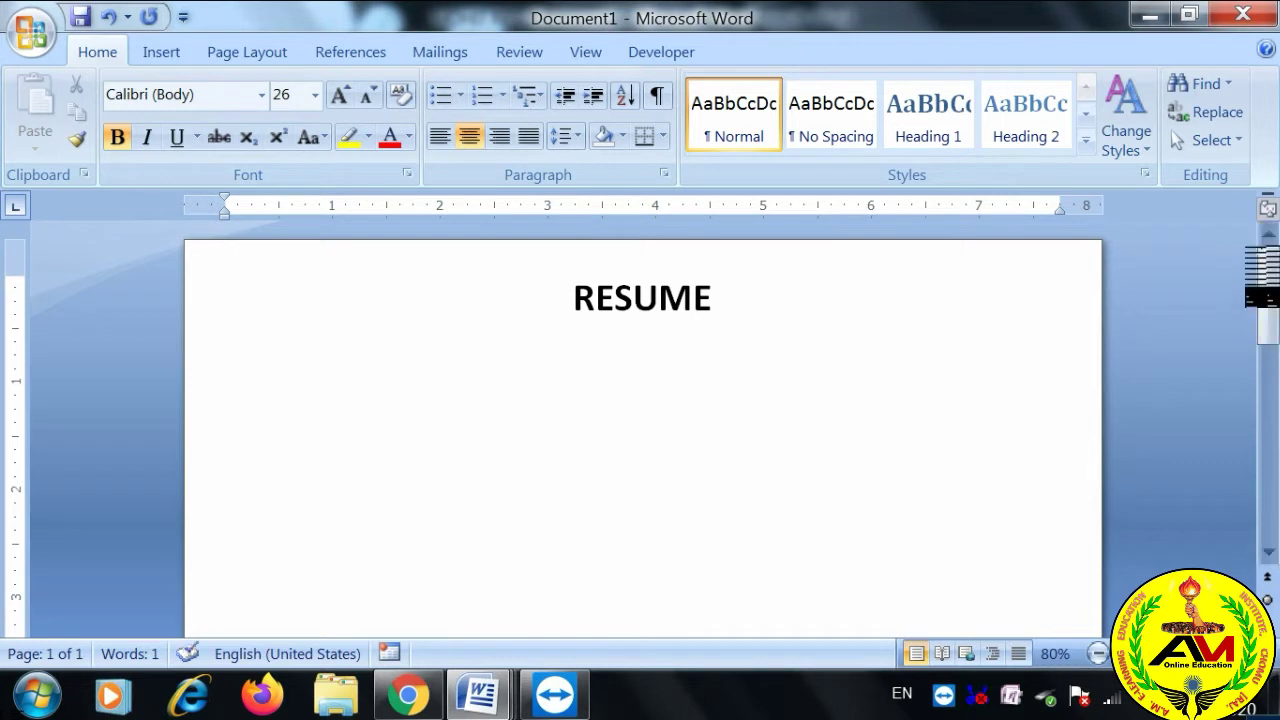
{"action": "left_click", "coordinate": [440, 136]}
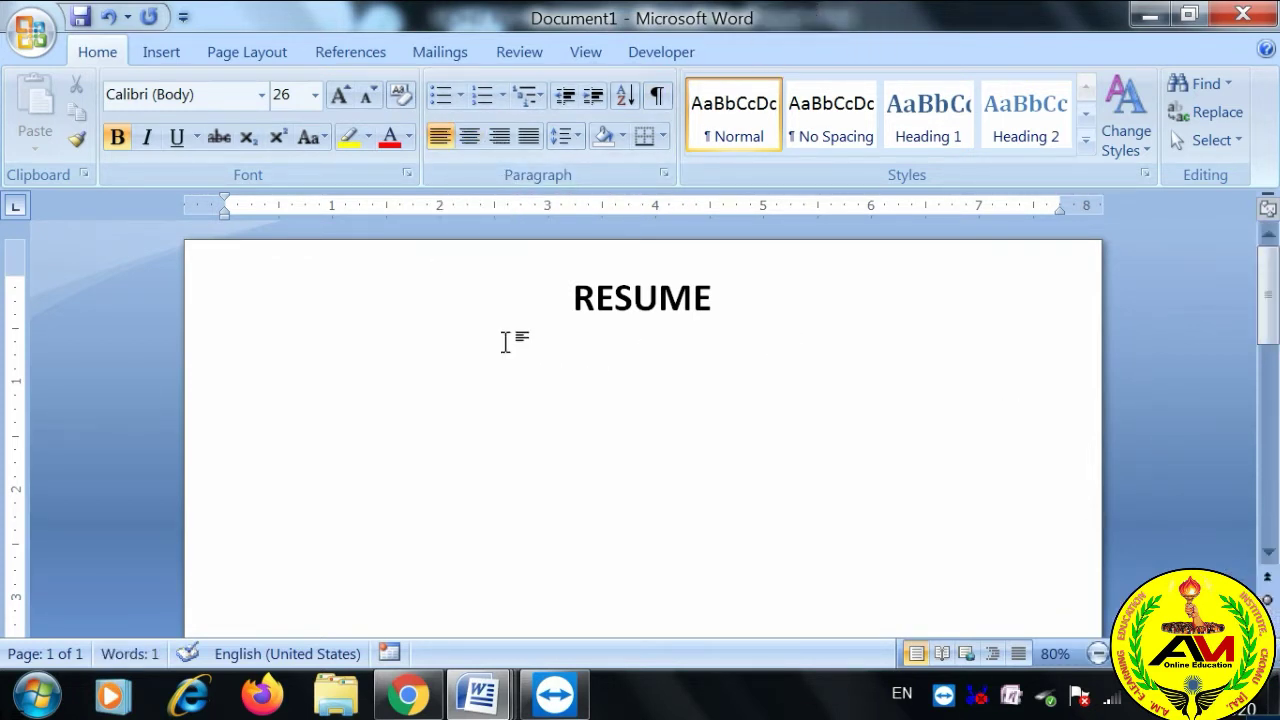
Set the font size to 14 and enter the candidate's full name on its own line.
{"action": "left_click", "coordinate": [315, 95]}
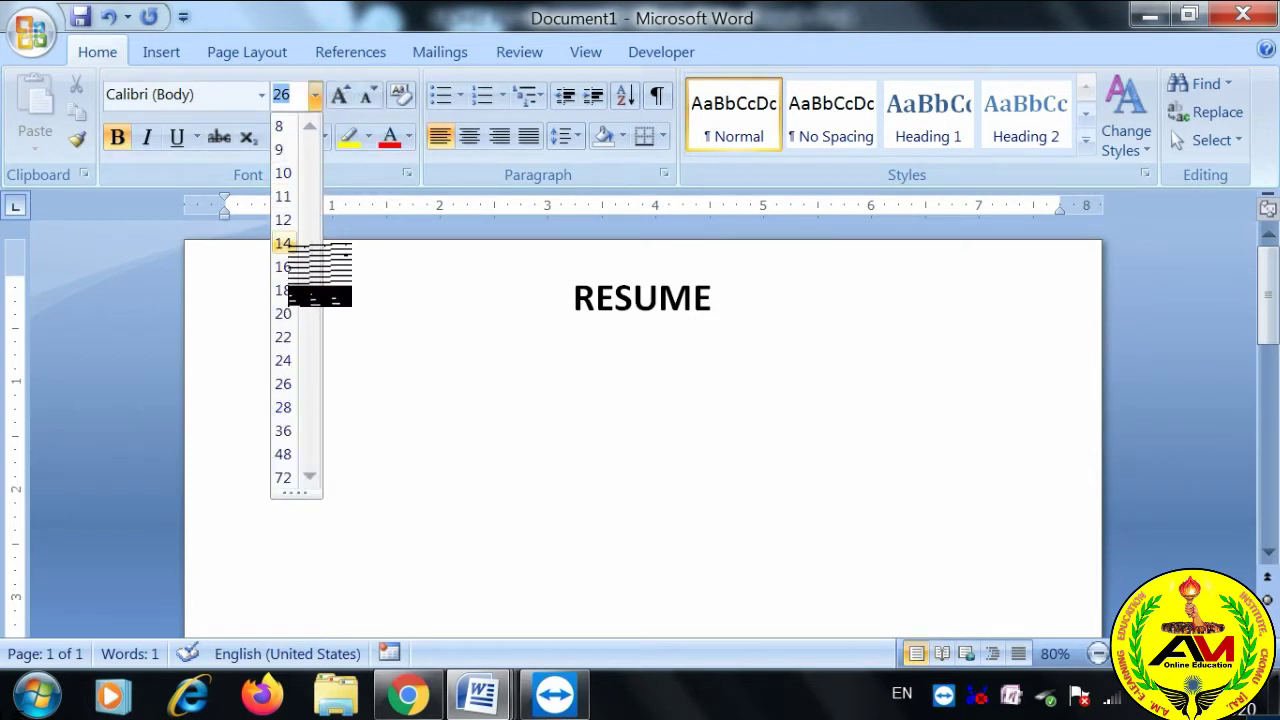
{"action": "left_click", "coordinate": [284, 243]}
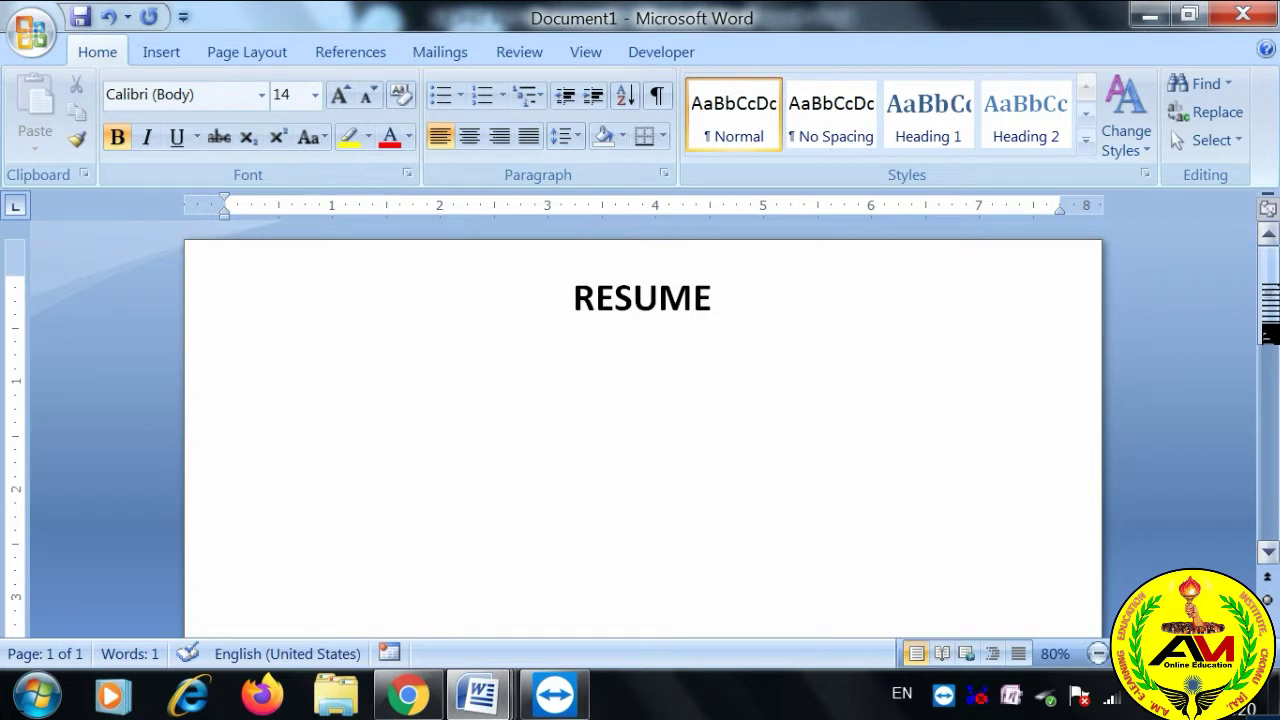
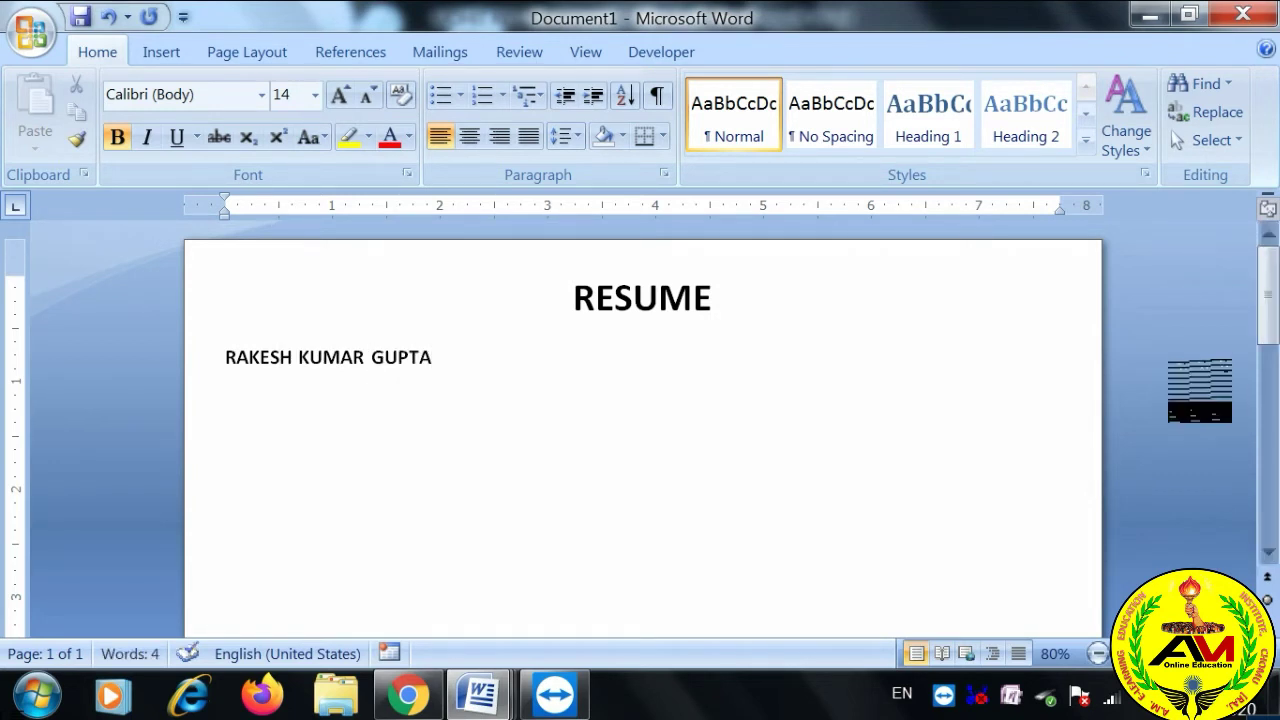
{"action": "key", "text": "Return"}
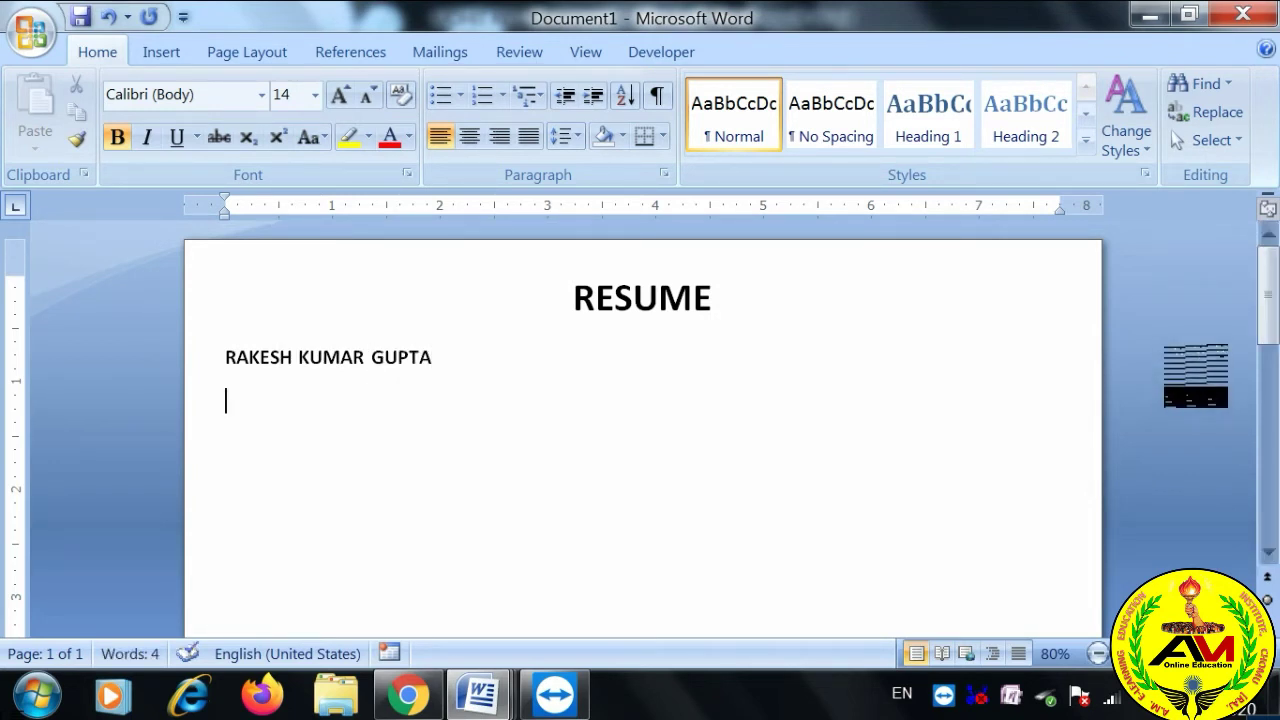
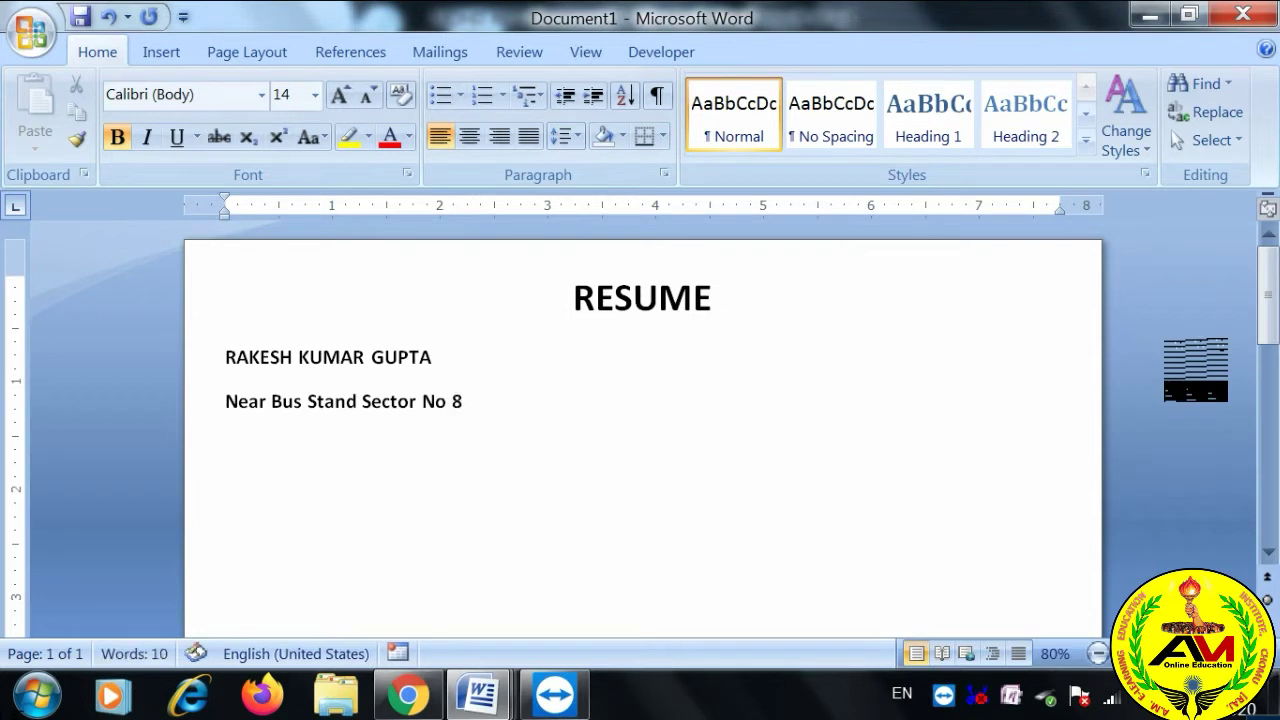
Type the street address line, then the city, pin code, mobile number and e-mail label.
{"action": "key", "text": "Return"}
{"action": "type", "text": "Jiap"}
{"action": "key", "text": "BackSpace"}
{"action": "key", "text": "BackSpace"}
{"action": "key", "text": "BackSpace"}
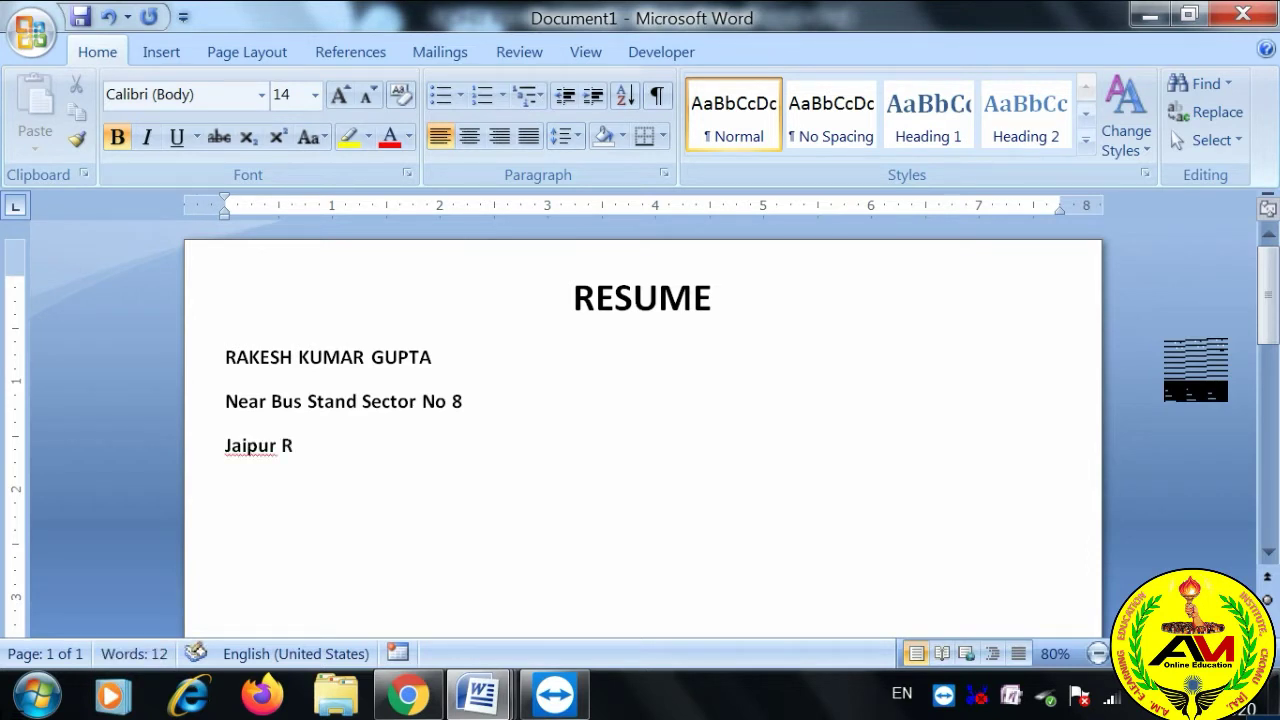
{"action": "type", "text": "sthan "}
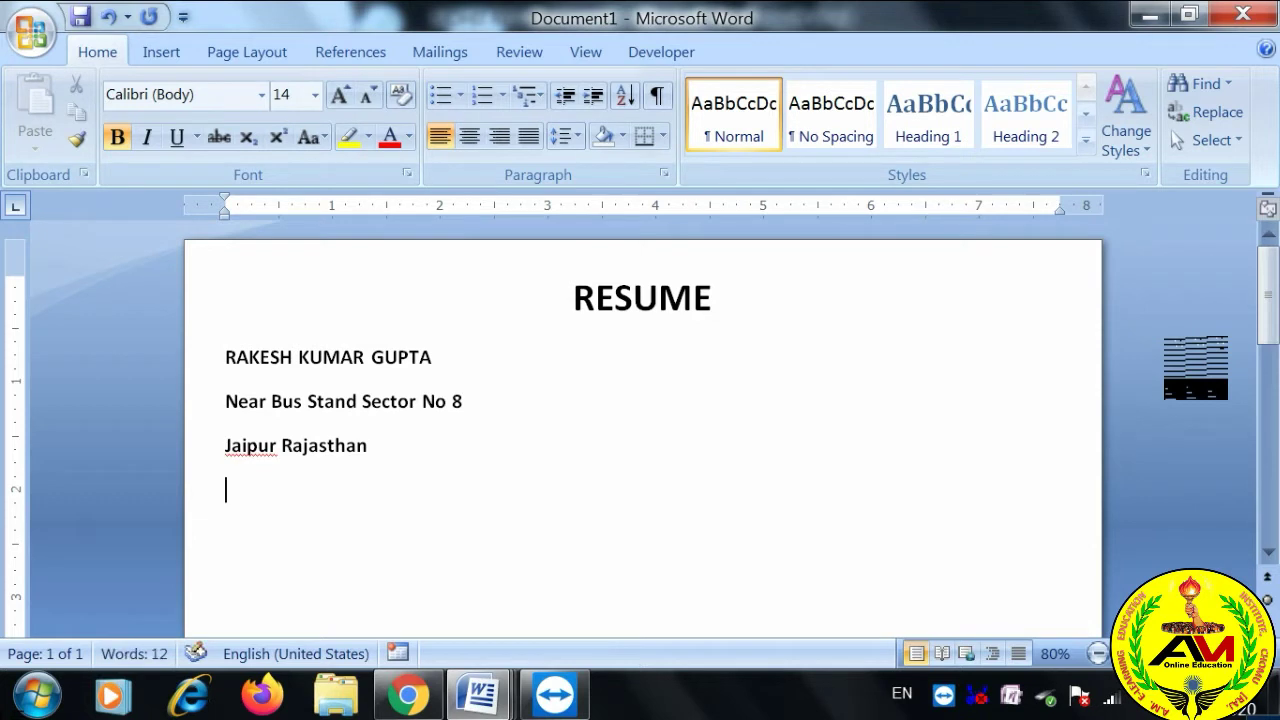
{"action": "type", "text": "P"}
{"action": "type", "text": "Cod"}
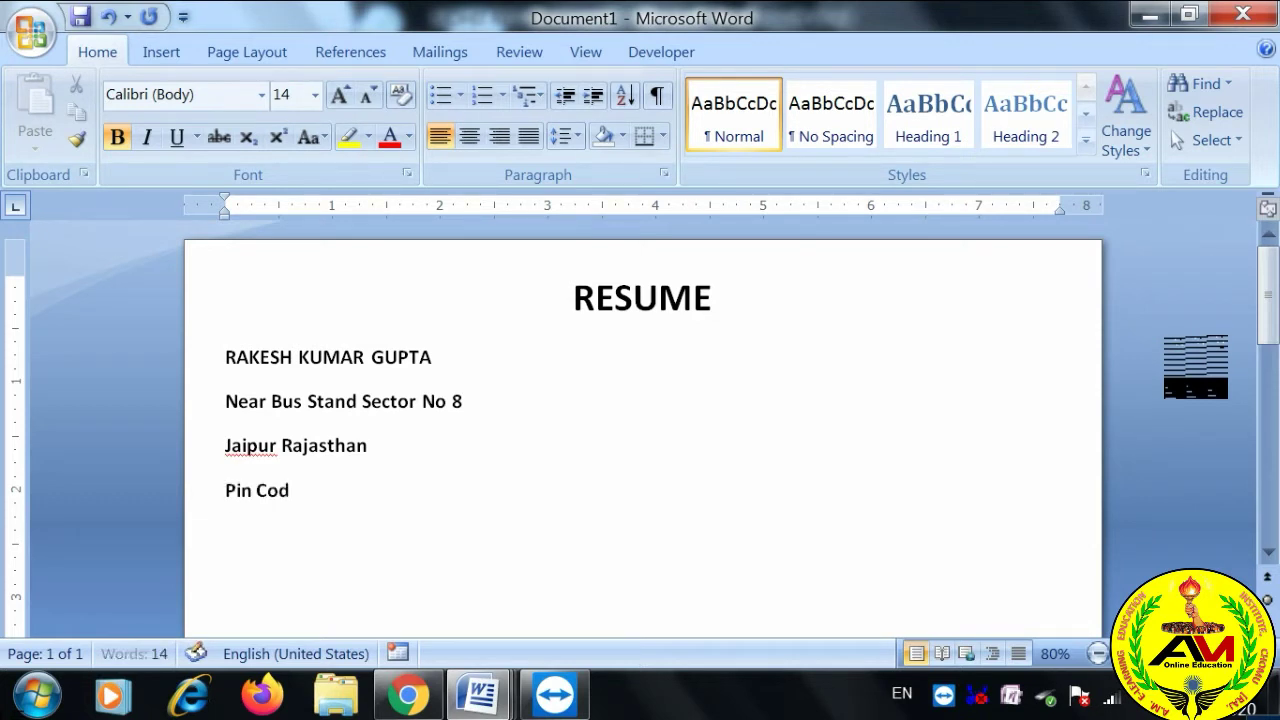
{"action": "type", "text": "302004"}
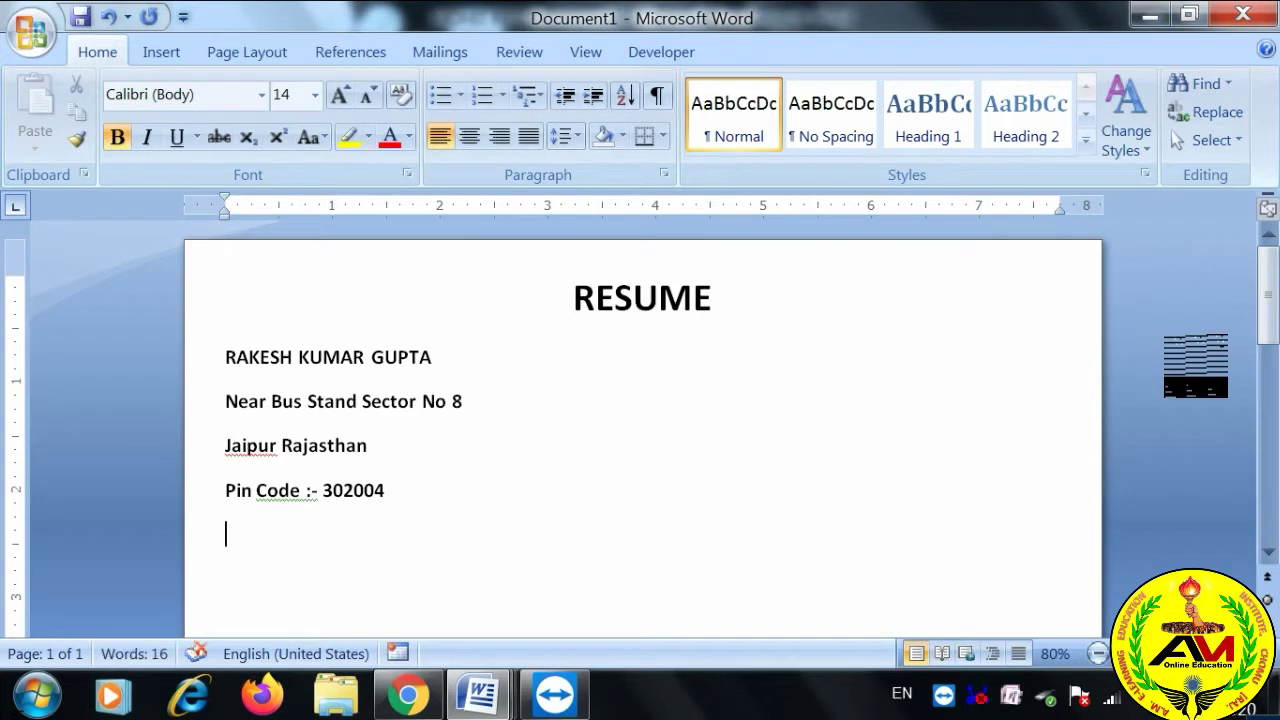
{"action": "type", "text": "o"}
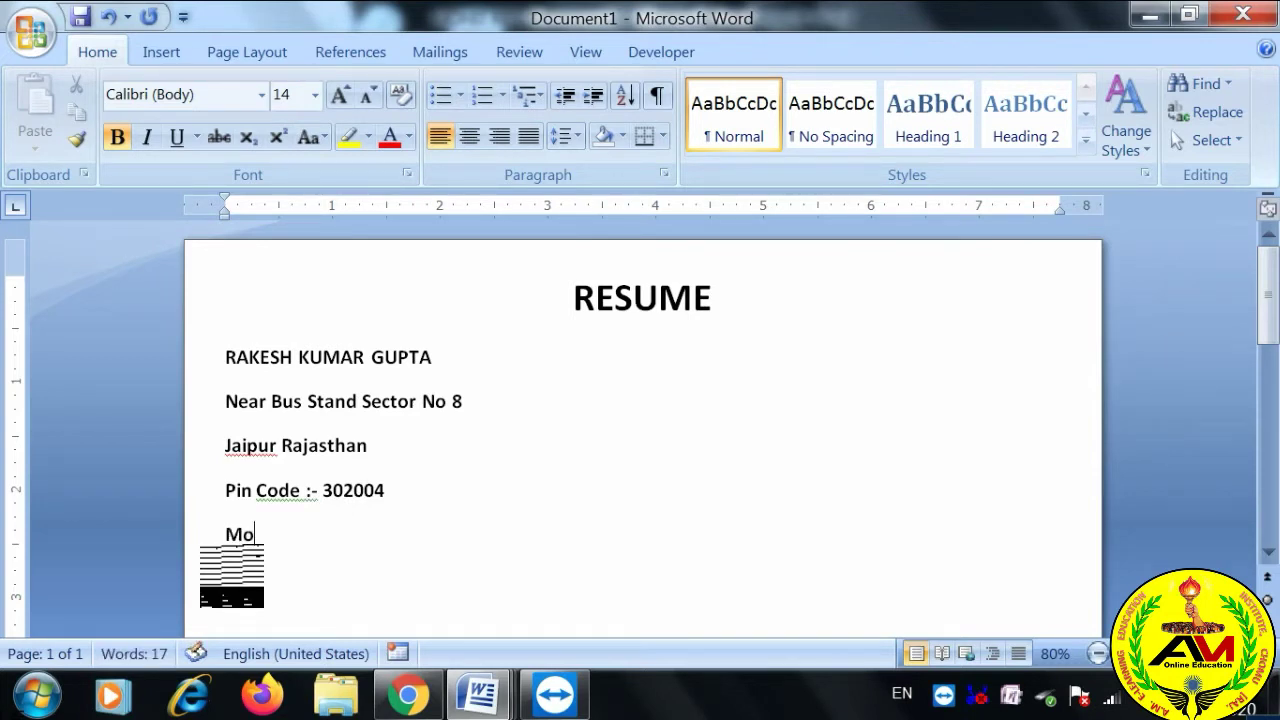
{"action": "type", "text": "bi"}
{"action": "type", "text": " No. :- 810"}
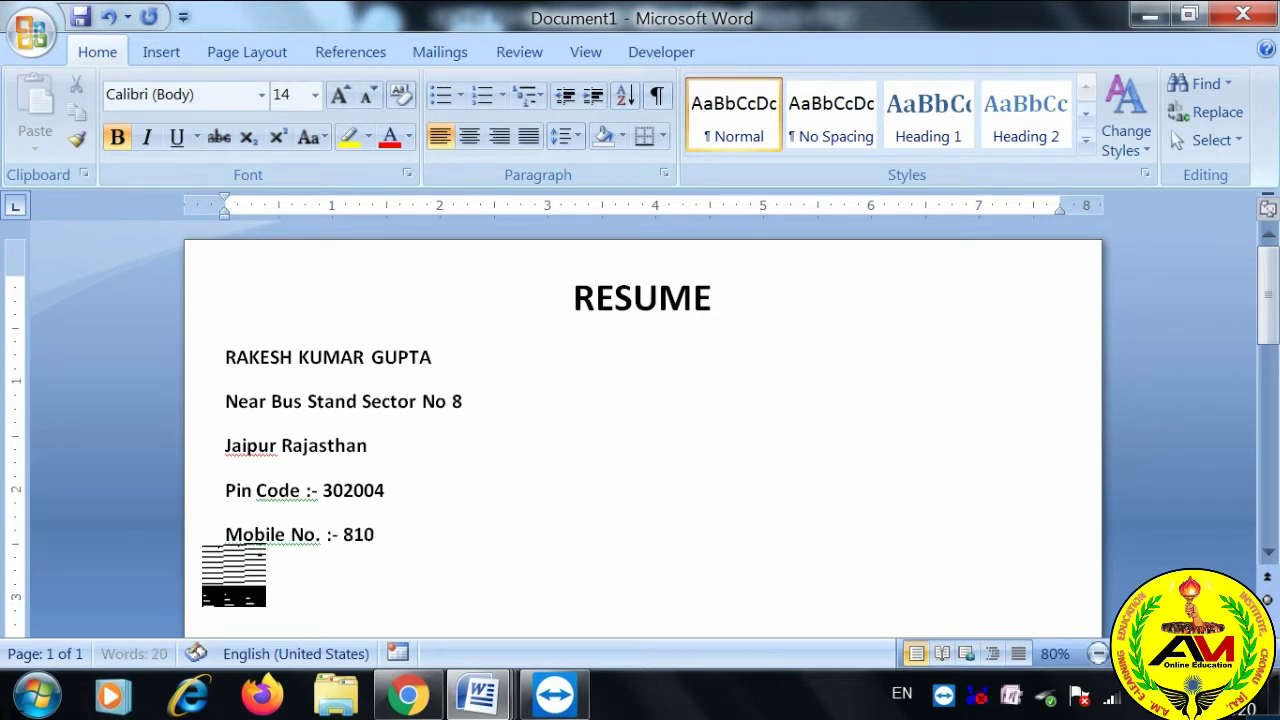
{"action": "type", "text": "77"}
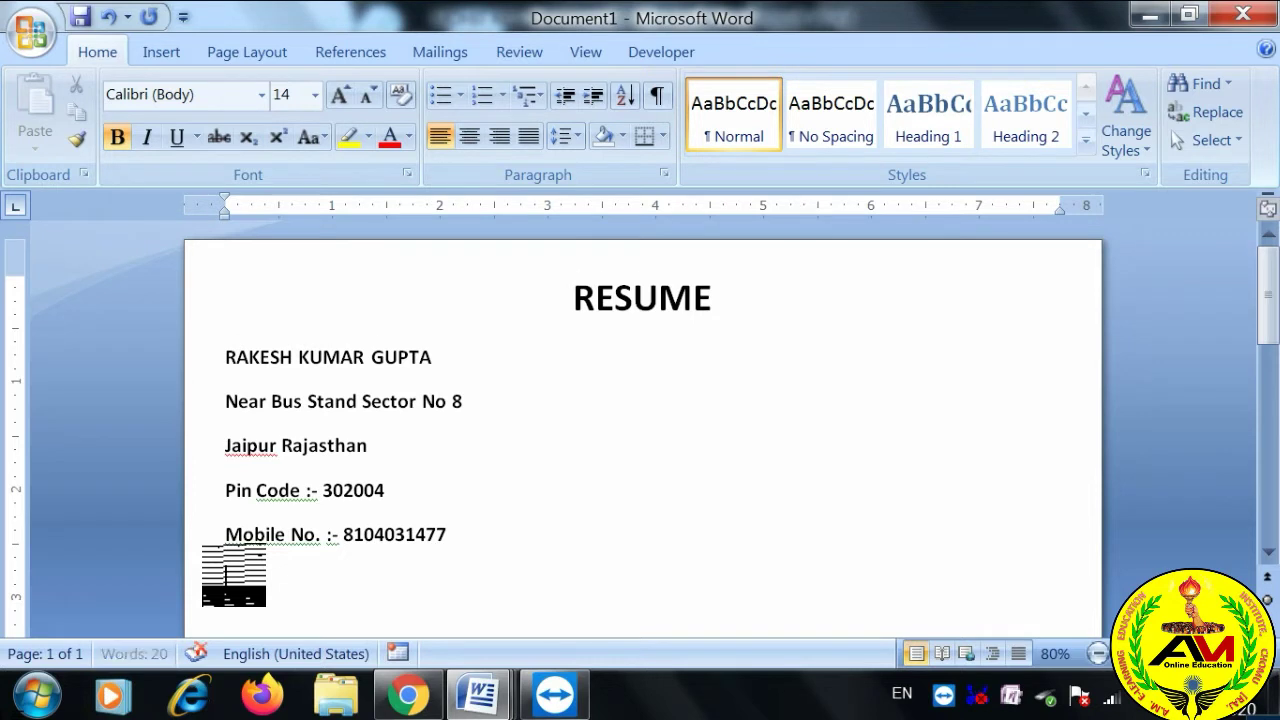
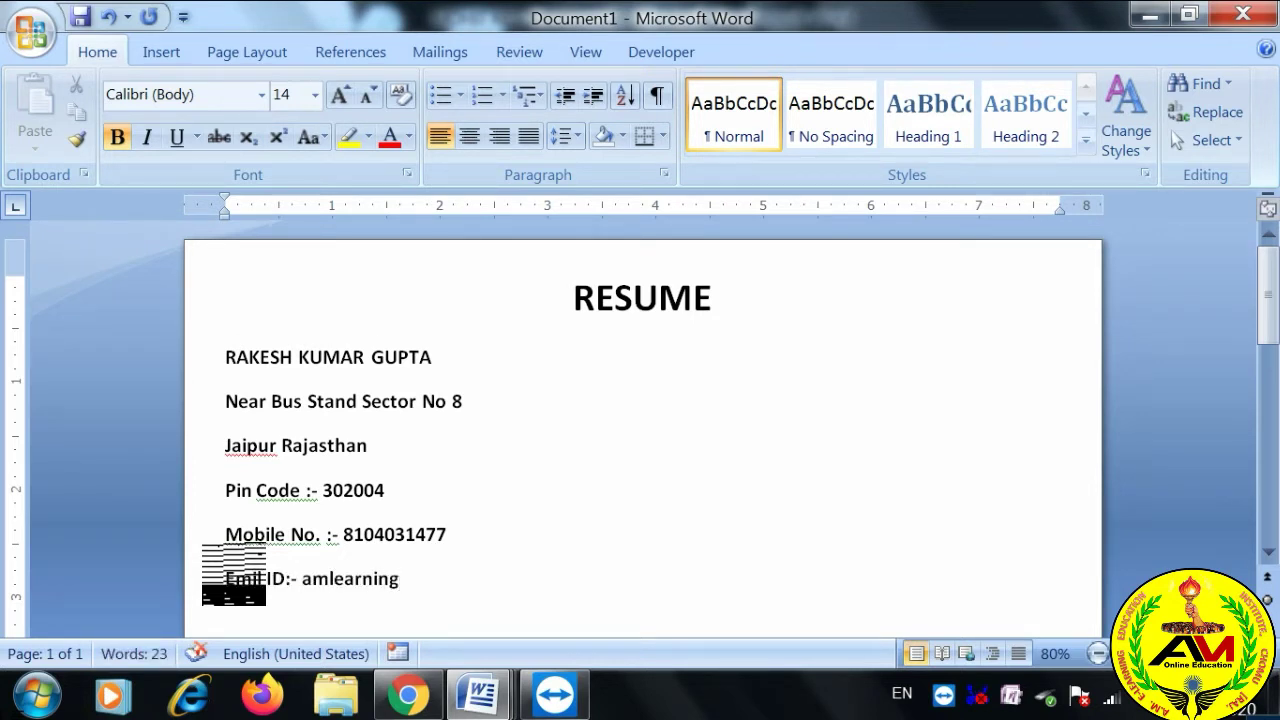
Complete the e-mail address so Word turns it into a hyperlink, and start a new line.
{"action": "key", "text": "BackSpace"}
{"action": "key", "text": "BackSpace"}
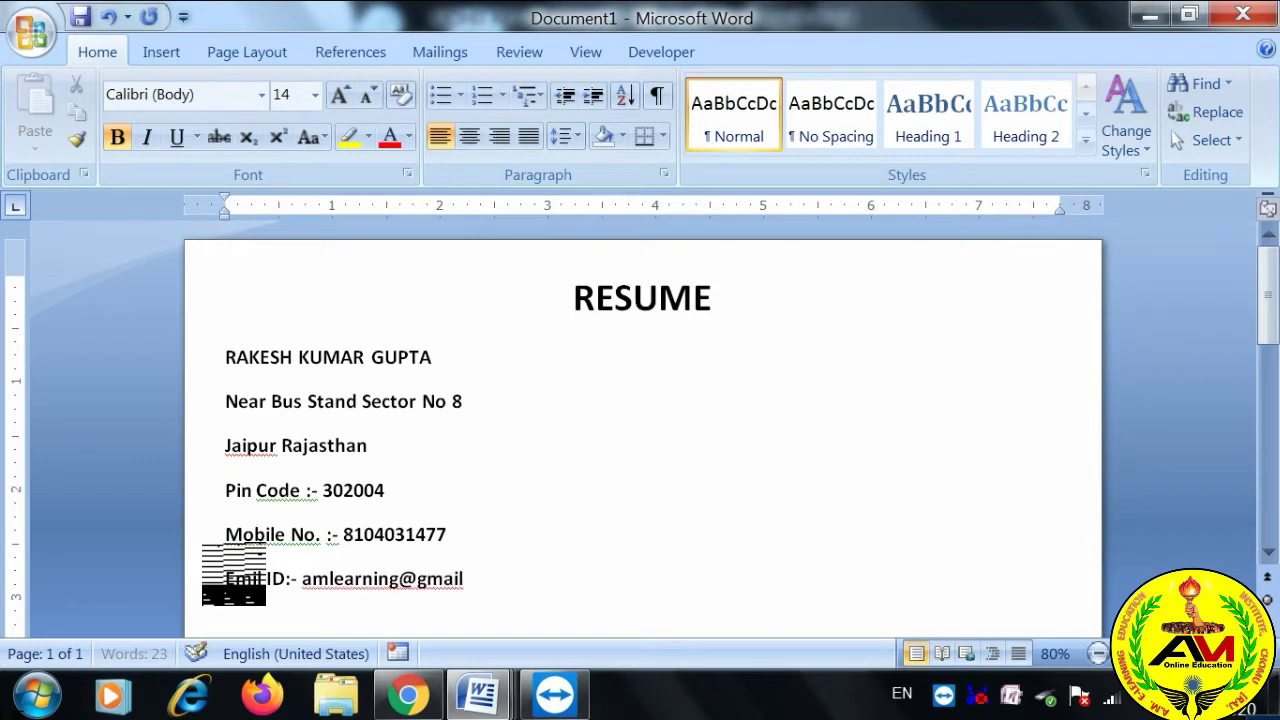
{"action": "key", "text": "Return"}
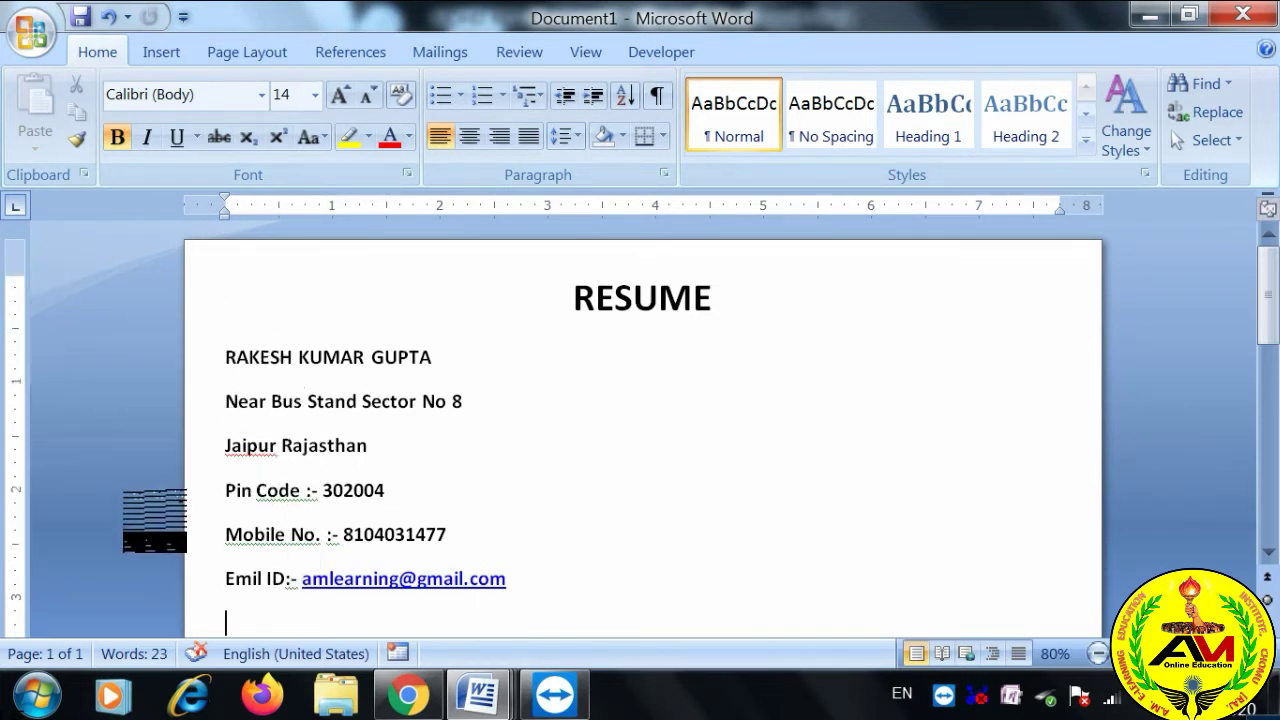
Select RESUME through the e-mail line, tighten line spacing and set spacing after to 6 pt.
{"action": "left_click_drag", "start_coordinate": [192, 308], "coordinate": [195, 505]}
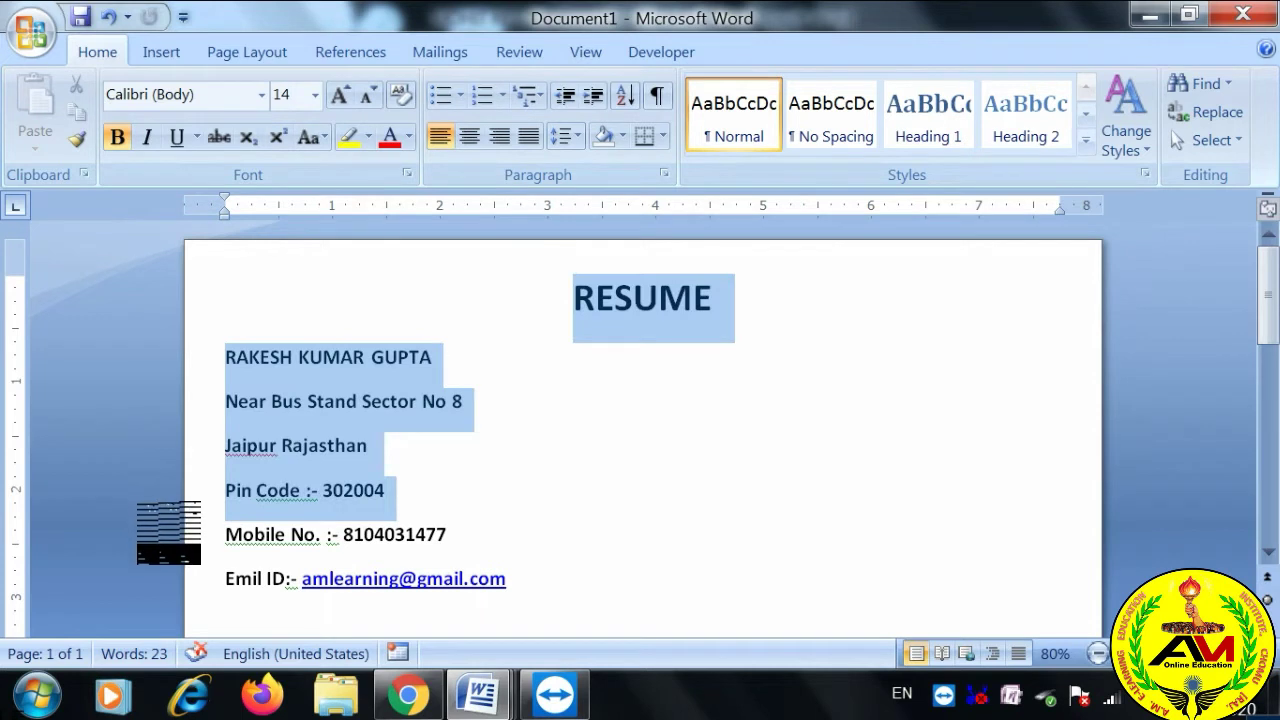
{"action": "left_click_drag", "start_coordinate": [168, 532], "coordinate": [182, 500]}
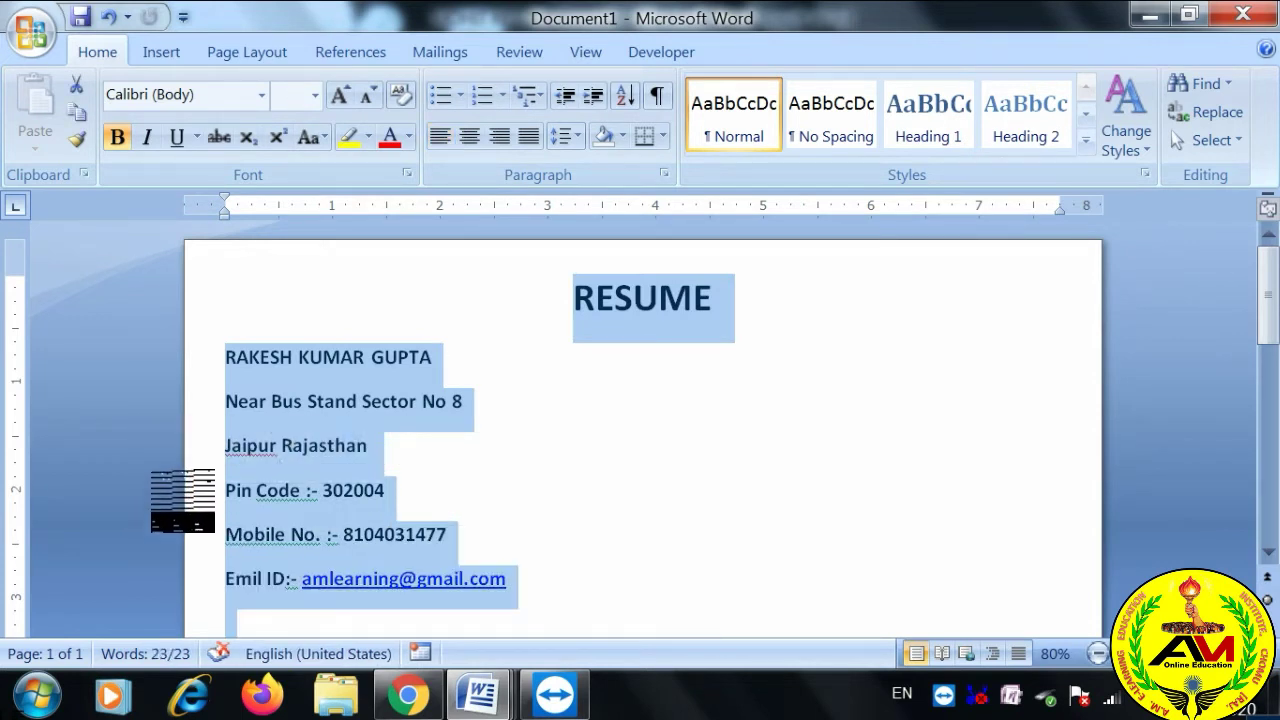
{"action": "left_click", "coordinate": [565, 138]}
{"action": "left_click", "coordinate": [594, 168]}
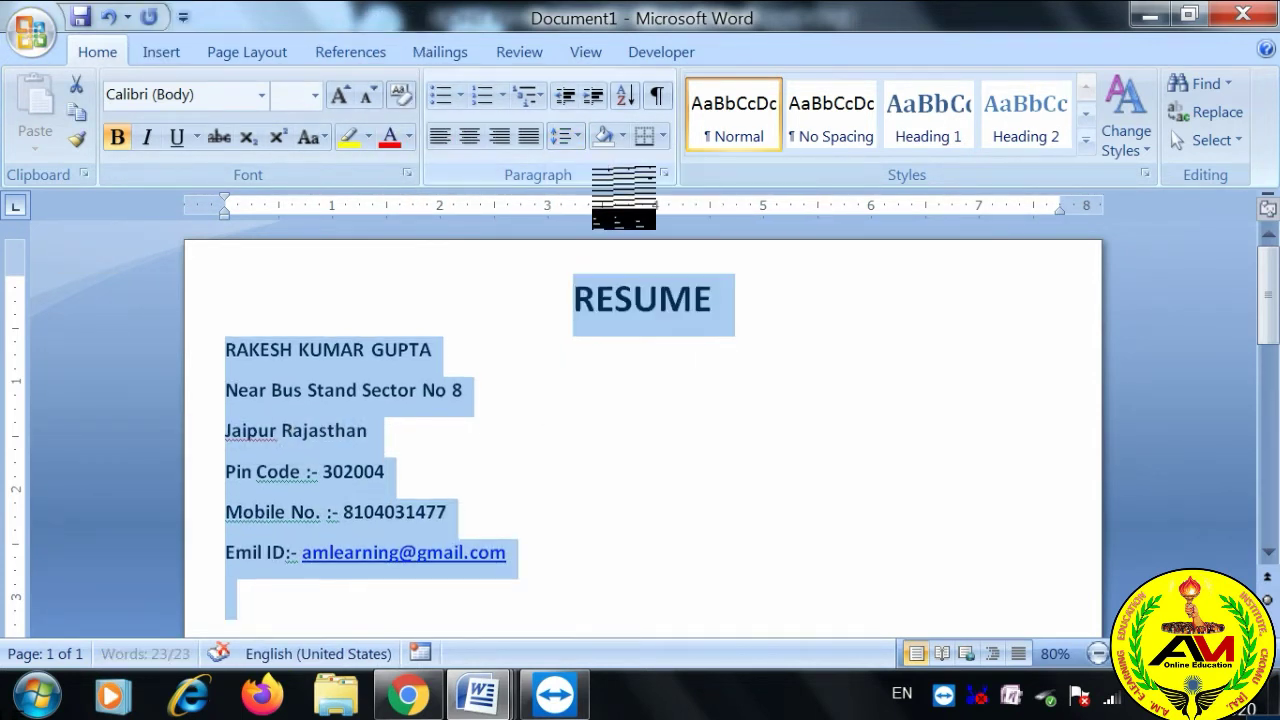
{"action": "left_click", "coordinate": [250, 52]}
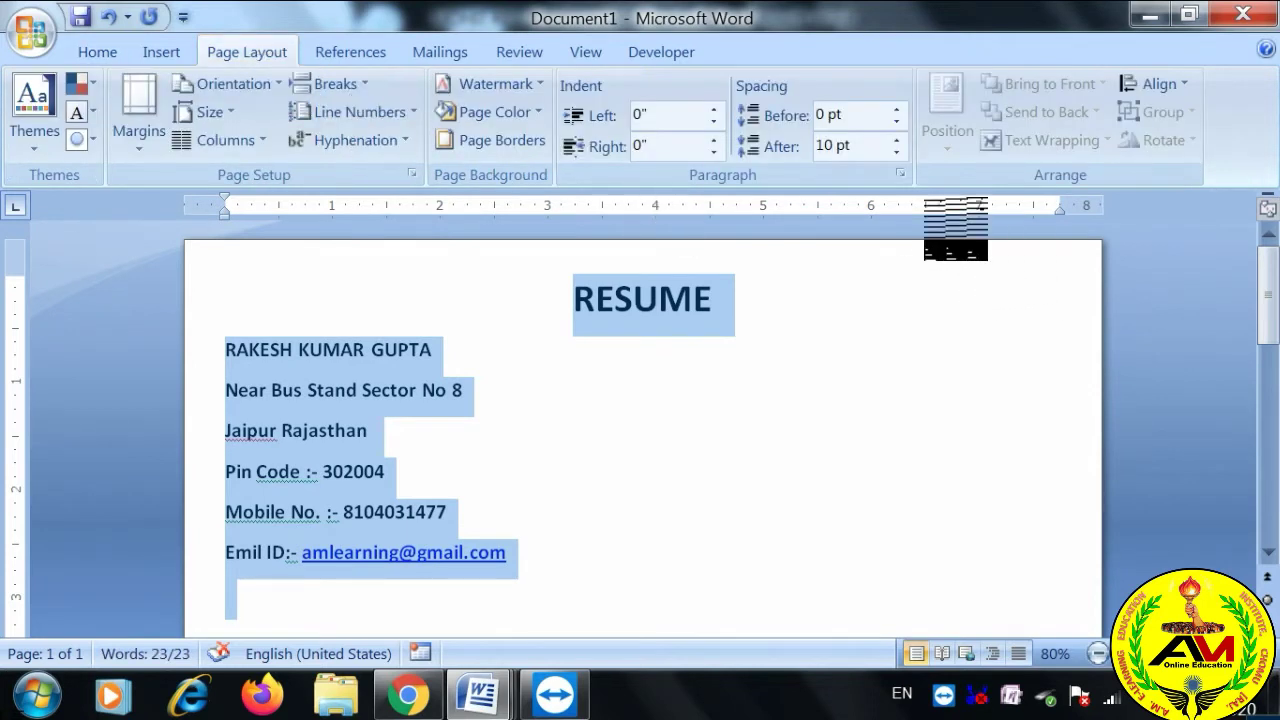
{"action": "left_click", "coordinate": [896, 152]}
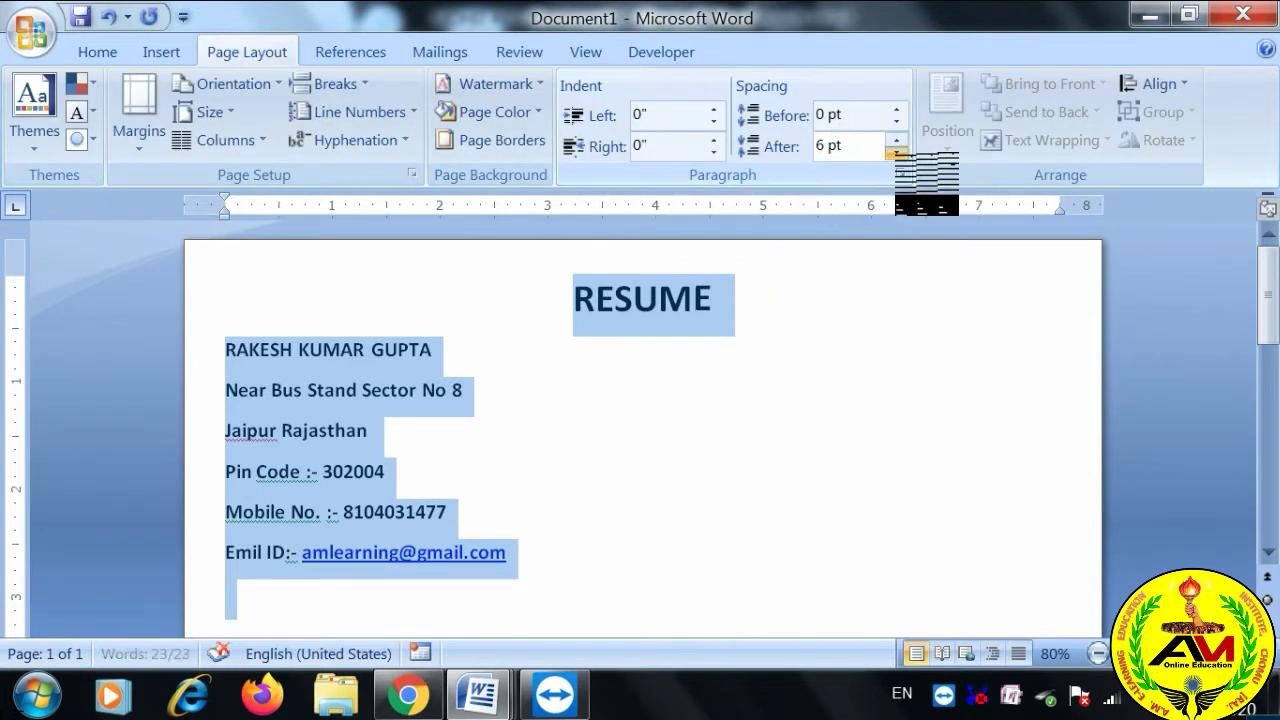
{"action": "left_click", "coordinate": [464, 597]}
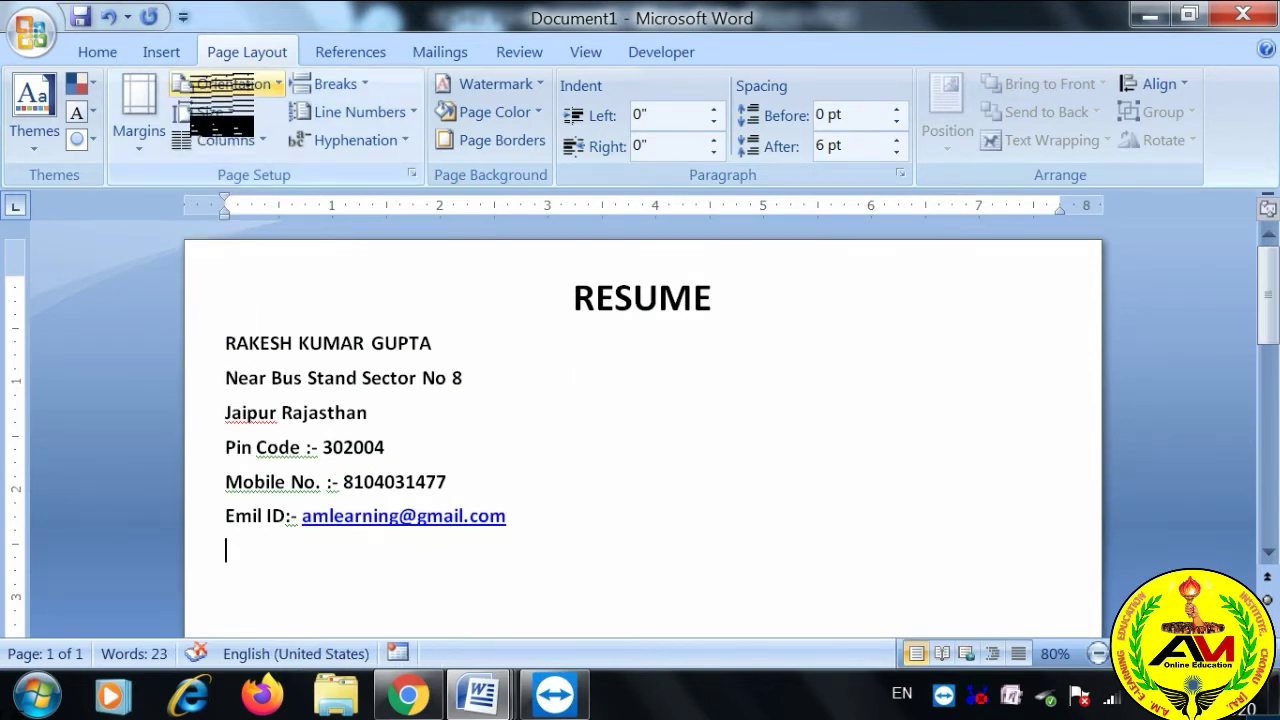
{"action": "left_click", "coordinate": [161, 52]}
Draw a horizontal line below the e-mail line and give it a 2¼ pt weight.
{"action": "left_click", "coordinate": [334, 110]}
{"action": "left_click", "coordinate": [379, 240]}
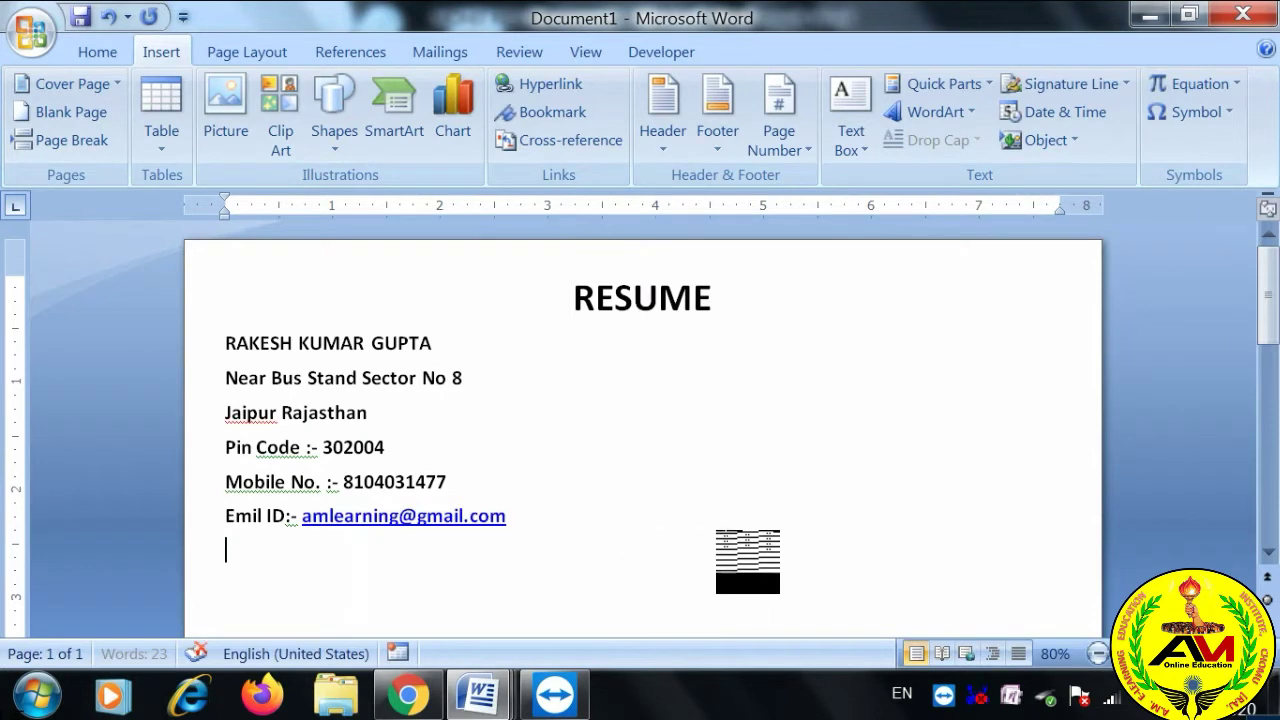
{"action": "mouse_move", "coordinate": [748, 562]}
{"action": "left_mouse_down"}
{"action": "mouse_move", "coordinate": [825, 546]}
{"action": "mouse_move", "coordinate": [1096, 550]}
{"action": "left_mouse_up"}
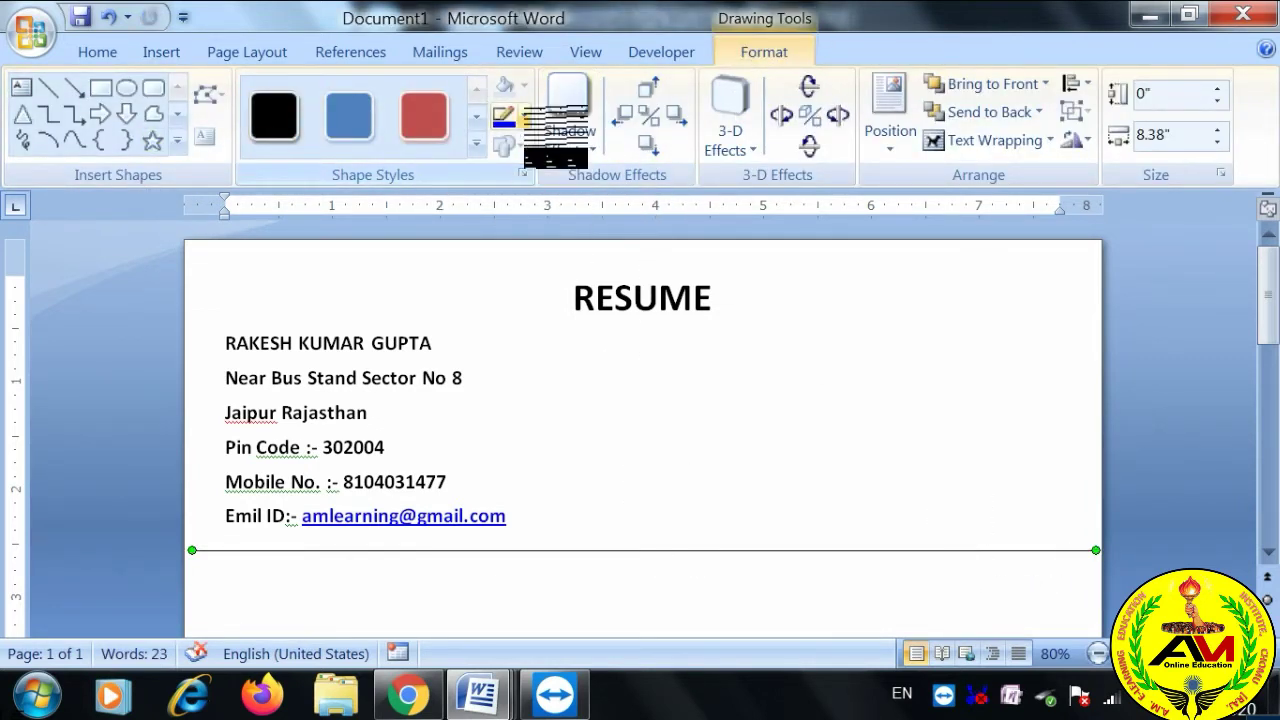
{"action": "left_click", "coordinate": [524, 117]}
{"action": "mouse_move", "coordinate": [560, 401]}
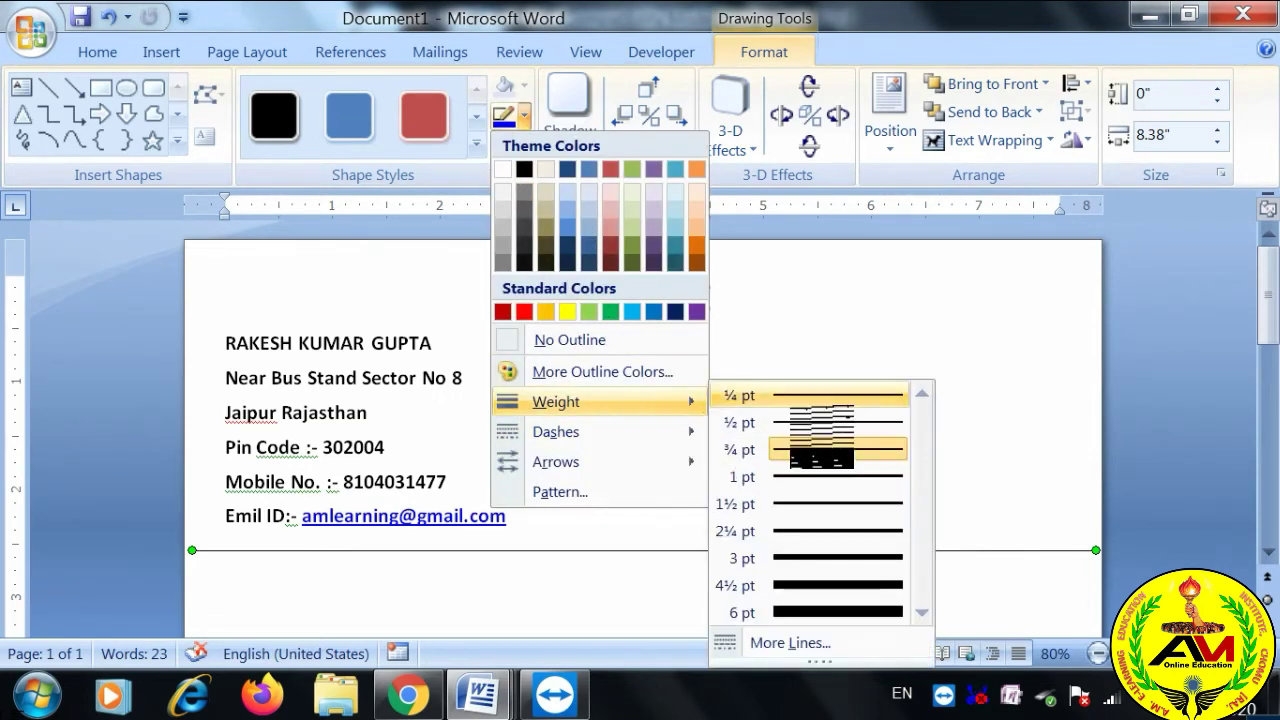
{"action": "left_click", "coordinate": [838, 531]}
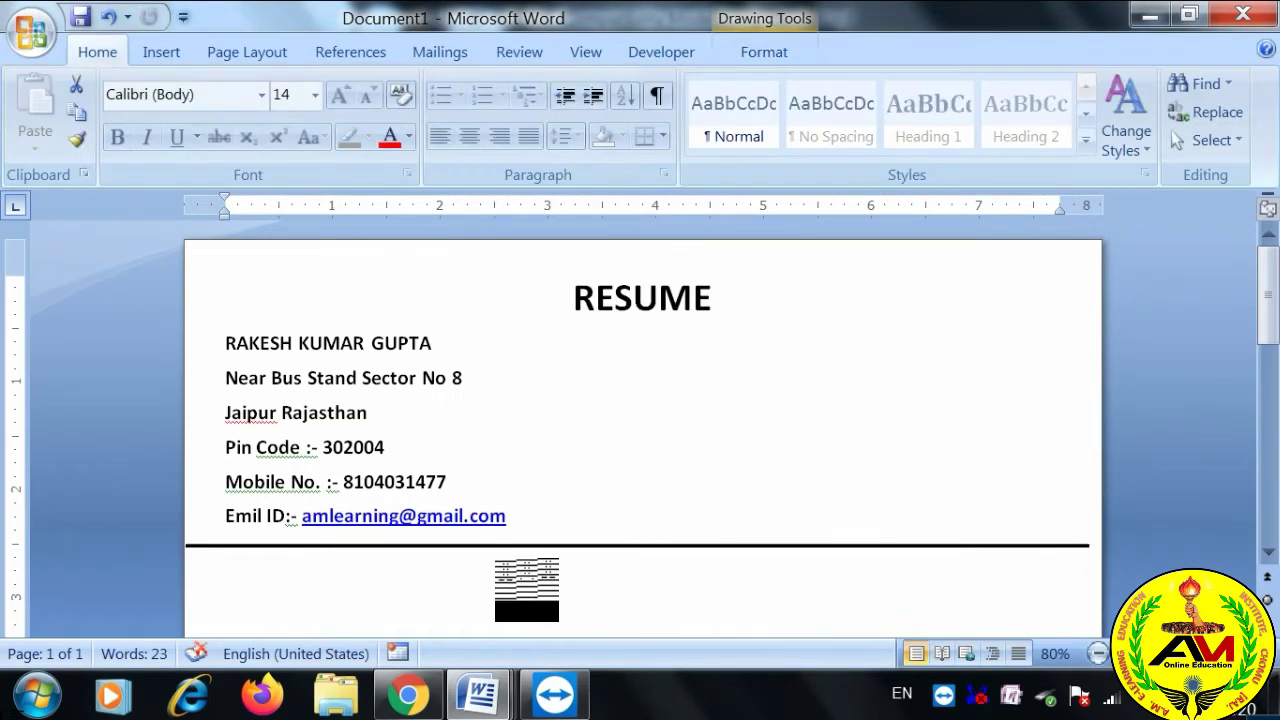
{"action": "left_click", "coordinate": [527, 590]}
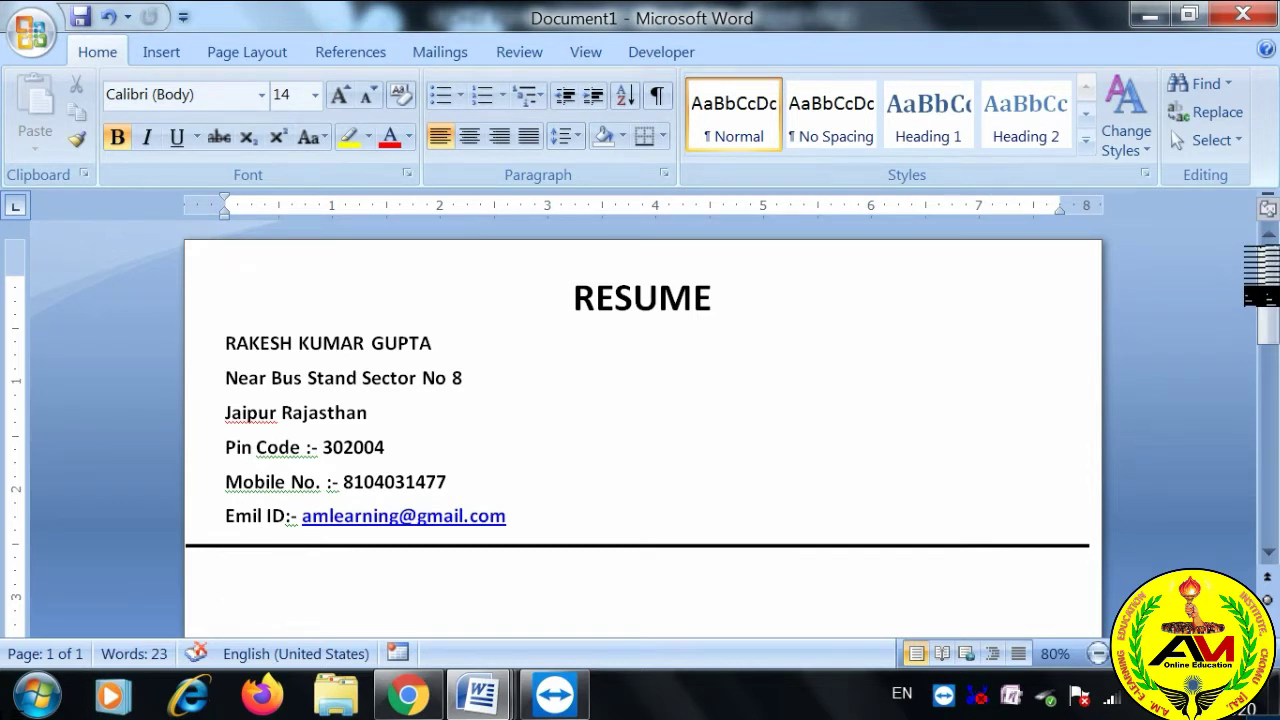
Add 'Career Objective' as a bold, underlined 16 pt heading, then turn bold and underline off.
{"action": "type", "text": "Career "}
{"action": "type", "text": "Obje"}
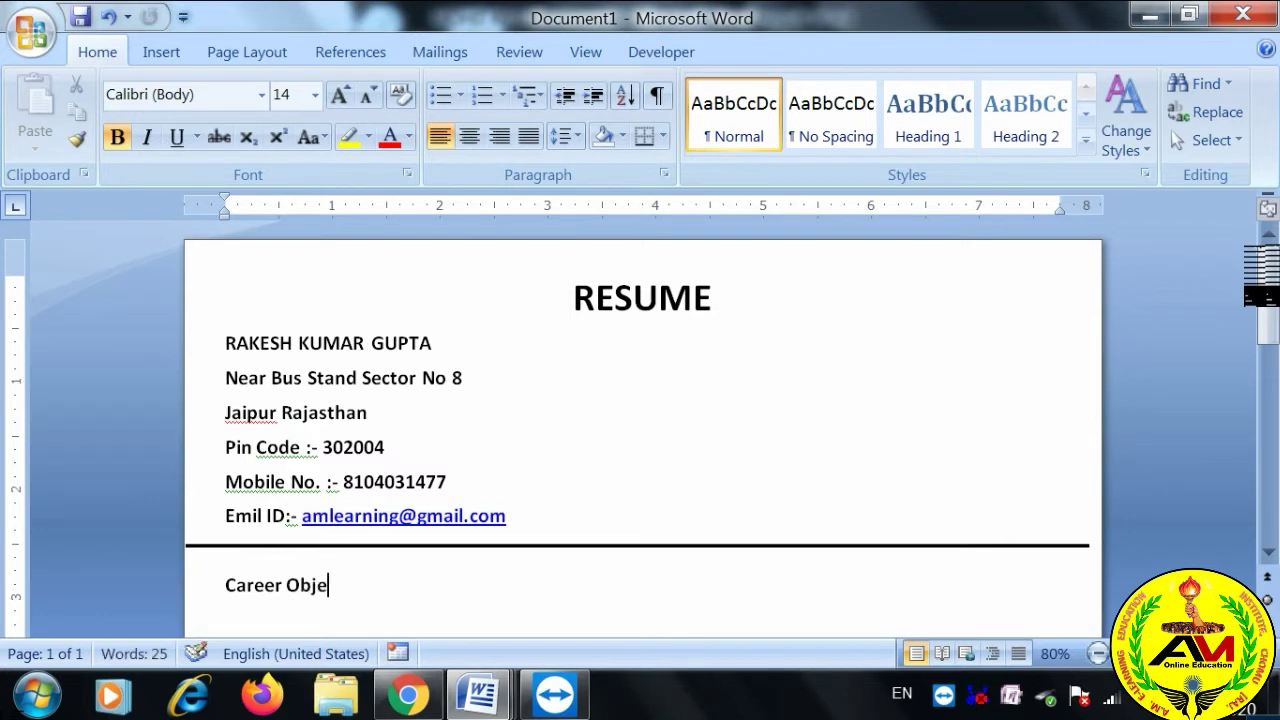
{"action": "type", "text": "ctive"}
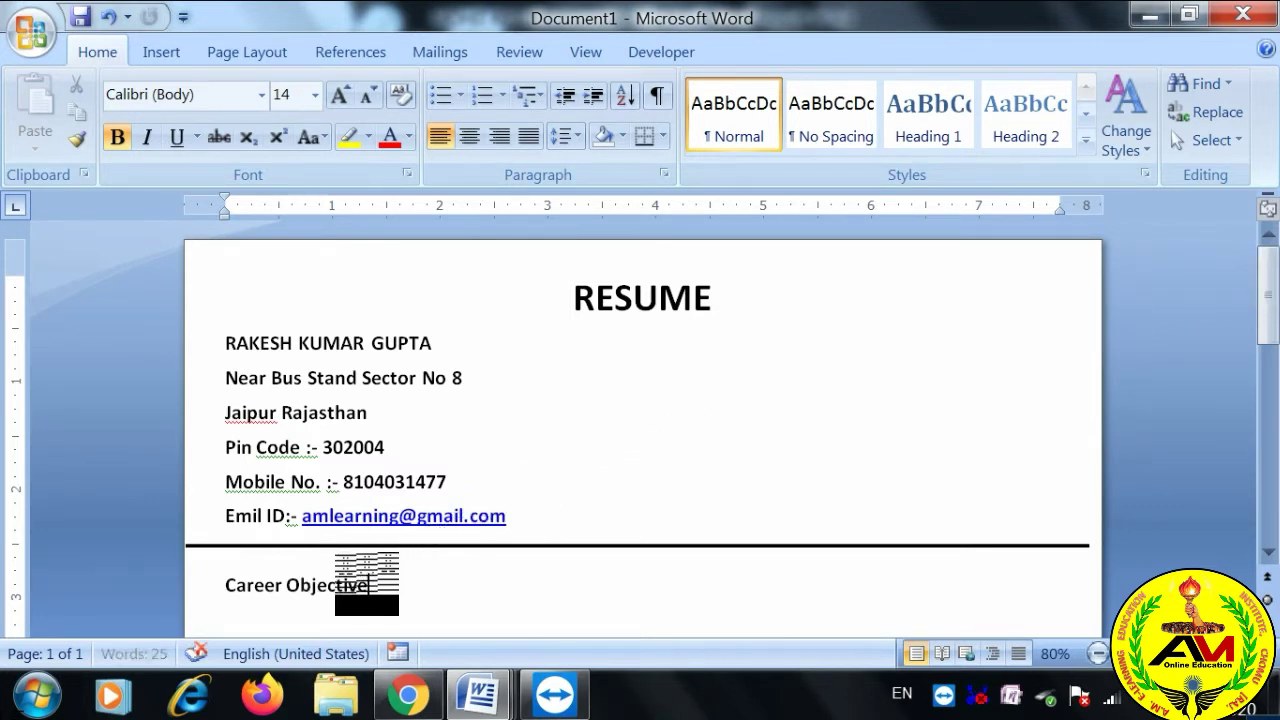
{"action": "left_click_drag", "start_coordinate": [372, 585], "coordinate": [224, 585]}
{"action": "left_click", "coordinate": [341, 94]}
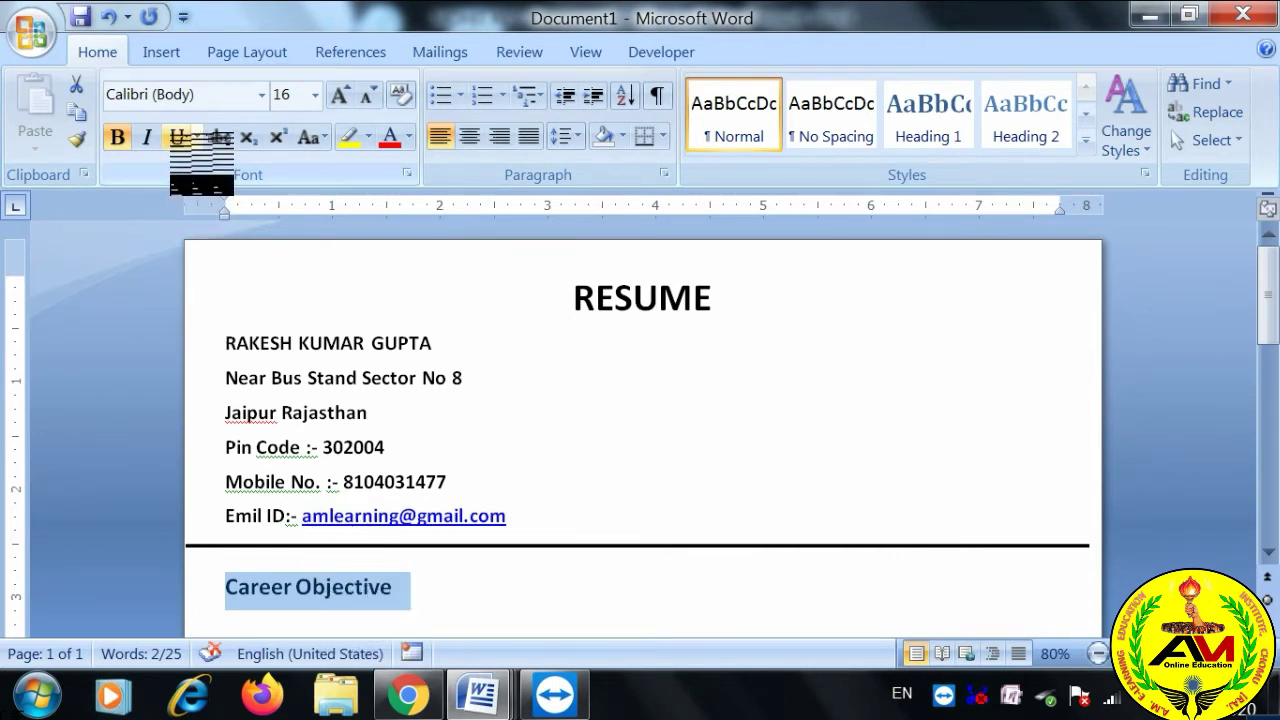
{"action": "left_click", "coordinate": [177, 137]}
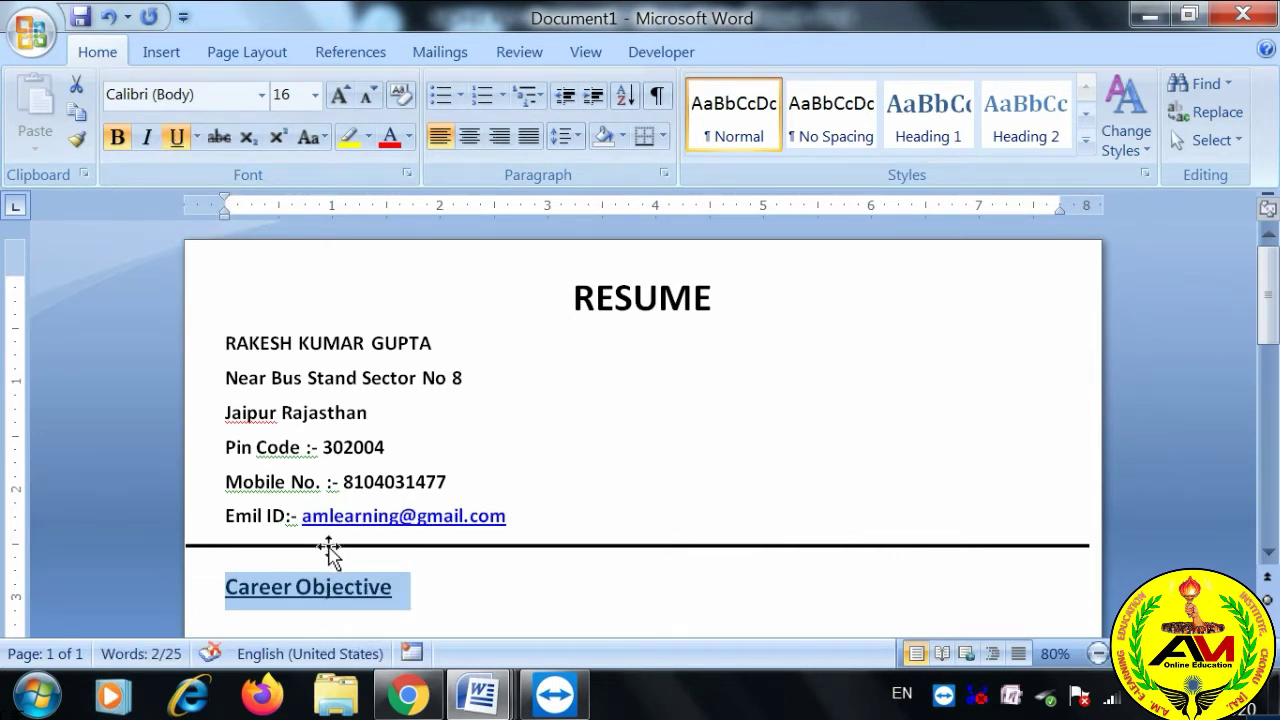
{"action": "left_click", "coordinate": [432, 592]}
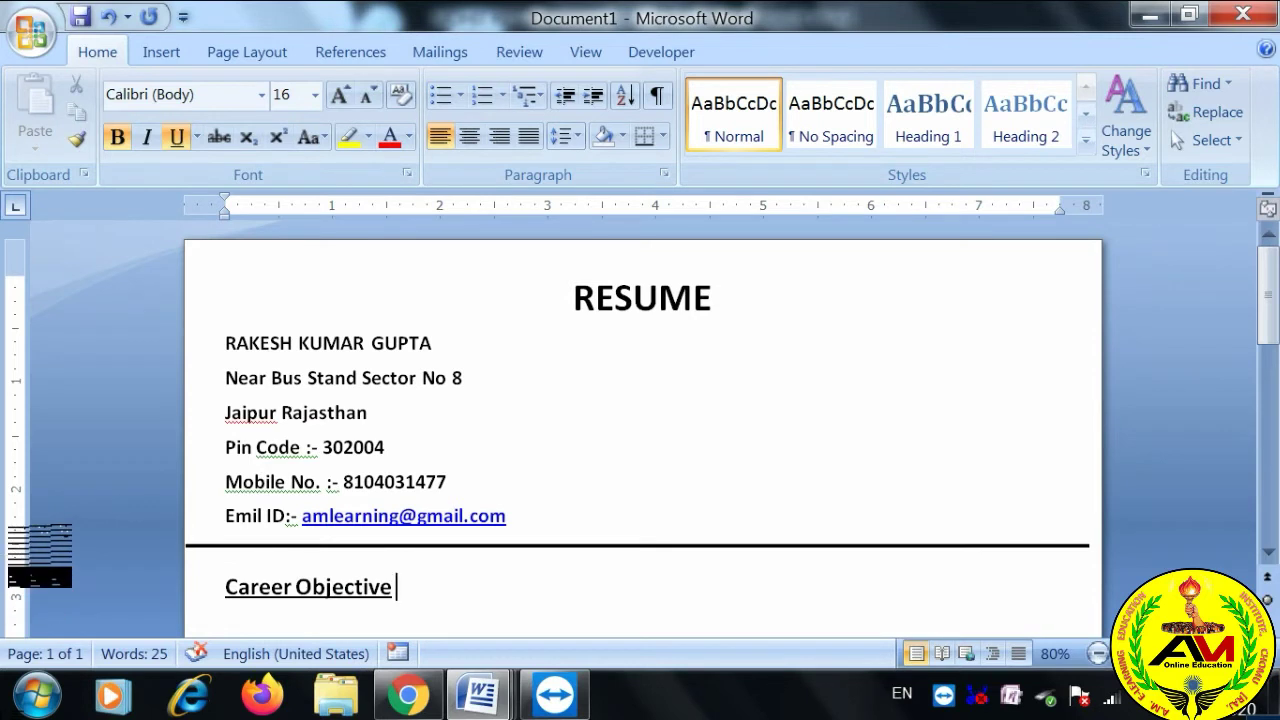
{"action": "key", "text": "ctrl+b"}
{"action": "key", "text": "ctrl+u"}
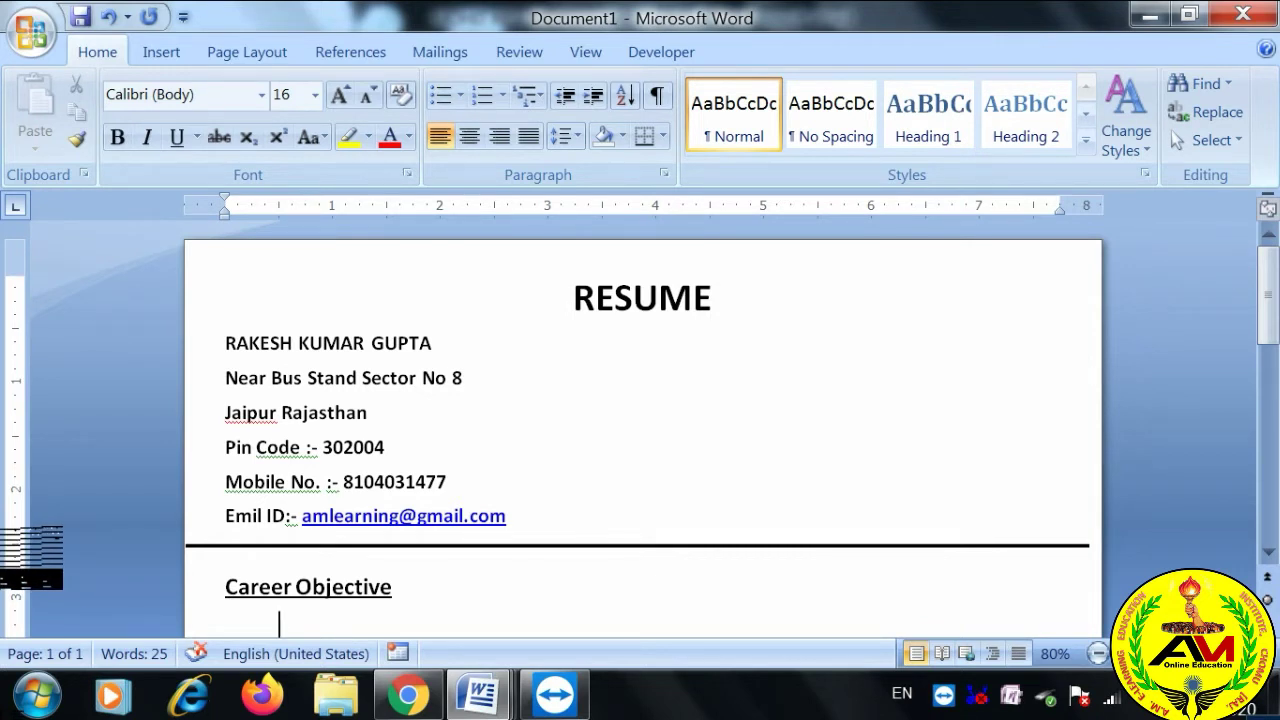
Type the objective 'To be a part of organization that will give me a chance to explore my knowledge.'.
{"action": "type", "text": "To b"}
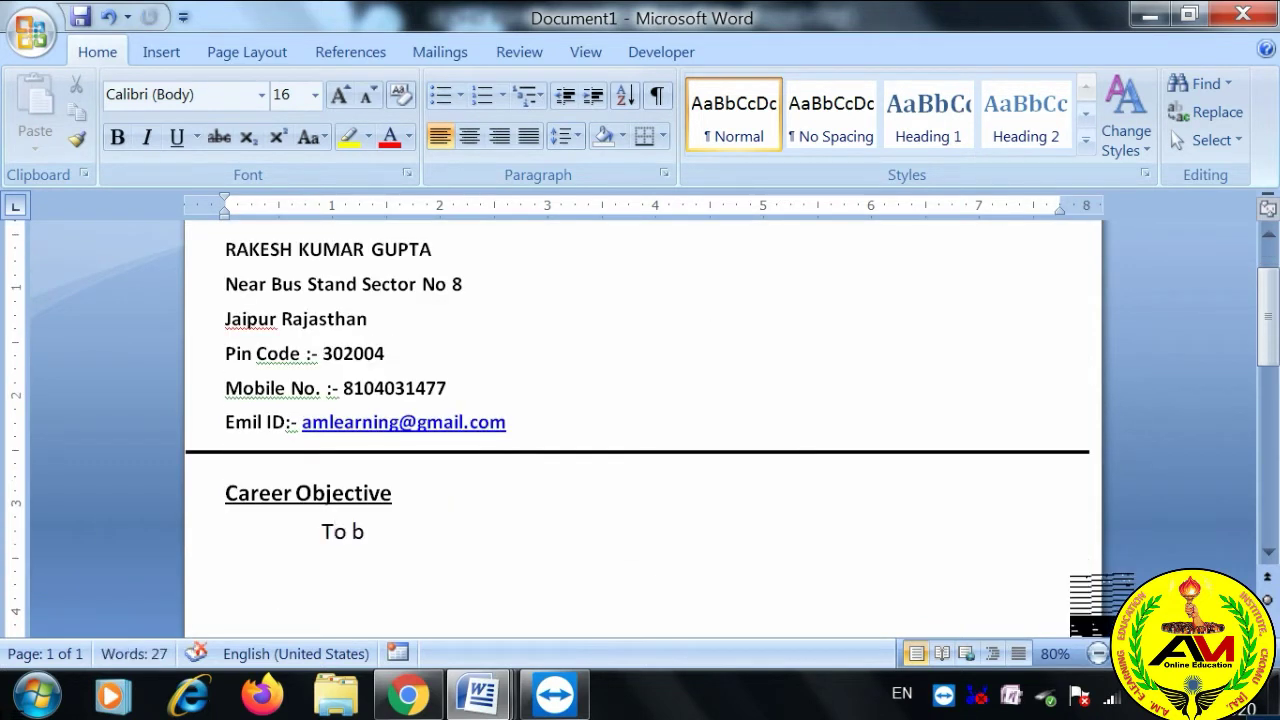
{"action": "key", "text": "BackSpace"}
{"action": "type", "text": "be"}
{"action": "type", "text": " a part o"}
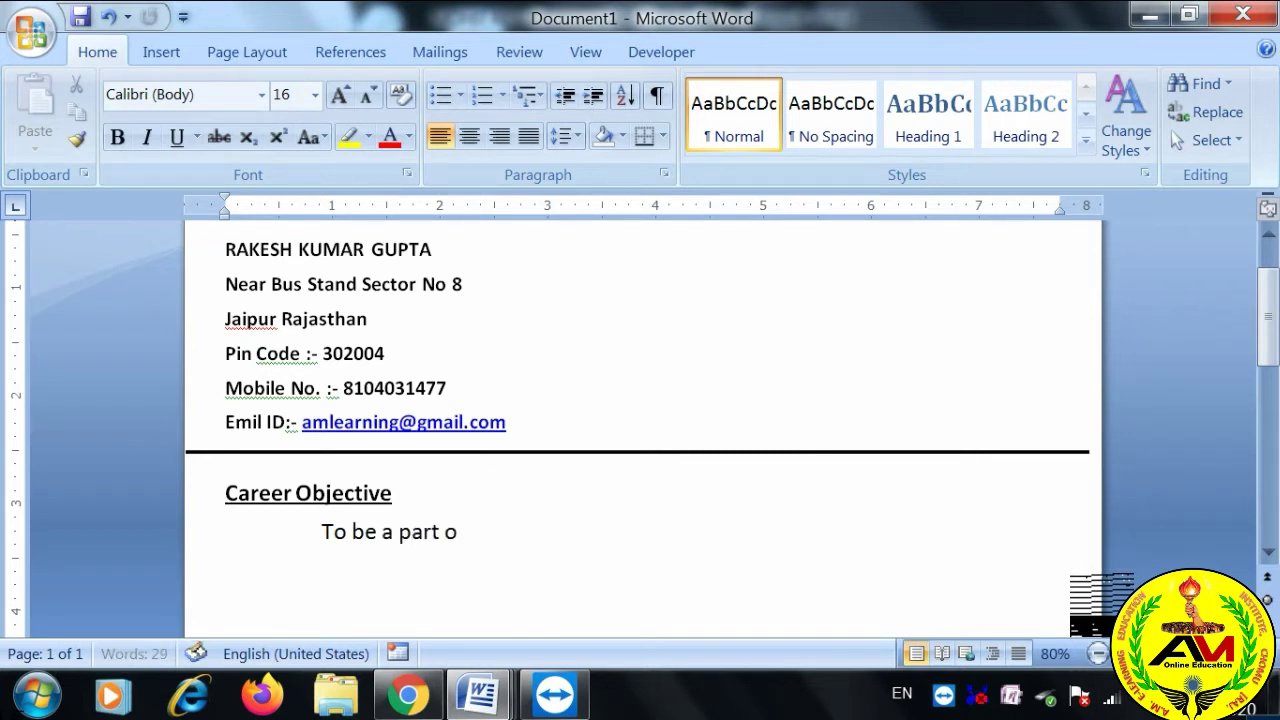
{"action": "type", "text": "f organ"}
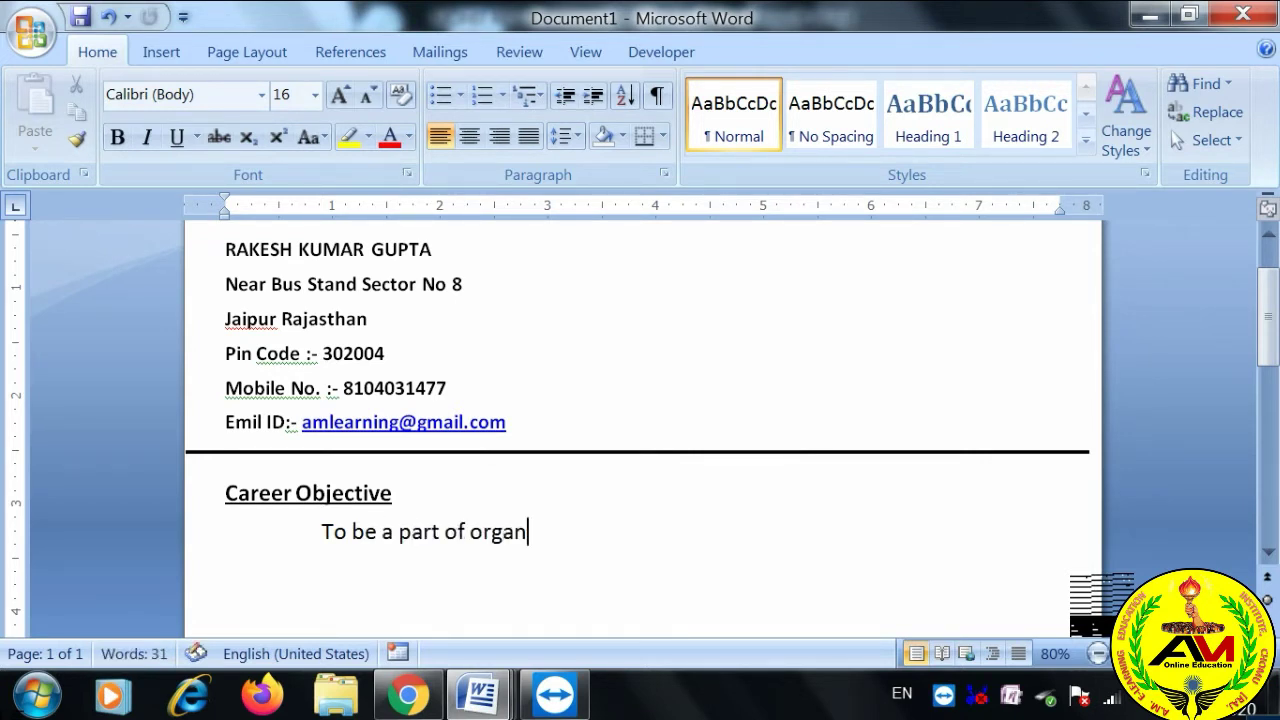
{"action": "type", "text": "ization "}
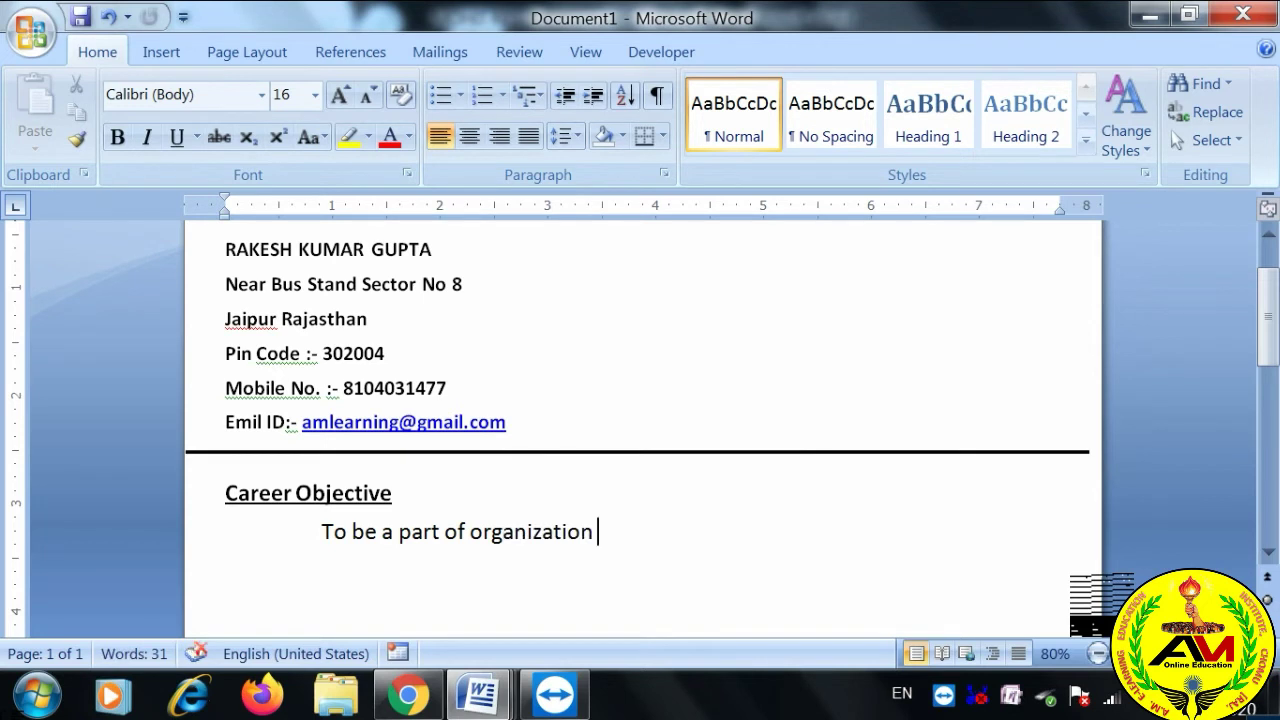
{"action": "type", "text": "that will giv"}
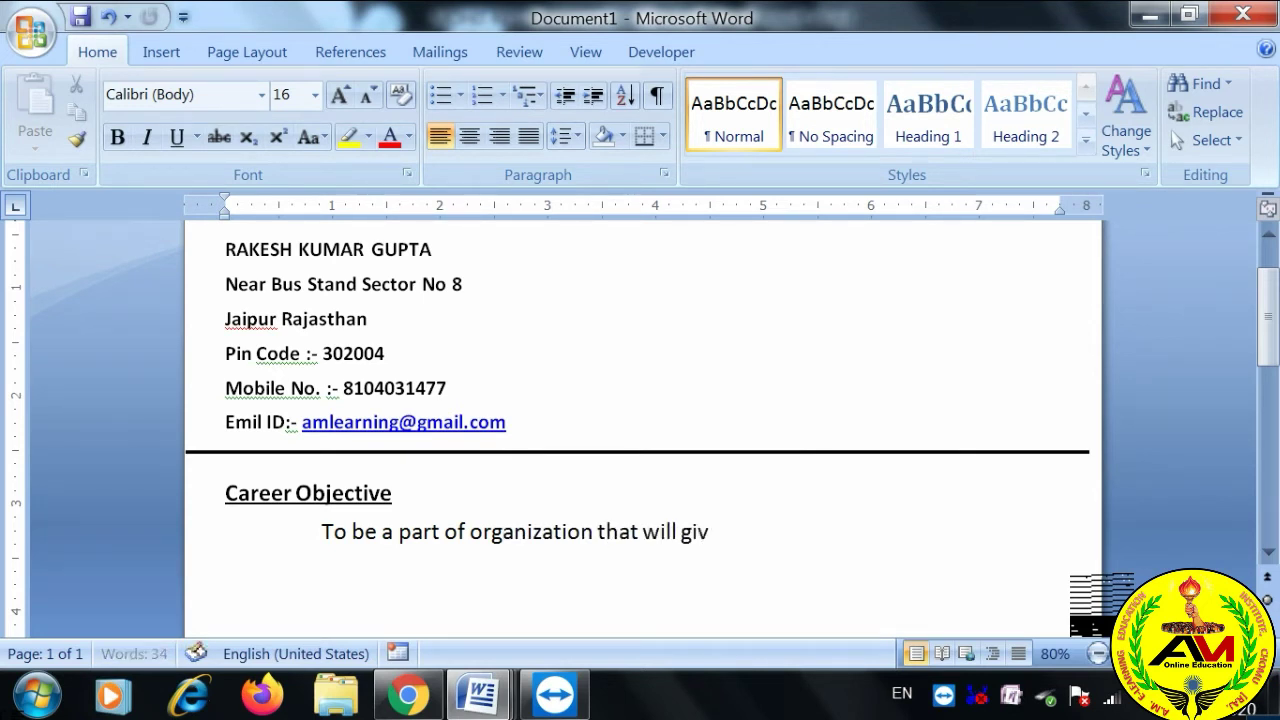
{"action": "type", "text": "e me a"}
{"action": "type", "text": " chance "}
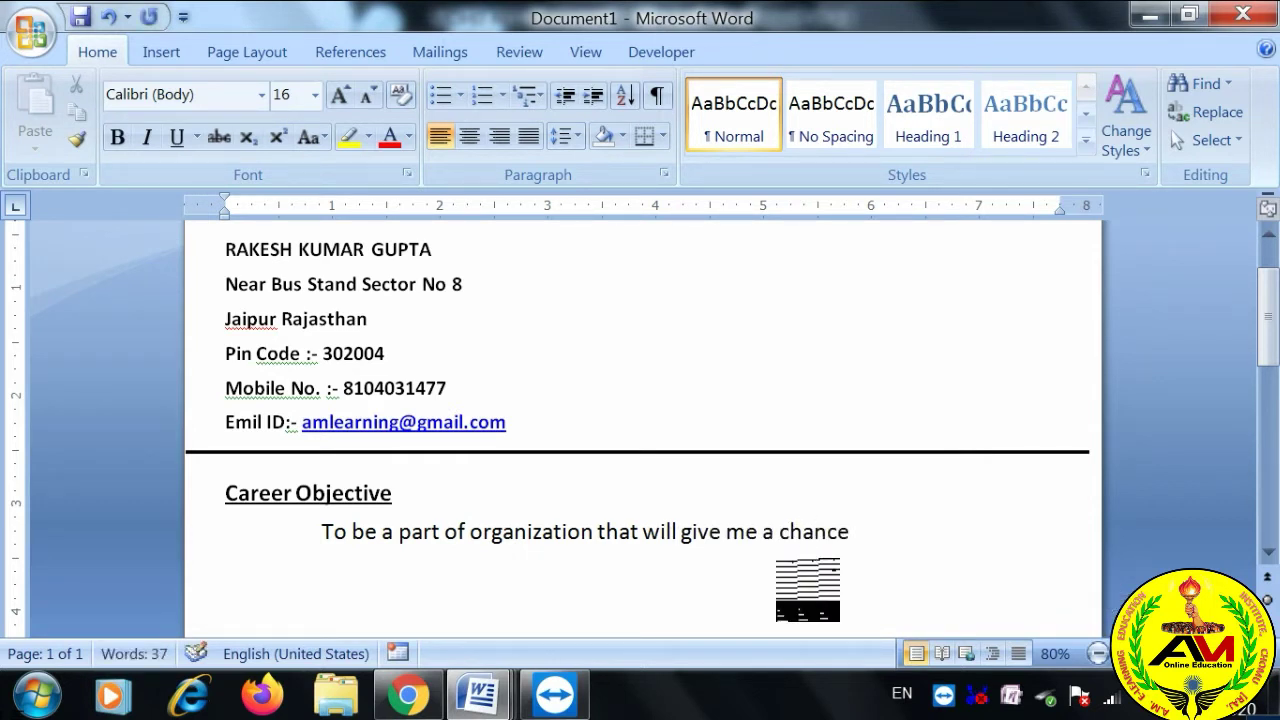
{"action": "type", "text": "to ex"}
{"action": "type", "text": "plore "}
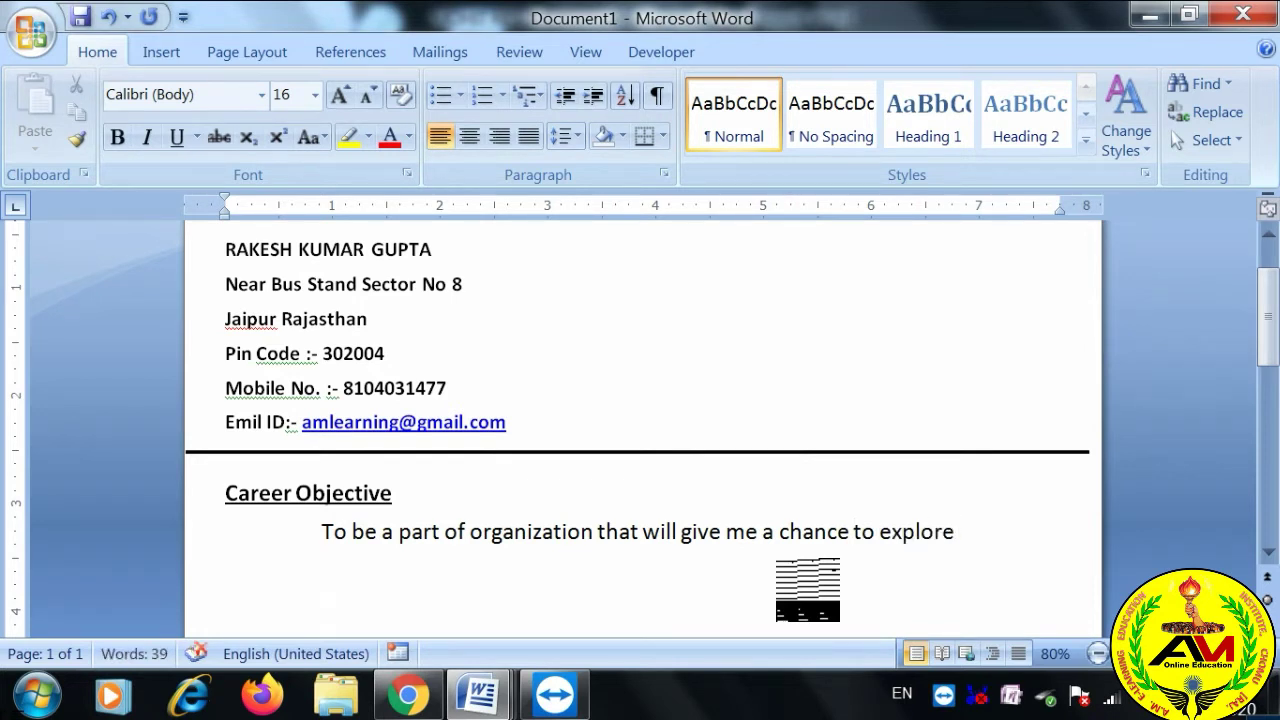
{"action": "type", "text": "my knowl"}
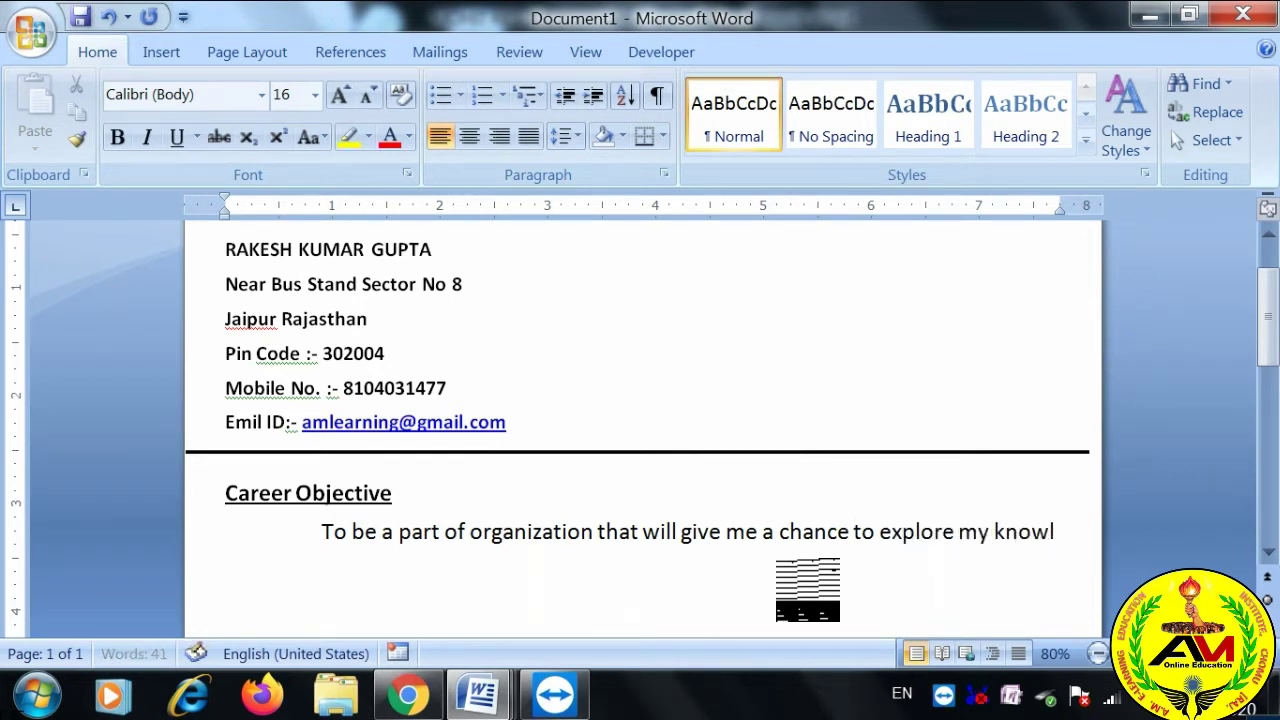
{"action": "type", "text": "edge."}
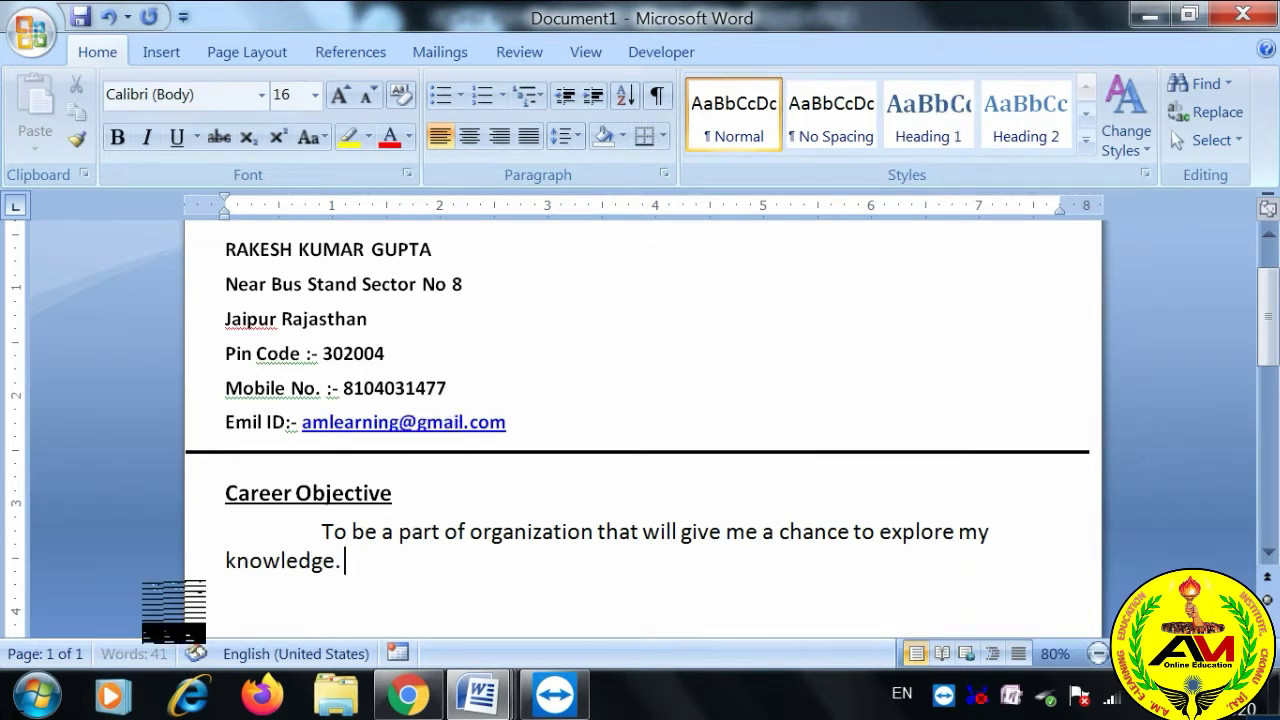
Align the wrapped word 'knowledge.' with the indented first line, then start a new line.
{"action": "left_click", "coordinate": [226, 560]}
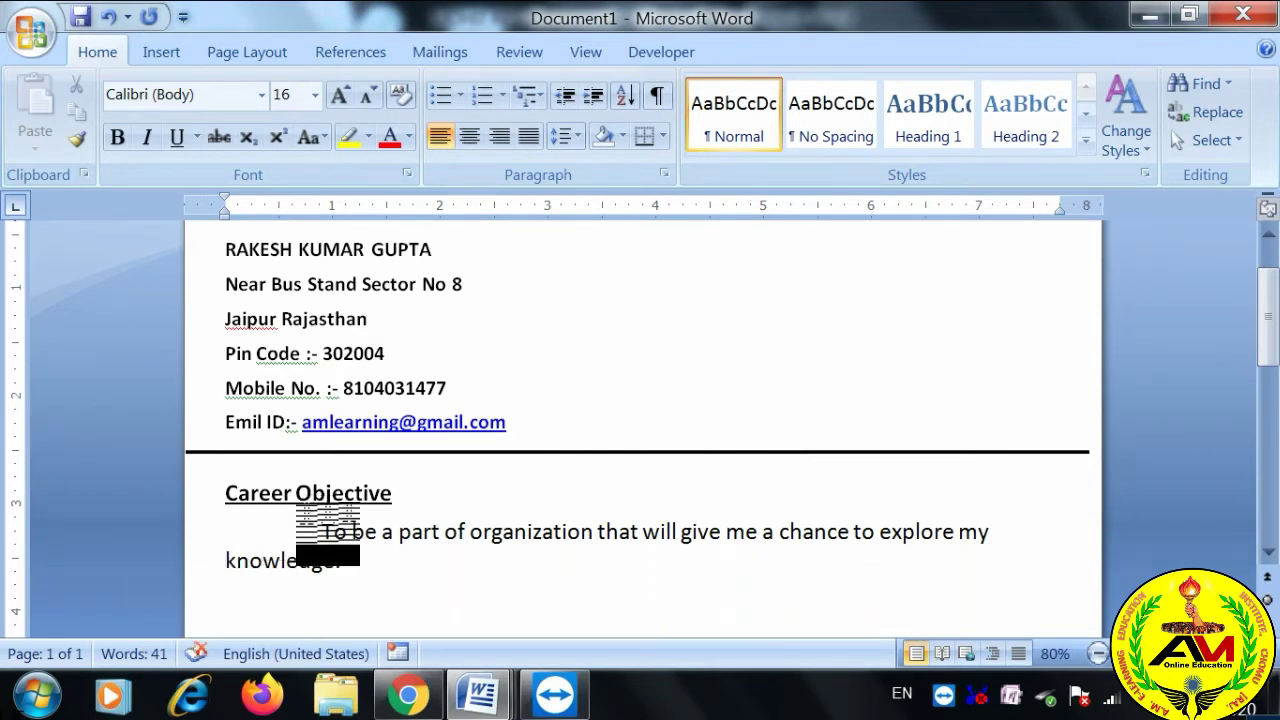
{"action": "left_click", "coordinate": [322, 531]}
{"action": "left_click_drag", "start_coordinate": [200, 528], "coordinate": [249, 561]}
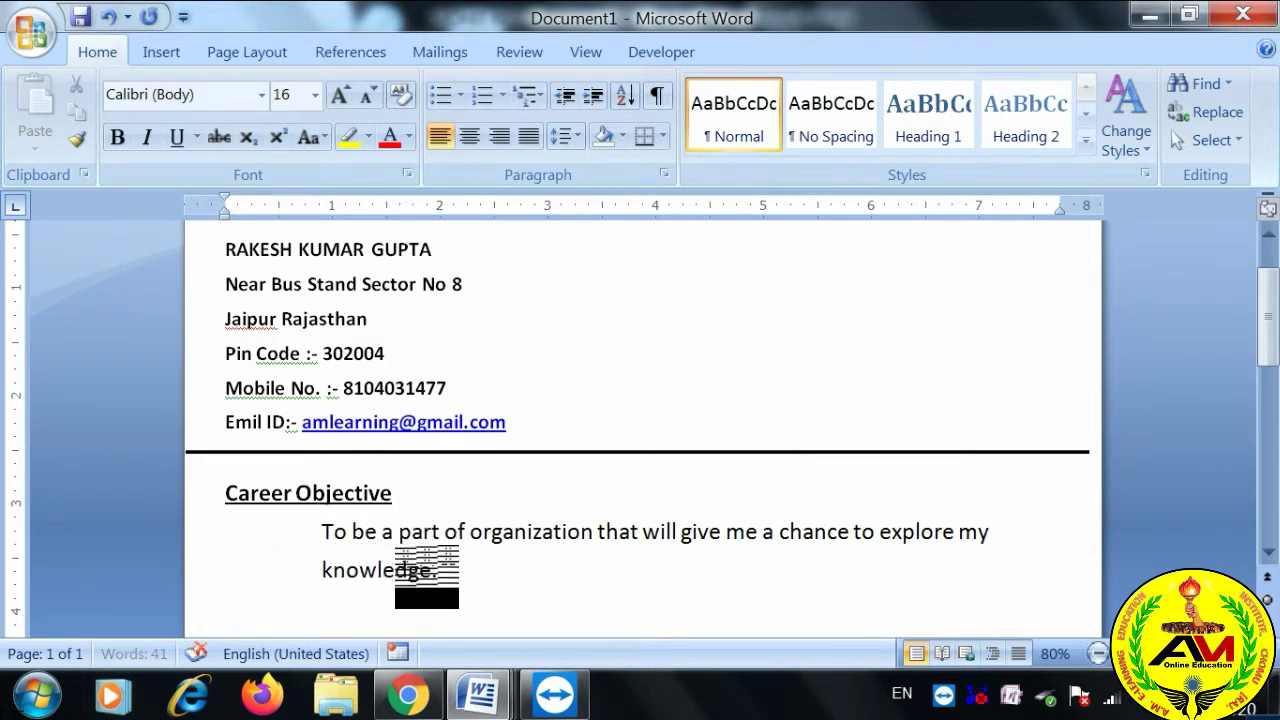
{"action": "key", "text": "Return"}
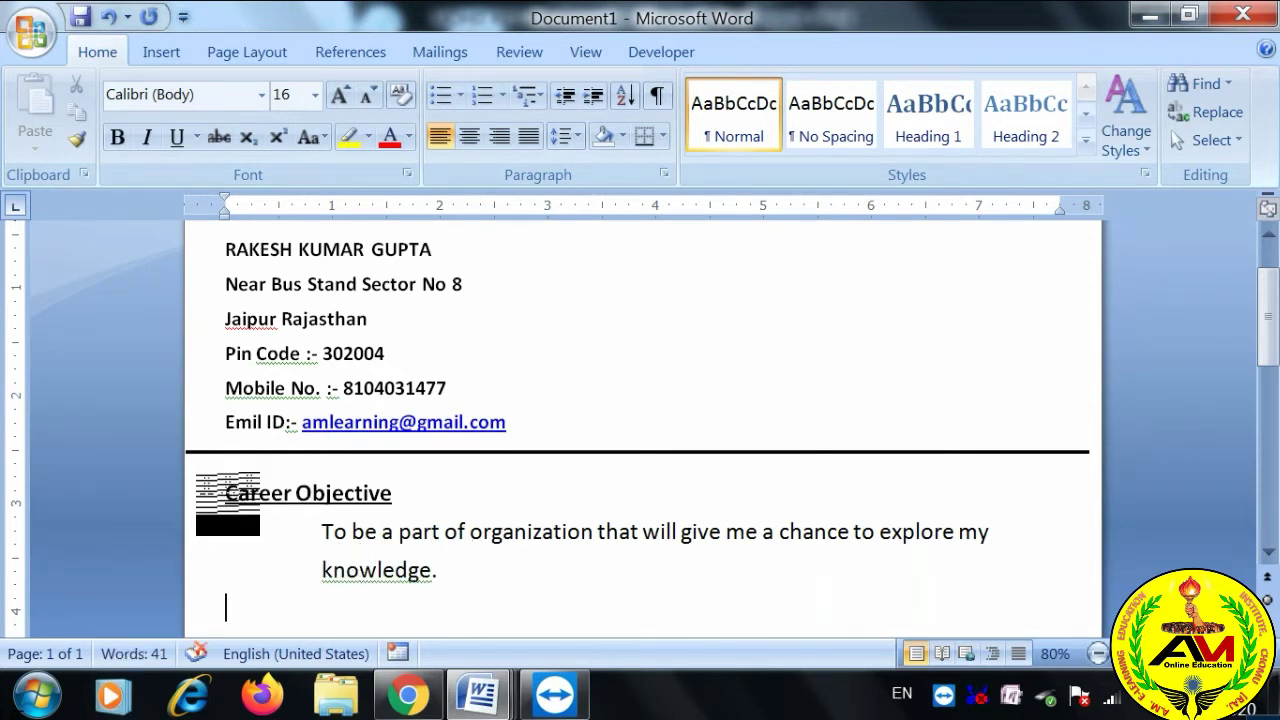
Copy the Career Objective heading below the objective, with a blank line before it.
{"action": "left_click_drag", "start_coordinate": [225, 493], "coordinate": [395, 493]}
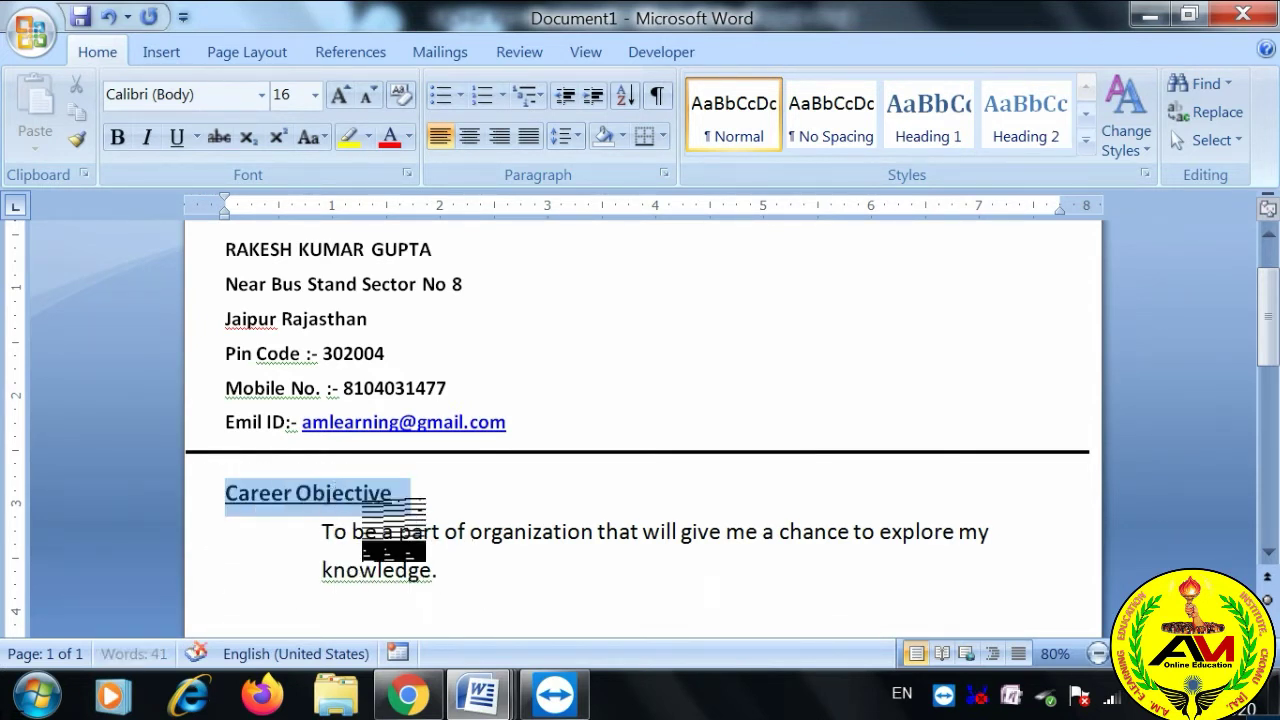
{"action": "key", "text": "ctrl+c"}
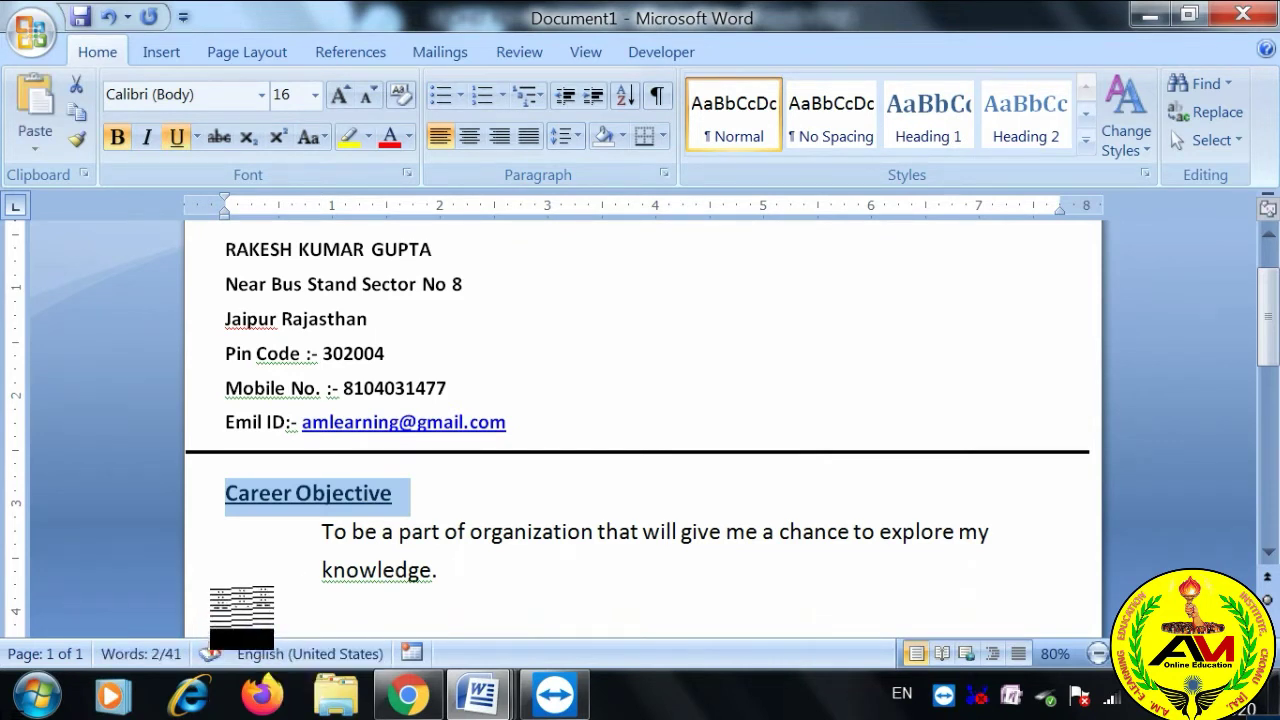
{"action": "left_click", "coordinate": [243, 608]}
{"action": "key", "text": "ctrl+v"}
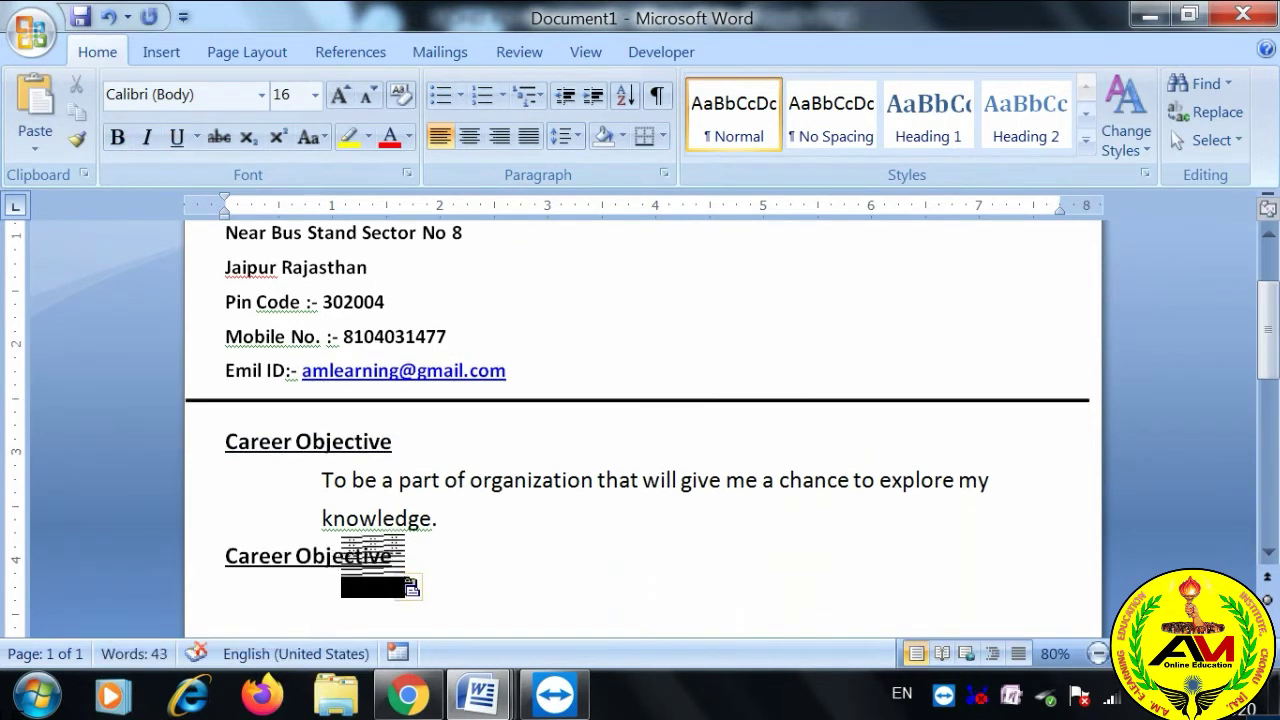
{"action": "left_click_drag", "start_coordinate": [400, 556], "coordinate": [226, 556]}
{"action": "left_click", "coordinate": [558, 518]}
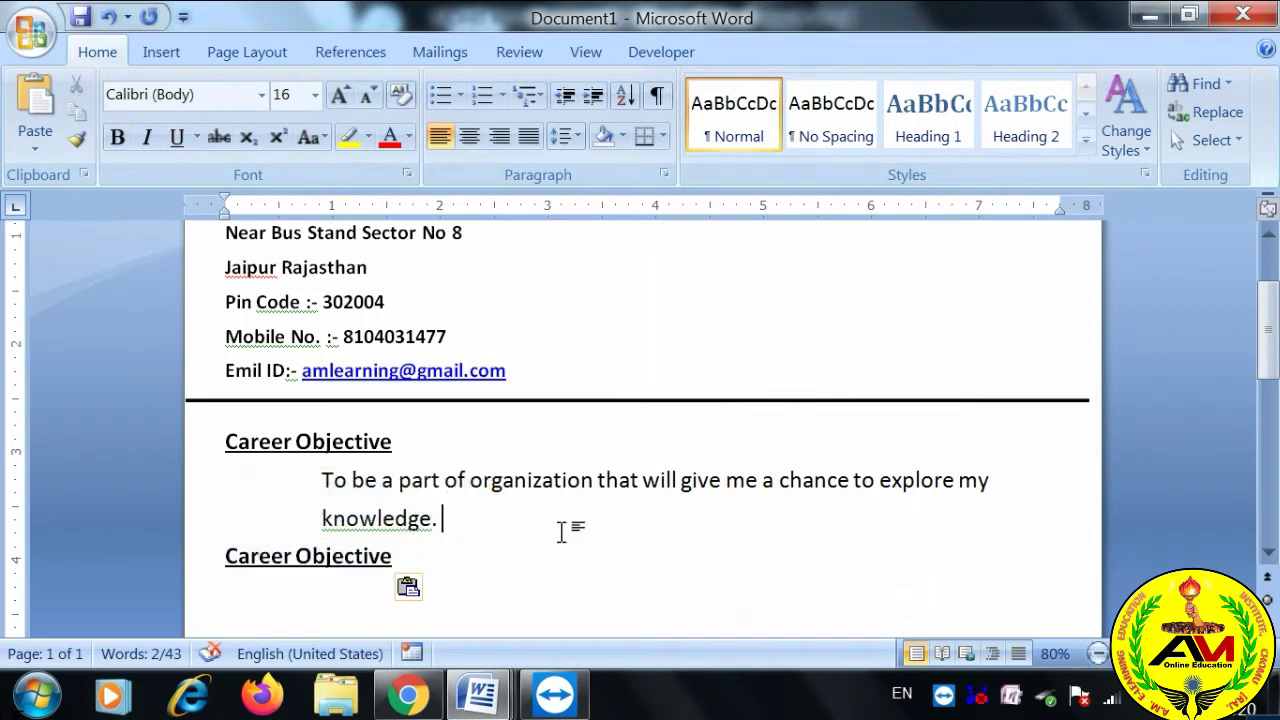
{"action": "key", "text": "Return"}
Replace the copied heading with 'Present Designation' and start an indented line below it.
{"action": "left_click_drag", "start_coordinate": [402, 594], "coordinate": [226, 594]}
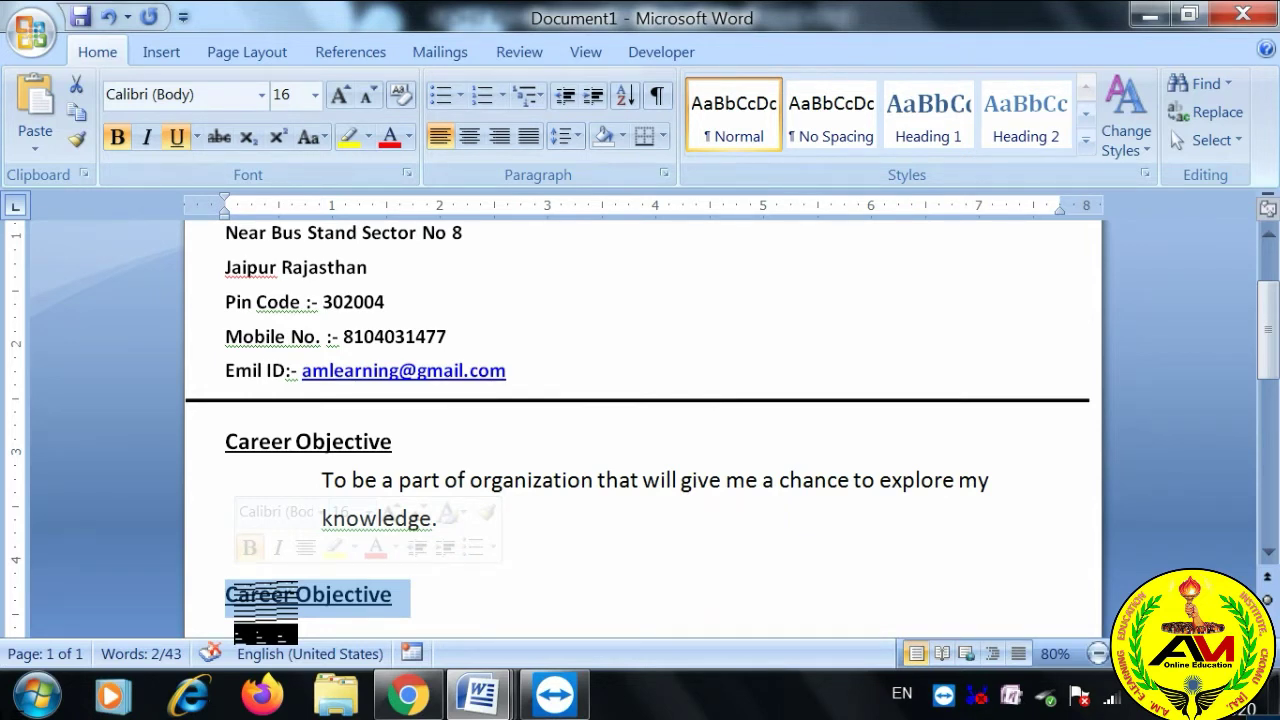
{"action": "type", "text": "Pre"}
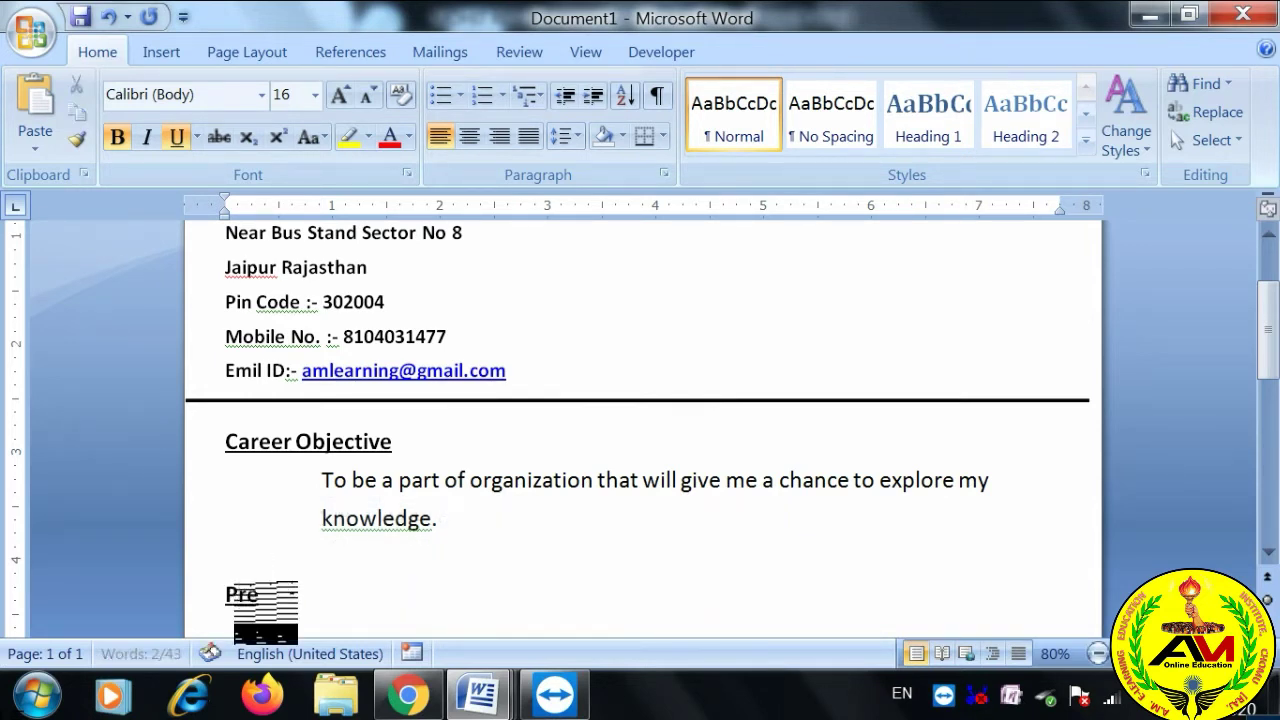
{"action": "type", "text": "sent"}
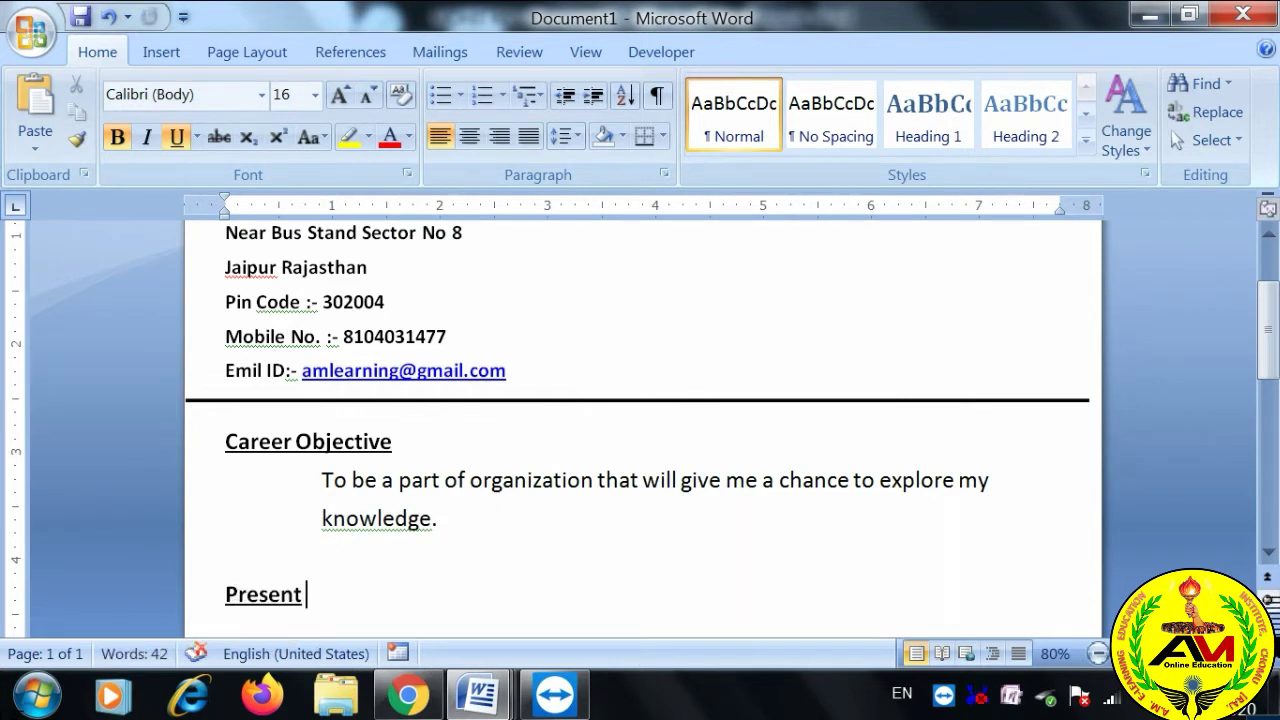
{"action": "type", "text": " Des"}
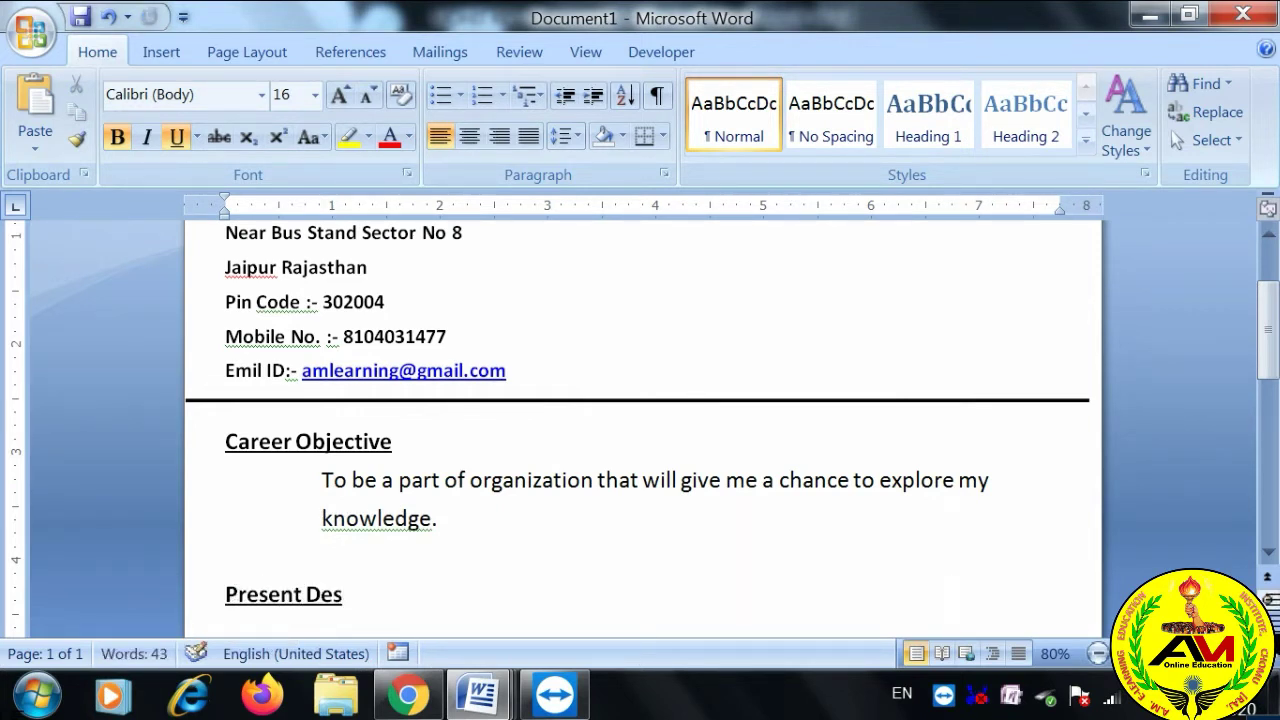
{"action": "type", "text": "ignation"}
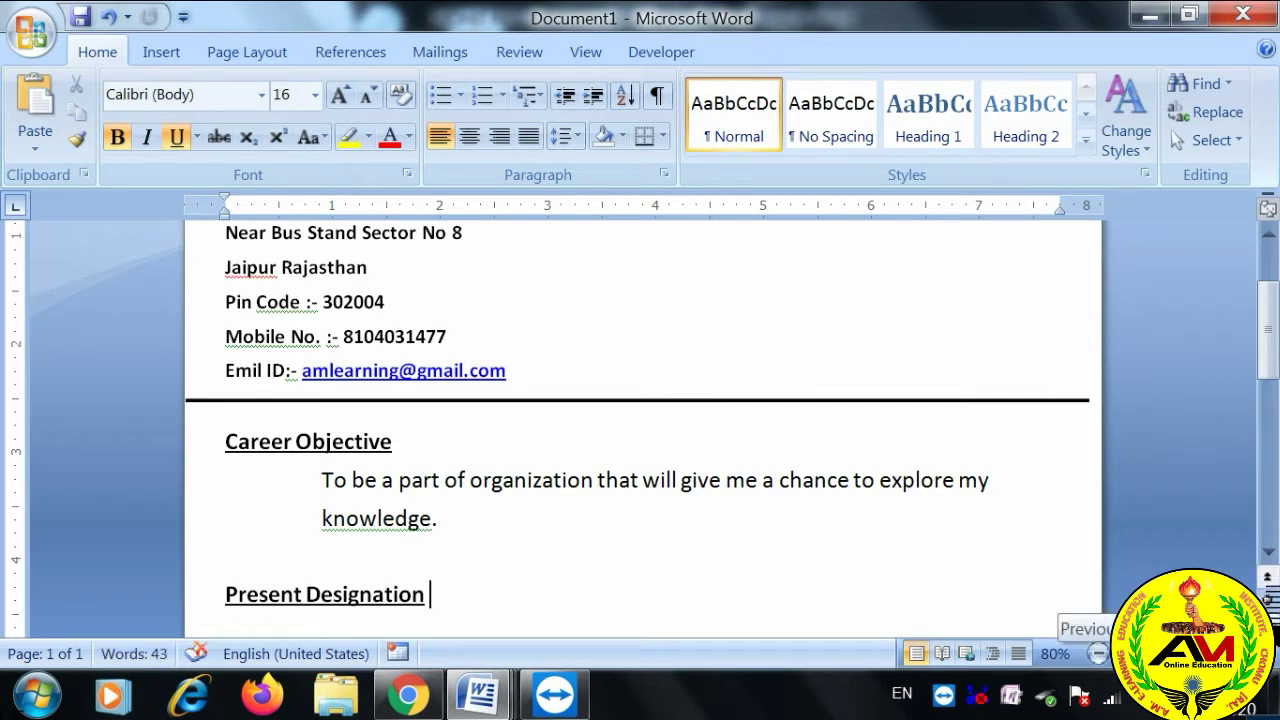
{"action": "key", "text": "Return"}
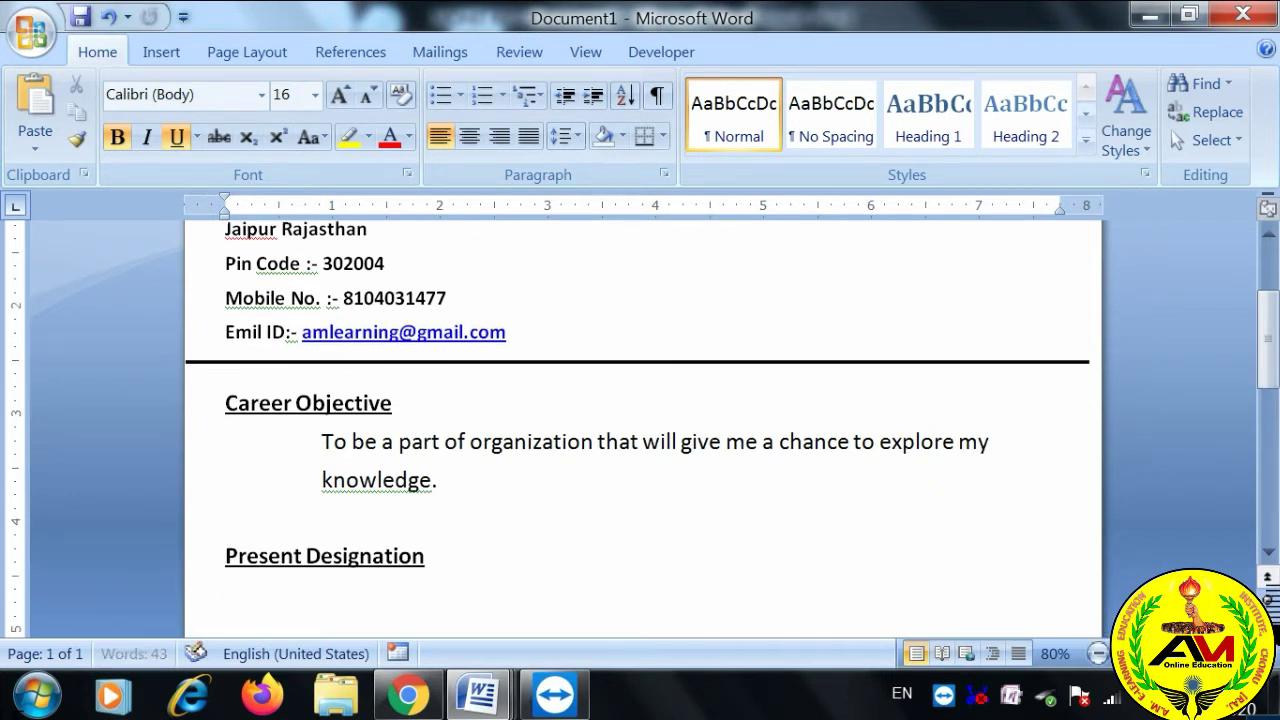
{"action": "key", "text": "Tab"}
Type plain 'I am working in private sector as a Accountant and Tally Teacher.' and start a new line.
{"action": "key", "text": "ctrl+b"}
{"action": "key", "text": "ctrl+u"}
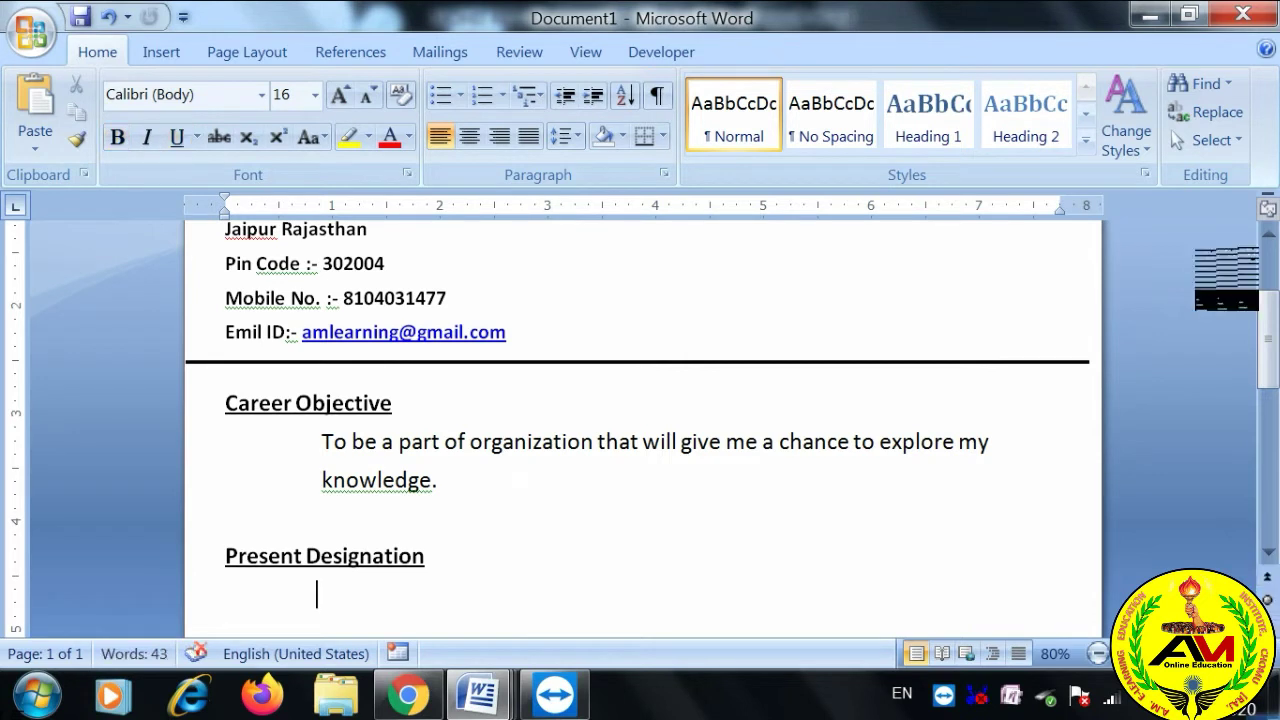
{"action": "type", "text": "I am work"}
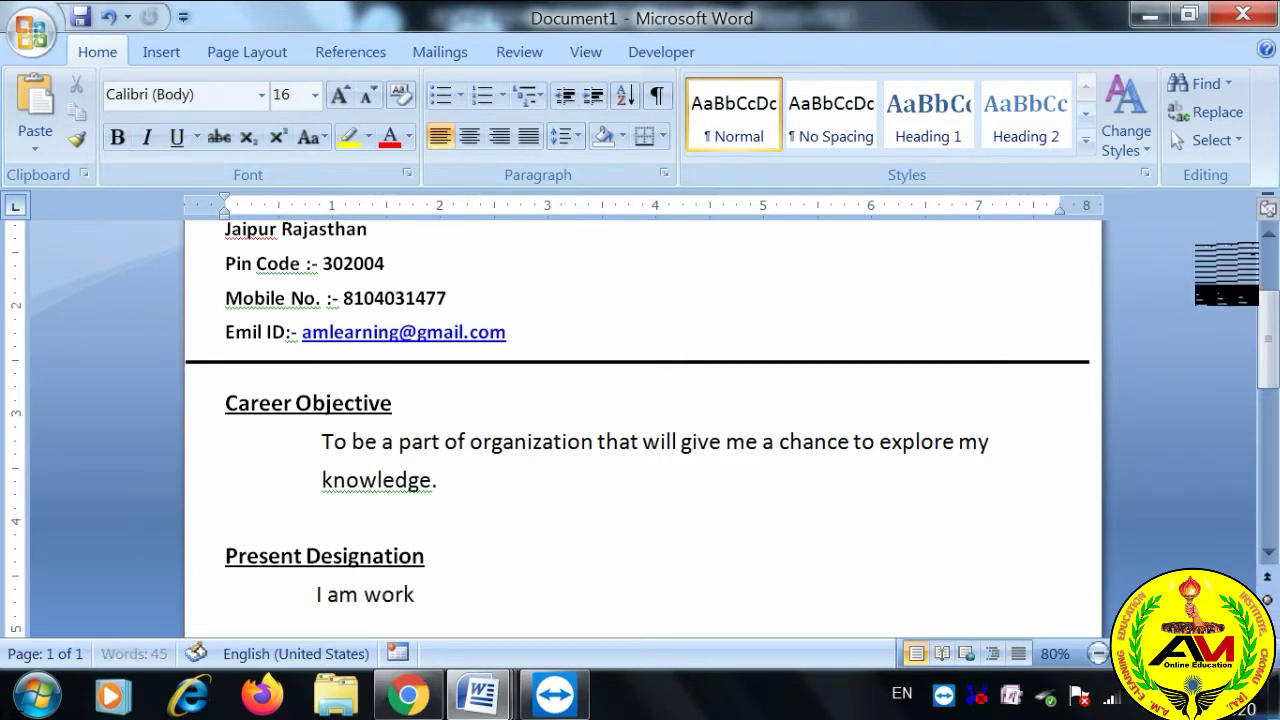
{"action": "type", "text": "ing "}
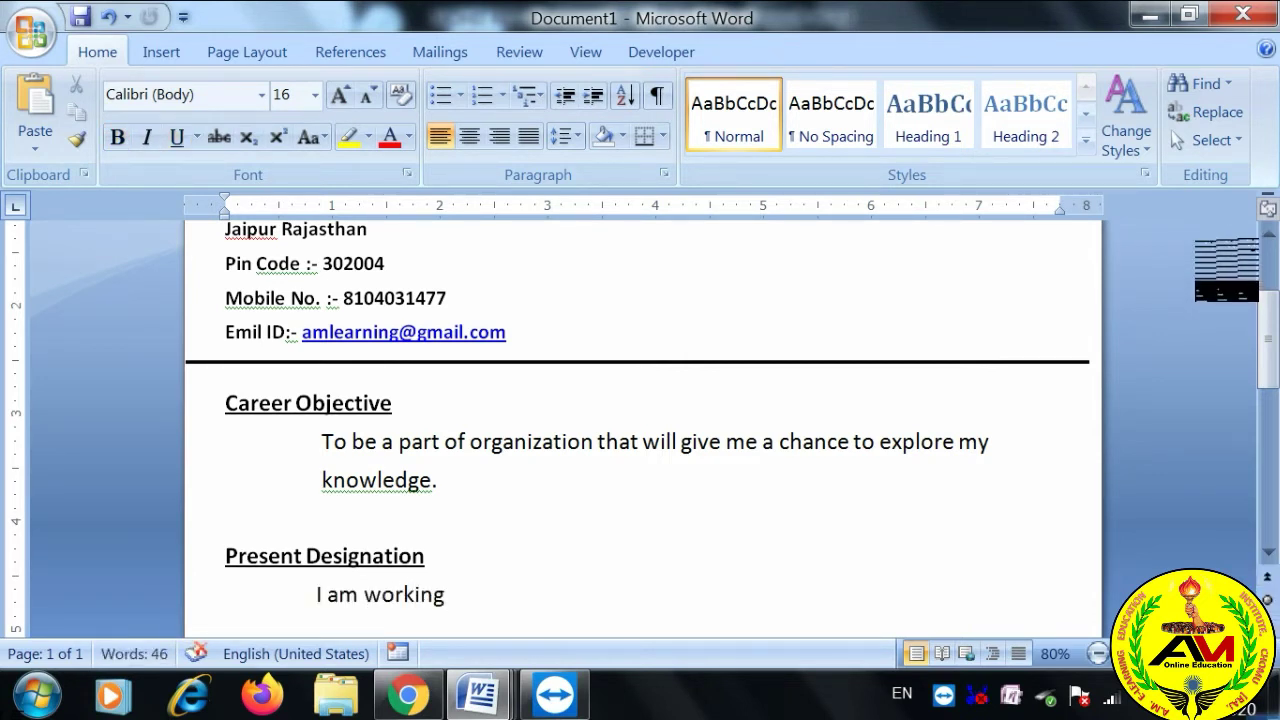
{"action": "type", "text": "in private"}
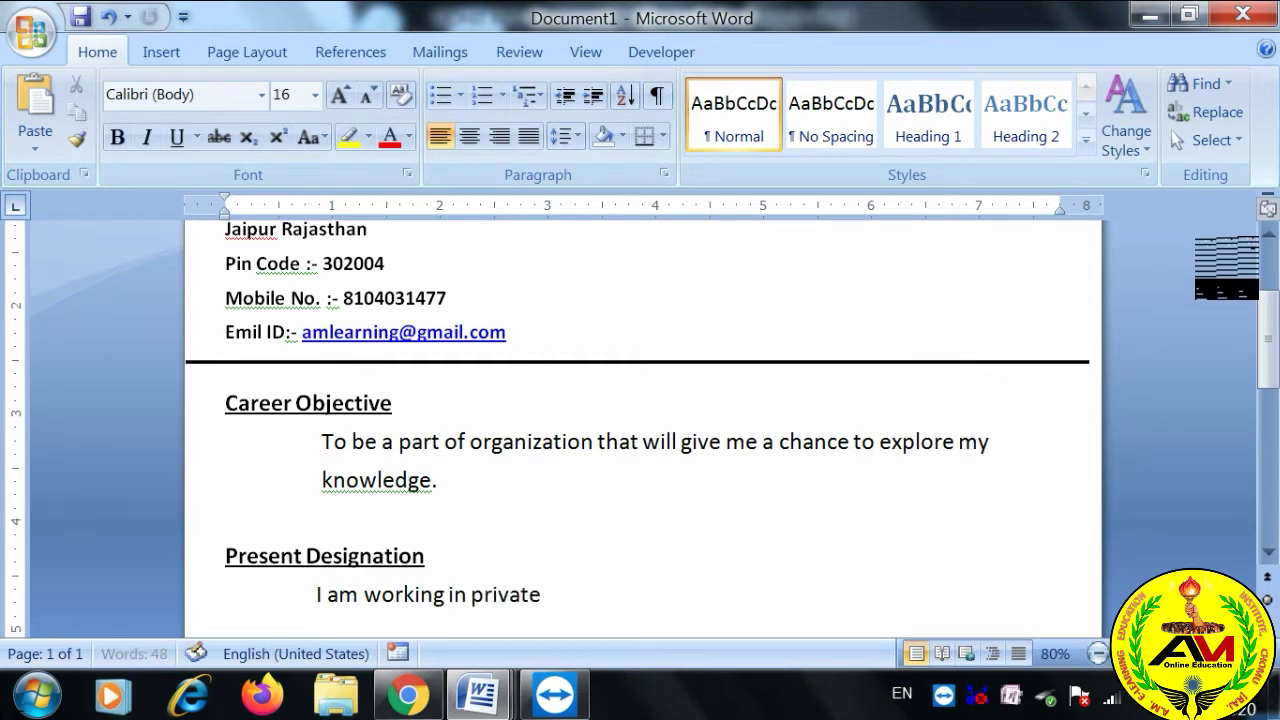
{"action": "type", "text": " secto"}
{"action": "key", "text": "BackSpace"}
{"action": "type", "text": "tor"}
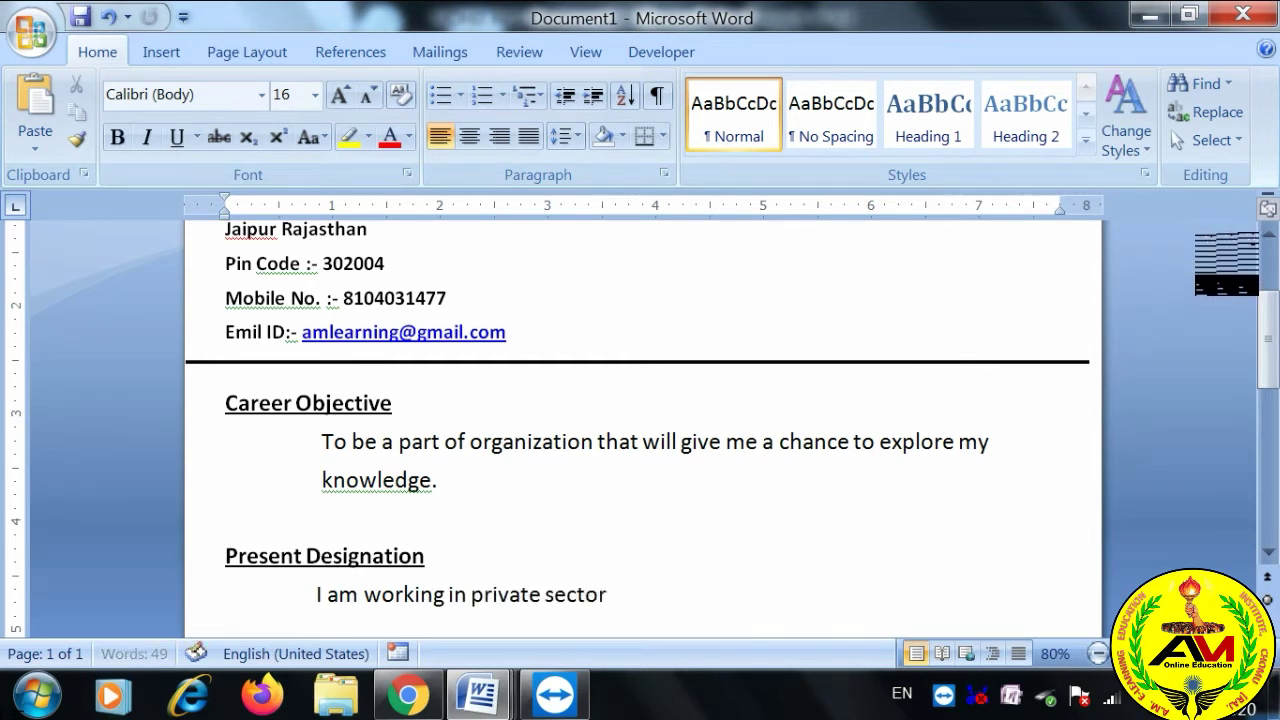
{"action": "type", "text": " as a"}
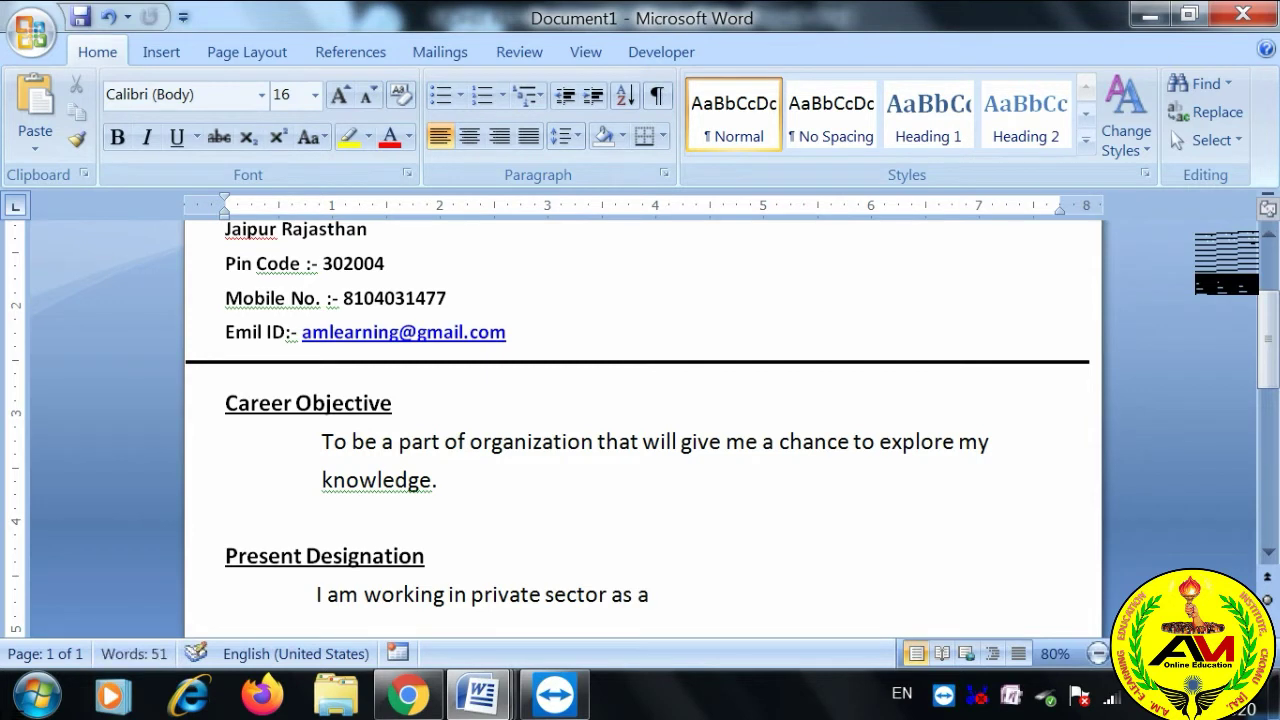
{"action": "type", "text": " Account"}
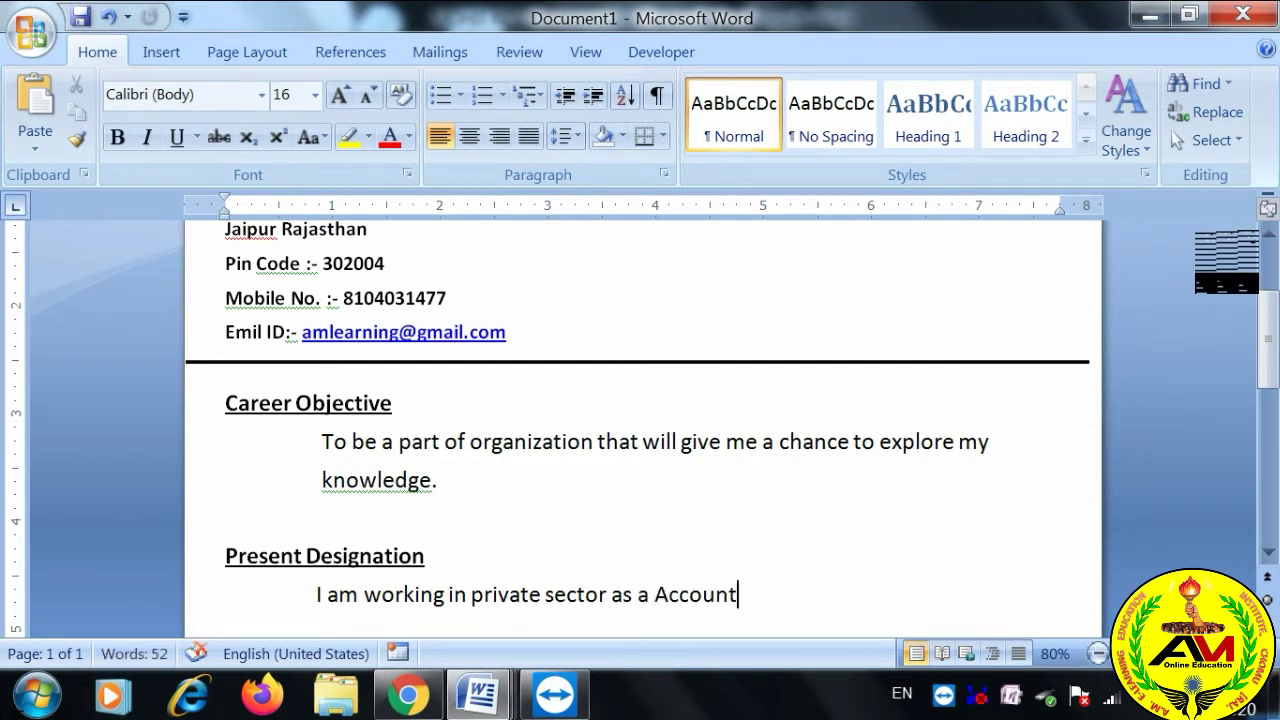
{"action": "type", "text": "ant and"}
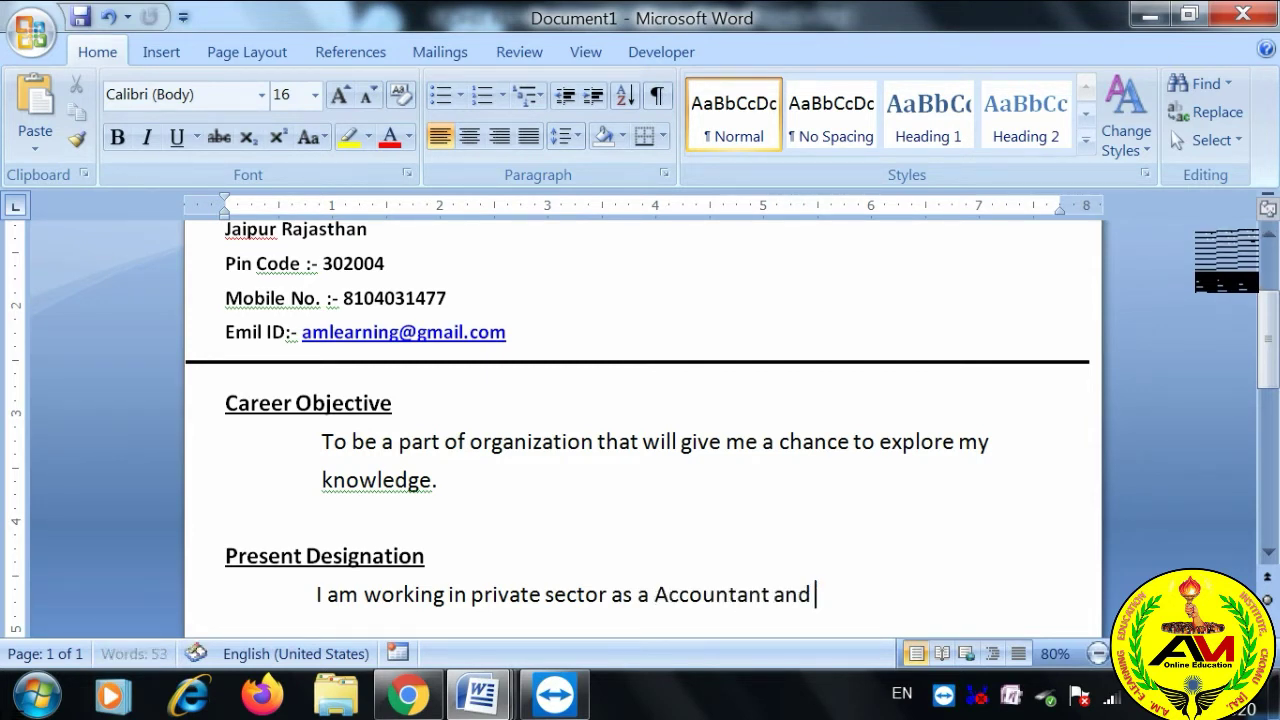
{"action": "type", "text": " Tally Te"}
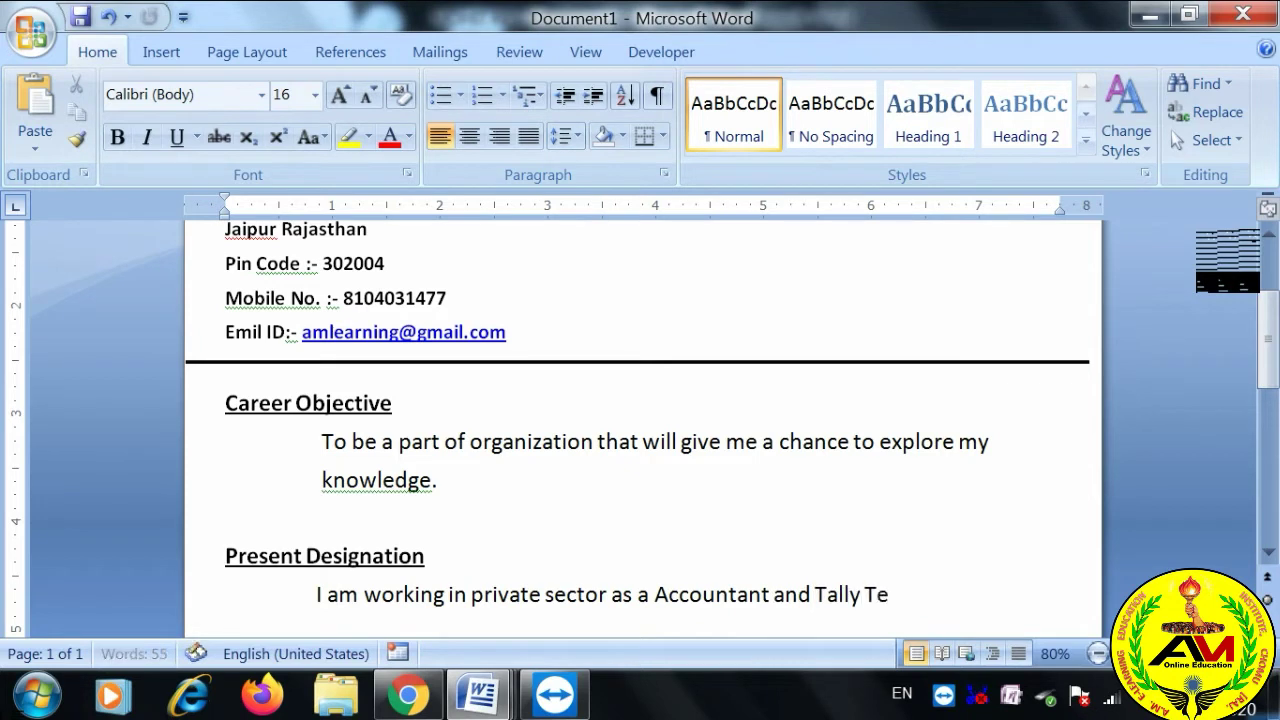
{"action": "type", "text": "acher"}
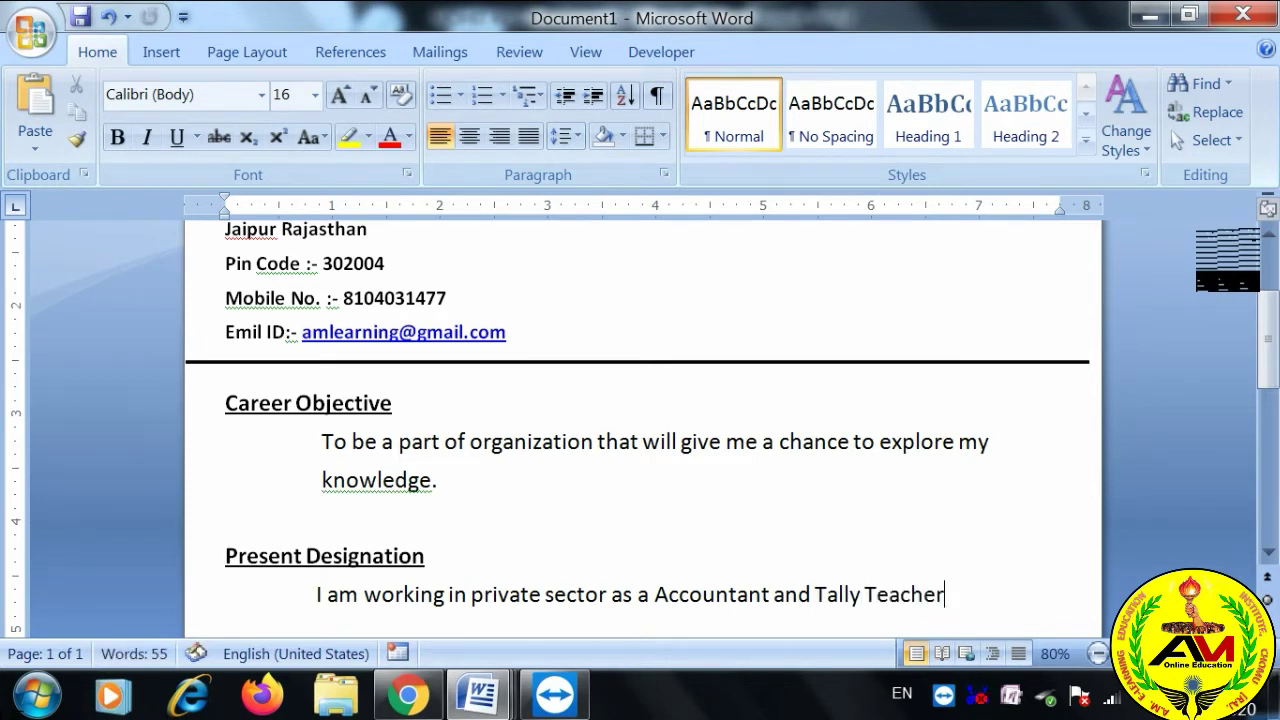
{"action": "type", "text": "."}
{"action": "key", "text": "Return"}
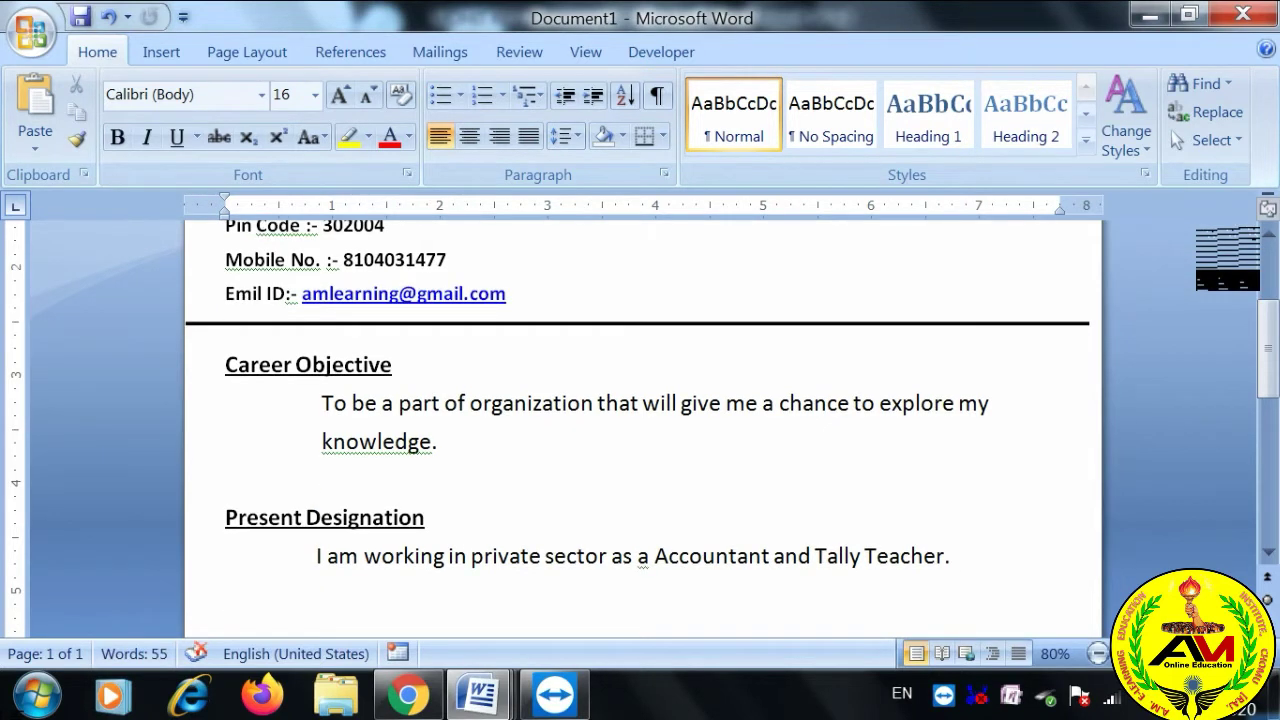
Replace a pasted heading copy with the bold underlined 'Work Exprerience' heading.
{"action": "type", "text": "Career Objective"}
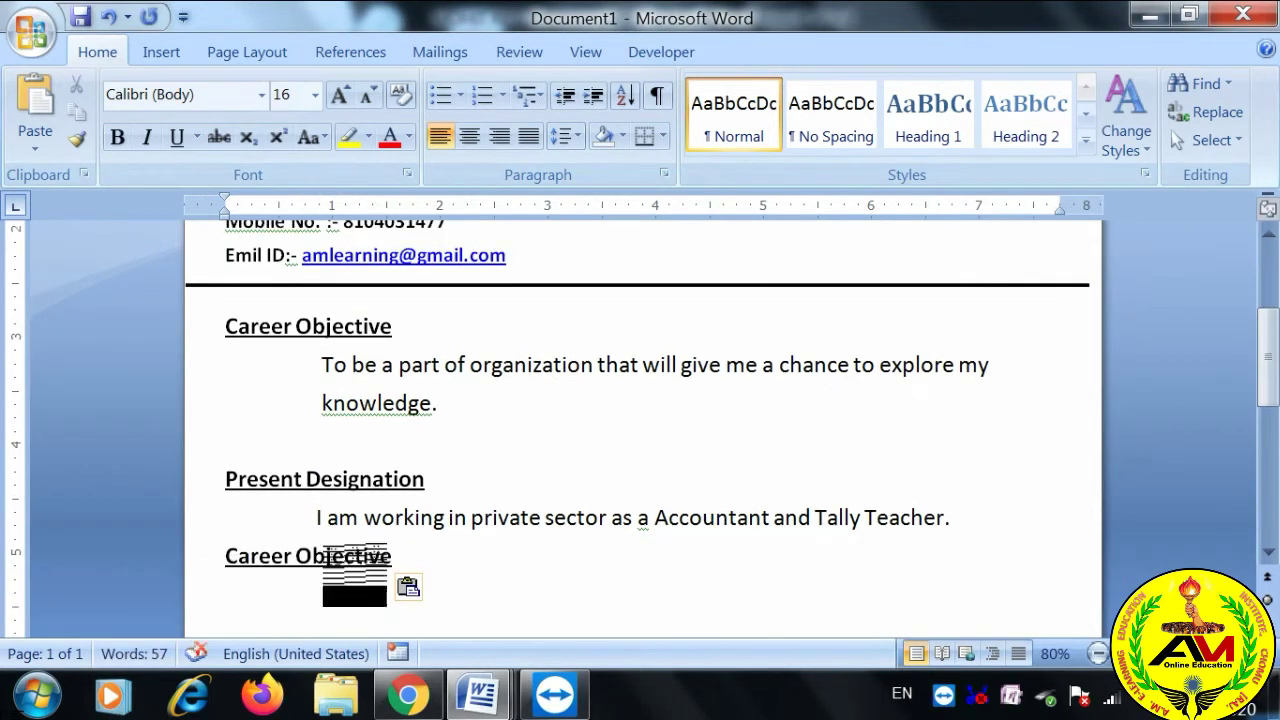
{"action": "key", "text": "shift+Up"}
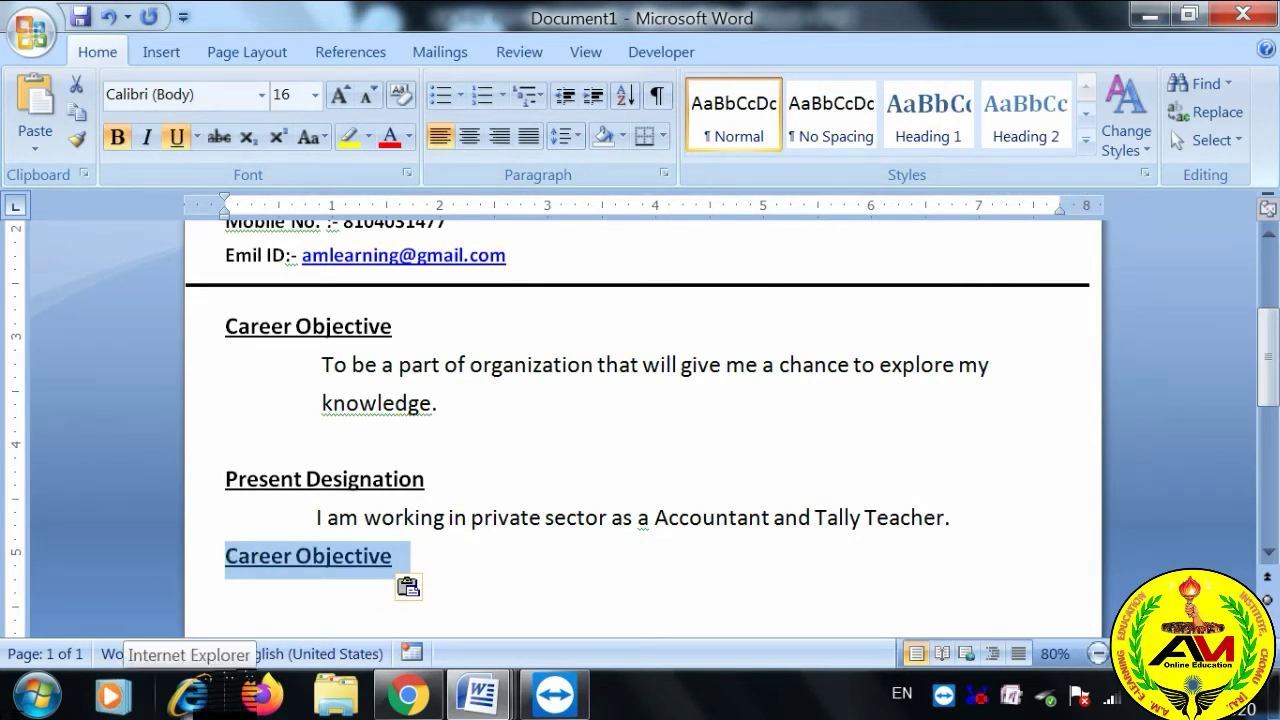
{"action": "key", "text": "BackSpace"}
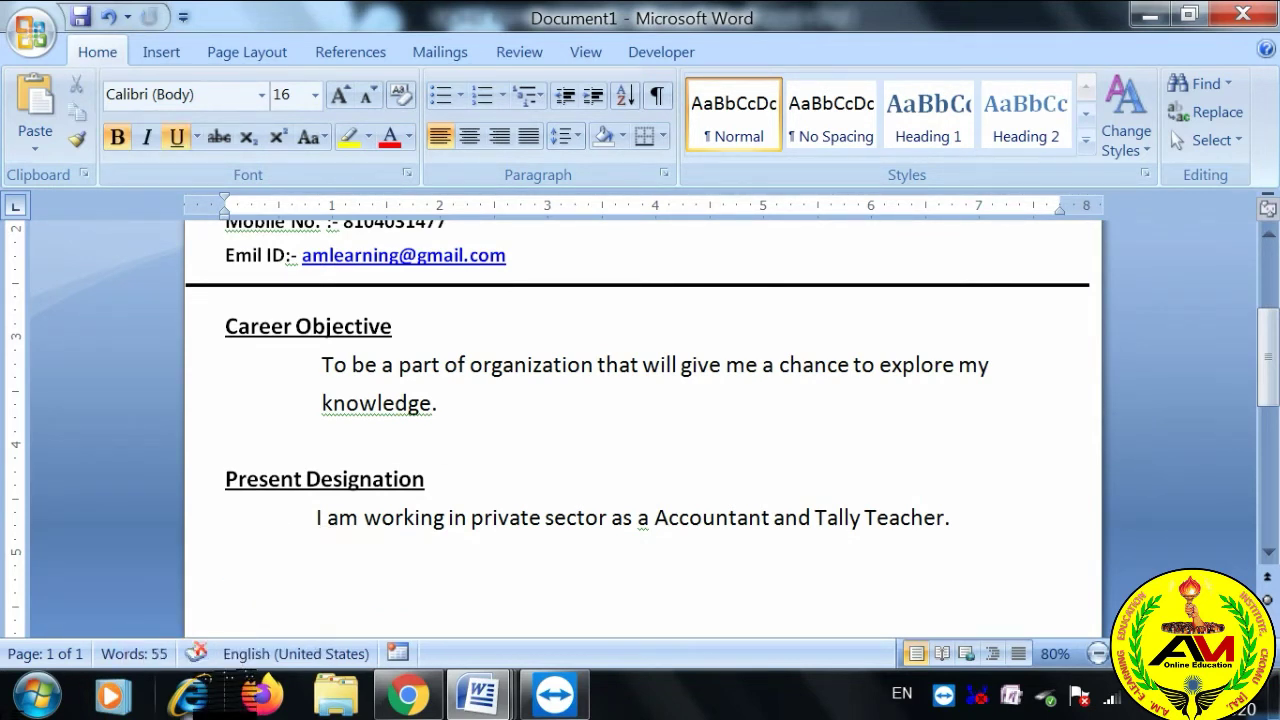
{"action": "type", "text": "Work"}
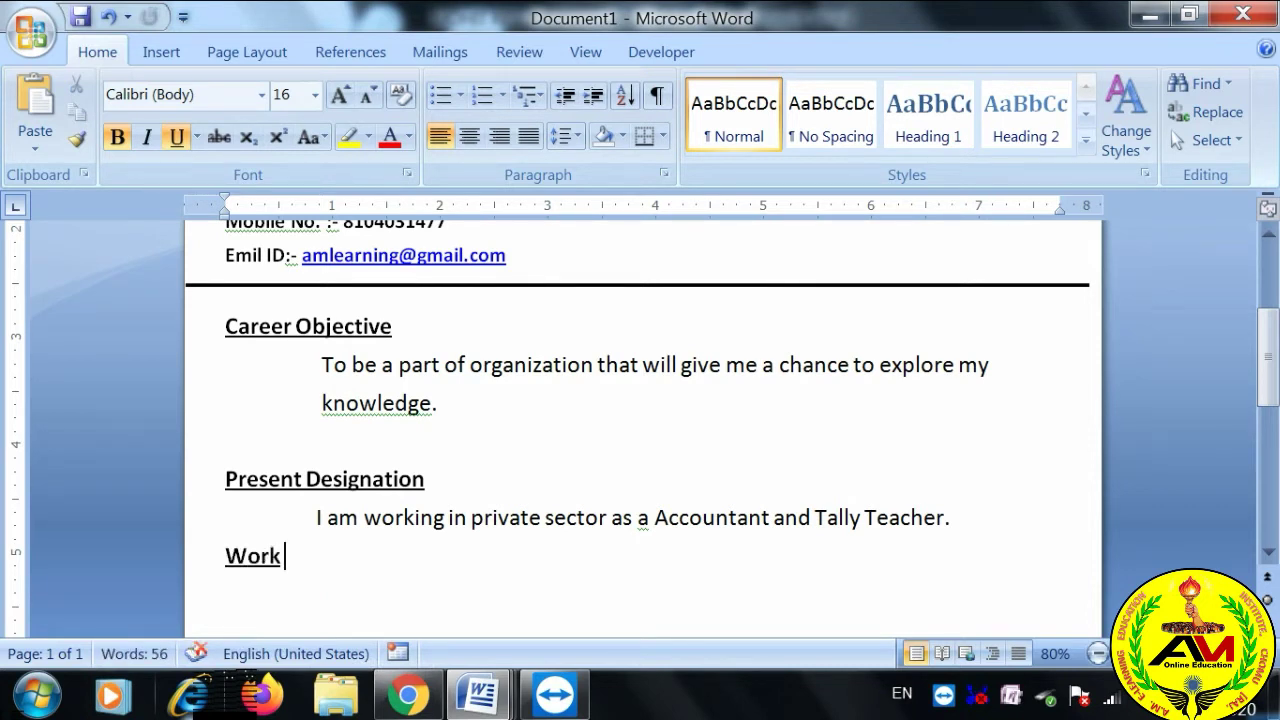
{"action": "type", "text": " Ex"}
{"action": "type", "text": "pre"}
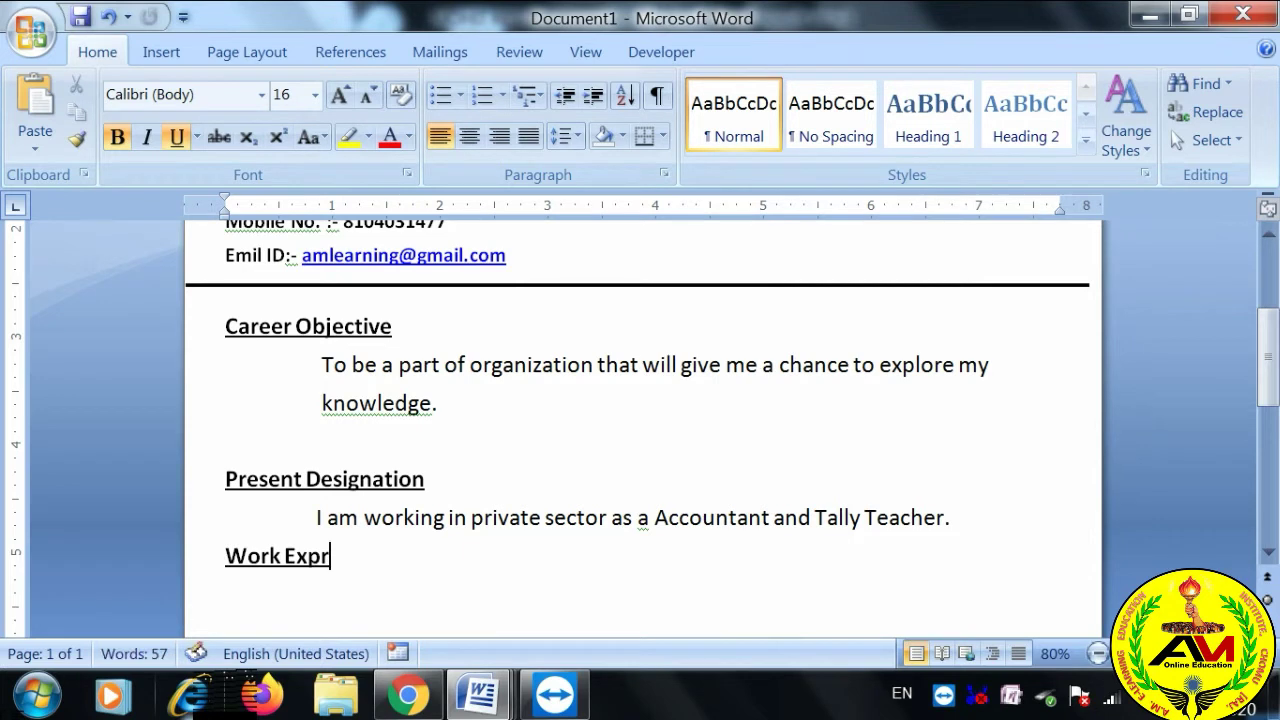
{"action": "type", "text": "ri"}
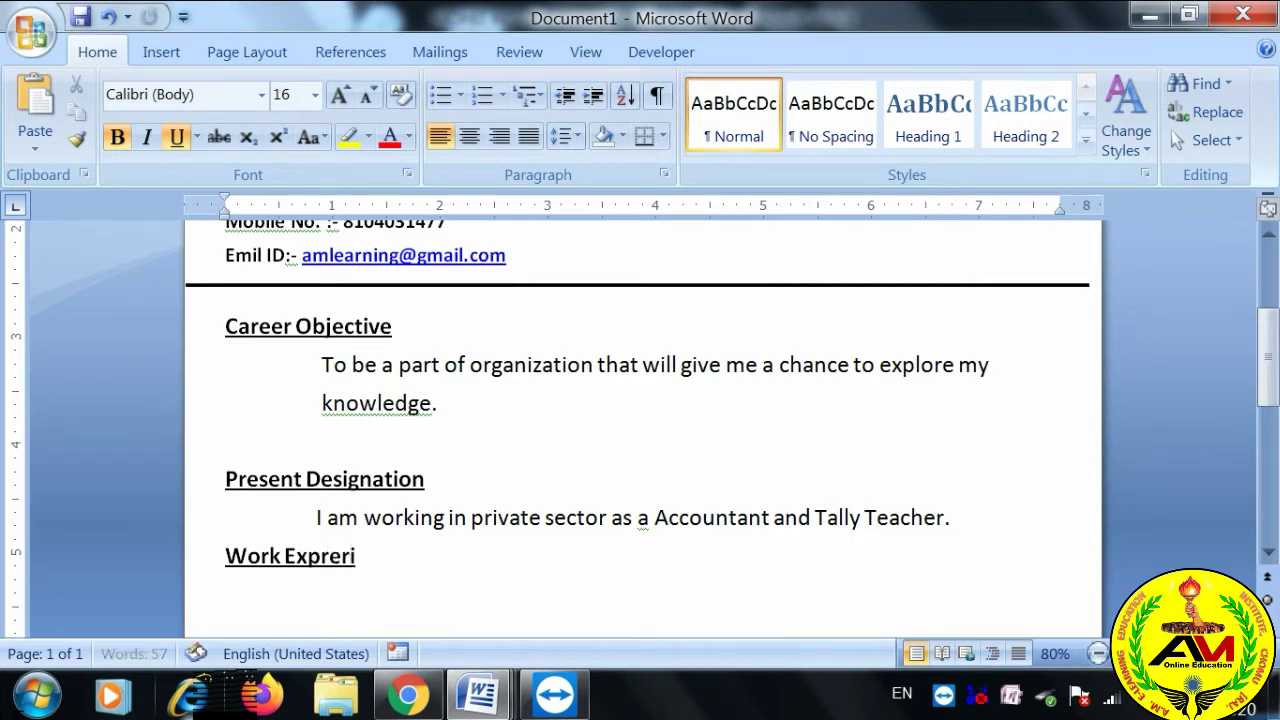
{"action": "type", "text": "ence"}
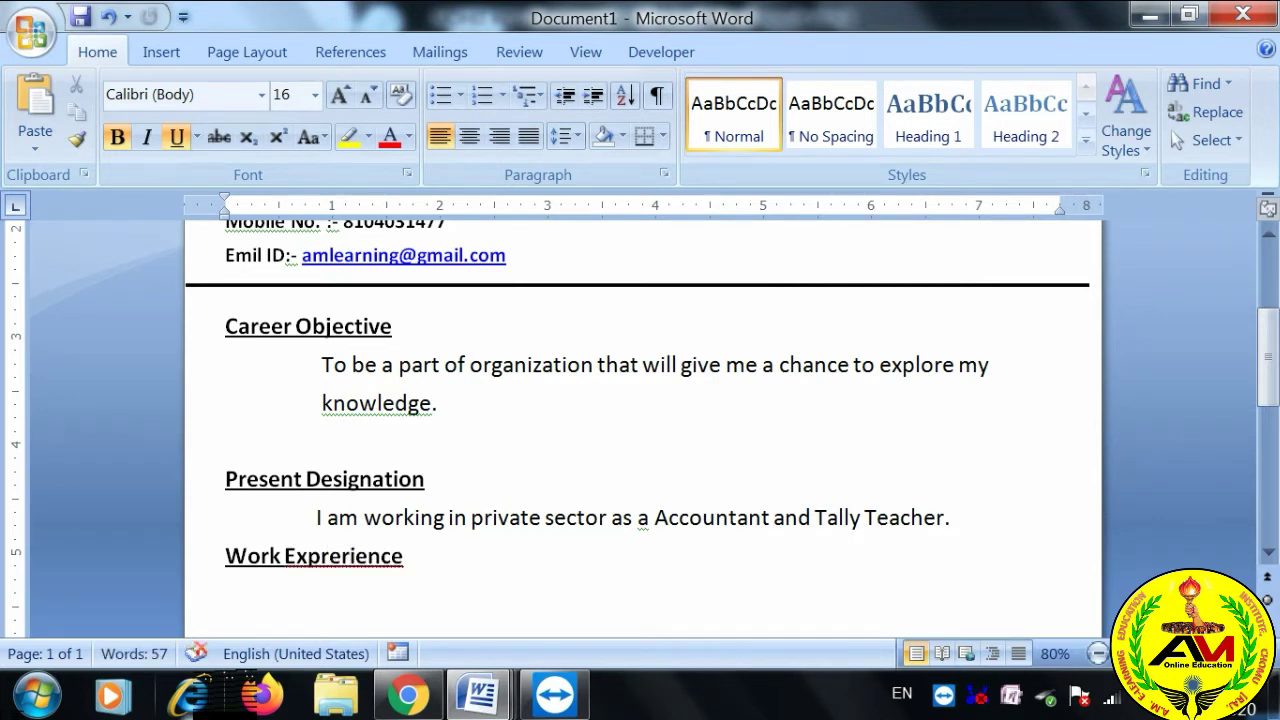
{"action": "key", "text": "Return"}
{"action": "key", "text": "BackSpace"}
{"action": "key", "text": "BackSpace"}
Type the first experience line, '2 year experience as a Accountant.'.
{"action": "key", "text": "ctrl+z"}
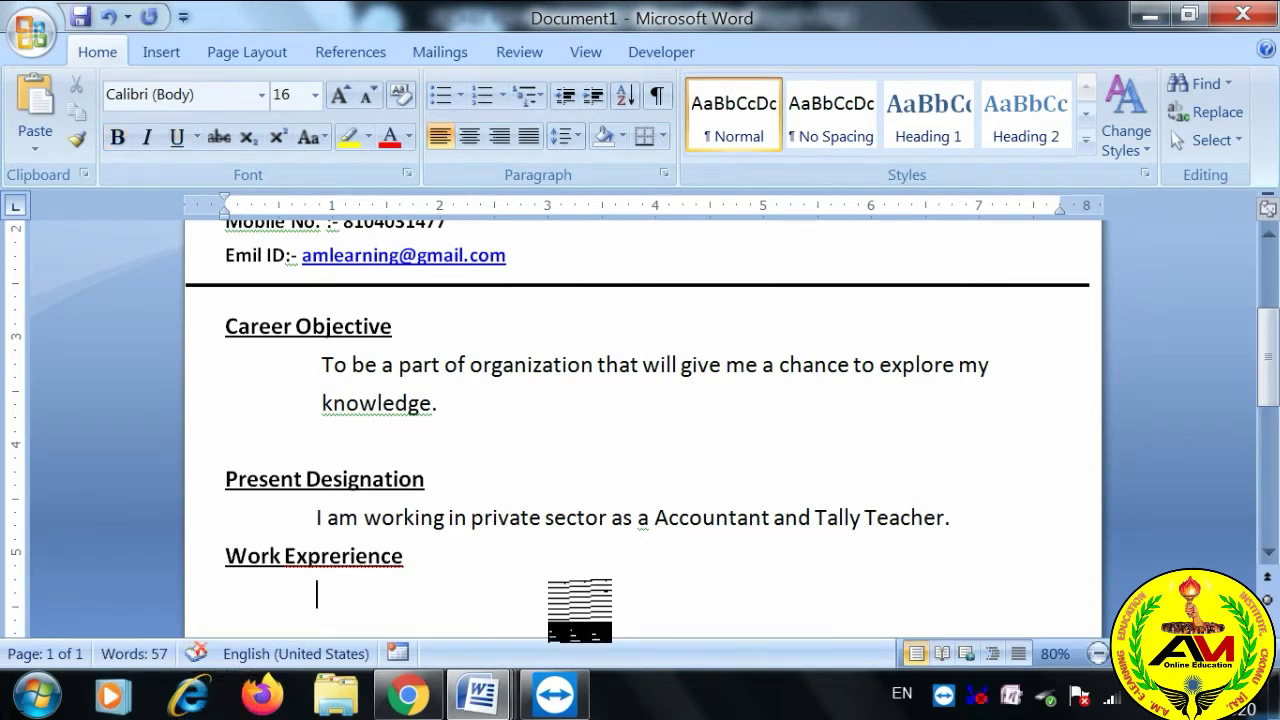
{"action": "type", "text": "ye"}
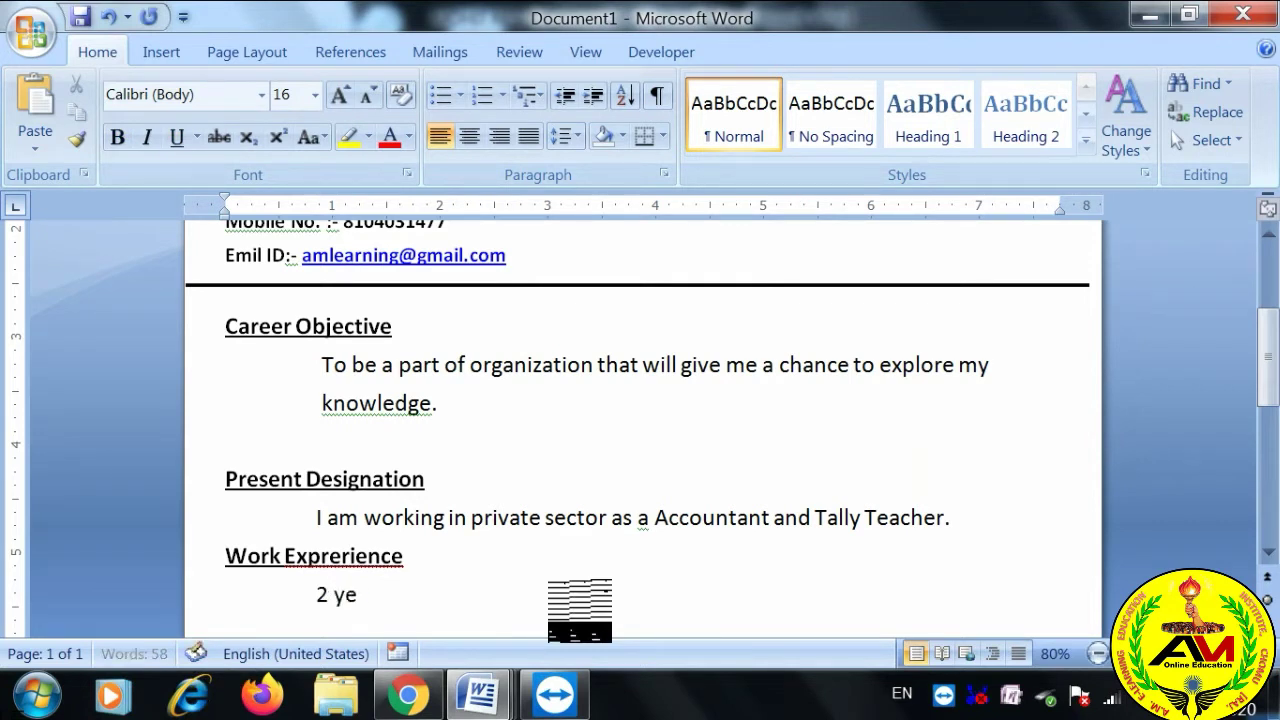
{"action": "type", "text": "ar"}
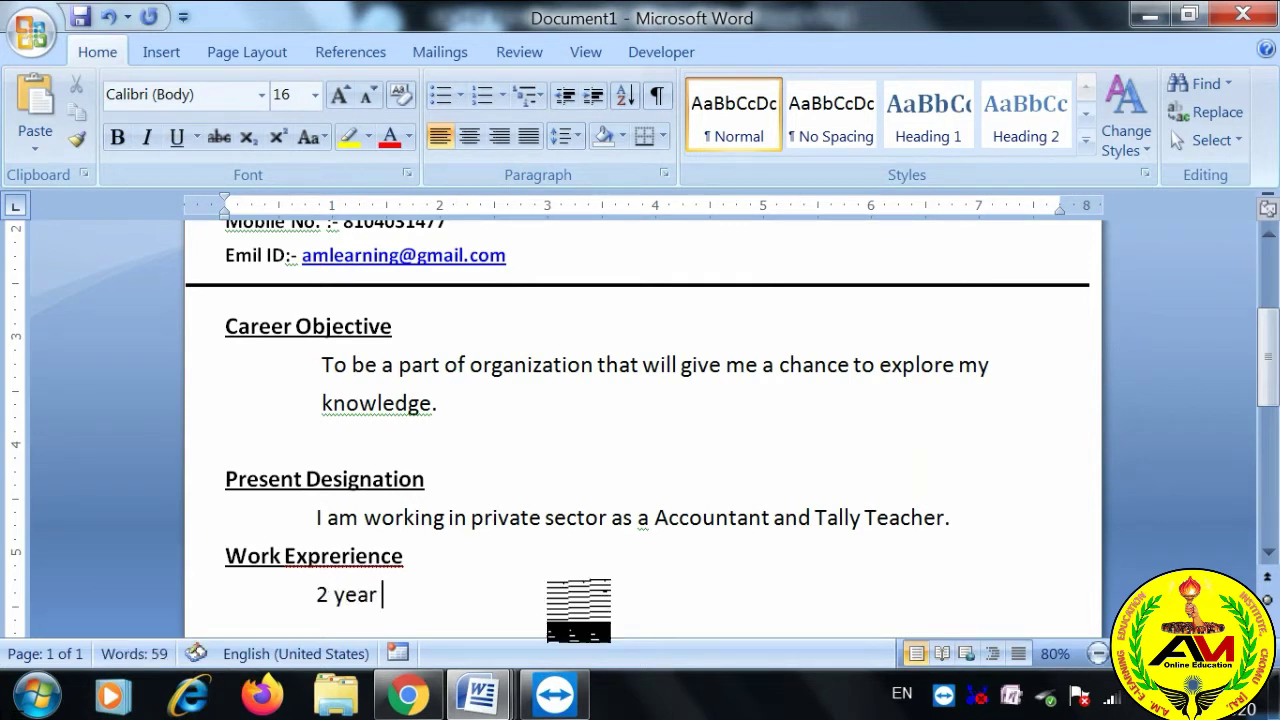
{"action": "type", "text": " experience as"}
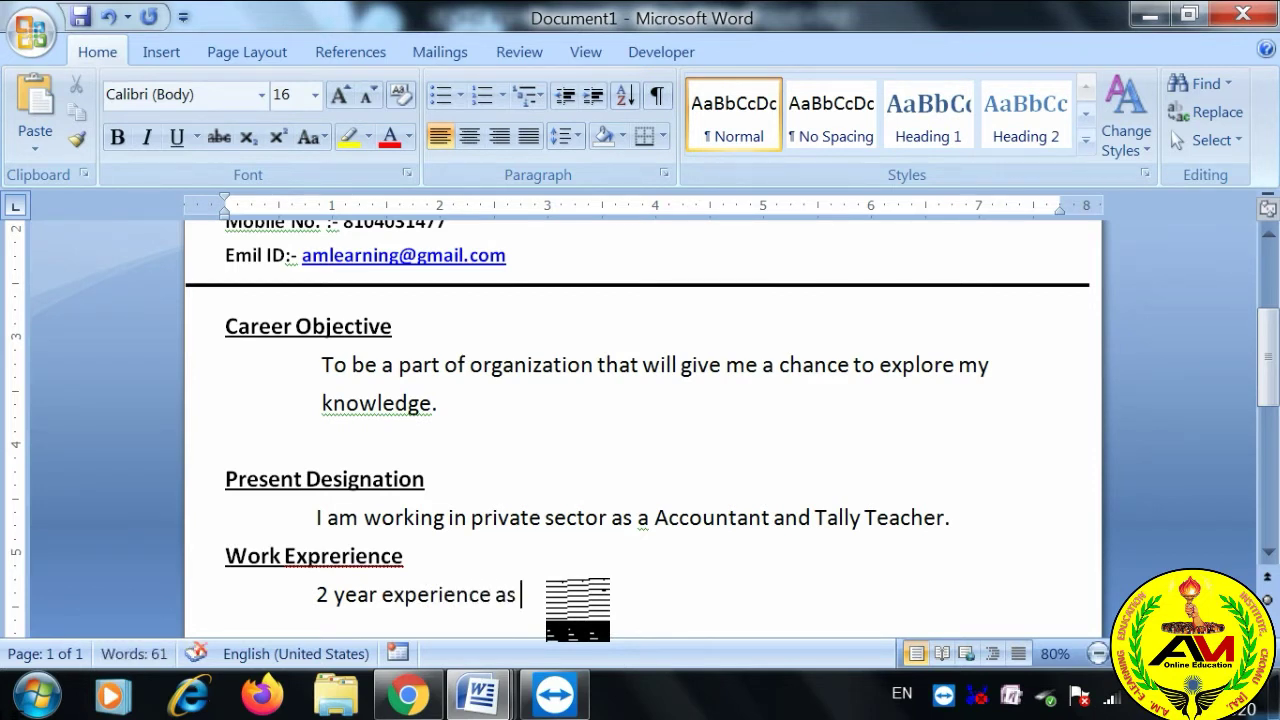
{"action": "type", "text": " a Account"}
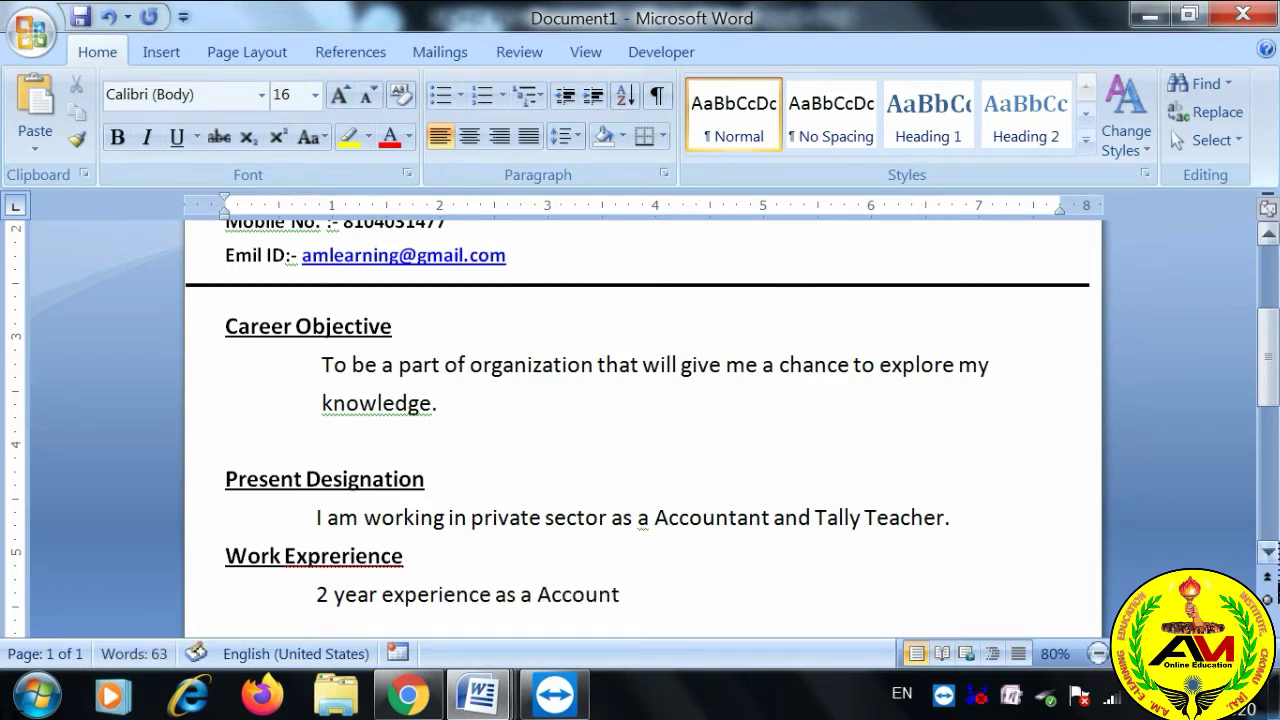
{"action": "type", "text": "ant "}
{"action": "type", "text": "."}
{"action": "key", "text": "Return"}
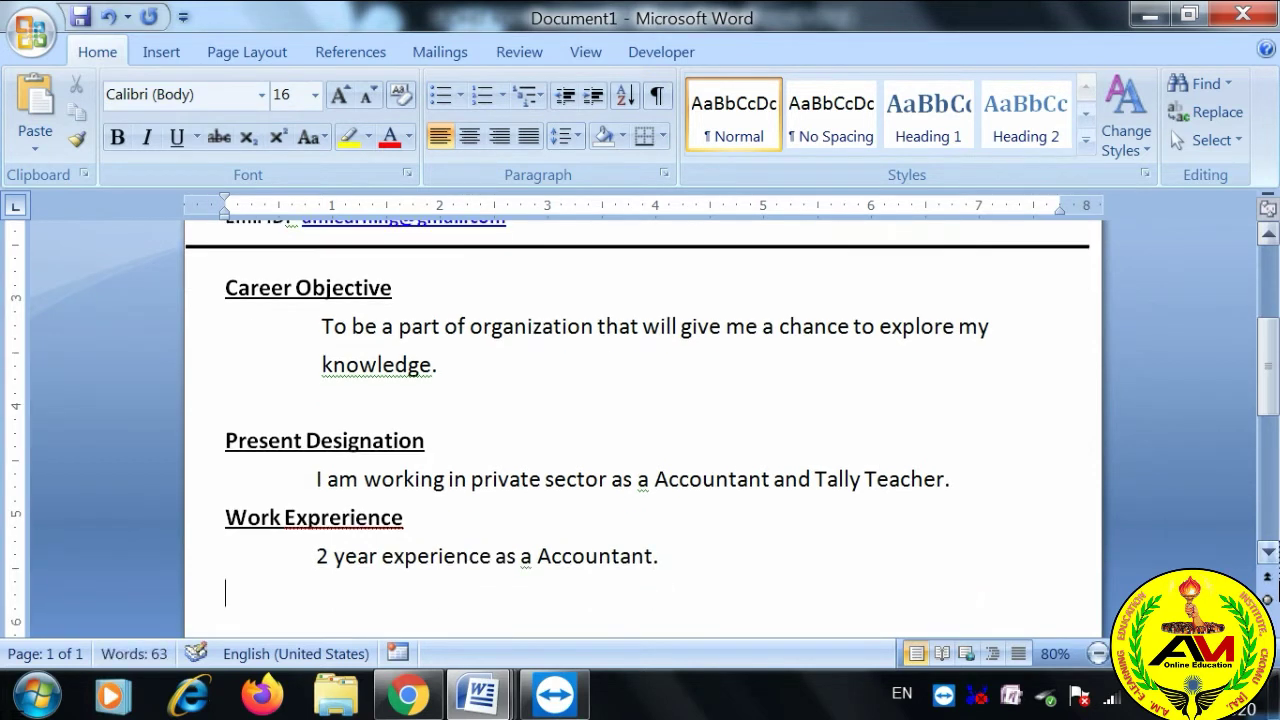
Reuse the copied phrase to add '2 year experience as a Computer and Tally Teacher.'.
{"action": "left_click_drag", "start_coordinate": [316, 556], "coordinate": [538, 556]}
{"action": "key", "text": "ctrl+c"}
{"action": "left_click", "coordinate": [430, 595]}
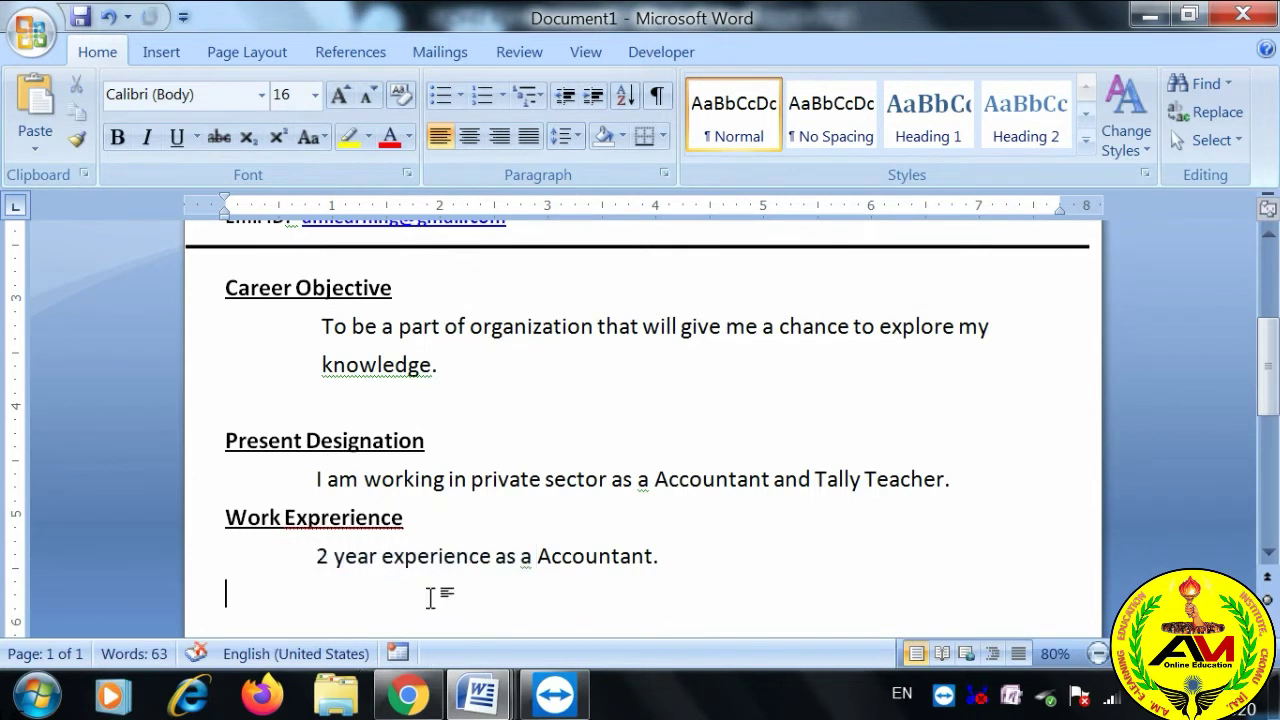
{"action": "left_click", "coordinate": [662, 556]}
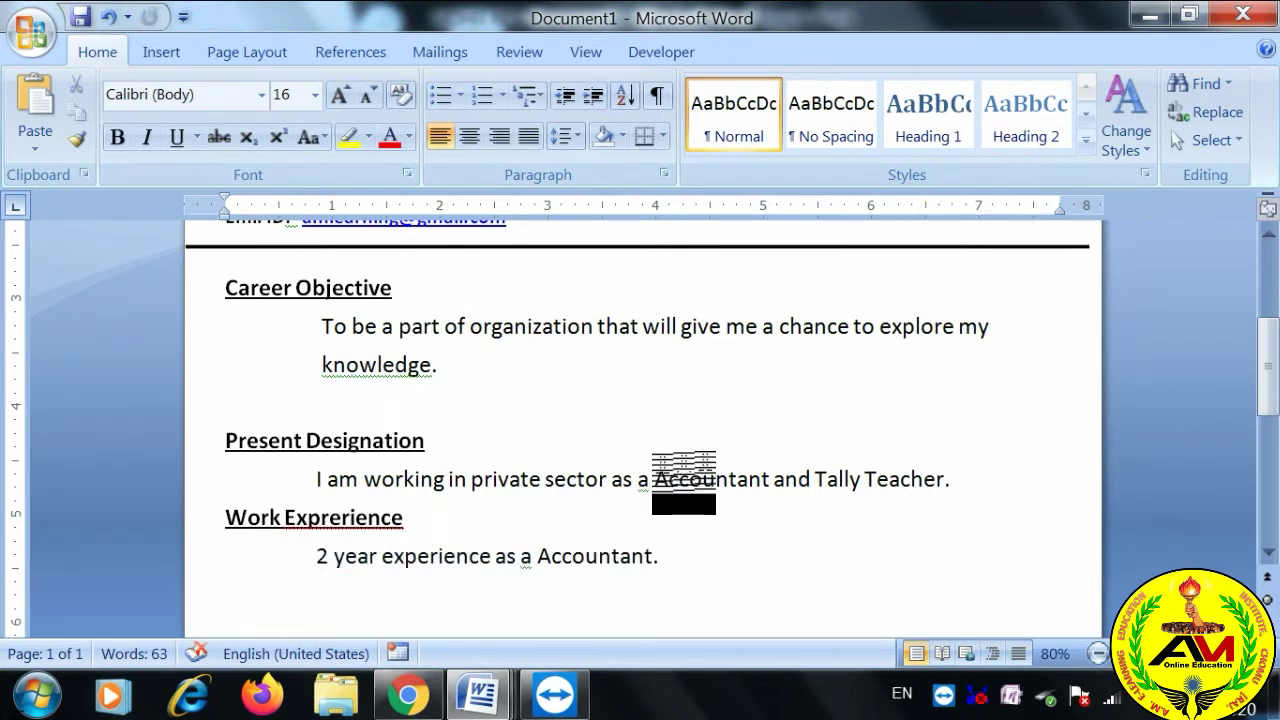
{"action": "key", "text": "Return"}
{"action": "key", "text": "ctrl+v"}
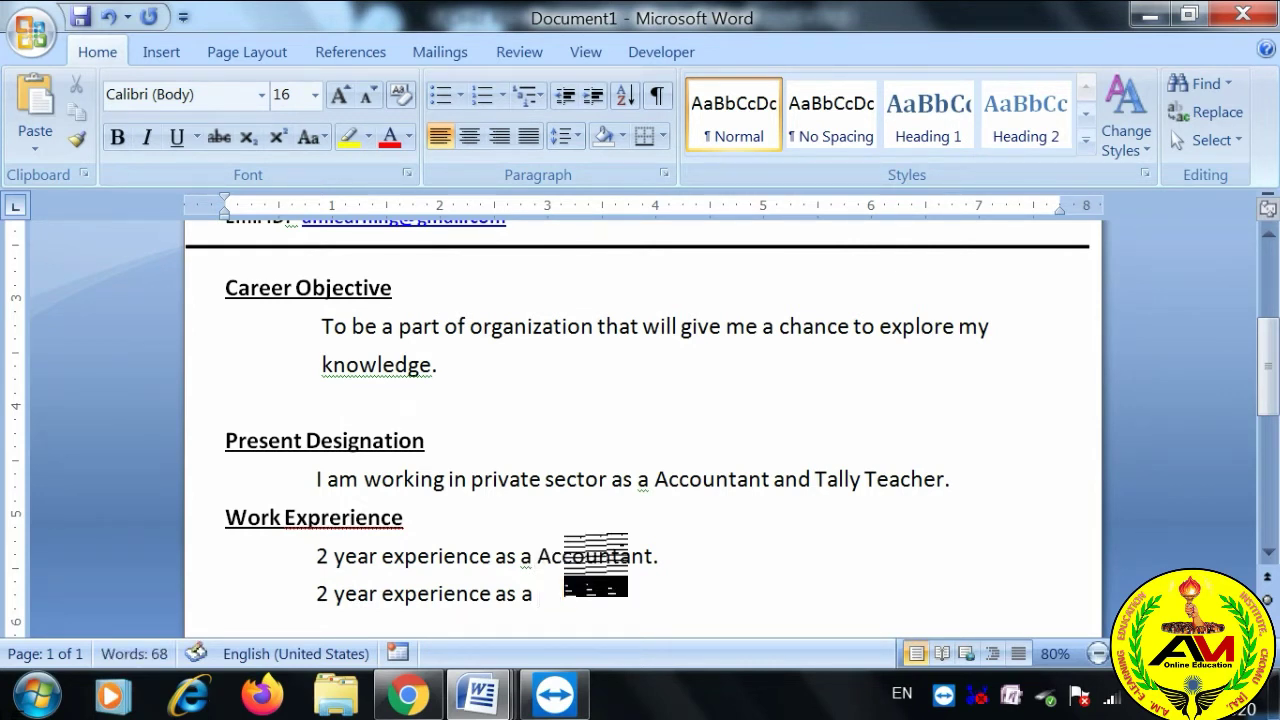
{"action": "type", "text": "Computer"}
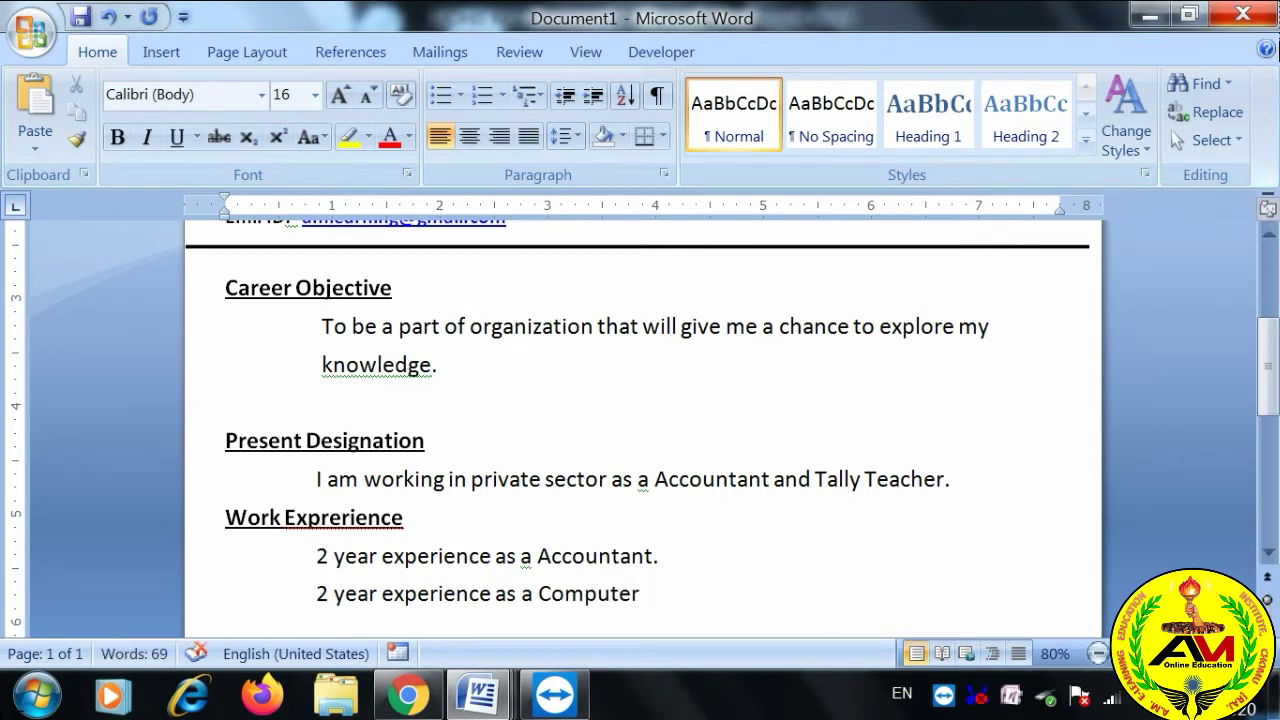
{"action": "type", "text": " and Tally "}
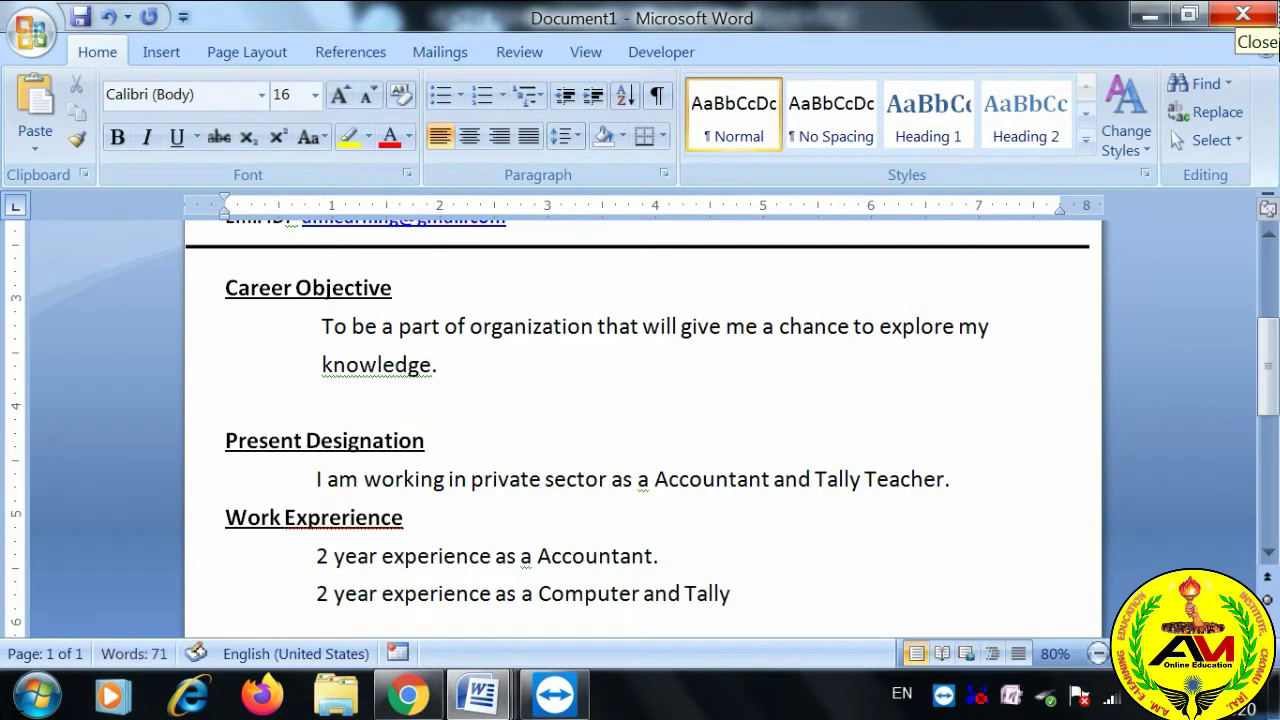
{"action": "type", "text": "Te"}
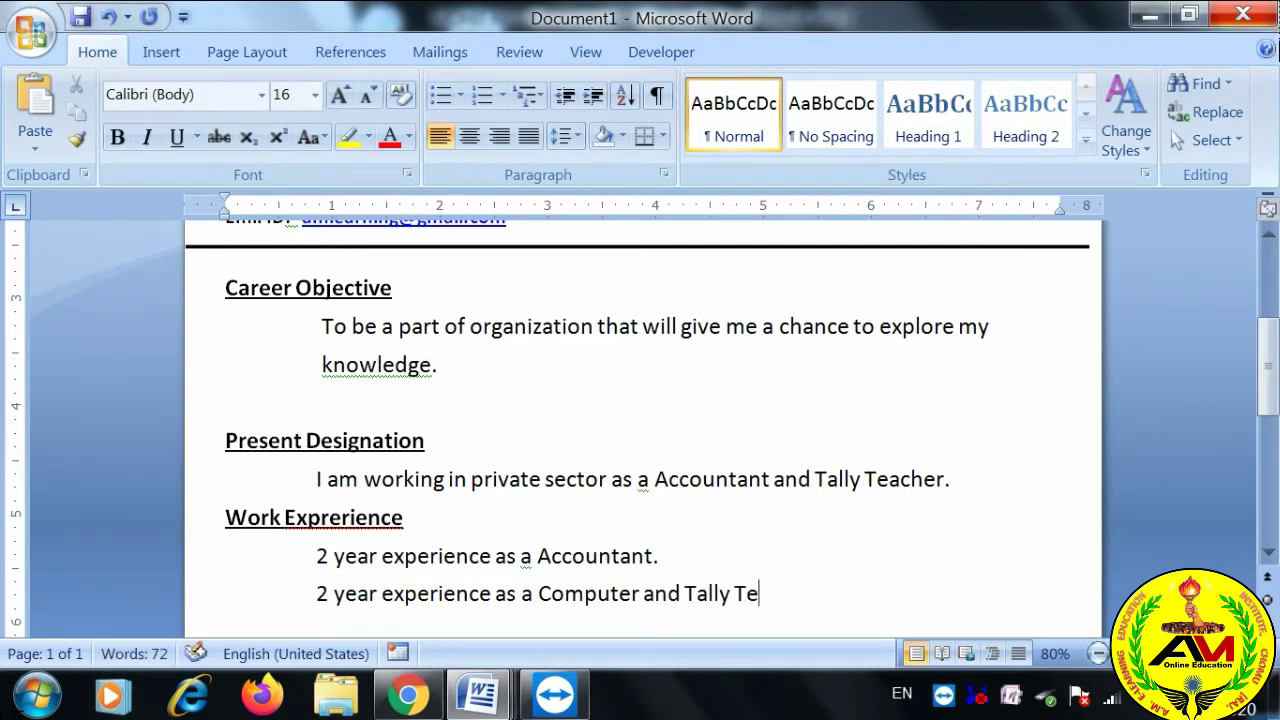
{"action": "type", "text": "acher"}
{"action": "type", "text": "."}
{"action": "key", "text": "Return"}
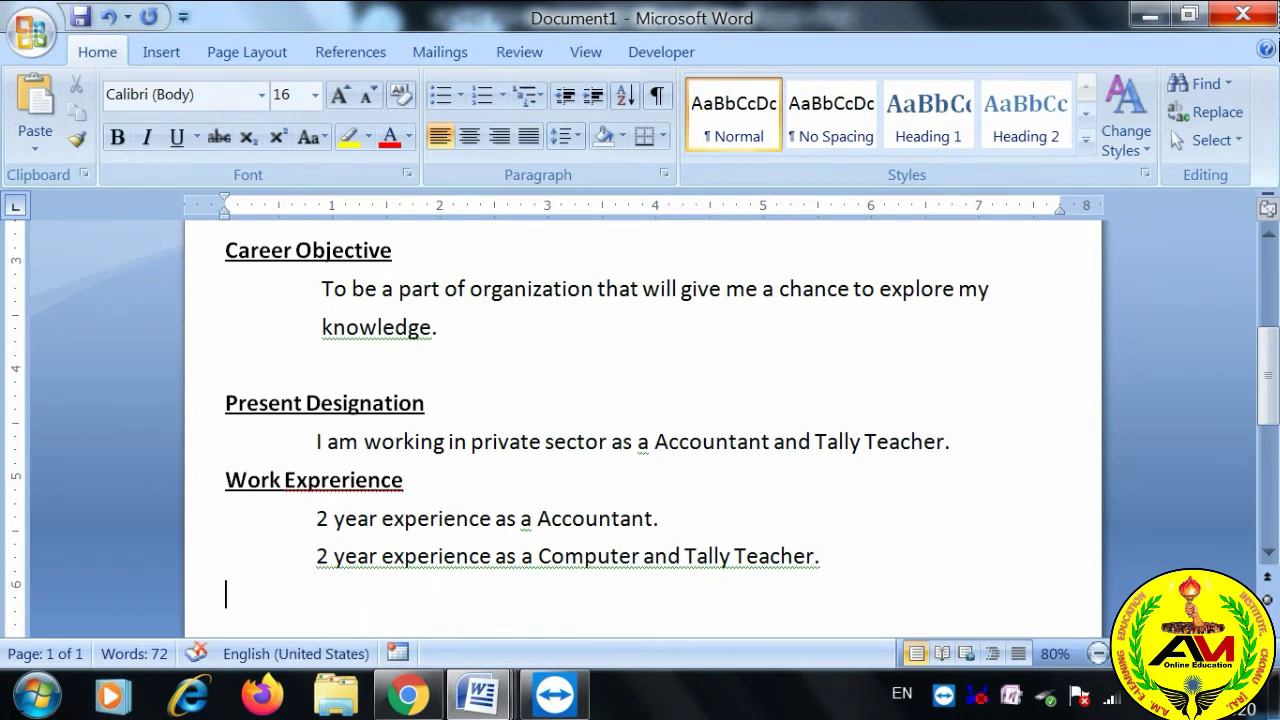
{"action": "left_click_drag", "start_coordinate": [418, 480], "coordinate": [226, 482]}
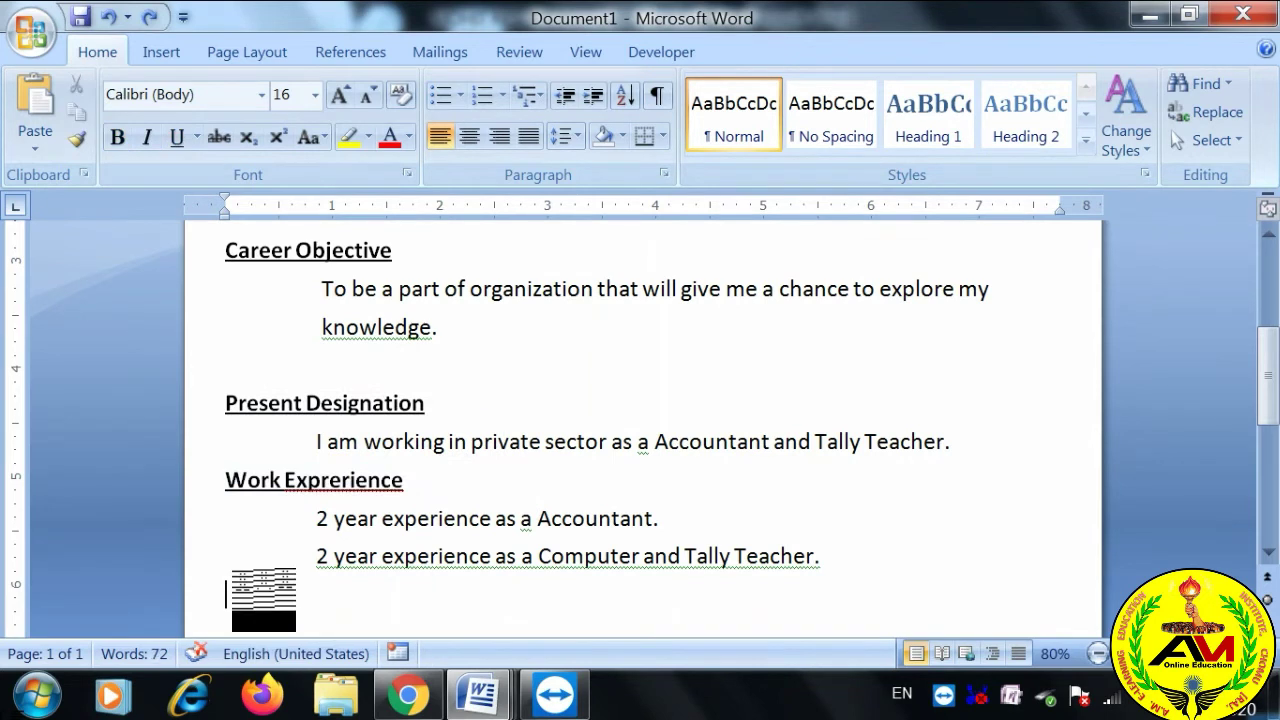
Paste the heading copy and retitle it 'Education Qualification', with an indented line below.
{"action": "type", "text": "Work Exprerience"}
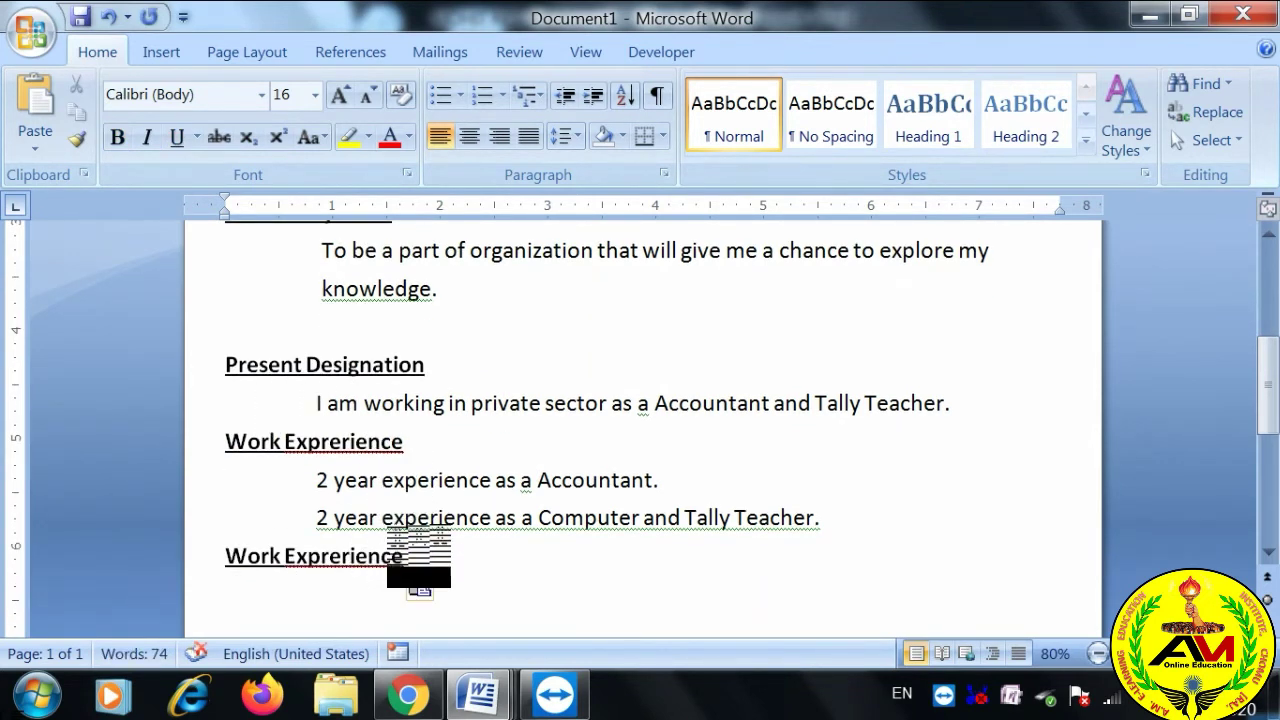
{"action": "left_click_drag", "start_coordinate": [402, 552], "coordinate": [270, 560]}
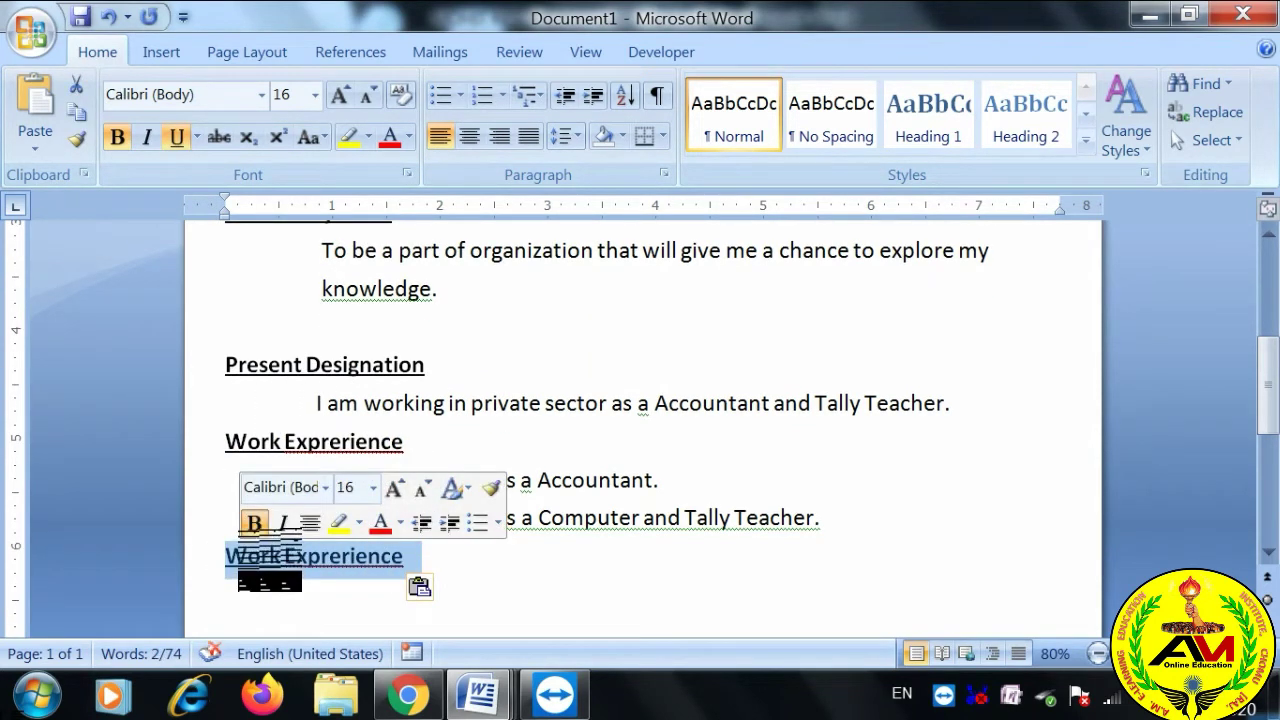
{"action": "key", "text": "BackSpace"}
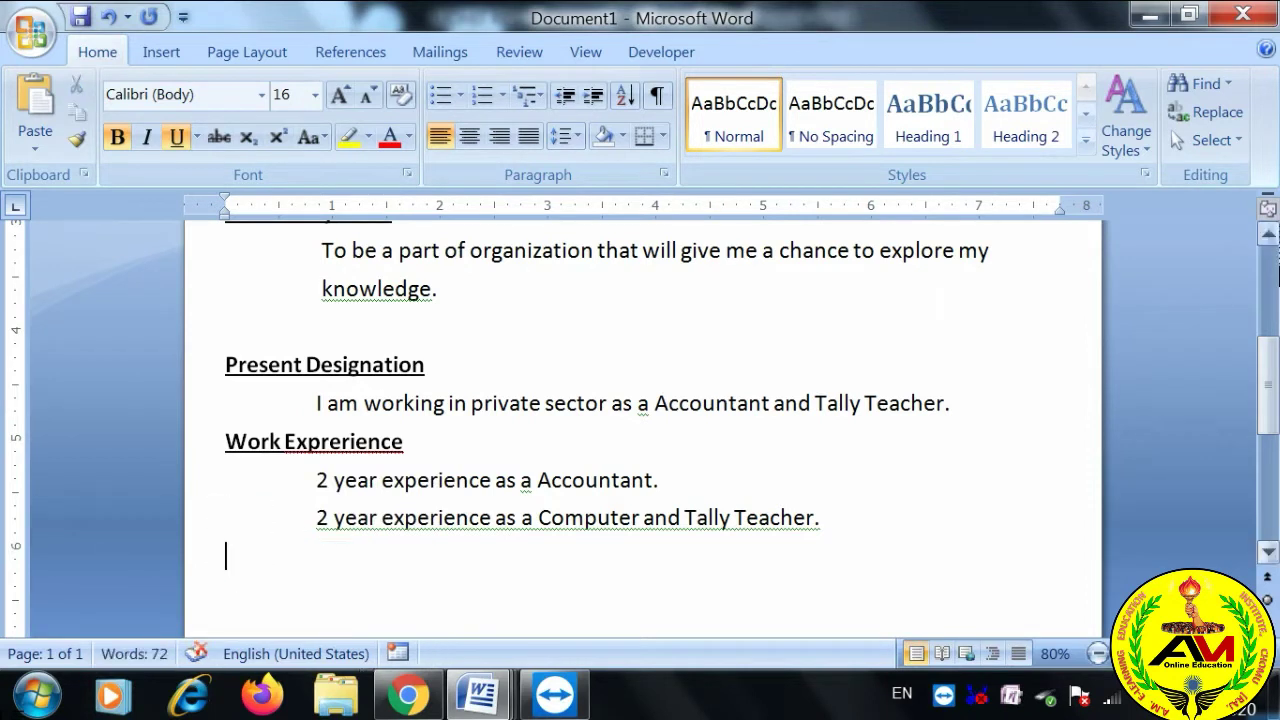
{"action": "type", "text": "Education "}
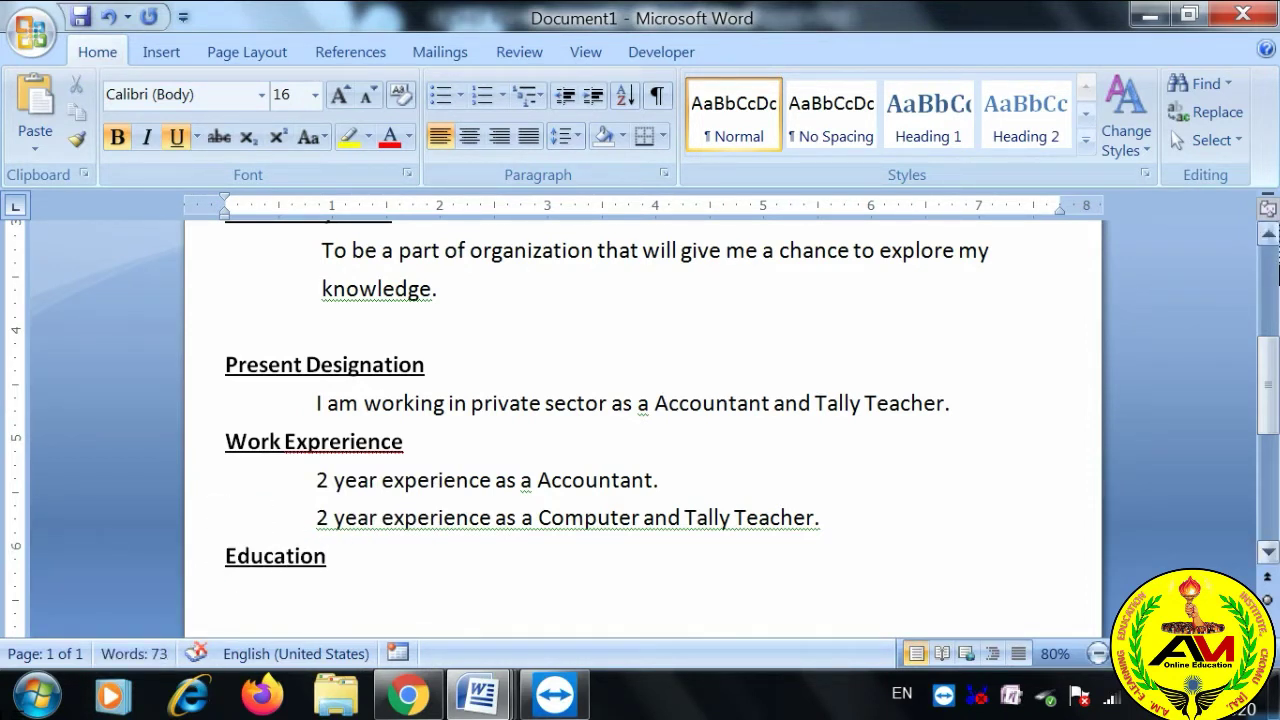
{"action": "type", "text": "Qua"}
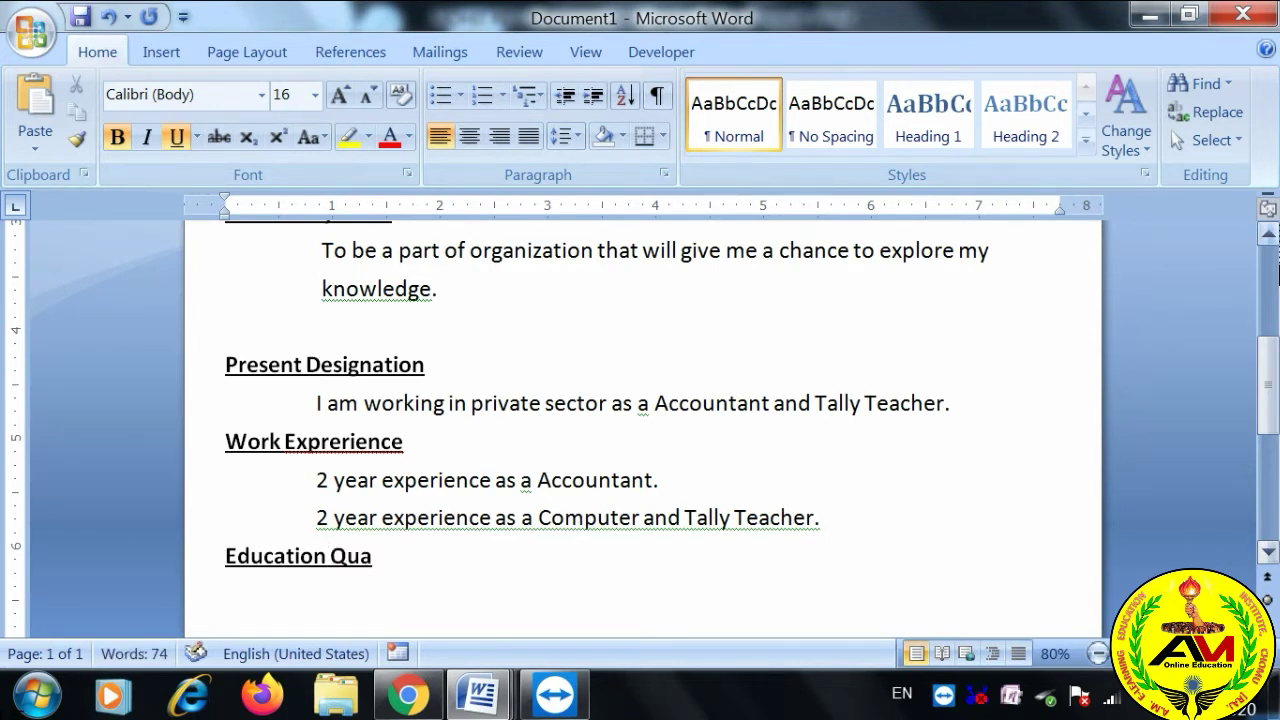
{"action": "type", "text": "lifi"}
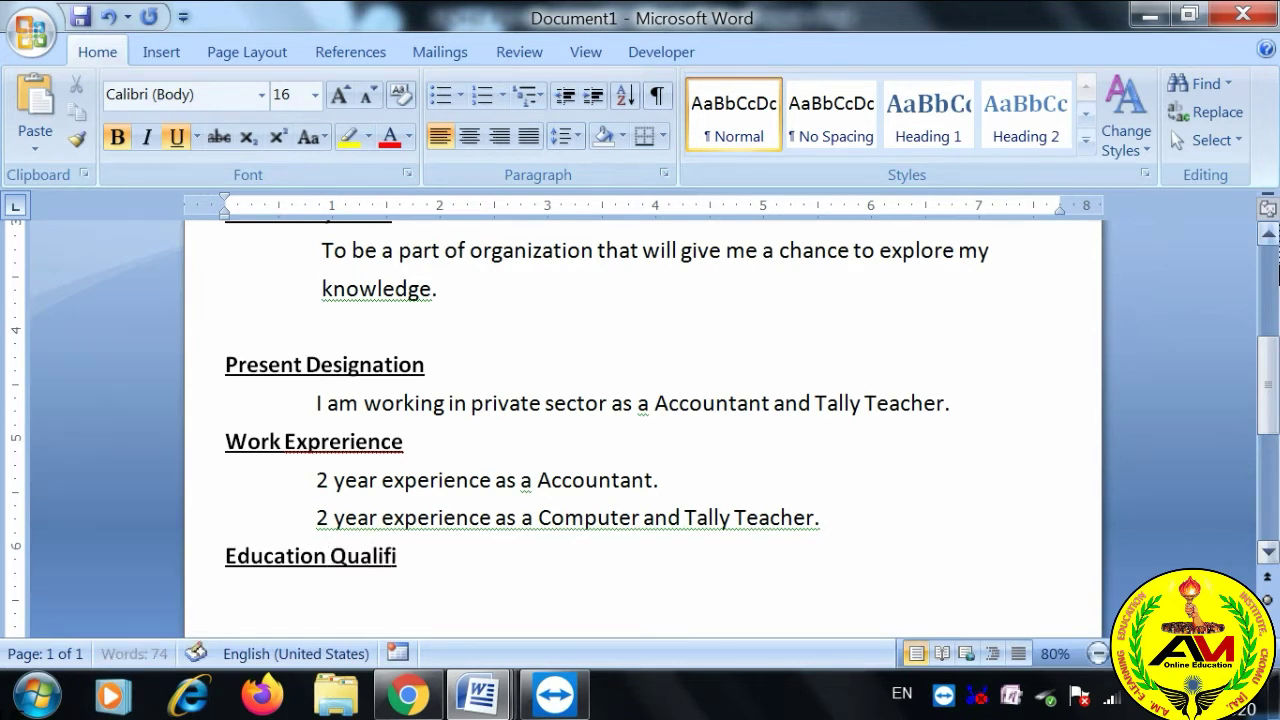
{"action": "type", "text": "cation"}
{"action": "key", "text": "Return"}
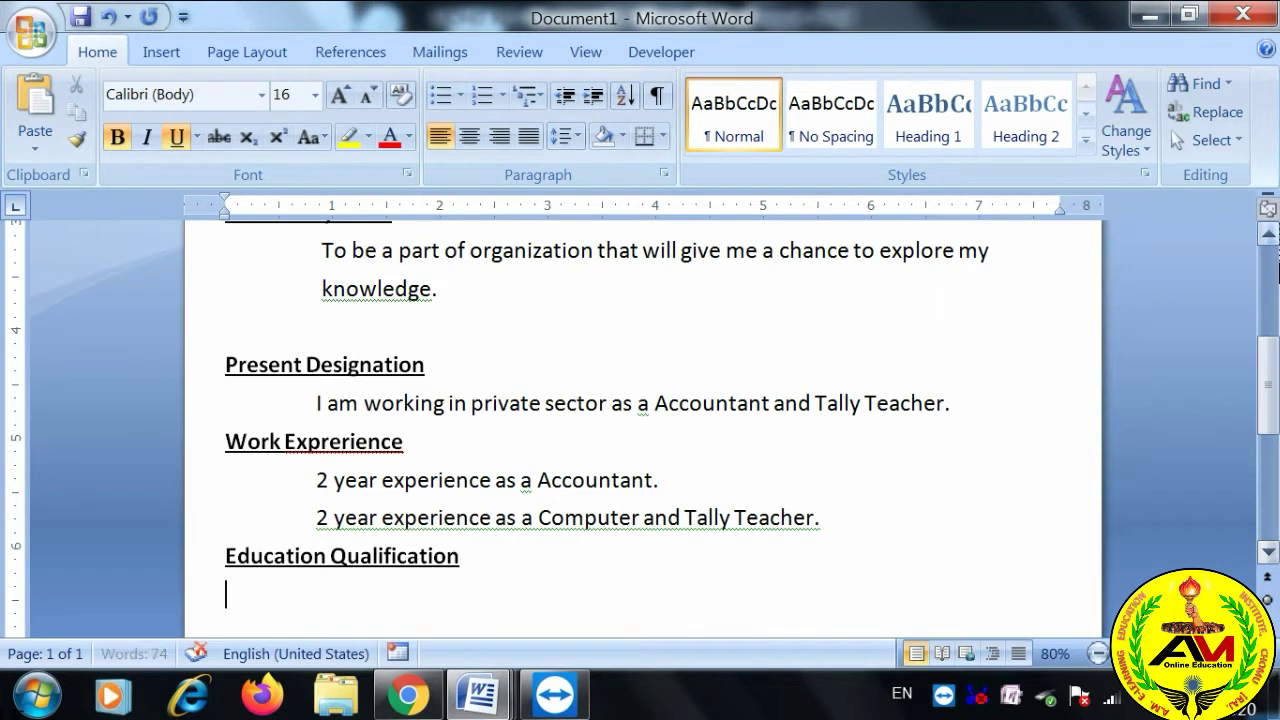
{"action": "key", "text": "Tab"}
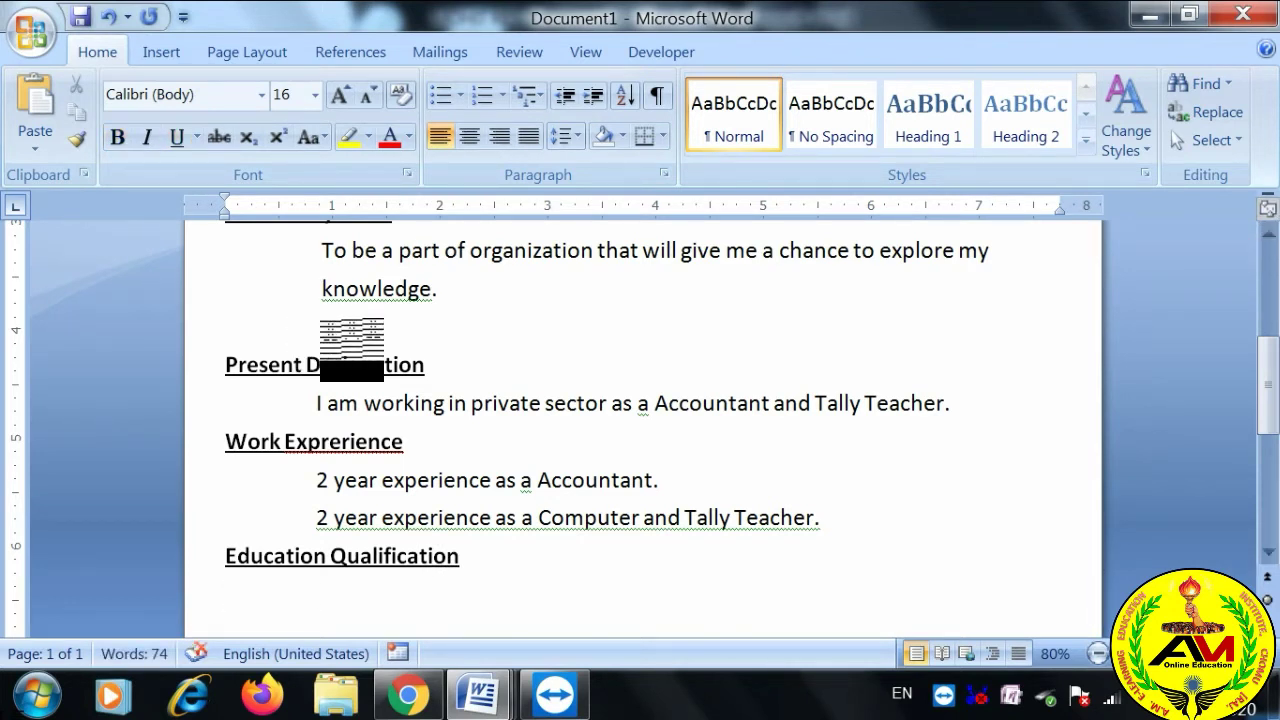
Add the plain line 'M.Com From Rajasthan University, 2020'.
{"action": "key", "text": "ctrl+z"}
{"action": "type", "text": "M.Com"}
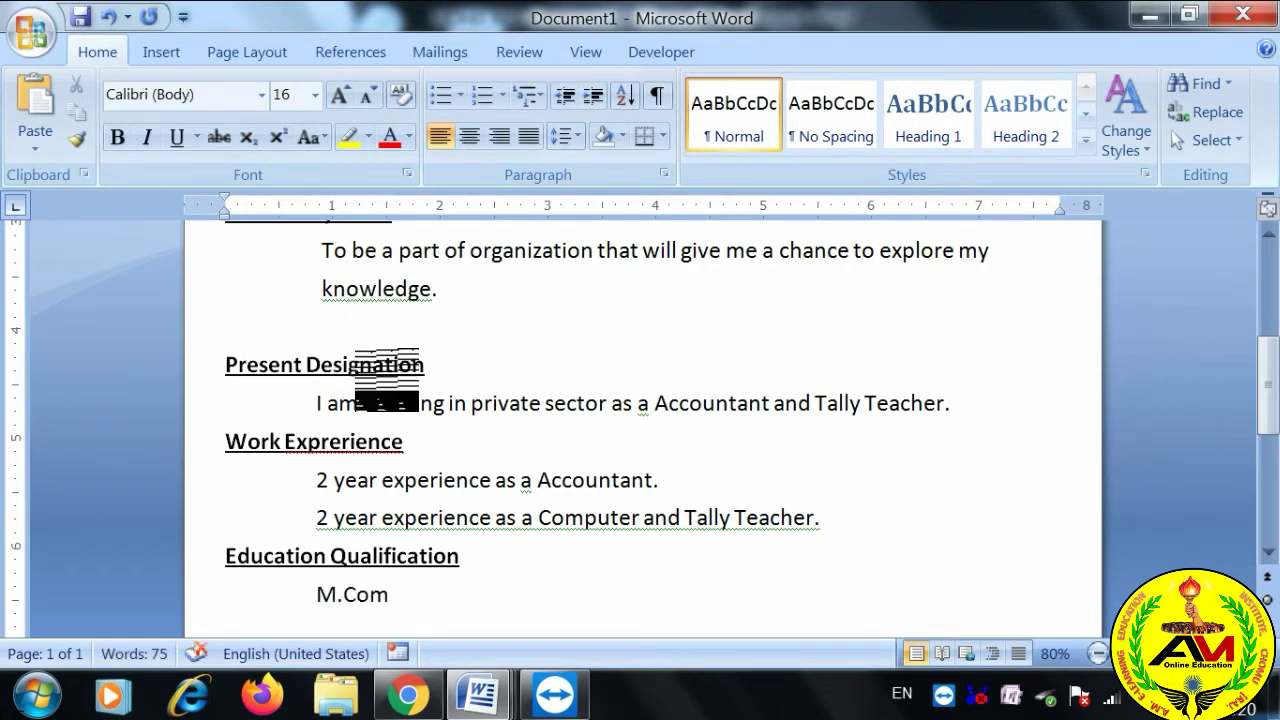
{"action": "type", "text": " From Rajasthan "}
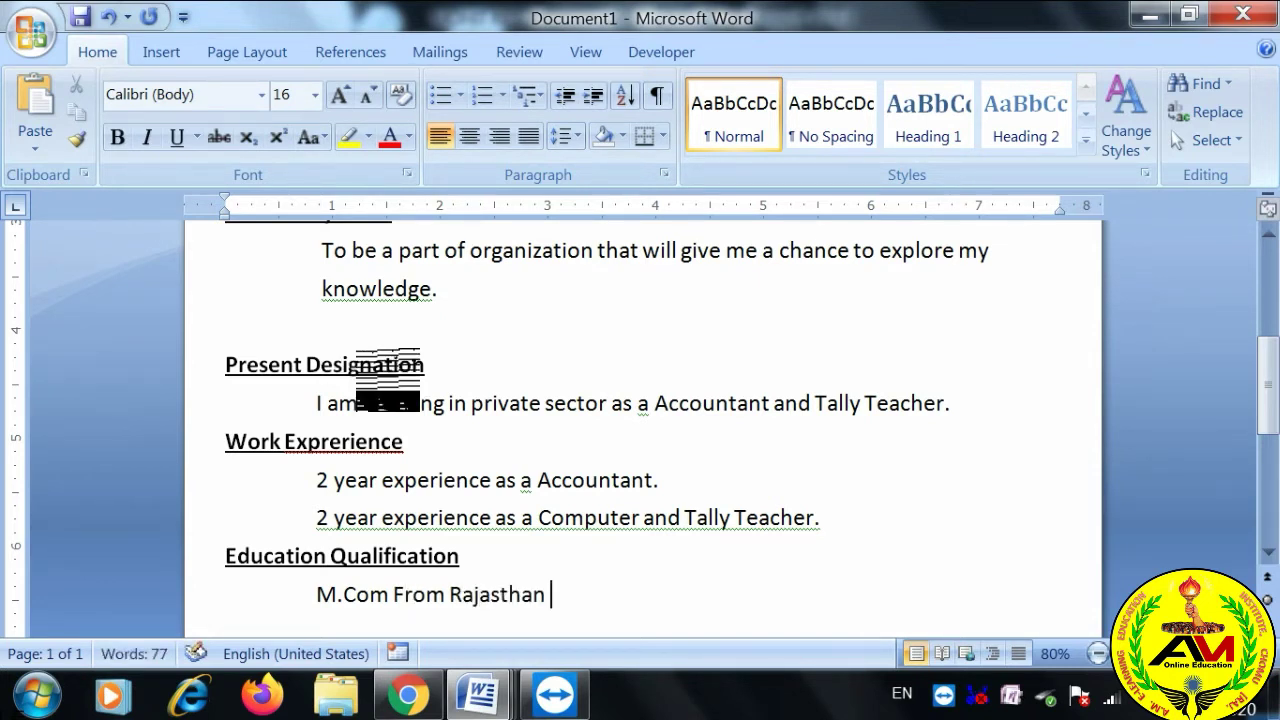
{"action": "type", "text": "Univer"}
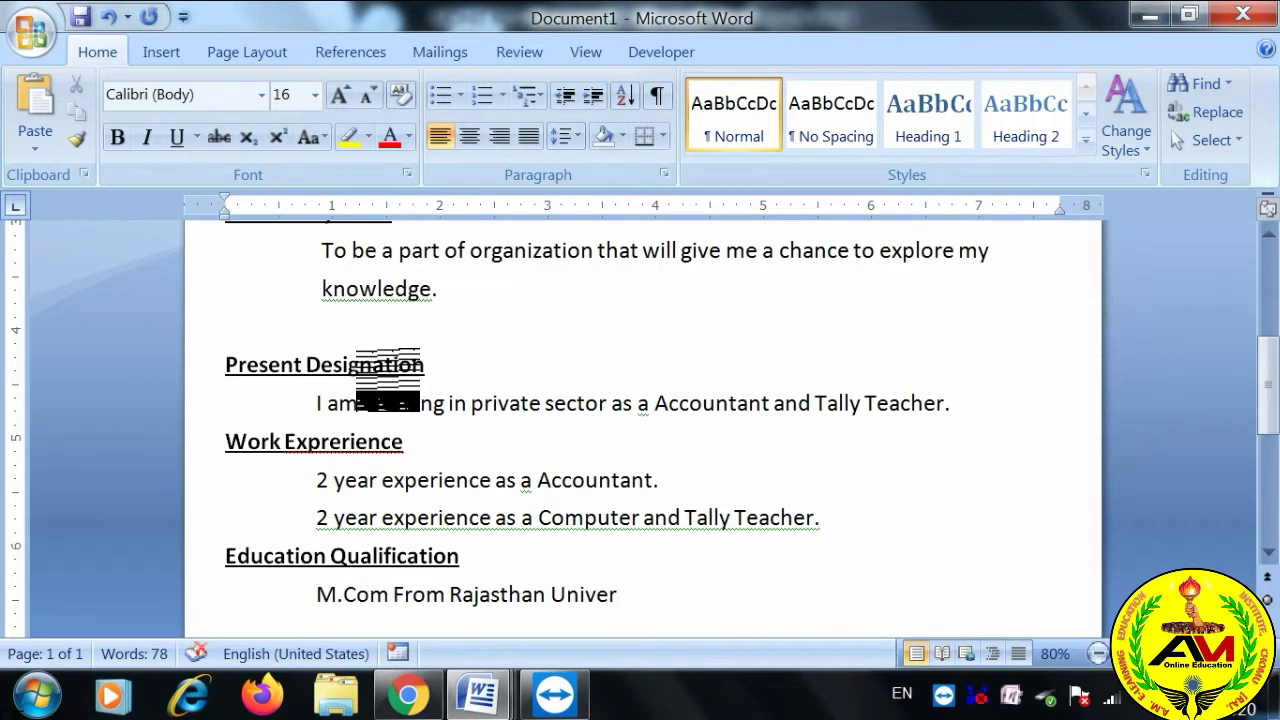
{"action": "type", "text": "sity"}
{"action": "type", "text": ", 20"}
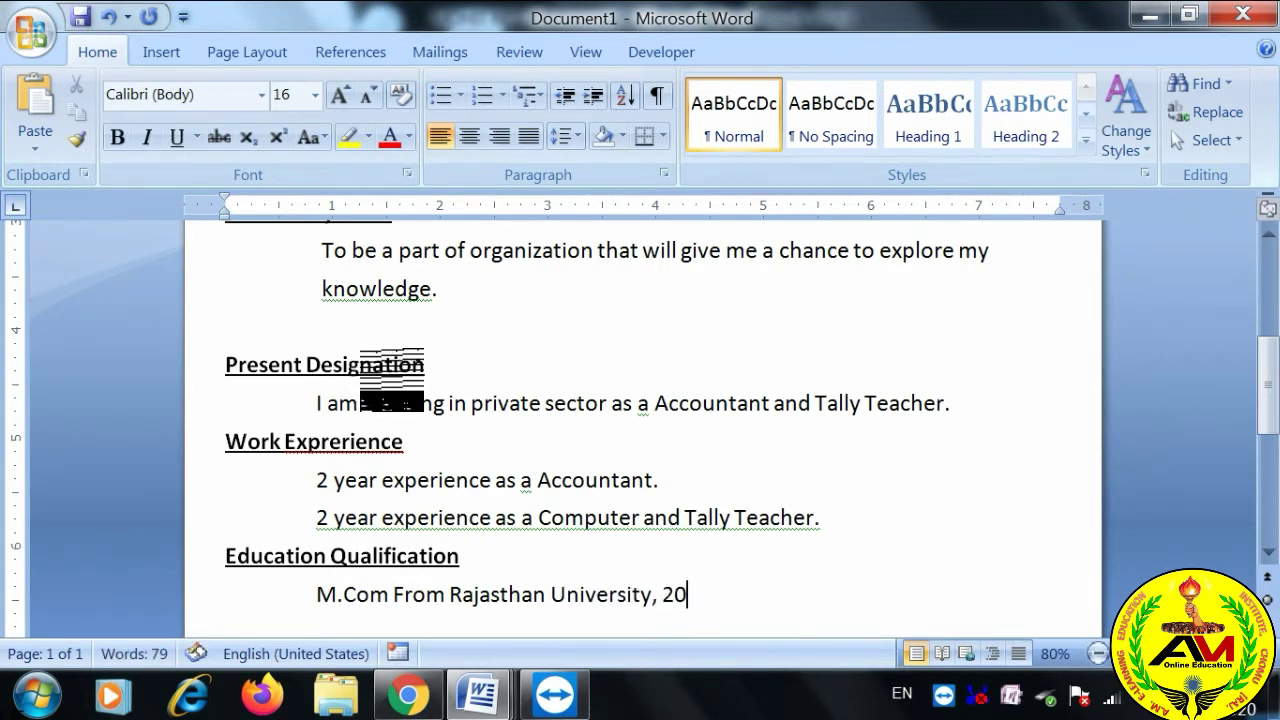
{"action": "type", "text": "20"}
{"action": "key", "text": "Return"}
Add the line 'B.Com From Rajasthan University, 20018' below it.
{"action": "type", "text": "B.C o"}
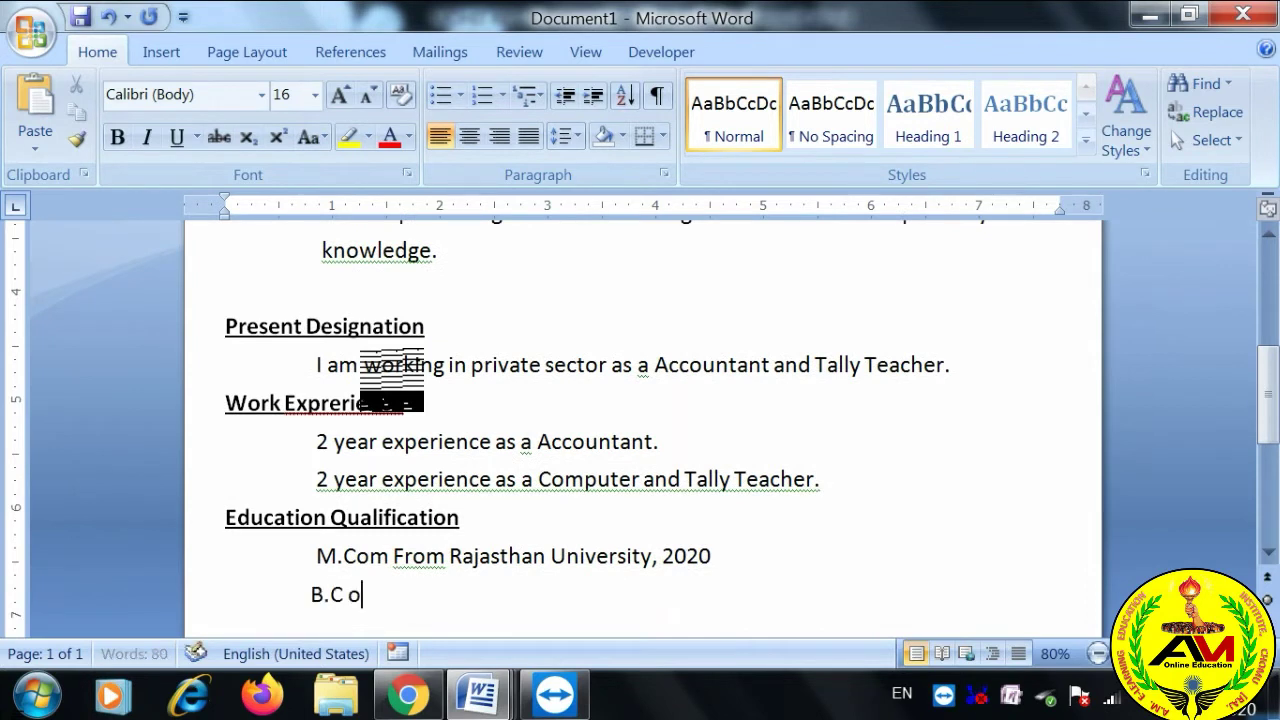
{"action": "type", "text": "m"}
{"action": "key", "text": "BackSpace"}
{"action": "key", "text": "BackSpace"}
{"action": "key", "text": "BackSpace"}
{"action": "key", "text": "BackSpace"}
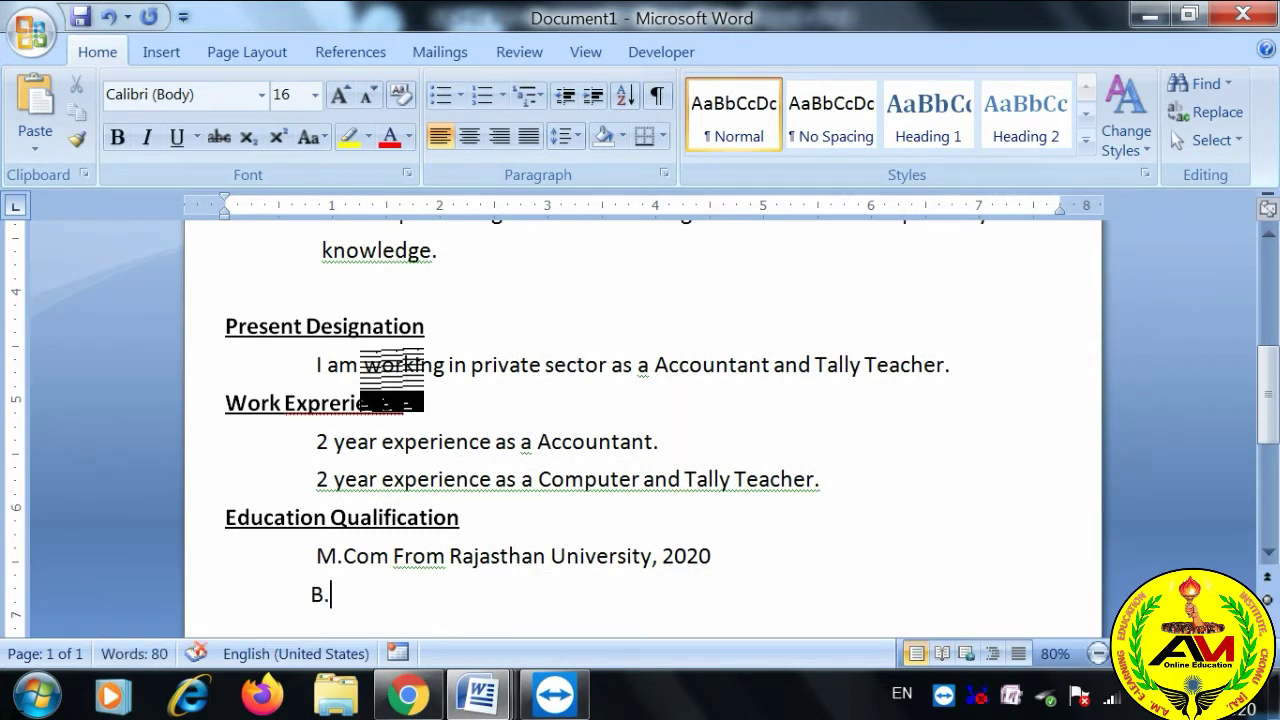
{"action": "type", "text": "Com From"}
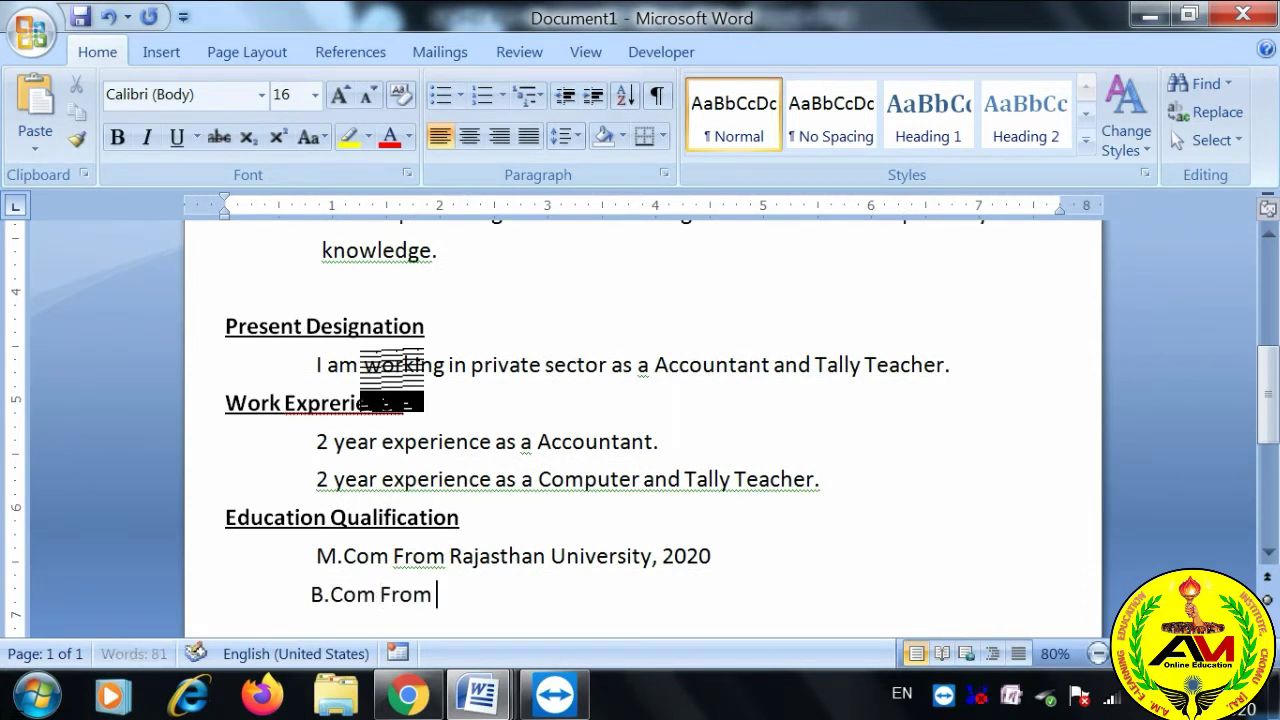
{"action": "key", "text": "BackSpace"}
{"action": "key", "text": "BackSpace"}
{"action": "key", "text": "BackSpace"}
{"action": "type", "text": "R"}
{"action": "type", "text": "Raj"}
{"action": "key", "text": "BackSpace"}
{"action": "key", "text": "BackSpace"}
{"action": "key", "text": "BackSpace"}
{"action": "key", "text": "BackSpace"}
{"action": "type", "text": "m Rajast"}
{"action": "type", "text": "han Unive"}
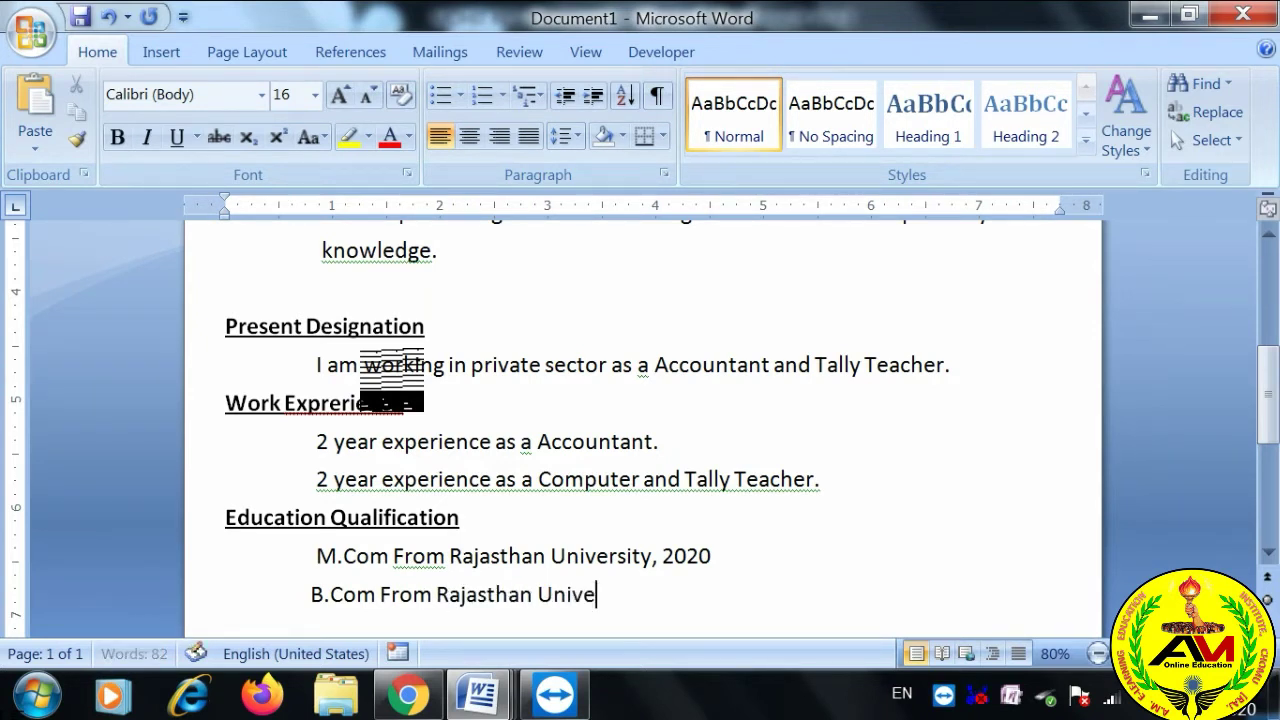
{"action": "type", "text": "rsi"}
{"action": "type", "text": "ty,"}
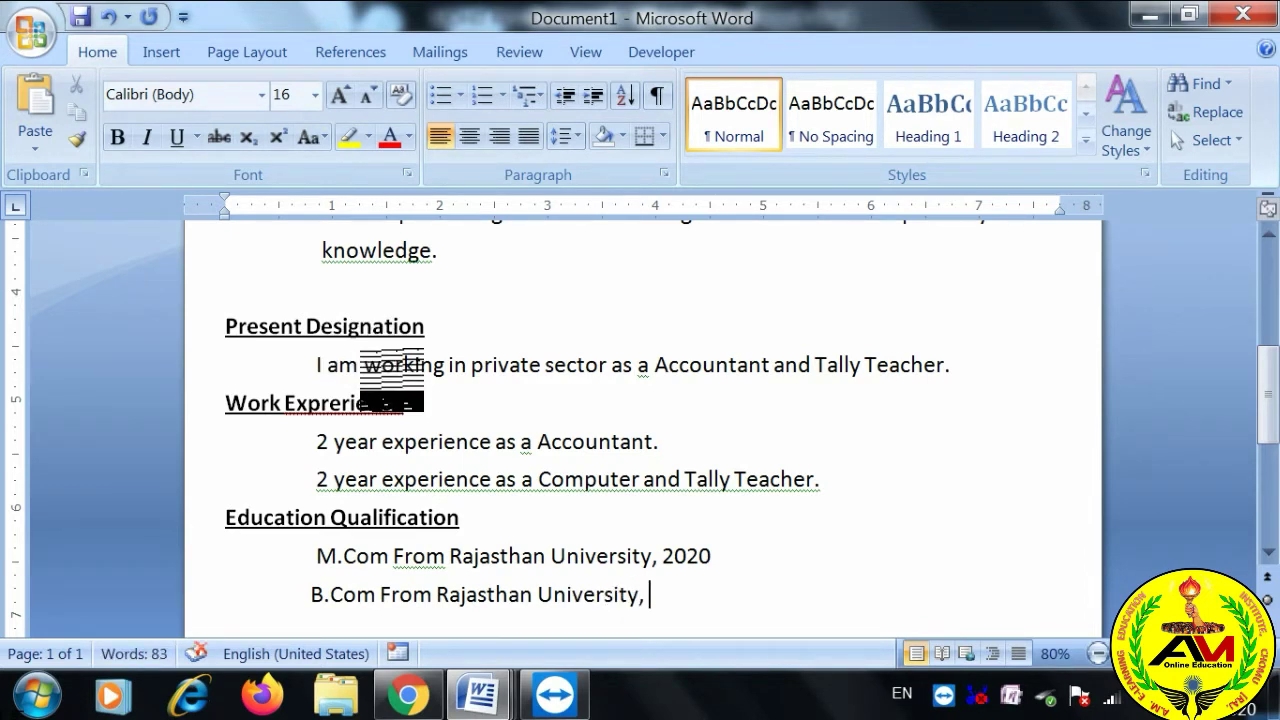
{"action": "type", "text": " 2001"}
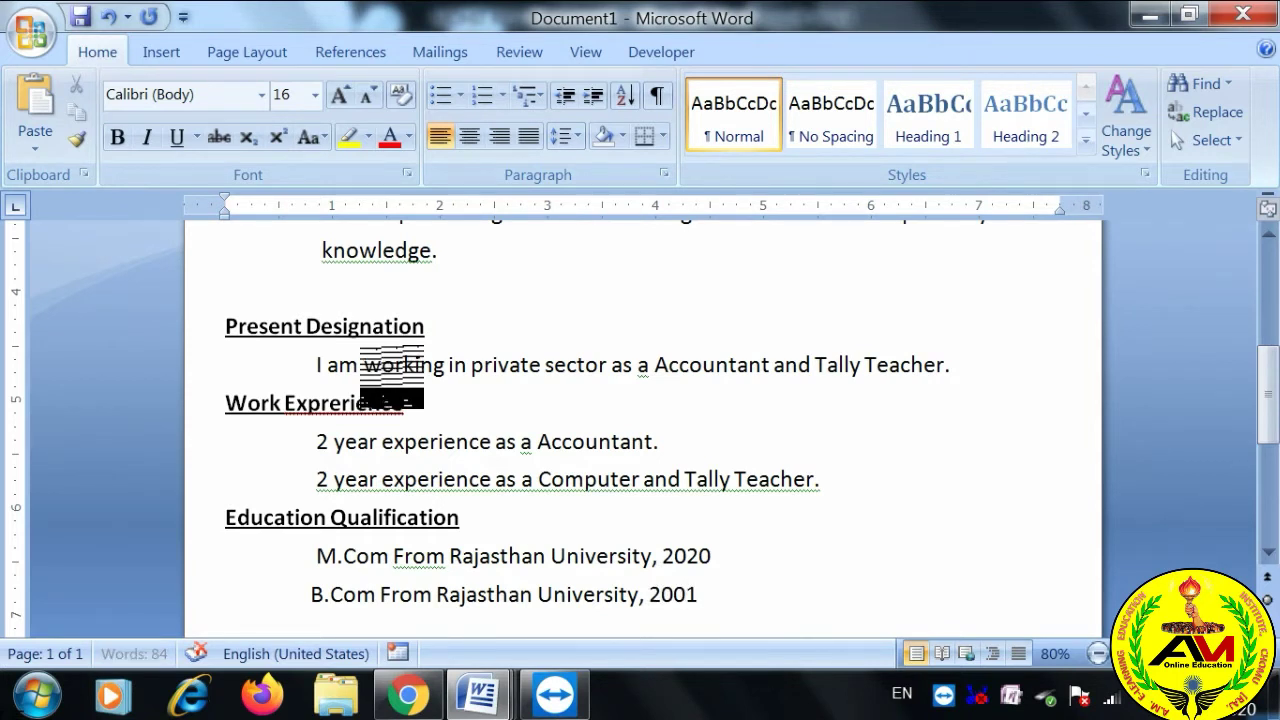
{"action": "type", "text": "8"}
{"action": "key", "text": "Return"}
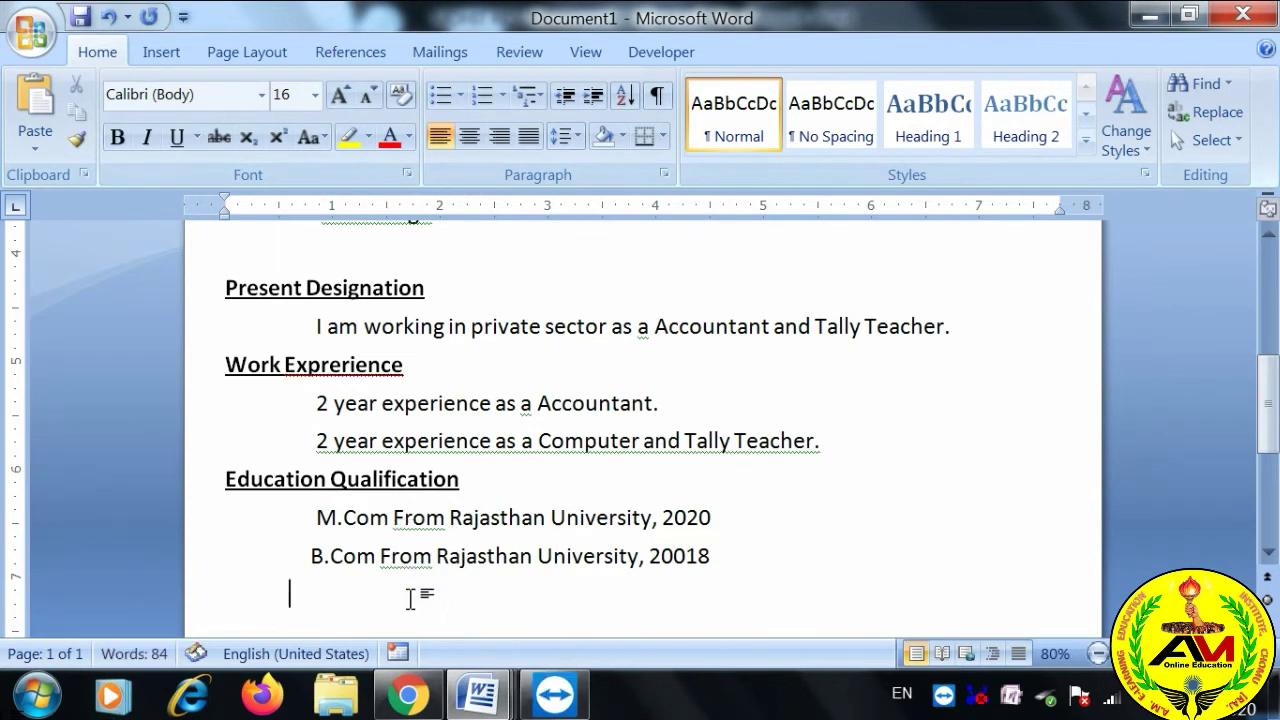
Type a bold underlined 'Computer Skill' heading at the left margin.
{"action": "key", "text": "BackSpace"}
{"action": "key", "text": "BackSpace"}
{"action": "key", "text": "ctrl+b"}
{"action": "key", "text": "ctrl+u"}
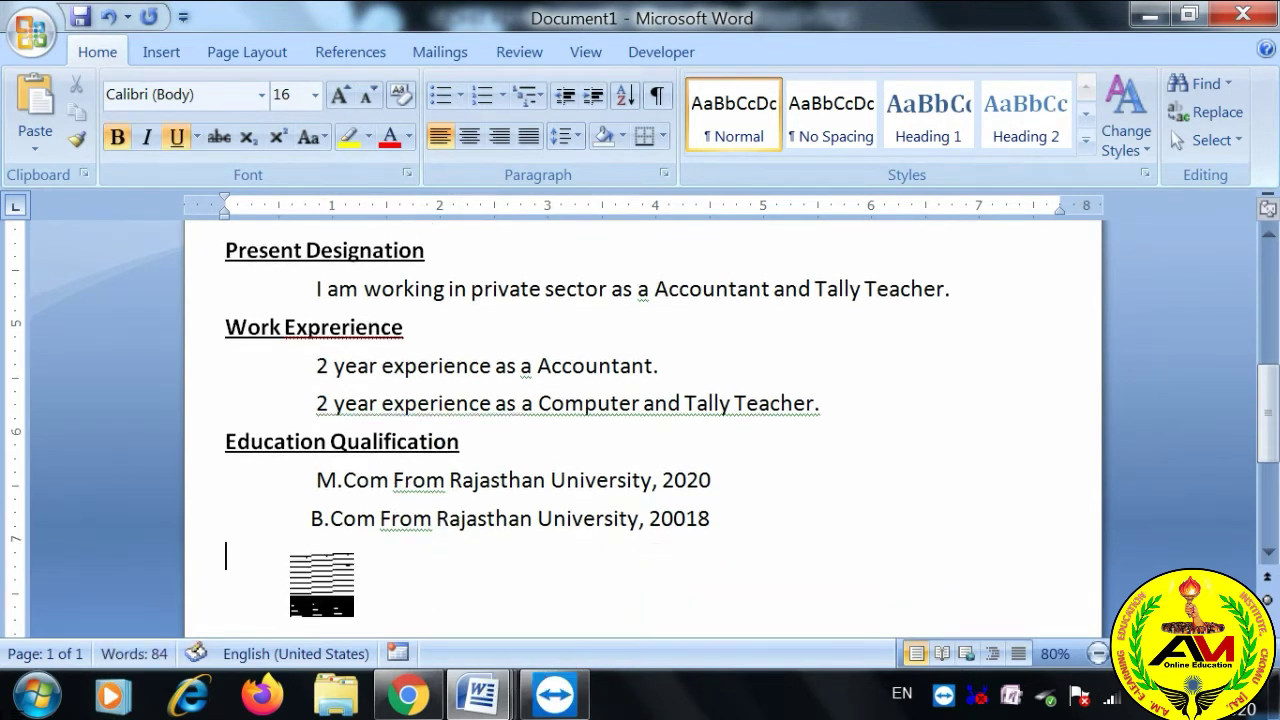
{"action": "type", "text": "Computer"}
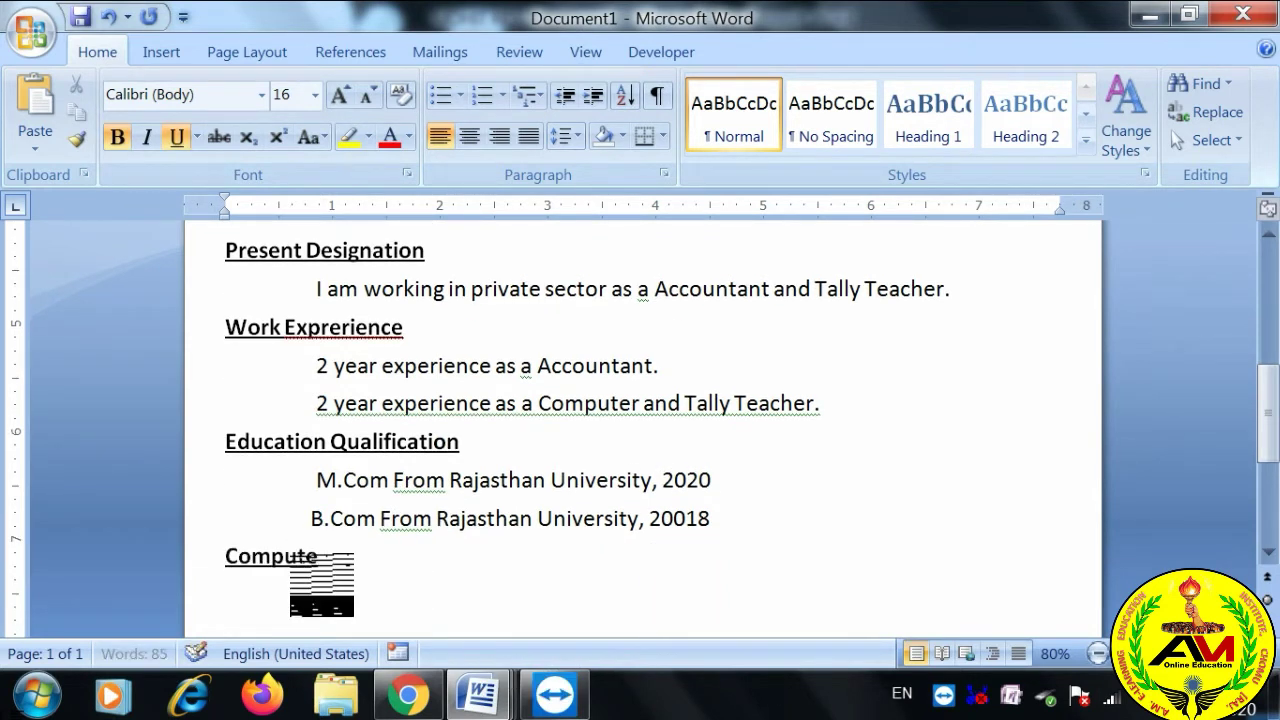
{"action": "type", "text": " Skill"}
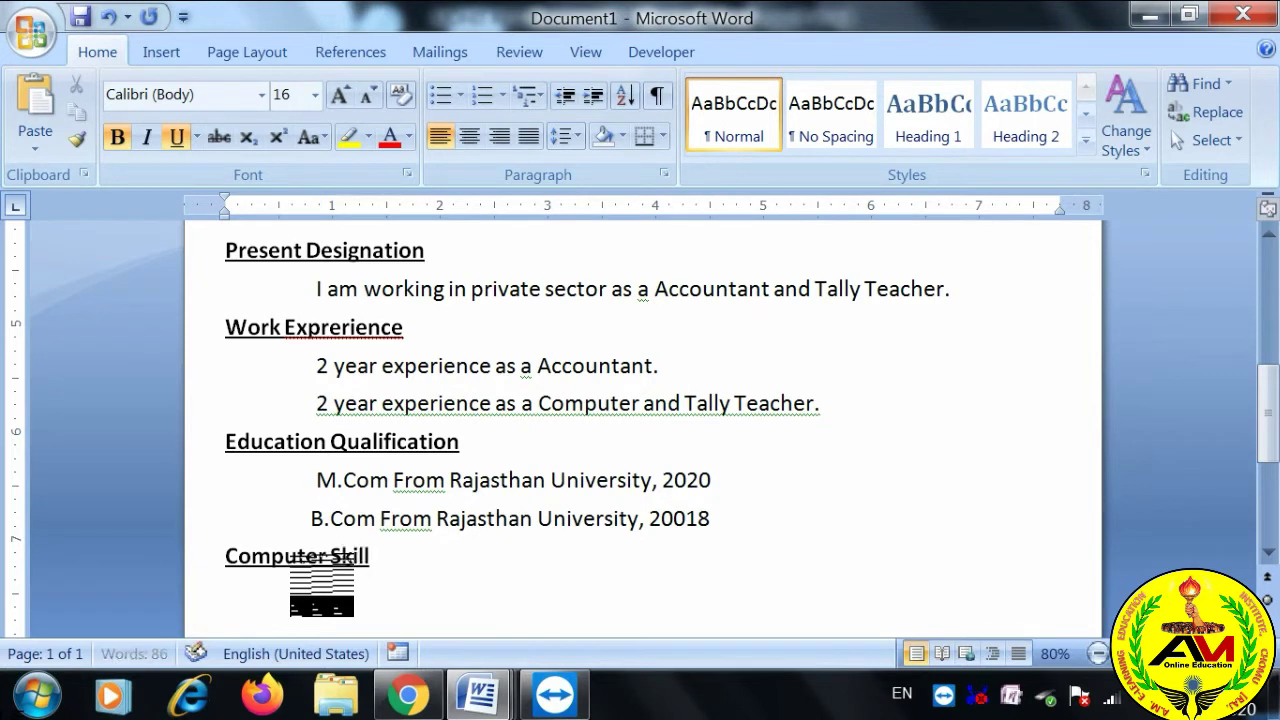
{"action": "key", "text": "Return"}
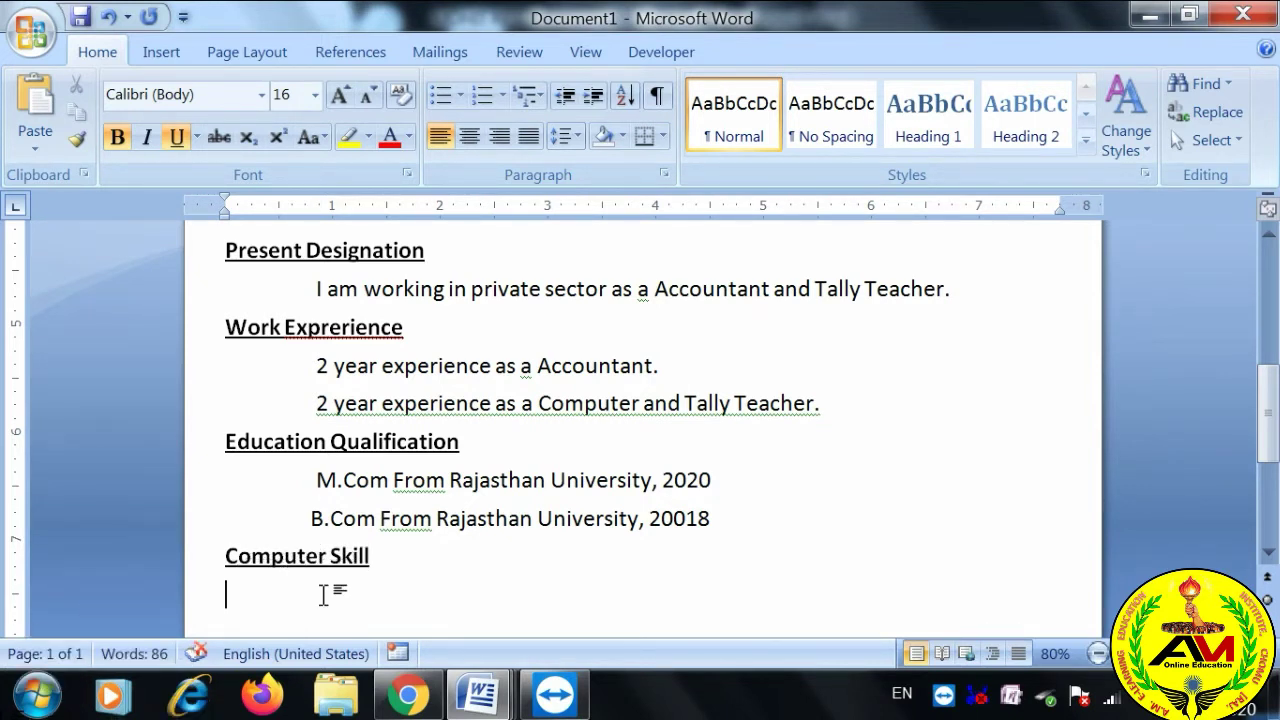
List 'RS-CIT, MS Office, Tally , PGDCA' in plain text beneath it.
{"action": "key", "text": "ctrl+b"}
{"action": "key", "text": "ctrl+u"}
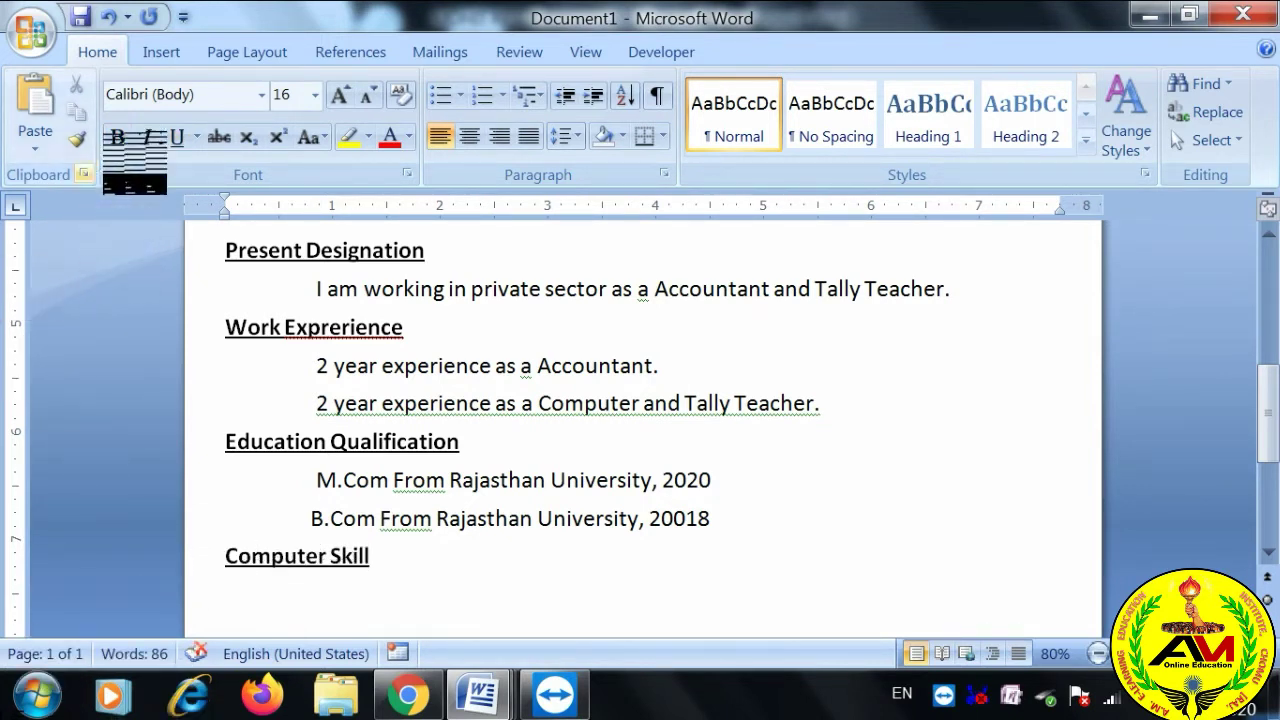
{"action": "type", "text": "RS"}
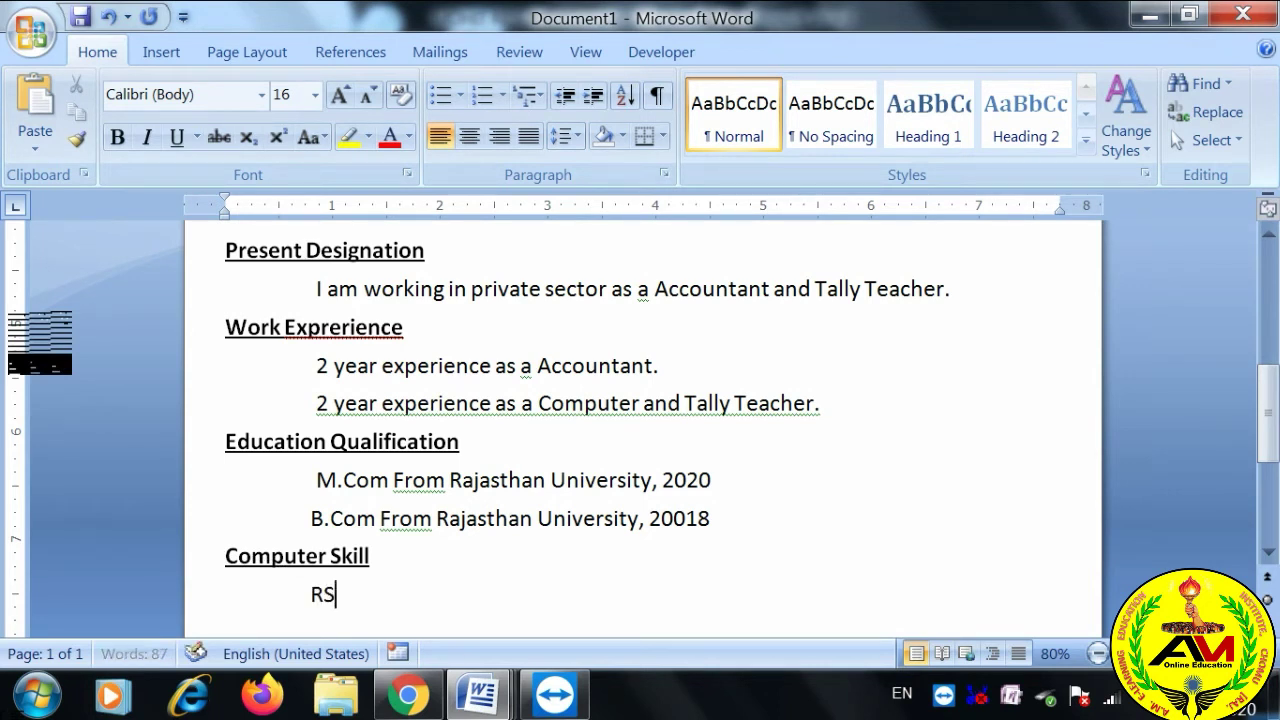
{"action": "type", "text": "CIT"}
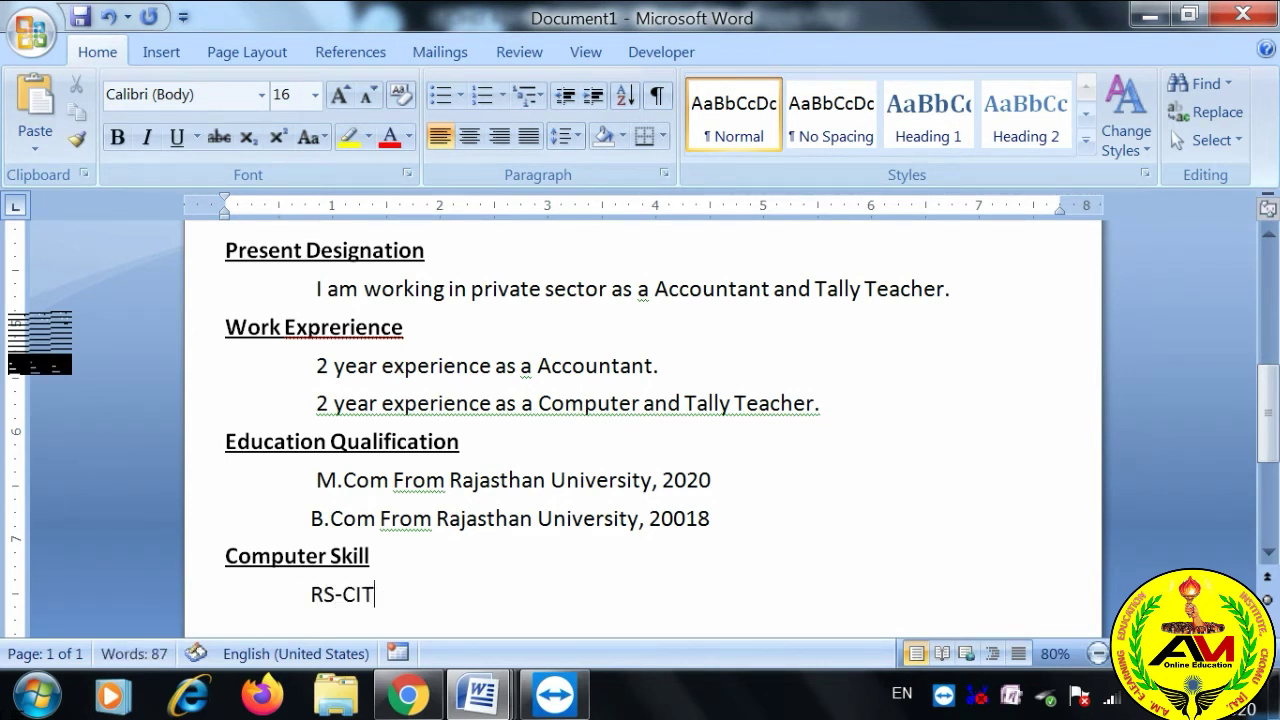
{"action": "type", "text": ", M"}
{"action": "type", "text": "S Of"}
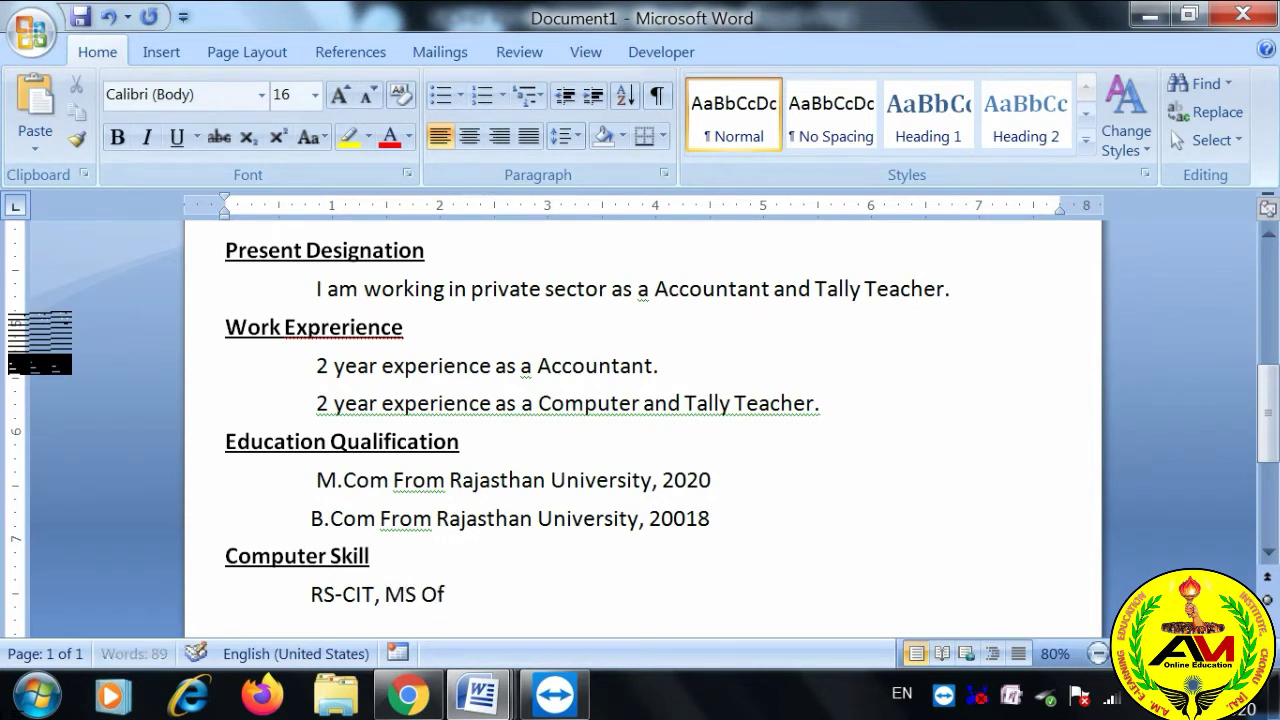
{"action": "type", "text": "ice, "}
{"action": "type", "text": "Taly"}
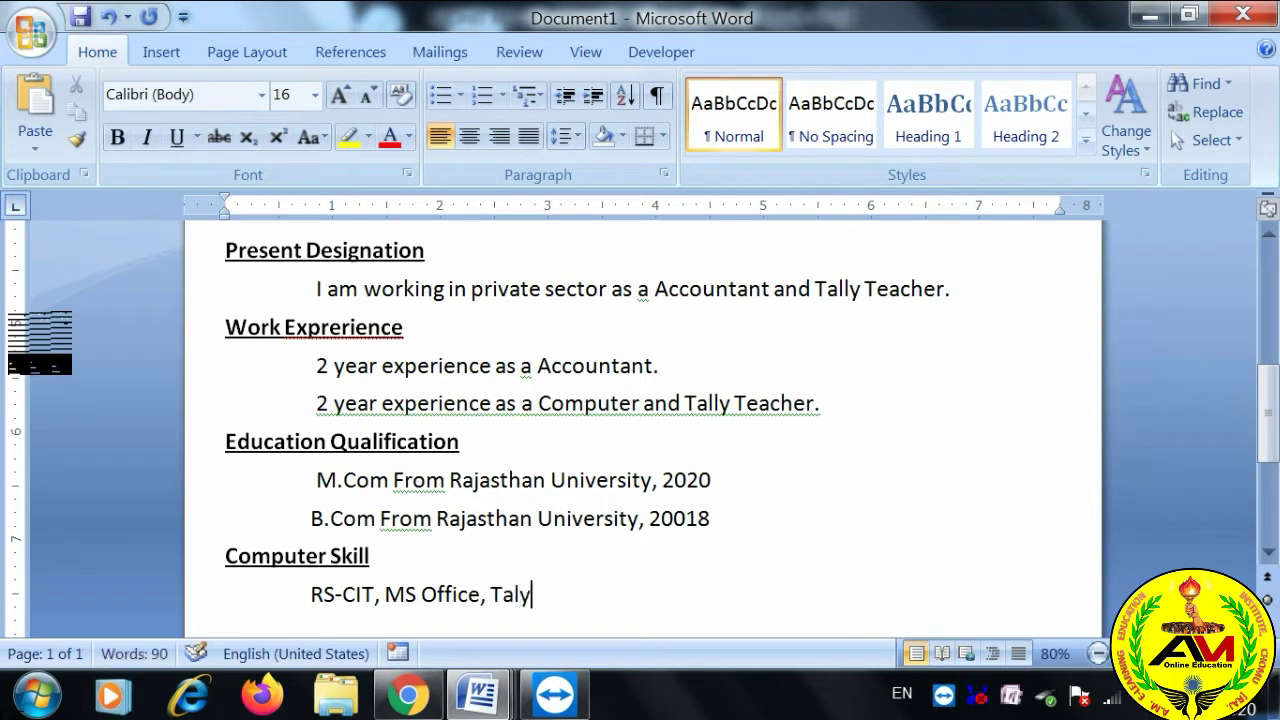
{"action": "key", "text": "BackSpace"}
{"action": "type", "text": "ly , "}
{"action": "type", "text": "PGS"}
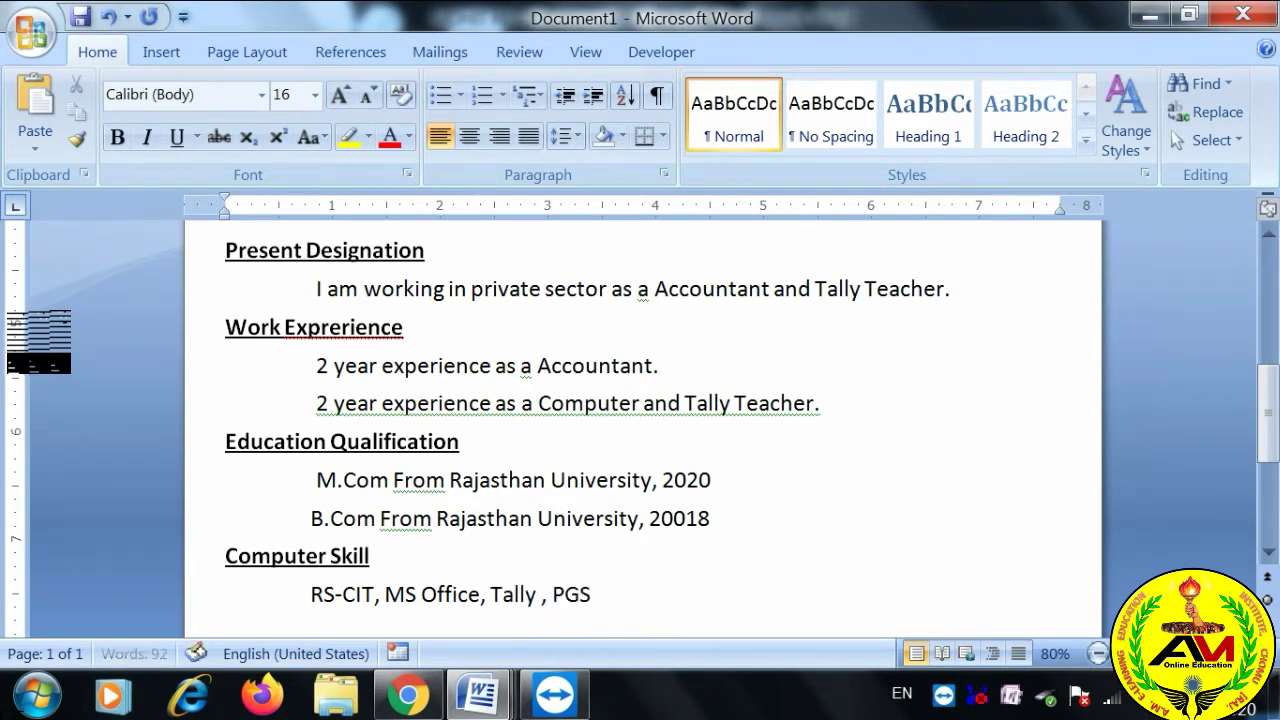
{"action": "key", "text": "BackSpace"}
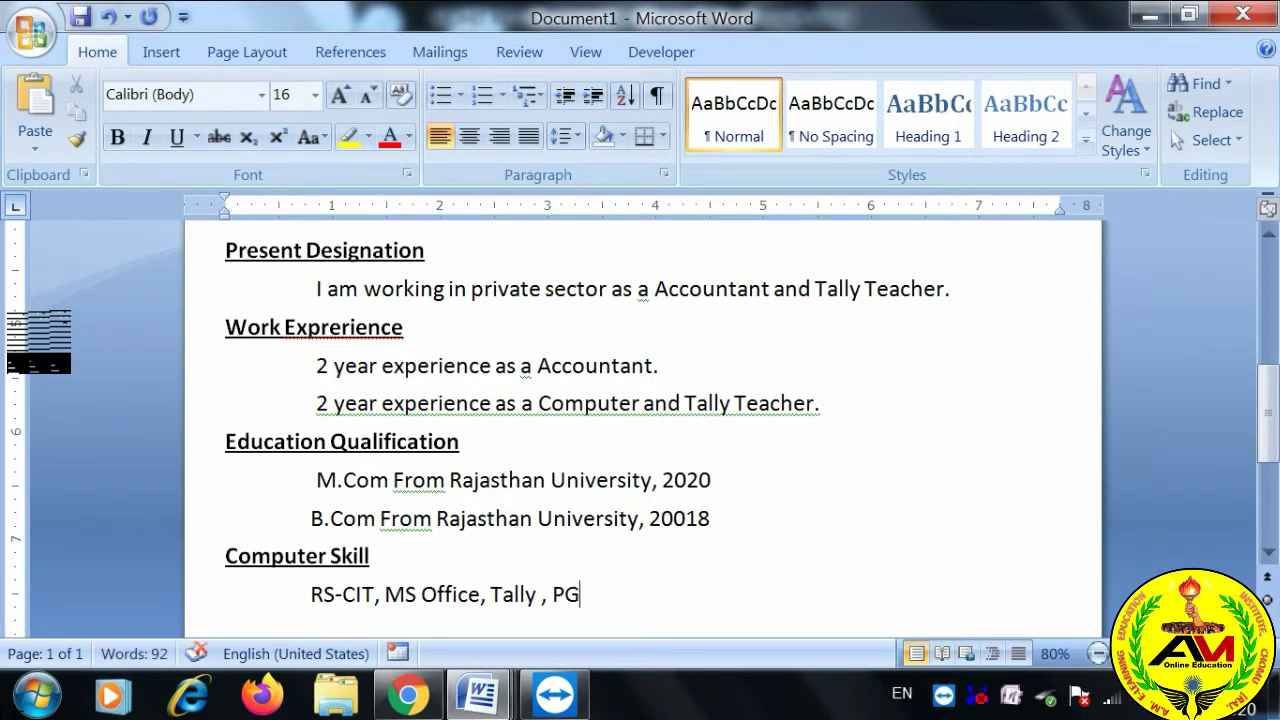
{"action": "key", "text": "BackSpace"}
{"action": "key", "text": "BackSpace"}
{"action": "type", "text": "P"}
{"action": "type", "text": "GDCA"}
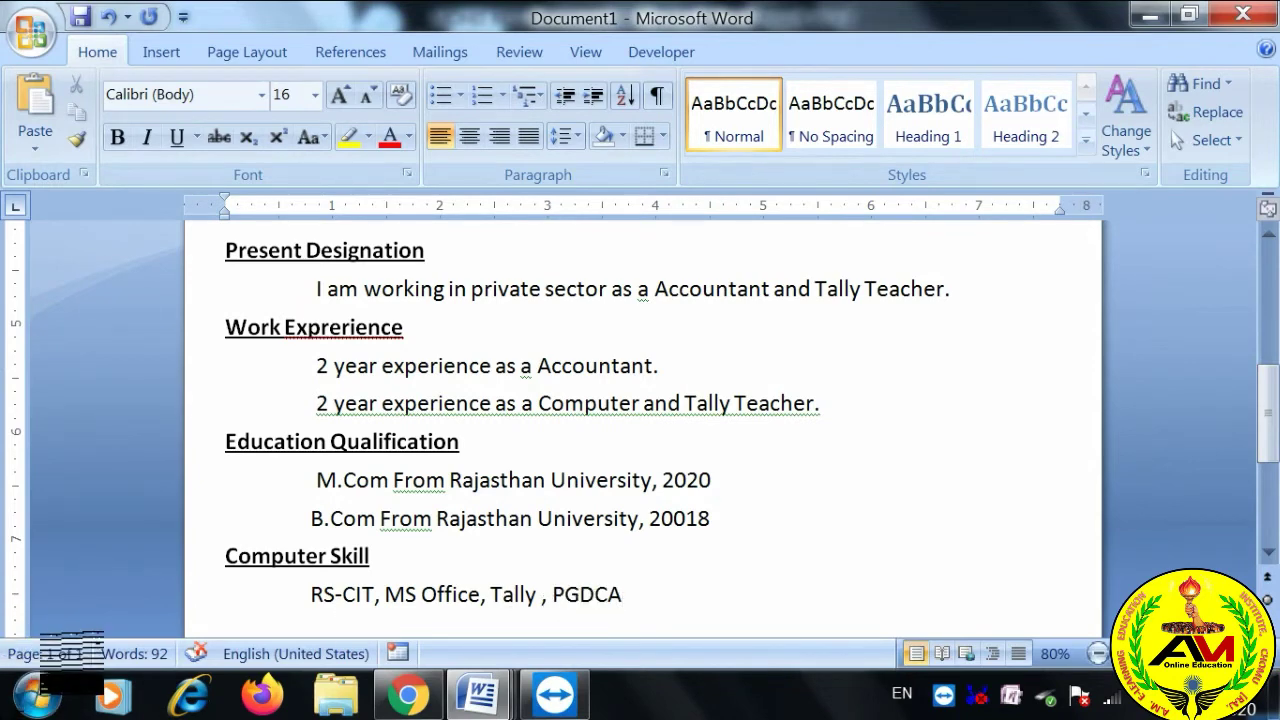
{"action": "key", "text": "Return"}
{"action": "key", "text": "Return"}
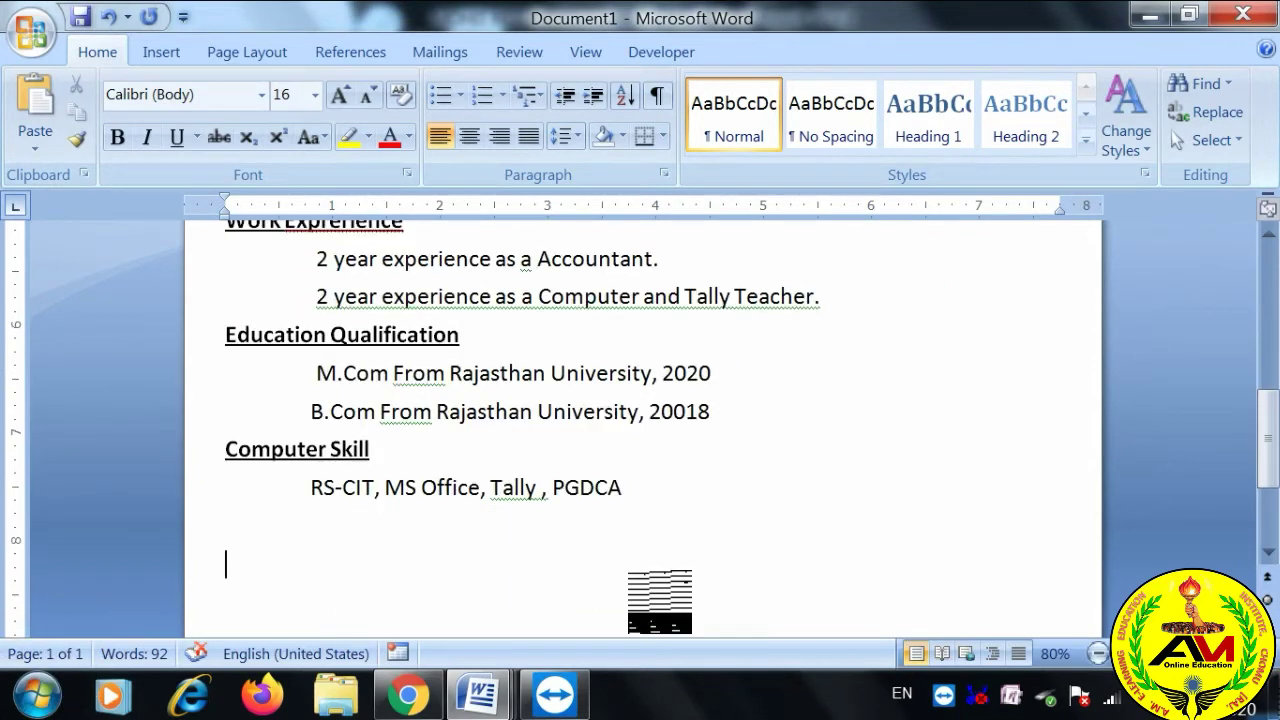
Retitle a pasted heading copy as 'Personal Profile'.
{"action": "type", "text": "Work Exprerience"}
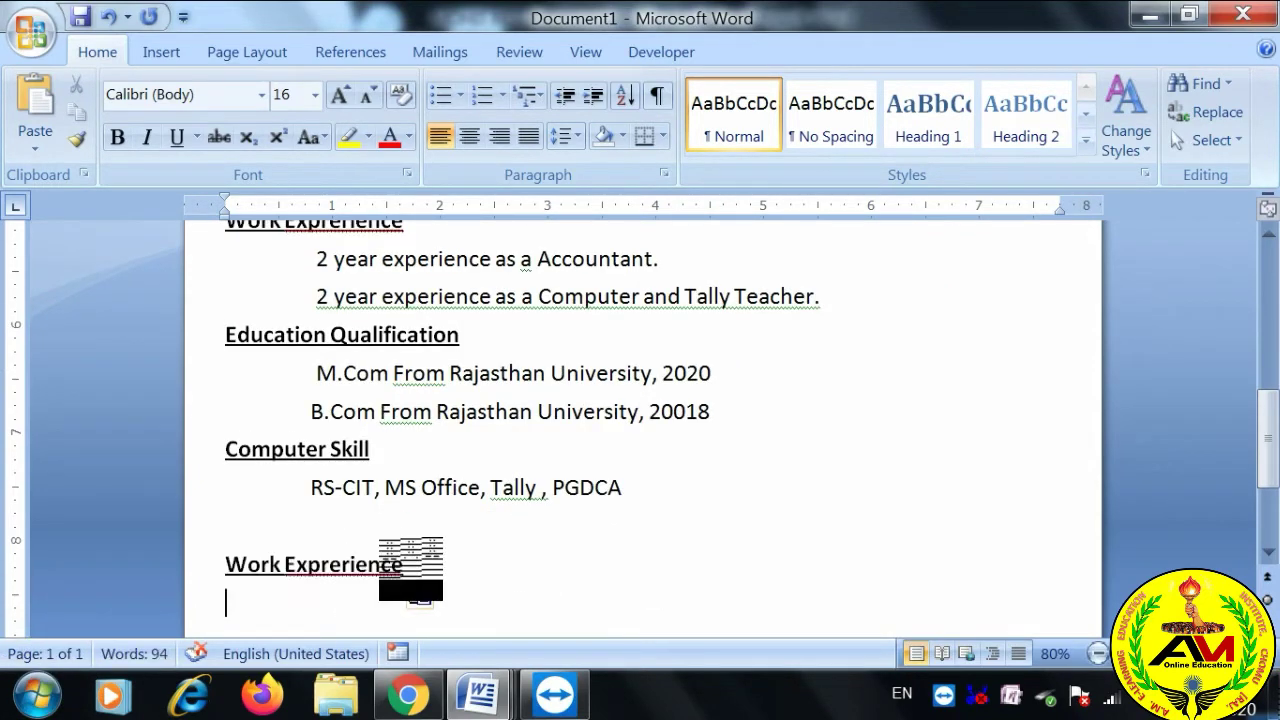
{"action": "left_click_drag", "start_coordinate": [403, 564], "coordinate": [225, 564]}
{"action": "type", "text": "P"}
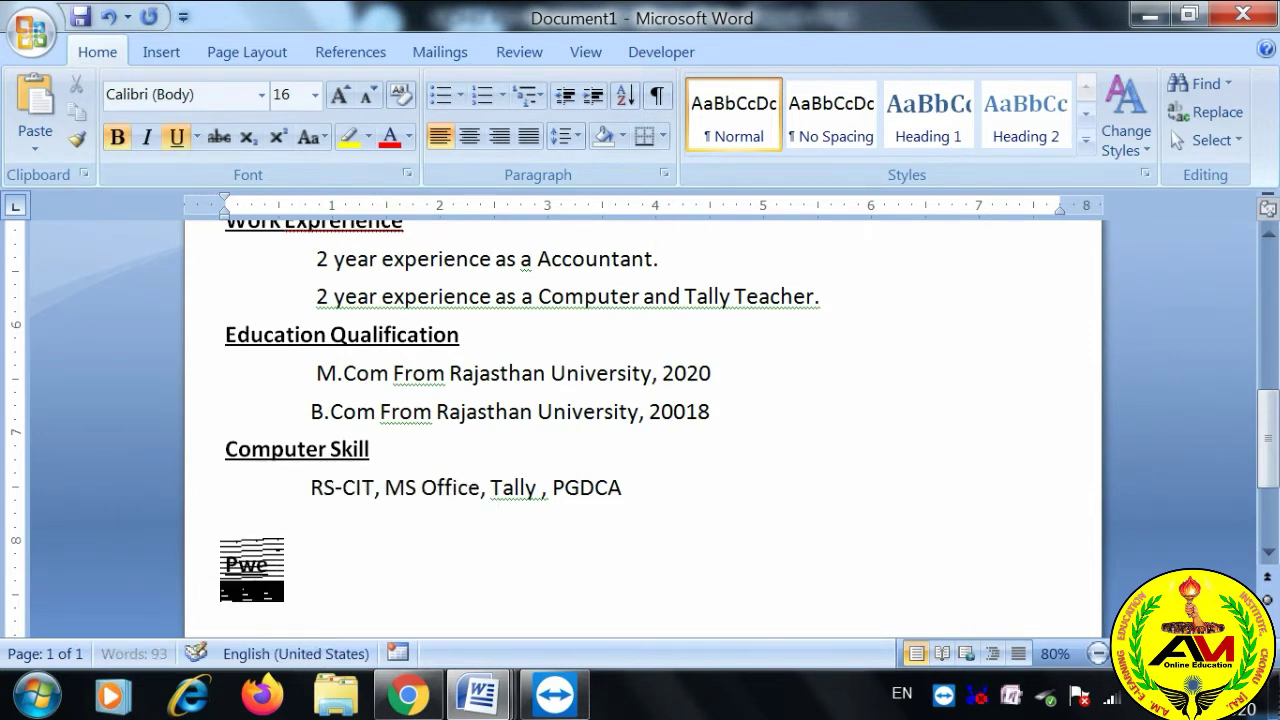
{"action": "type", "text": "erso"}
{"action": "type", "text": "nal Pro"}
{"action": "key", "text": "BackSpace"}
{"action": "key", "text": "BackSpace"}
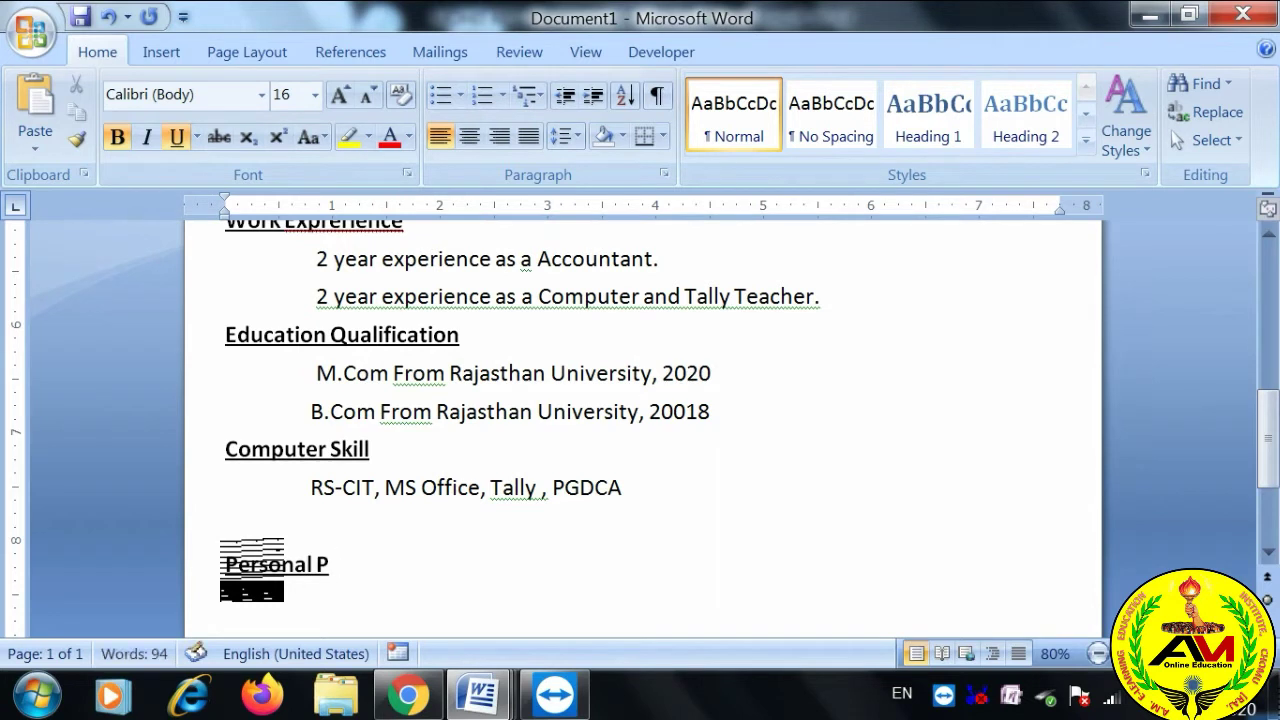
{"action": "key", "text": "BackSpace"}
{"action": "type", "text": "Profile"}
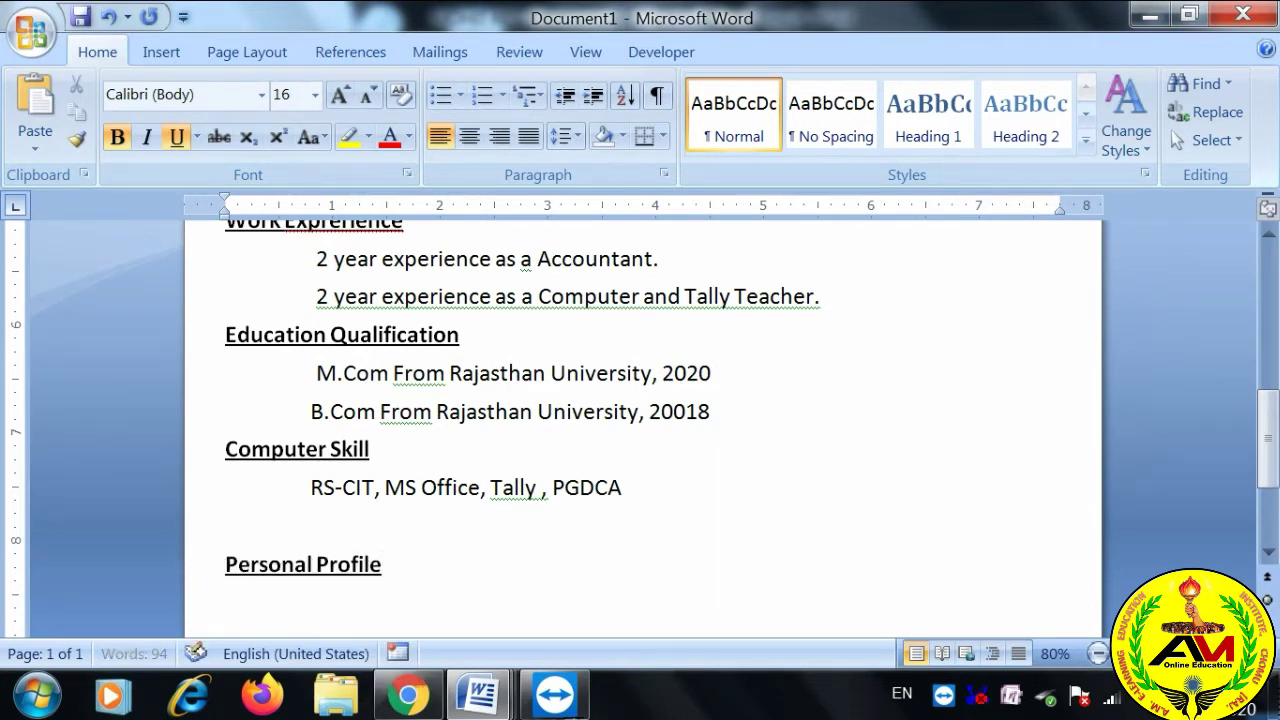
Add a Name line filled in with the applicant's full name.
{"action": "left_click", "coordinate": [515, 600]}
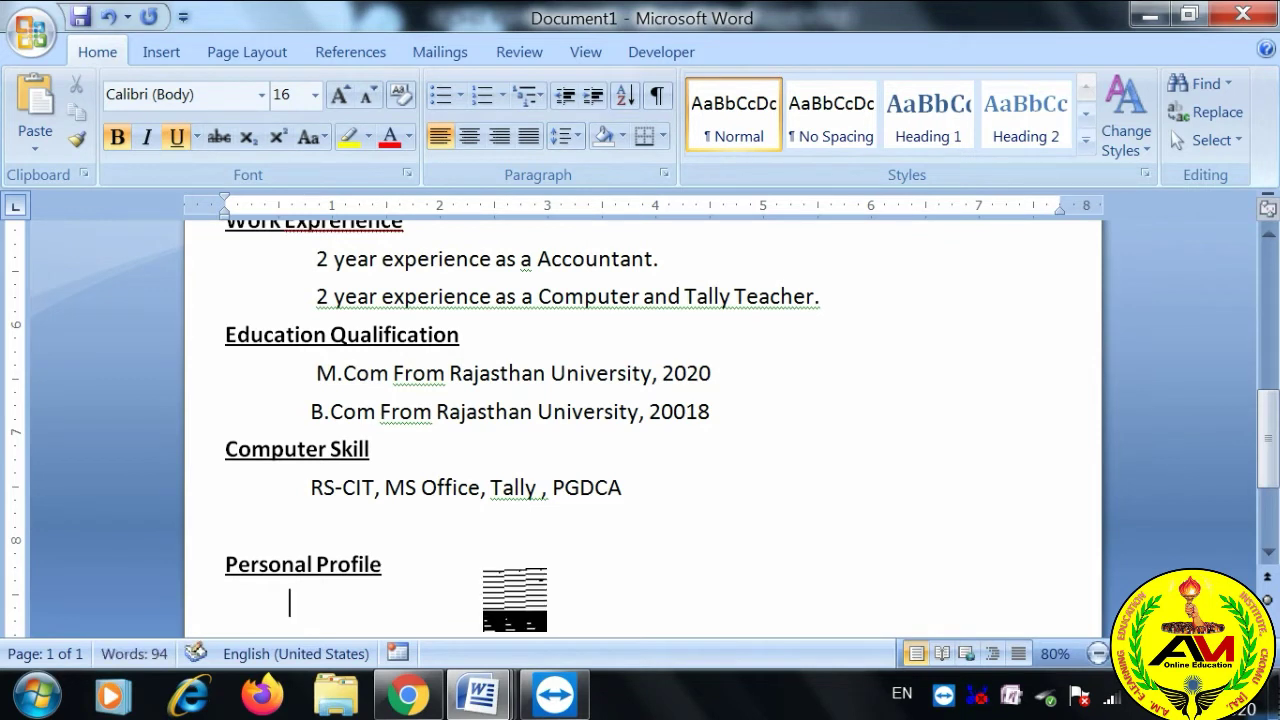
{"action": "type", "text": "Name"}
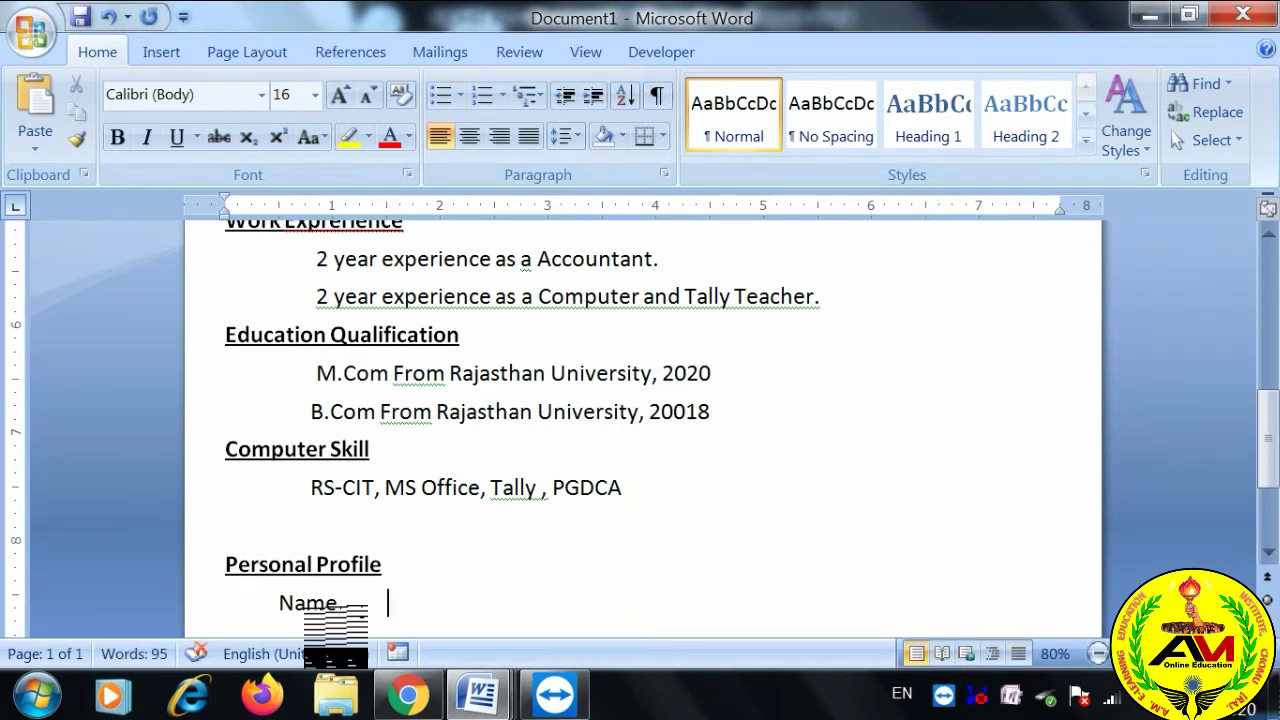
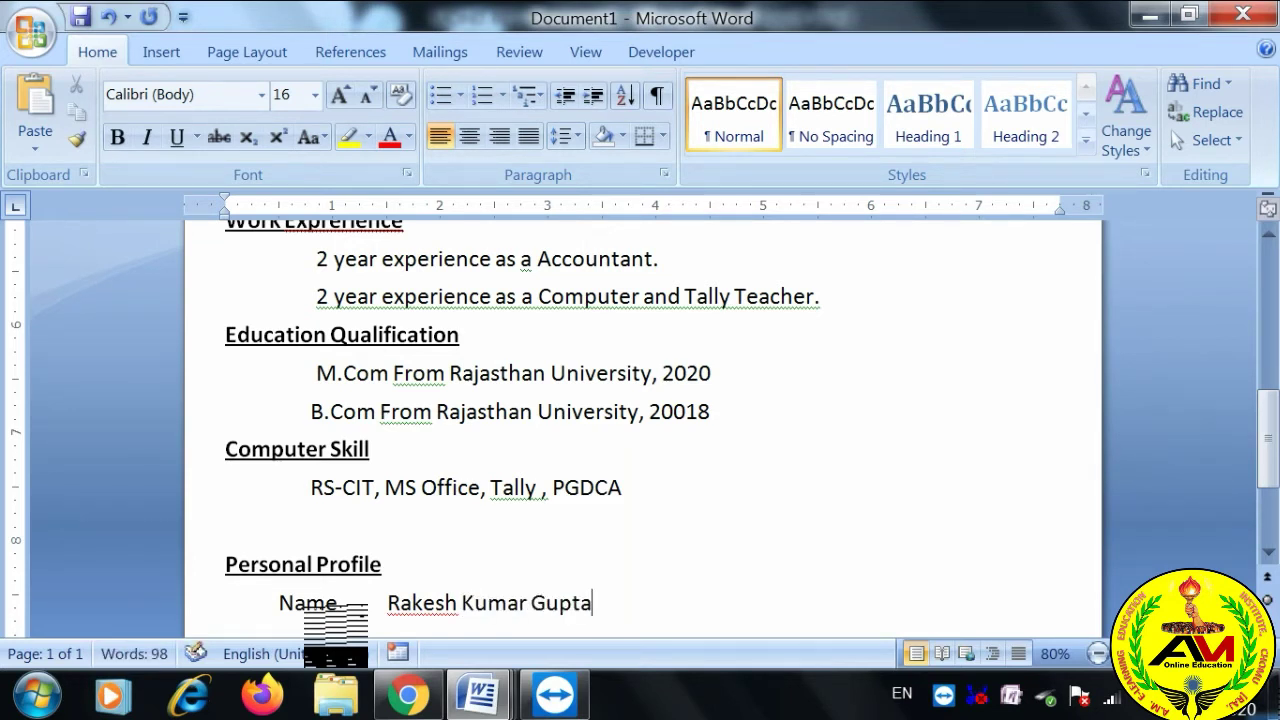
{"action": "key", "text": "Return"}
{"action": "key", "text": "Return"}
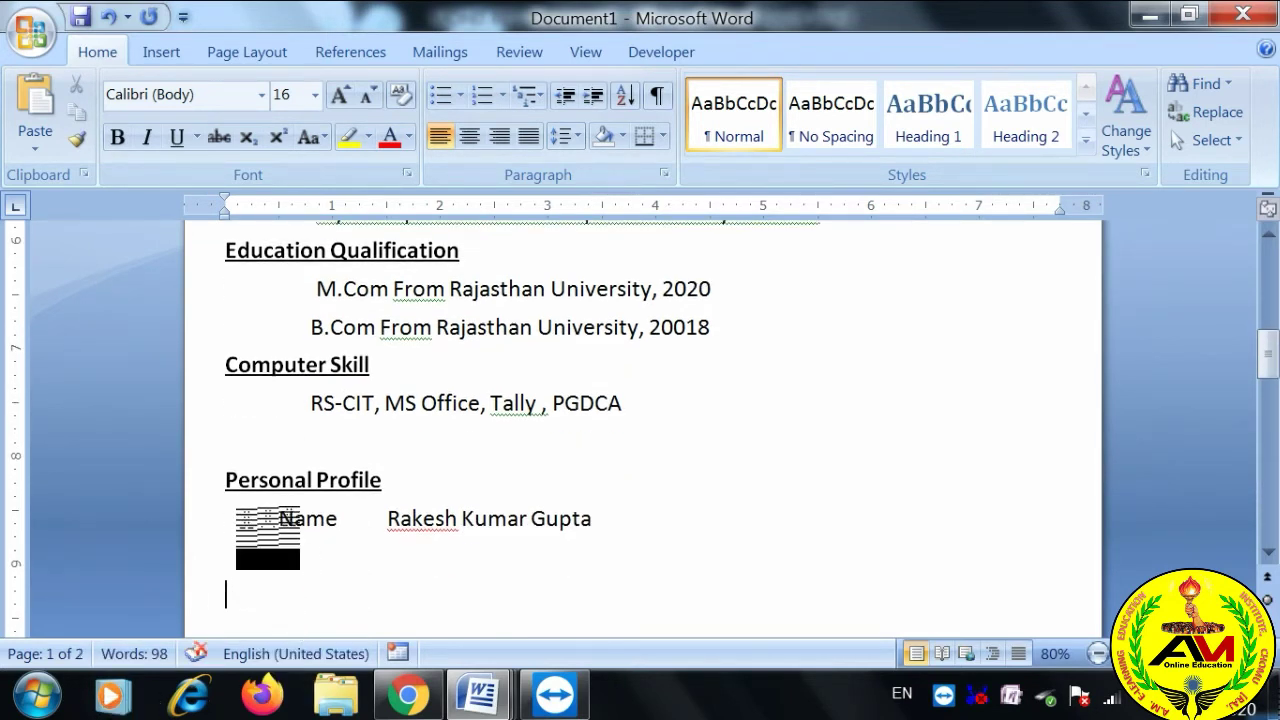
Add a Father's Name line with the father's name after a tab.
{"action": "left_click", "coordinate": [266, 518]}
{"action": "left_click", "coordinate": [550, 555]}
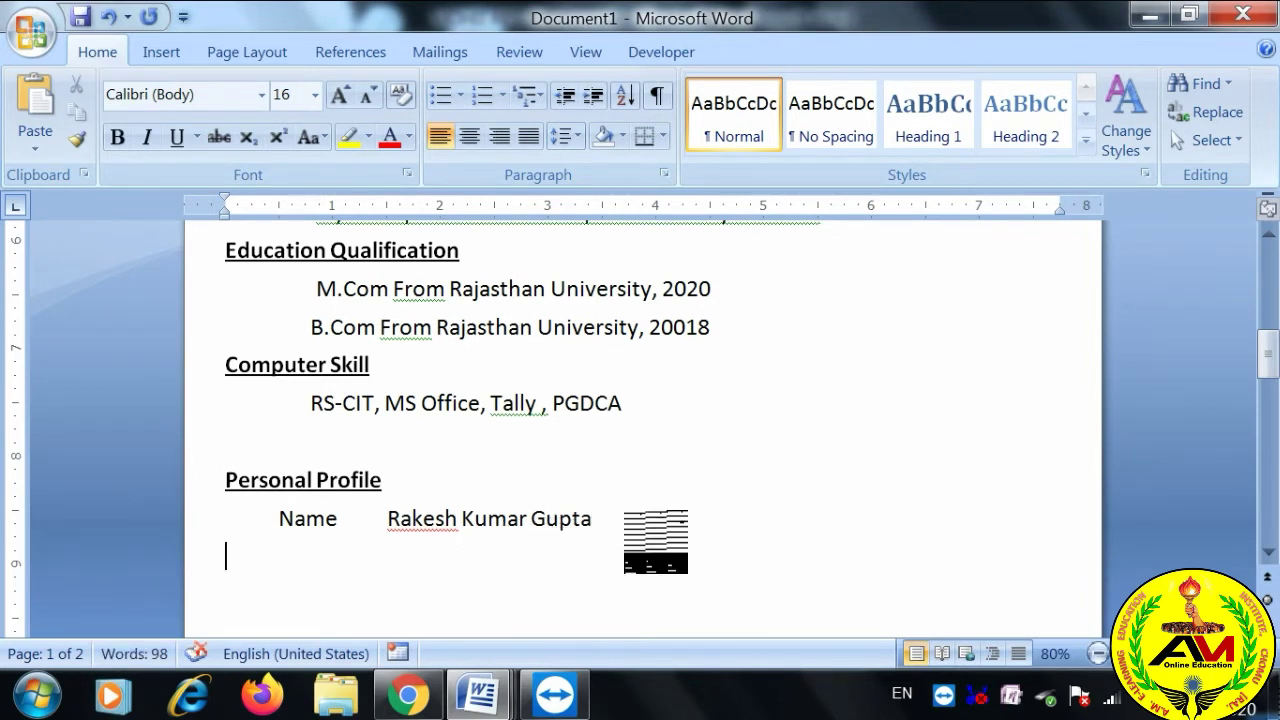
{"action": "type", "text": "Father"}
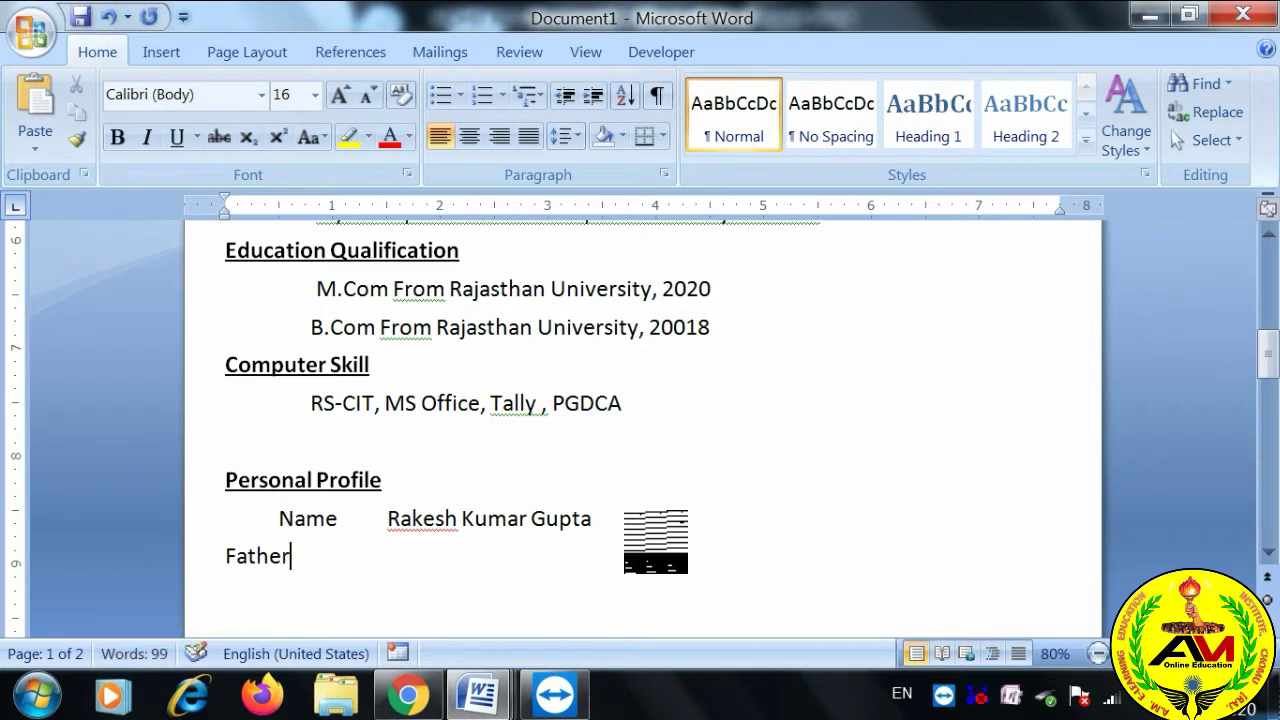
{"action": "type", "text": "'s"}
{"action": "type", "text": "ame"}
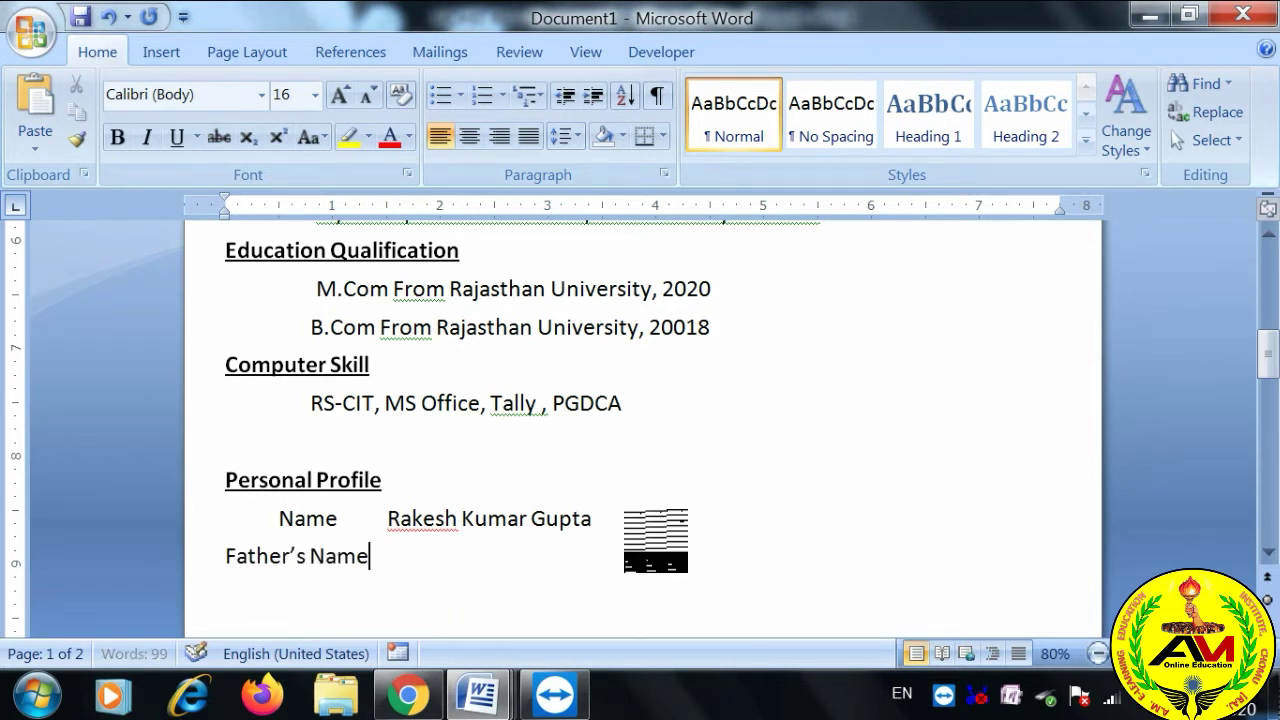
{"action": "key", "text": "Tab"}
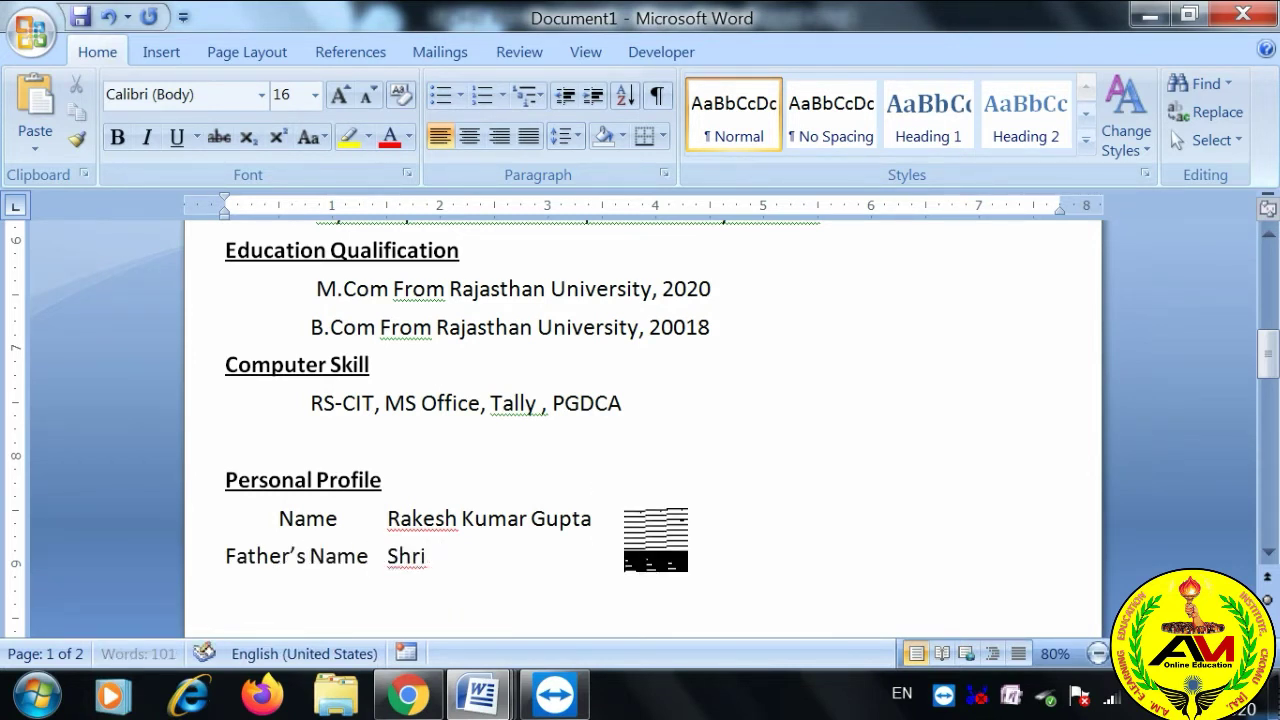
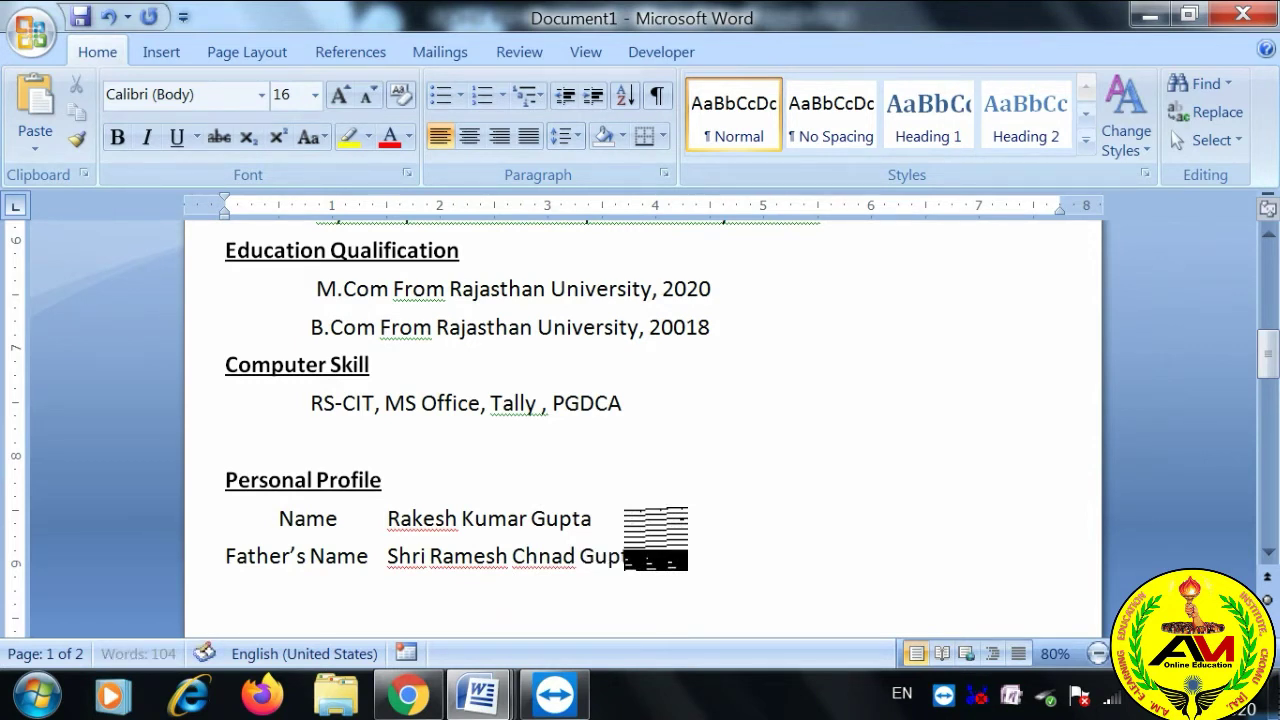
Add a Mother's Name line with the mother's name.
{"action": "key", "text": "Return"}
{"action": "type", "text": "Mother'"}
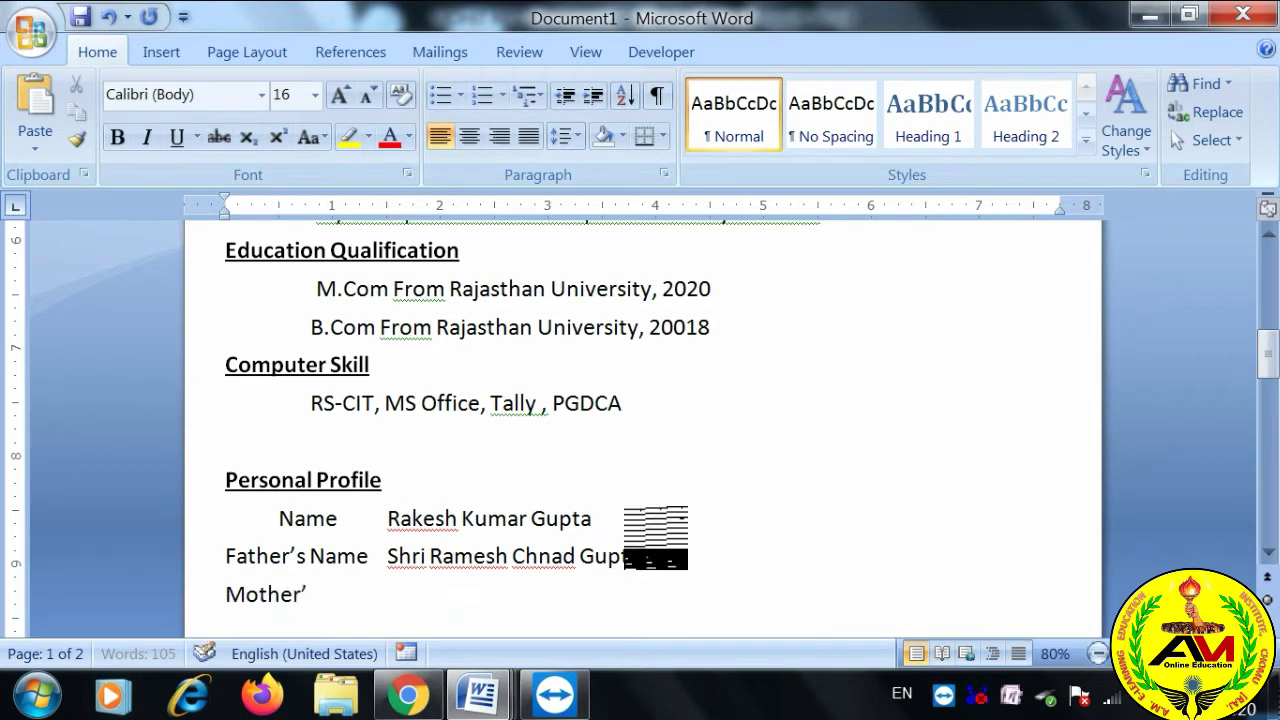
{"action": "type", "text": "s"}
{"action": "type", "text": "ame"}
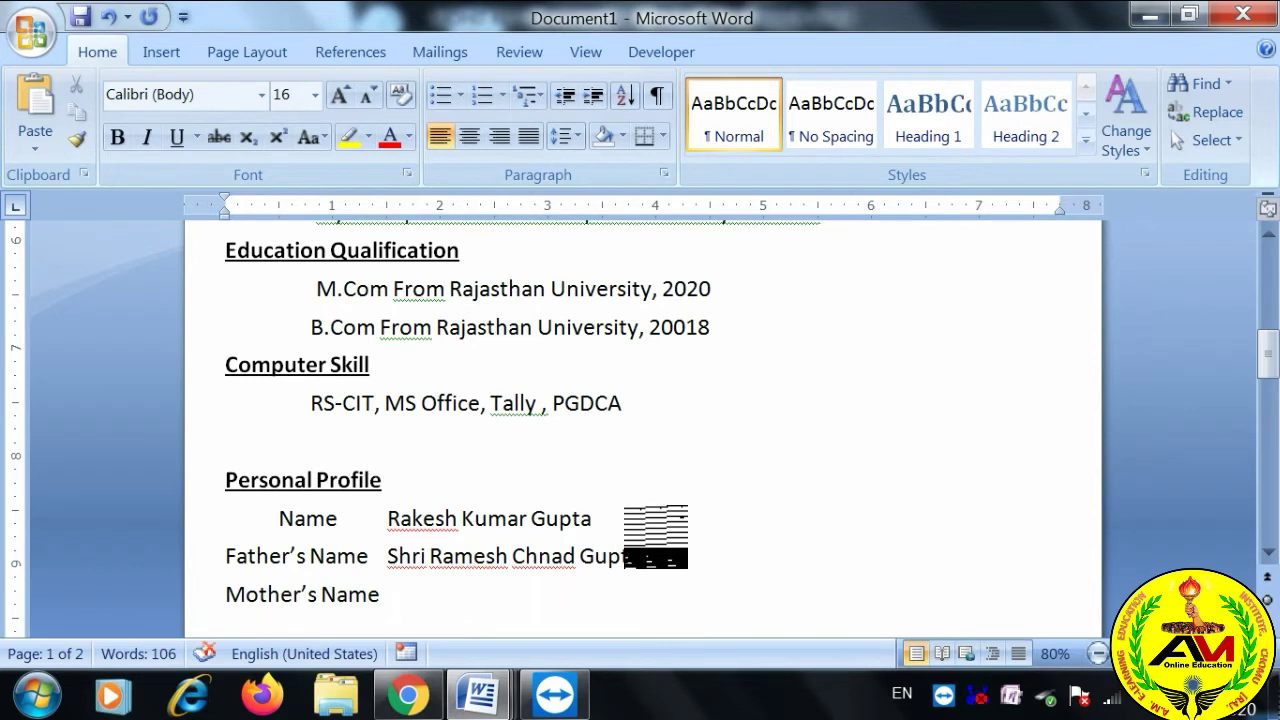
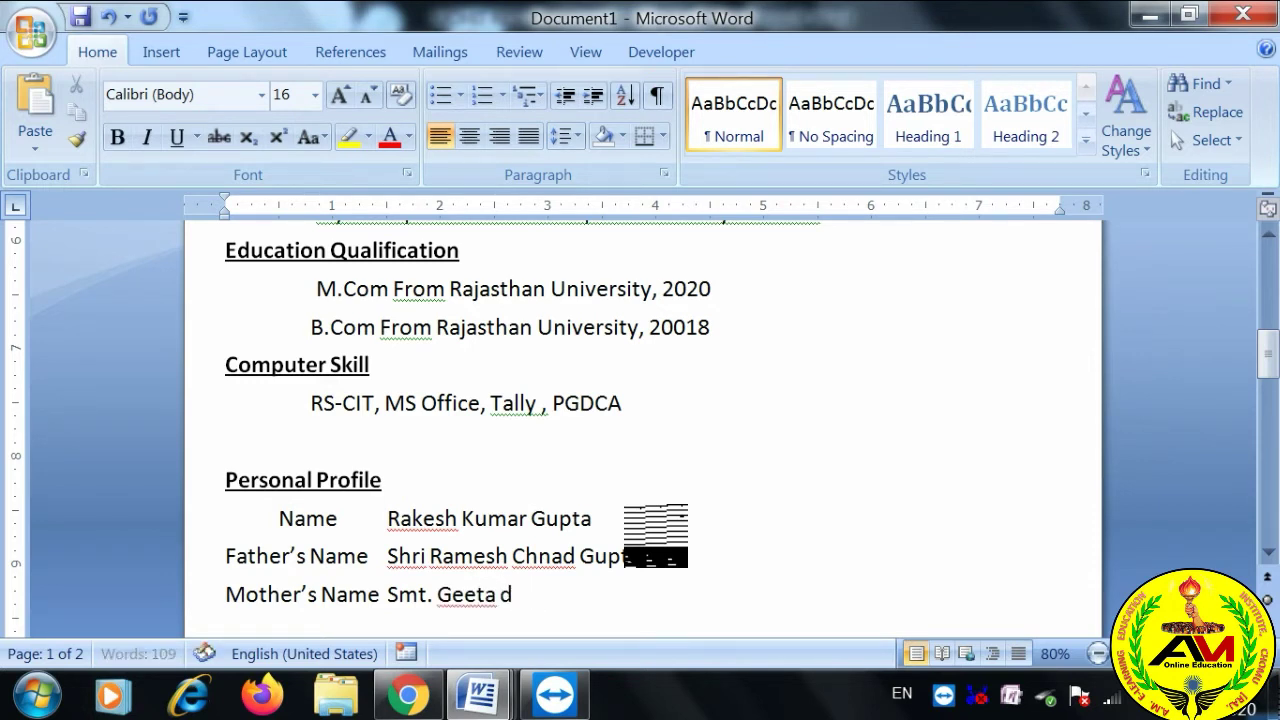
{"action": "type", "text": "Devi"}
{"action": "key", "text": "ctrl+Return"}
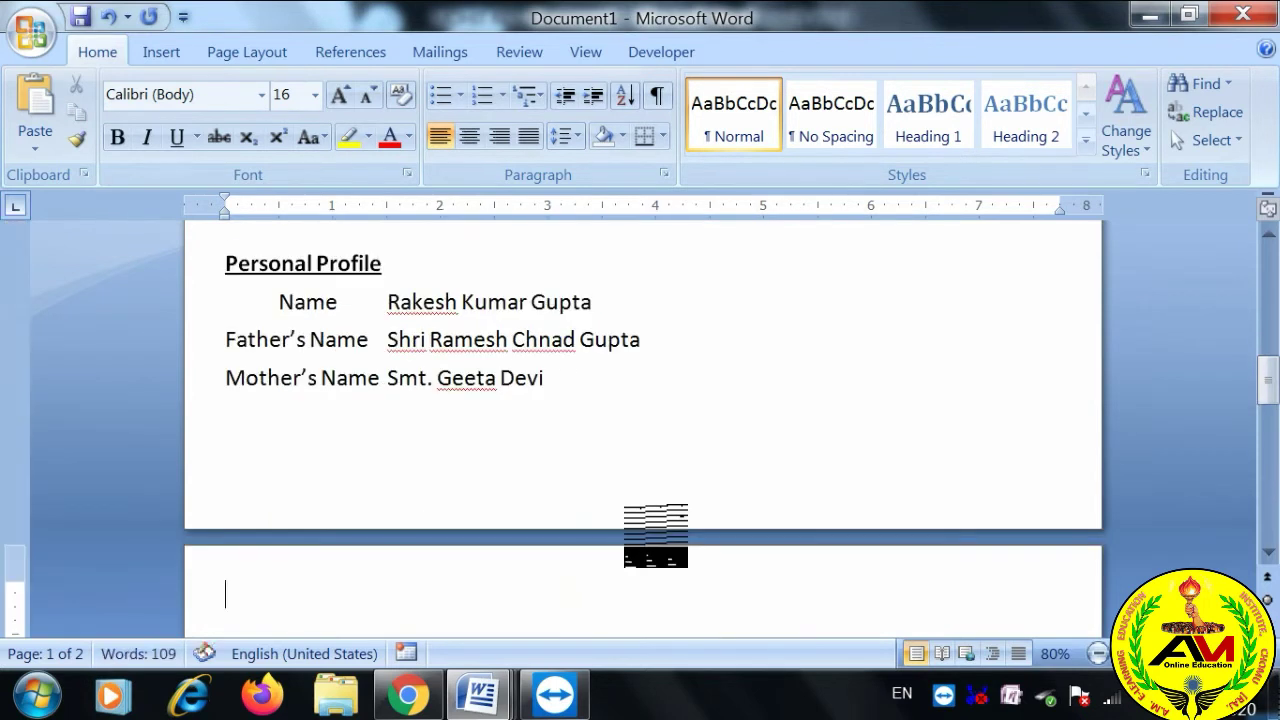
{"action": "type", "text": "Date of "}
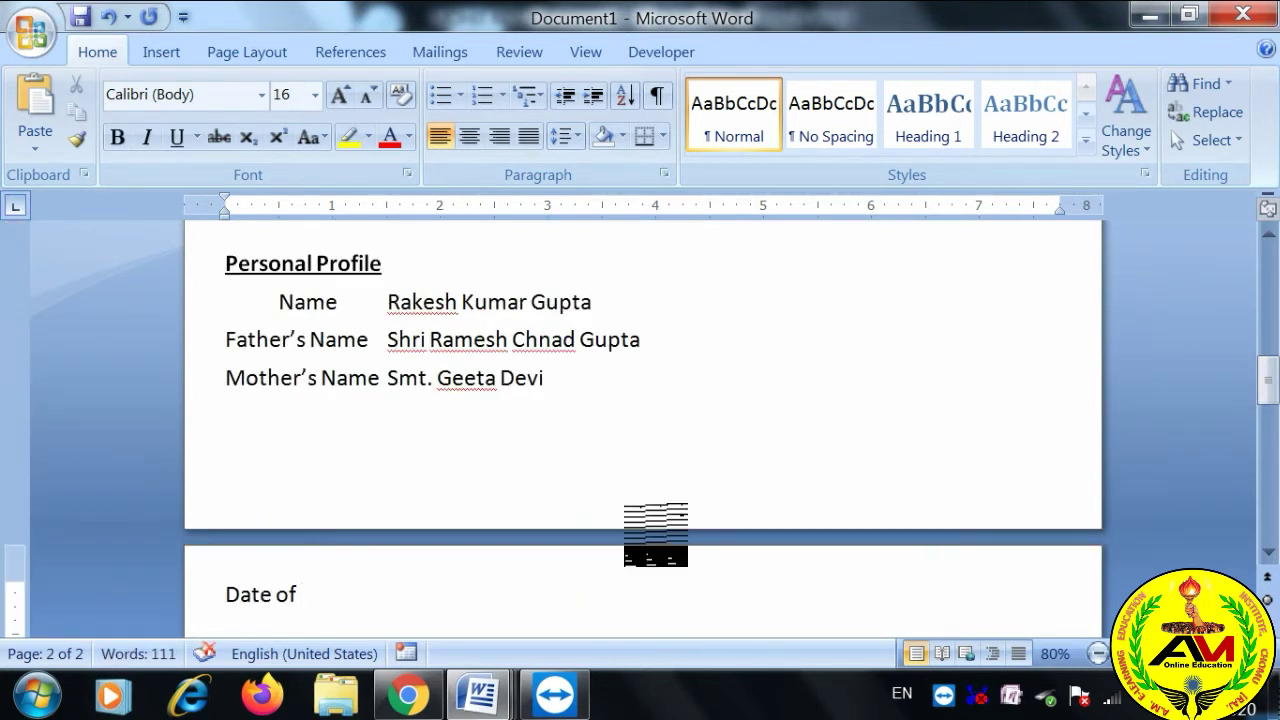
{"action": "type", "text": "Birth"}
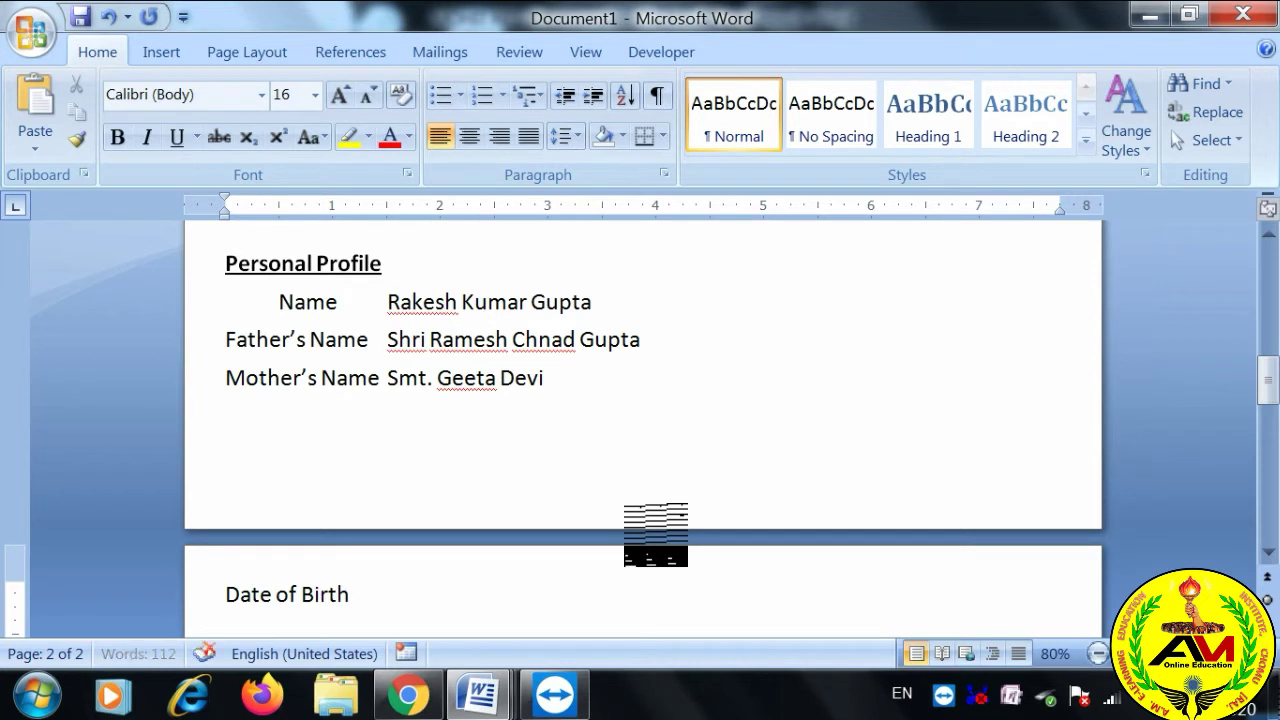
{"action": "key", "text": "Tab"}
{"action": "type", "text": "01"}
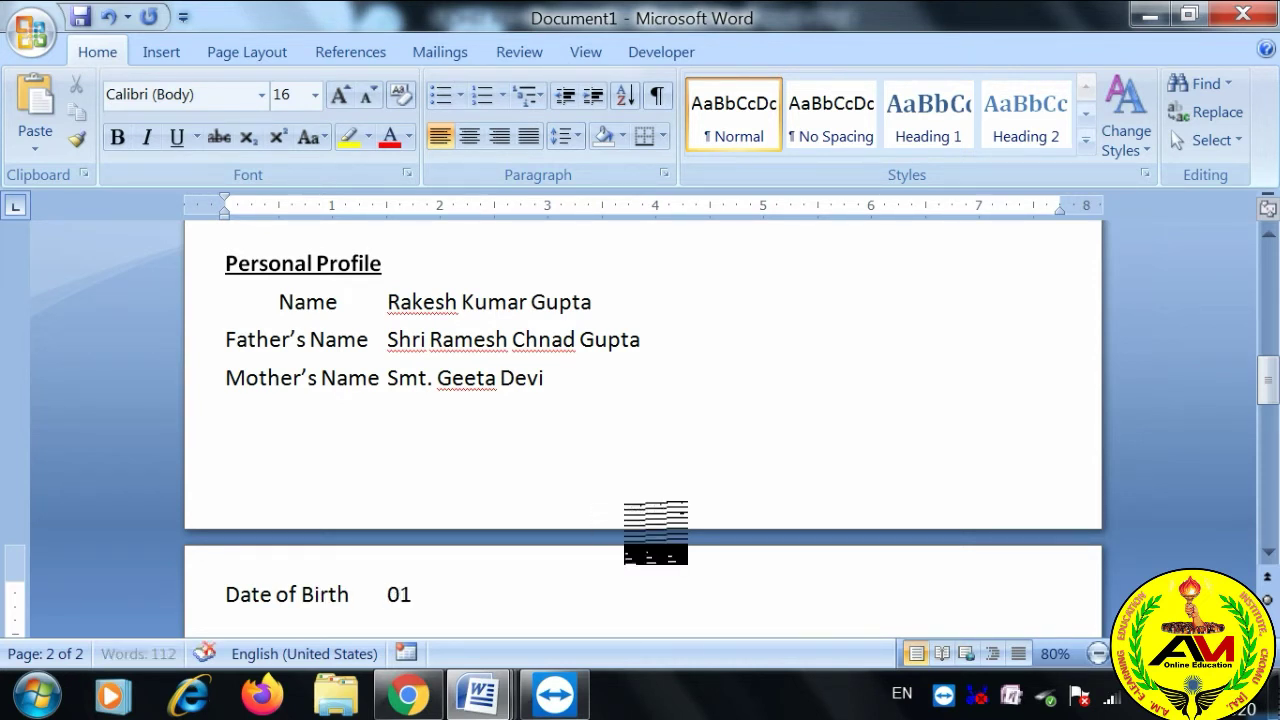
{"action": "key", "text": "BackSpace"}
{"action": "key", "text": "BackSpace"}
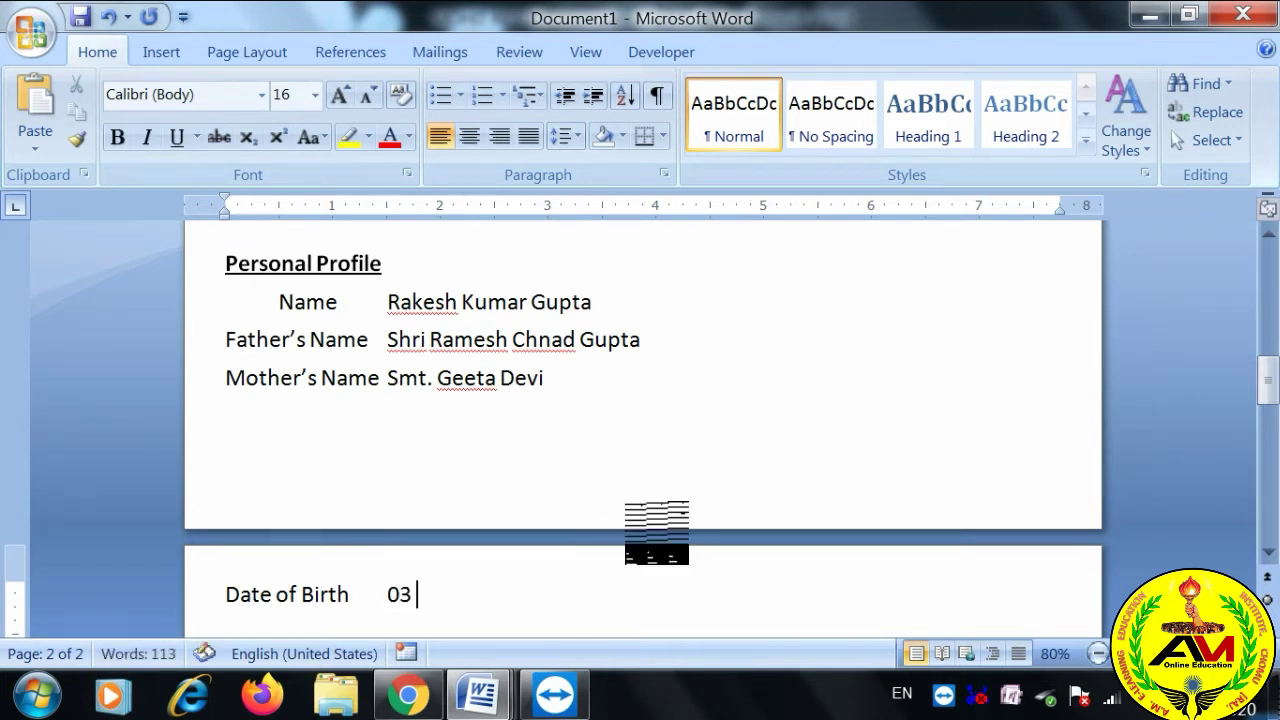
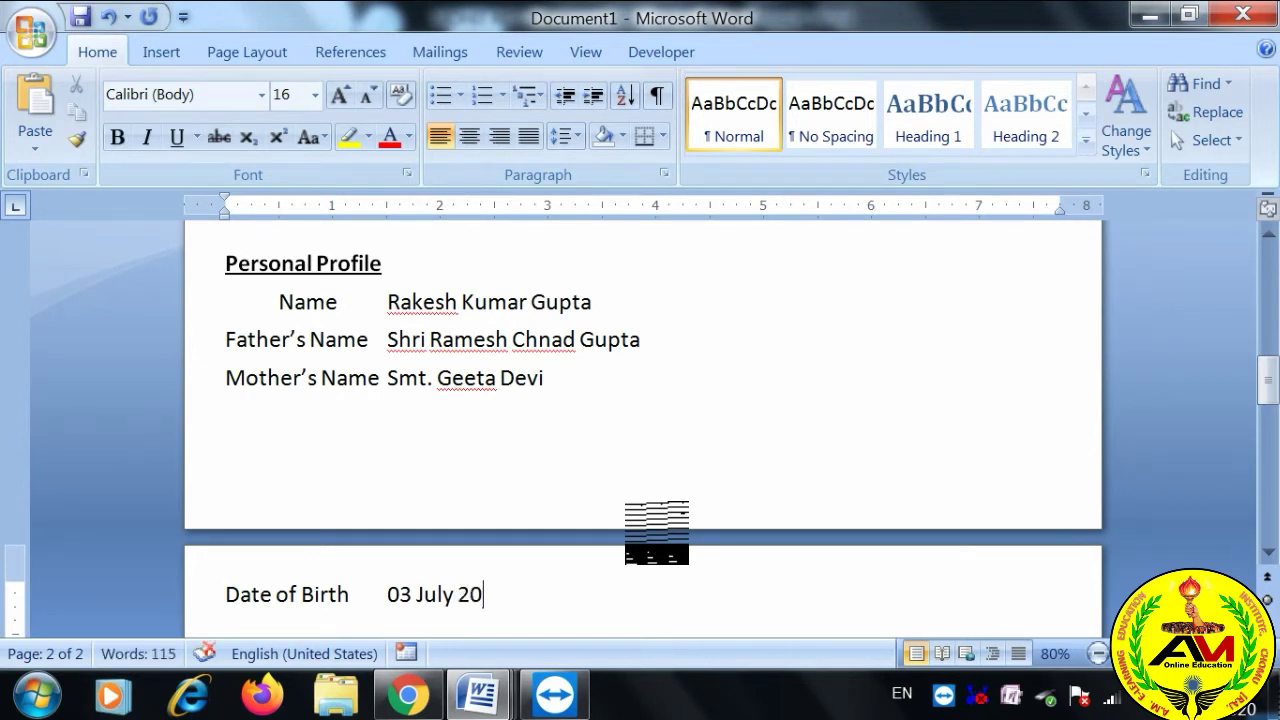
{"action": "key", "text": "Return"}
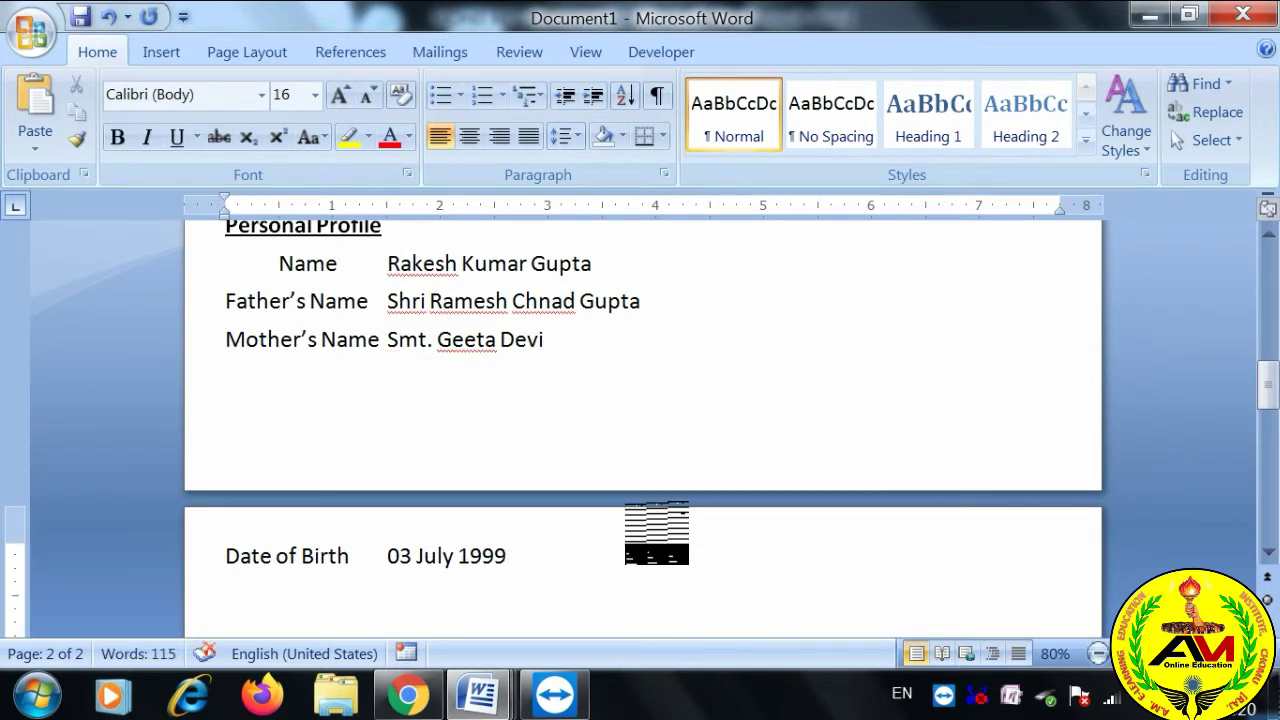
Add a Gender line reading 'Male'.
{"action": "type", "text": "Gend"}
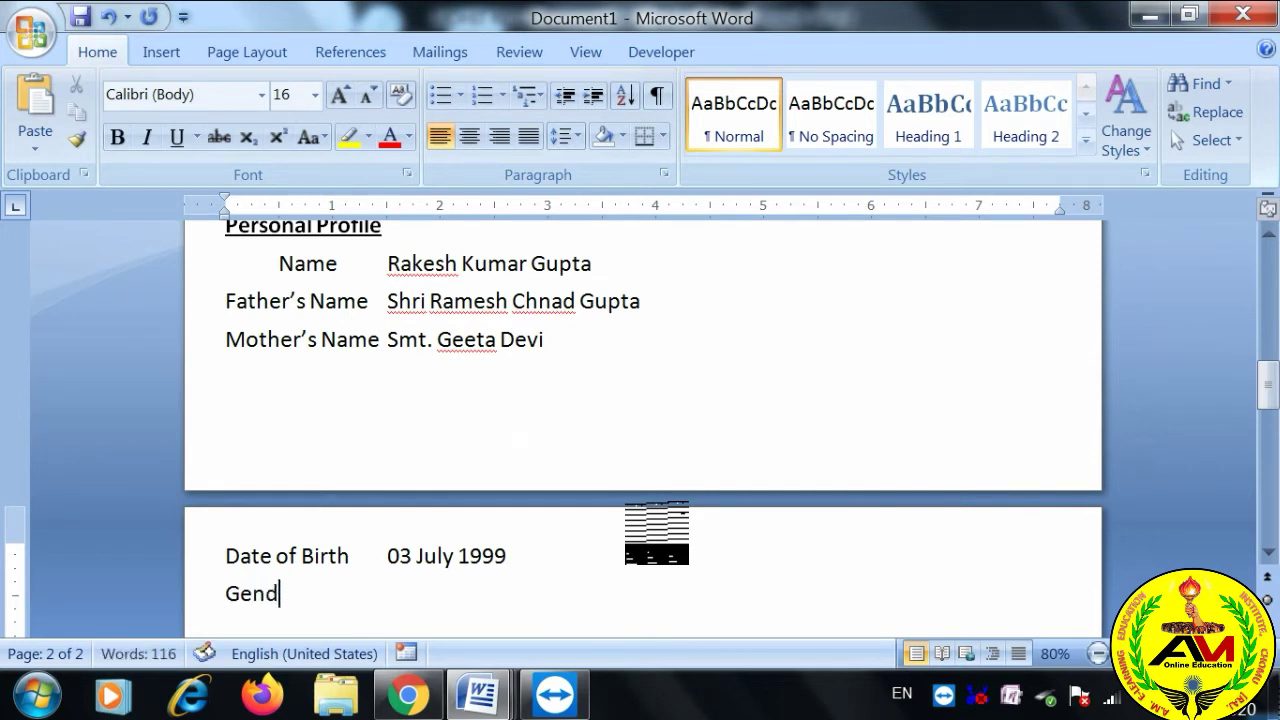
{"action": "type", "text": "er"}
{"action": "key", "text": "Tab"}
{"action": "type", "text": "m"}
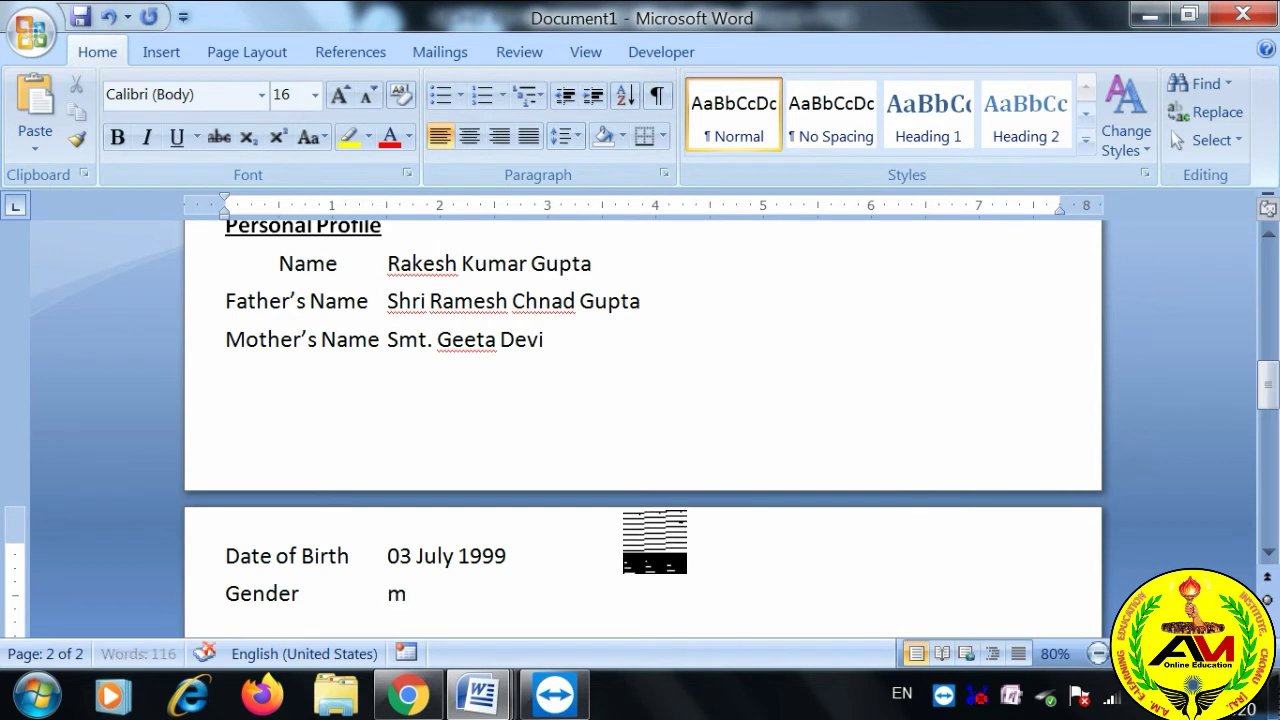
{"action": "type", "text": "a"}
{"action": "key", "text": "BackSpace"}
{"action": "key", "text": "BackSpace"}
{"action": "type", "text": "M"}
{"action": "type", "text": "ale"}
{"action": "key", "text": "Return"}
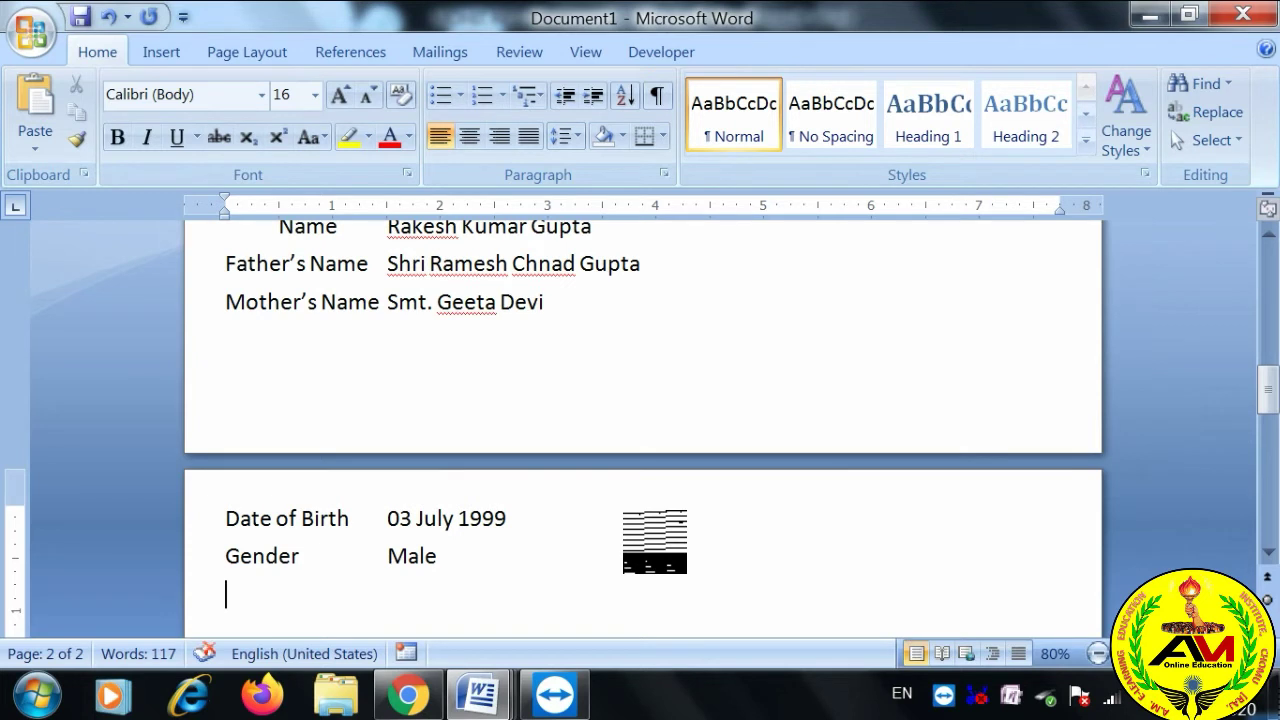
Add a Marital Status line reading 'Unmarried'.
{"action": "type", "text": "Marital"}
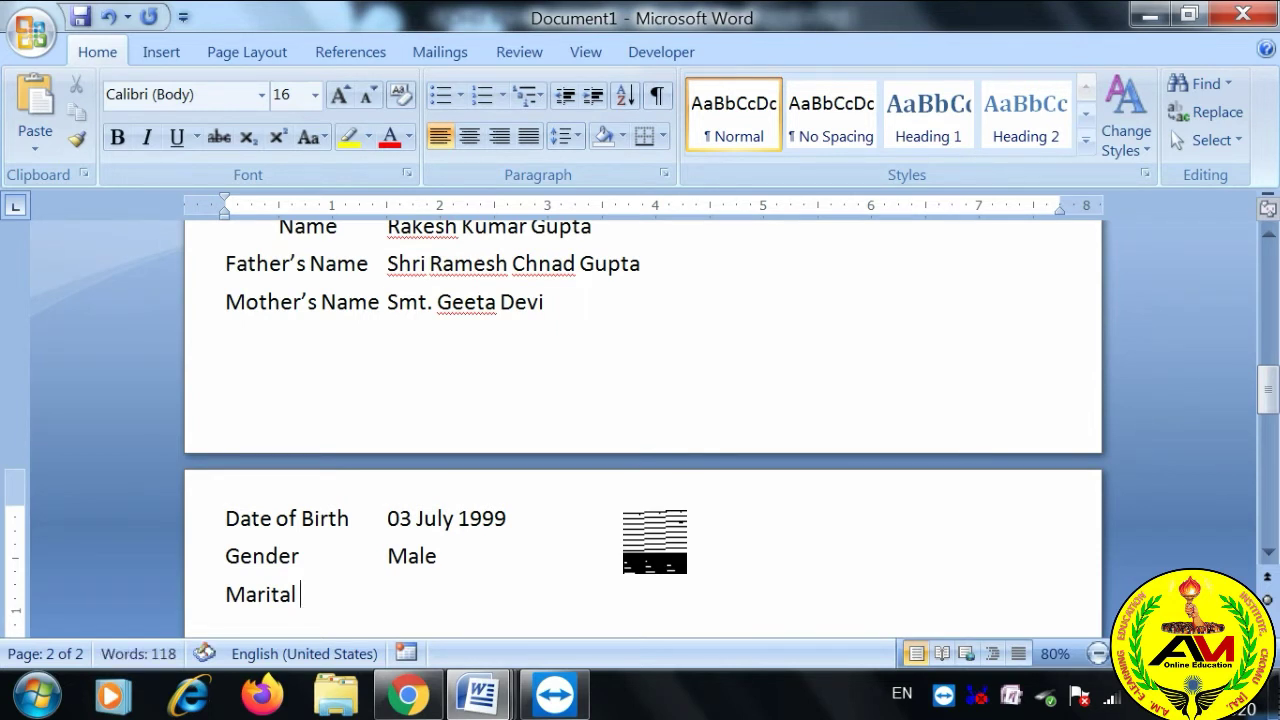
{"action": "type", "text": " Statu"}
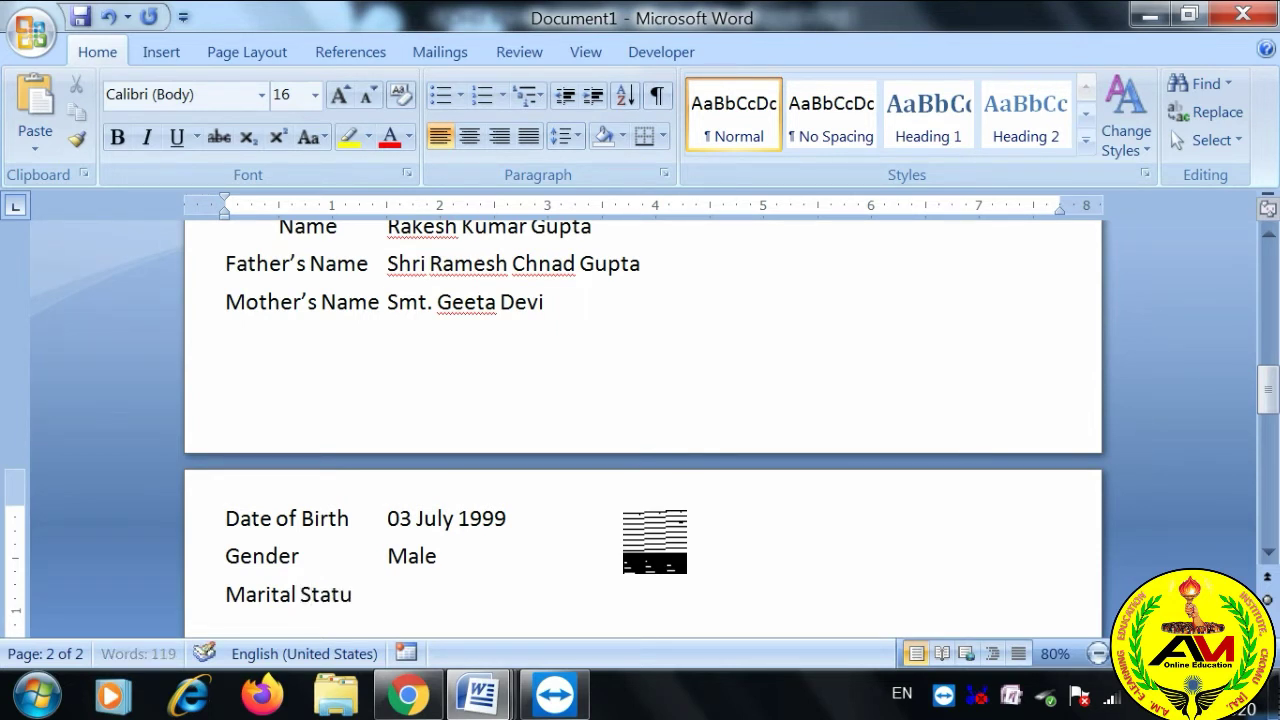
{"action": "type", "text": "es"}
{"action": "key", "text": "BackSpace"}
{"action": "key", "text": "BackSpace"}
{"action": "type", "text": "s"}
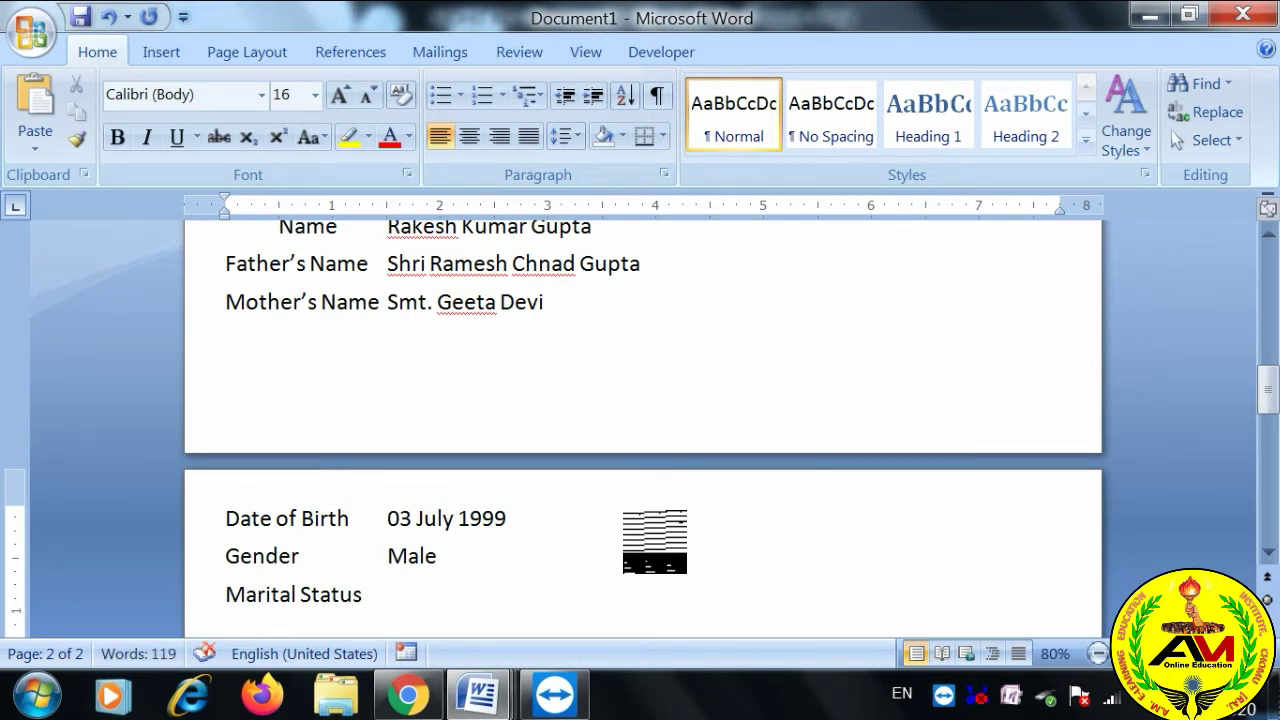
{"action": "key", "text": "Tab"}
{"action": "type", "text": "Un"}
{"action": "type", "text": "married"}
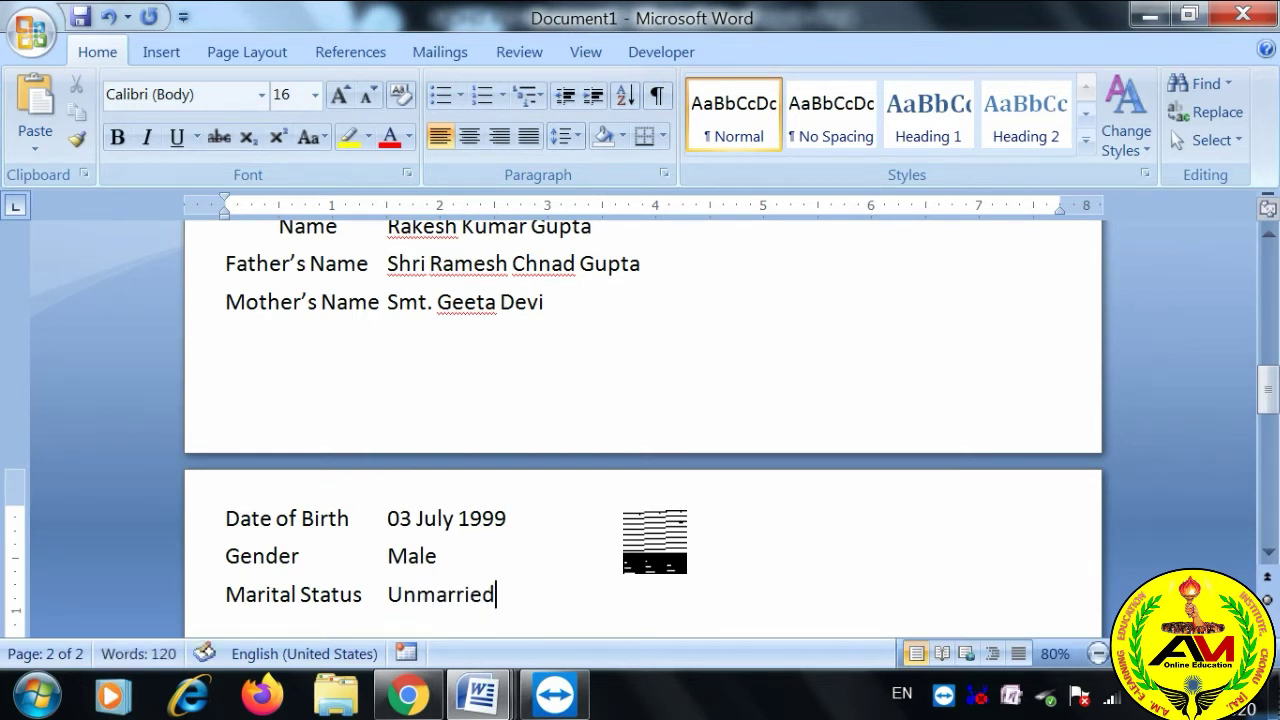
{"action": "key", "text": "Return"}
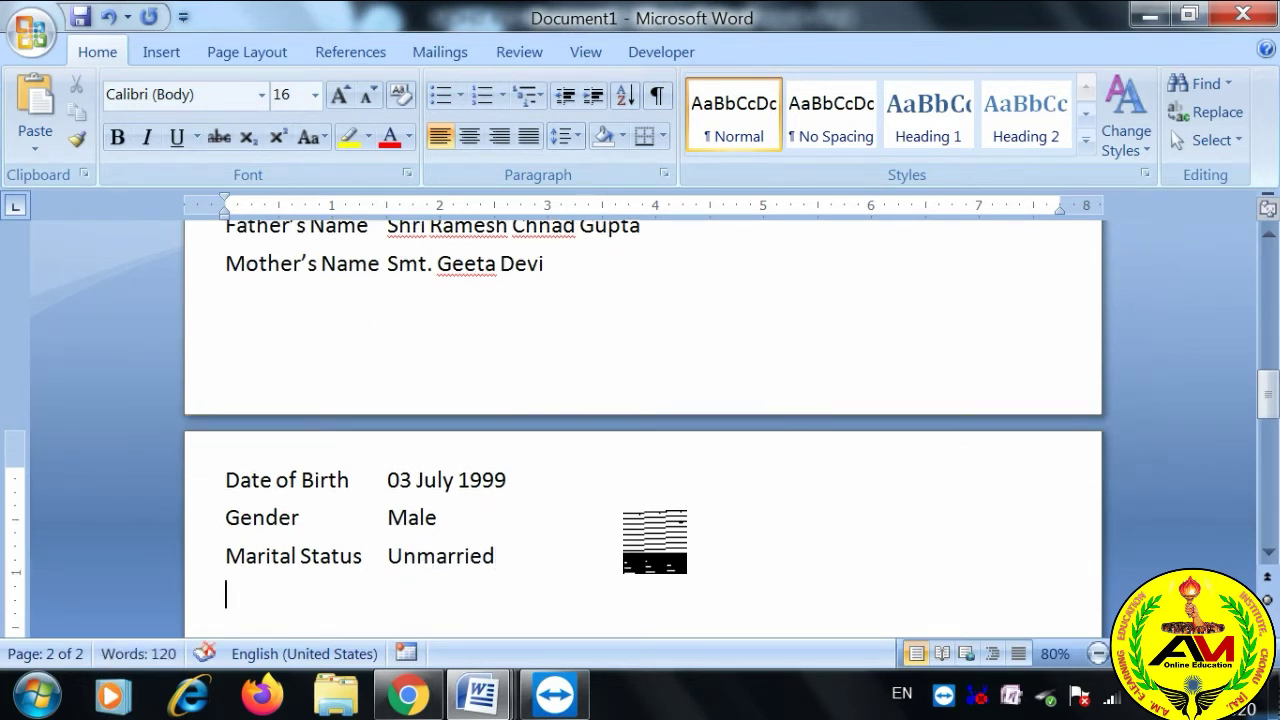
Add a Languages Knowledge line listing 'Hindi, English, Rajasthani'.
{"action": "type", "text": "Lan"}
{"action": "type", "text": "guages  K"}
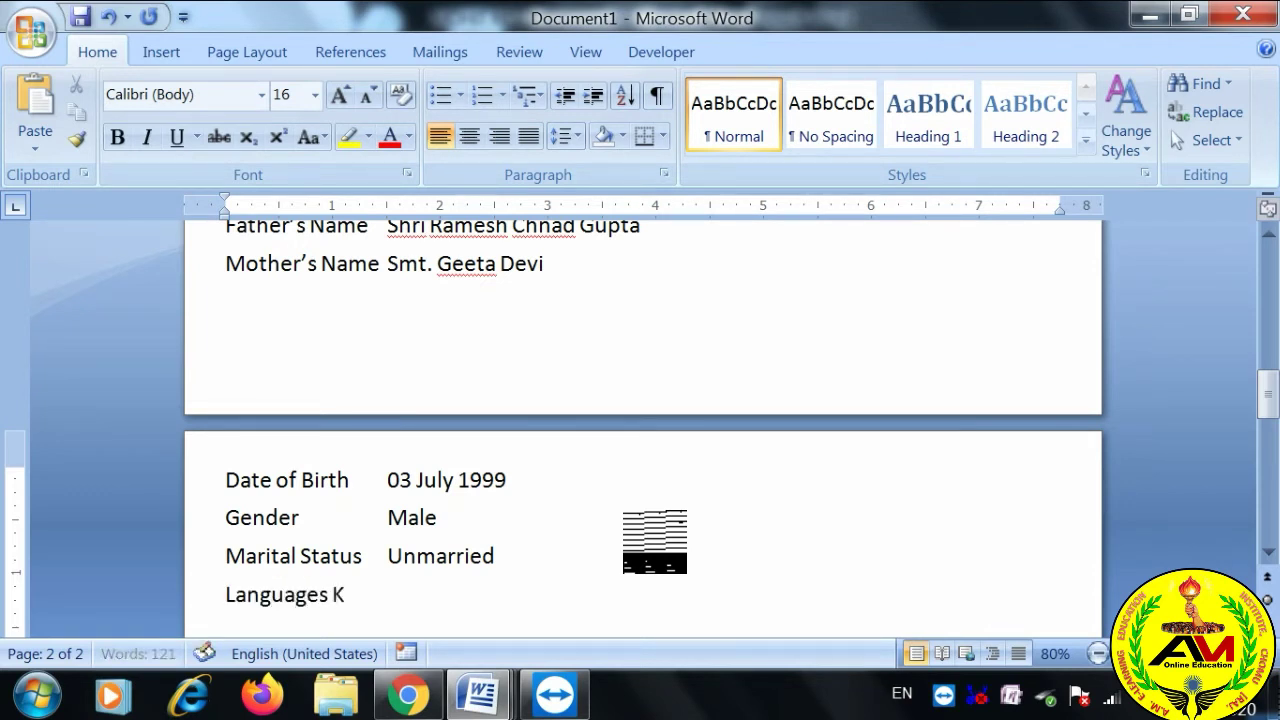
{"action": "type", "text": "now"}
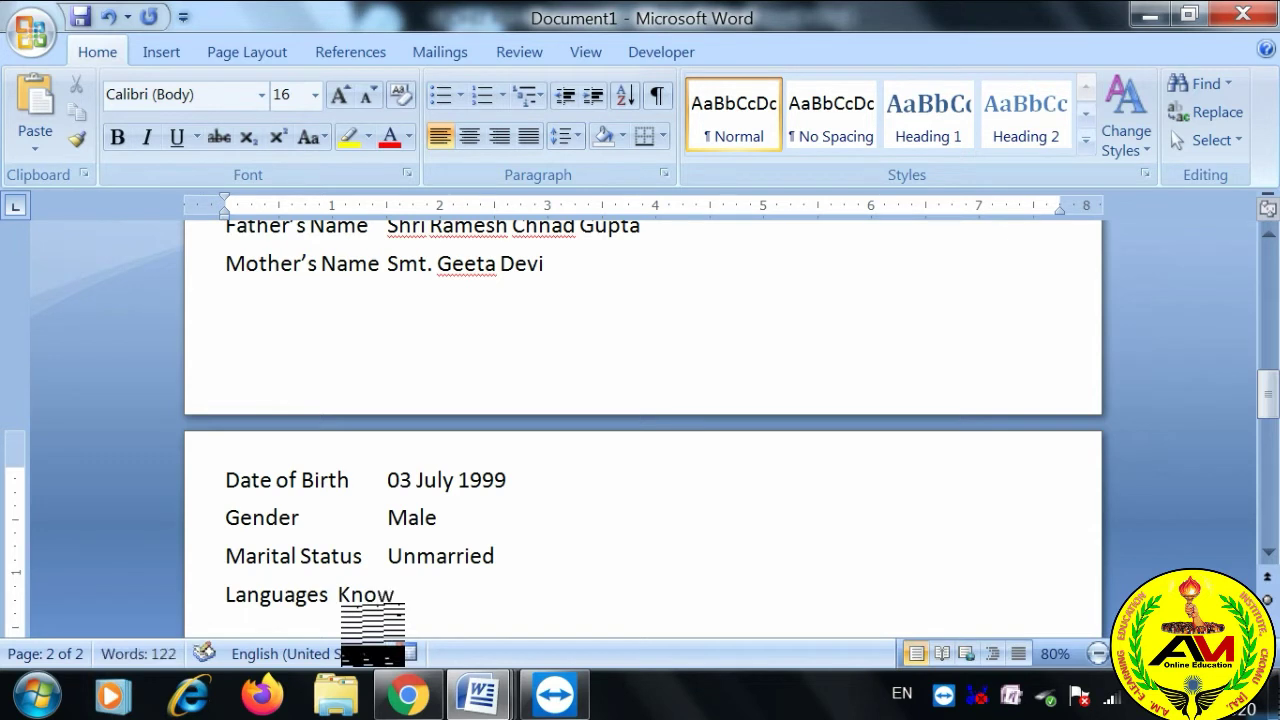
{"action": "type", "text": "ledge"}
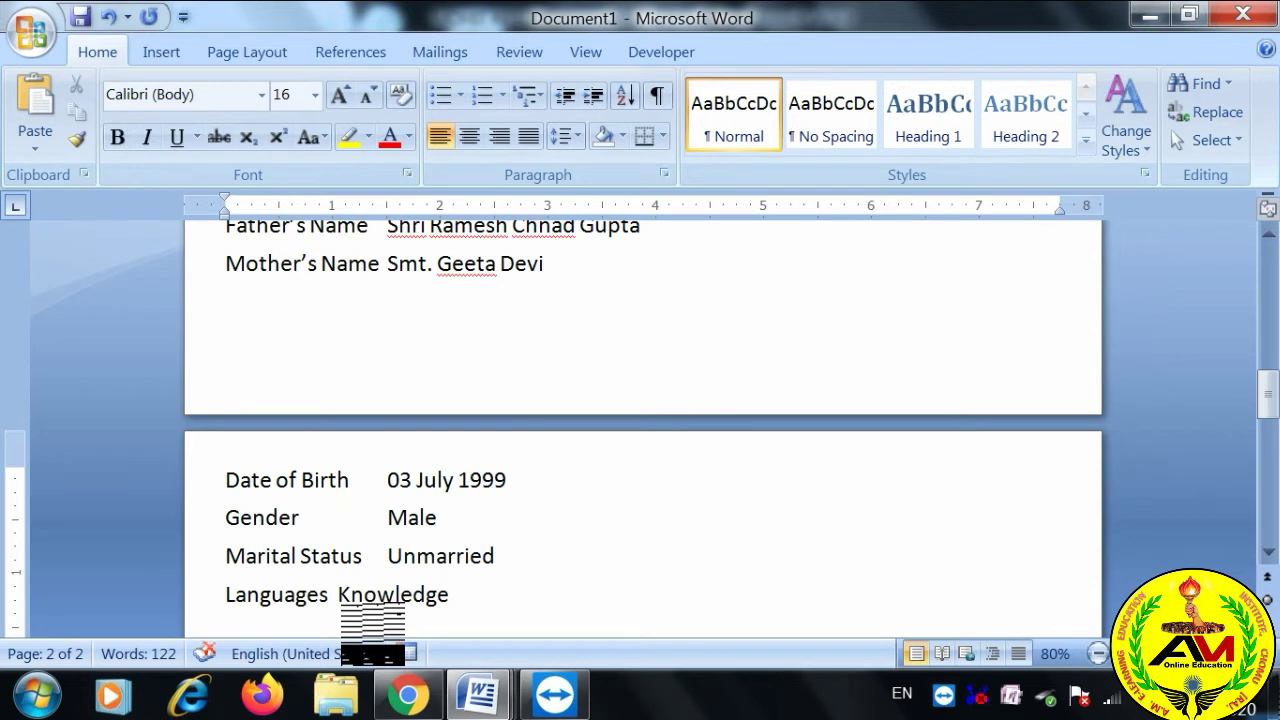
{"action": "key", "text": "Tab"}
{"action": "type", "text": "Hindi"}
{"action": "type", "text": ", English"}
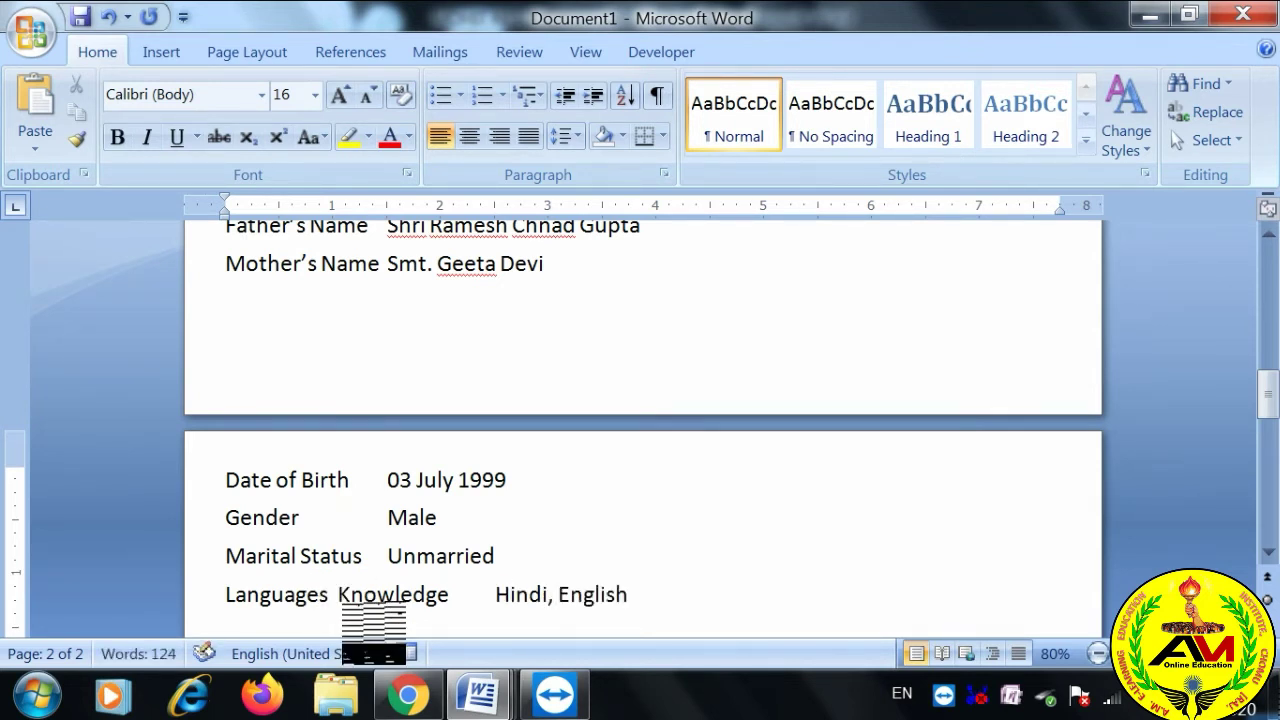
{"action": "type", "text": ", Raj"}
{"action": "type", "text": "asthani "}
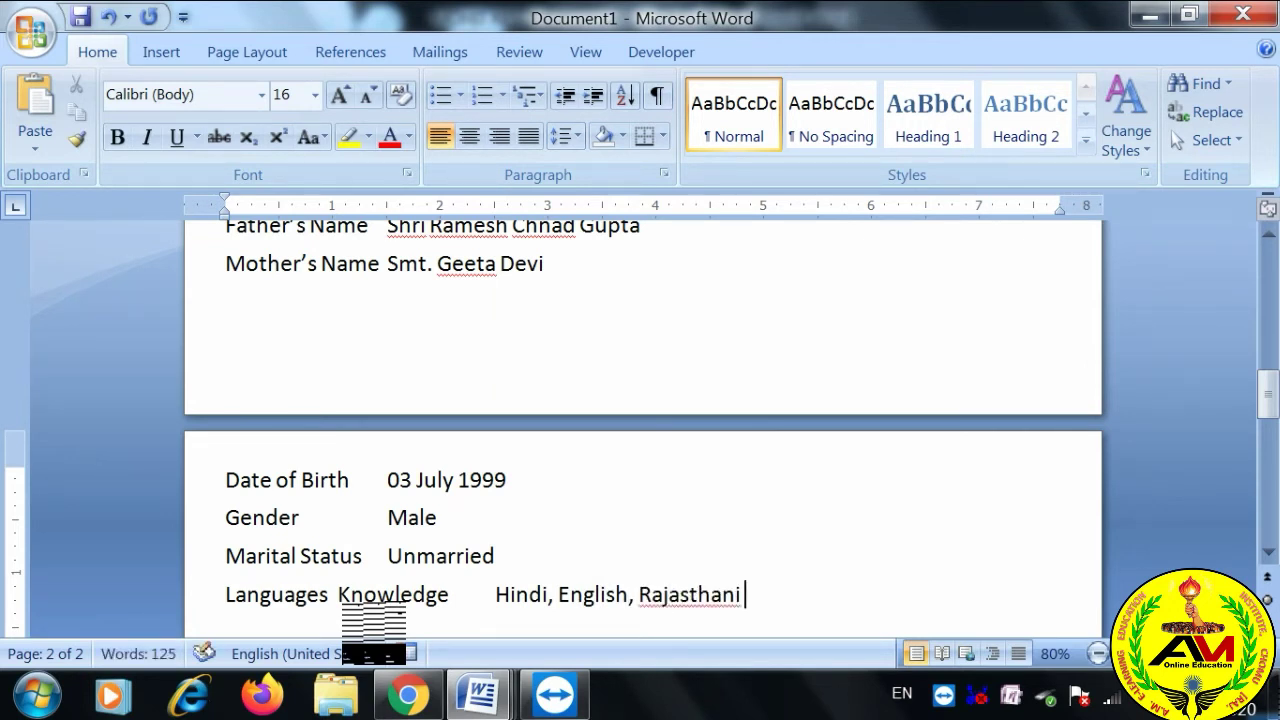
{"action": "type", "text": ","}
{"action": "key", "text": "BackSpace"}
{"action": "key", "text": "BackSpace"}
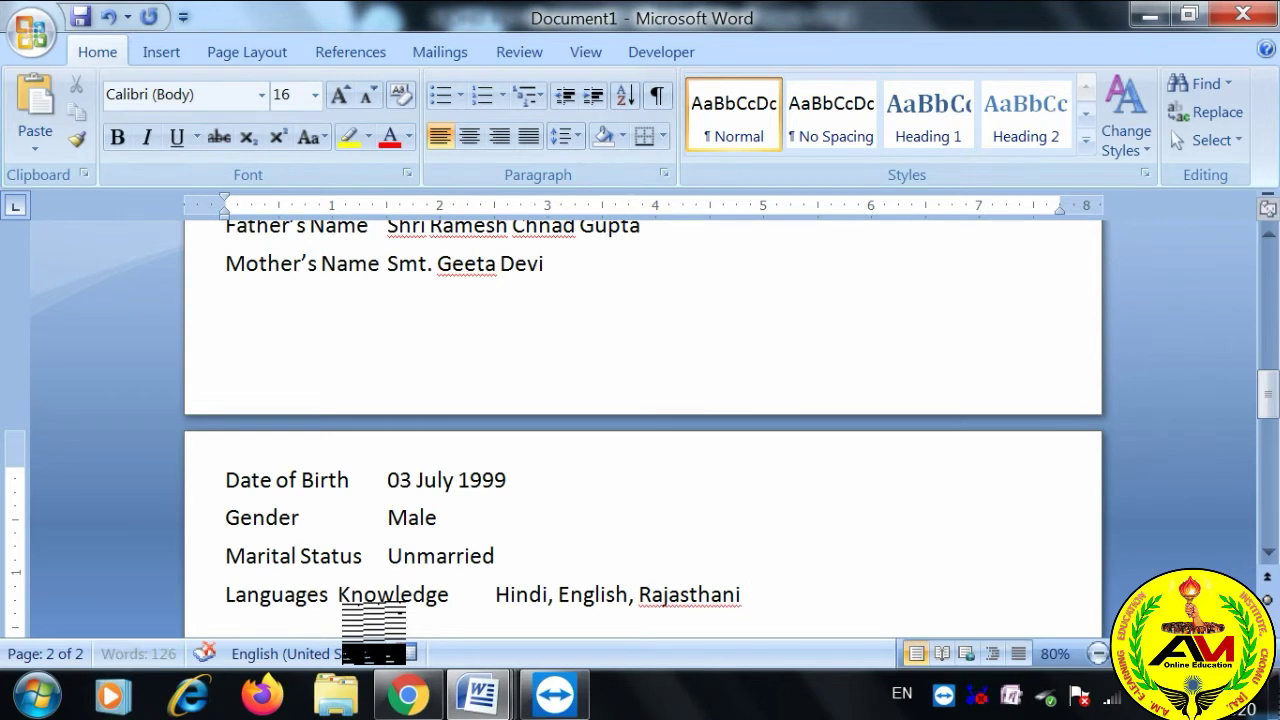
{"action": "key", "text": "Return"}
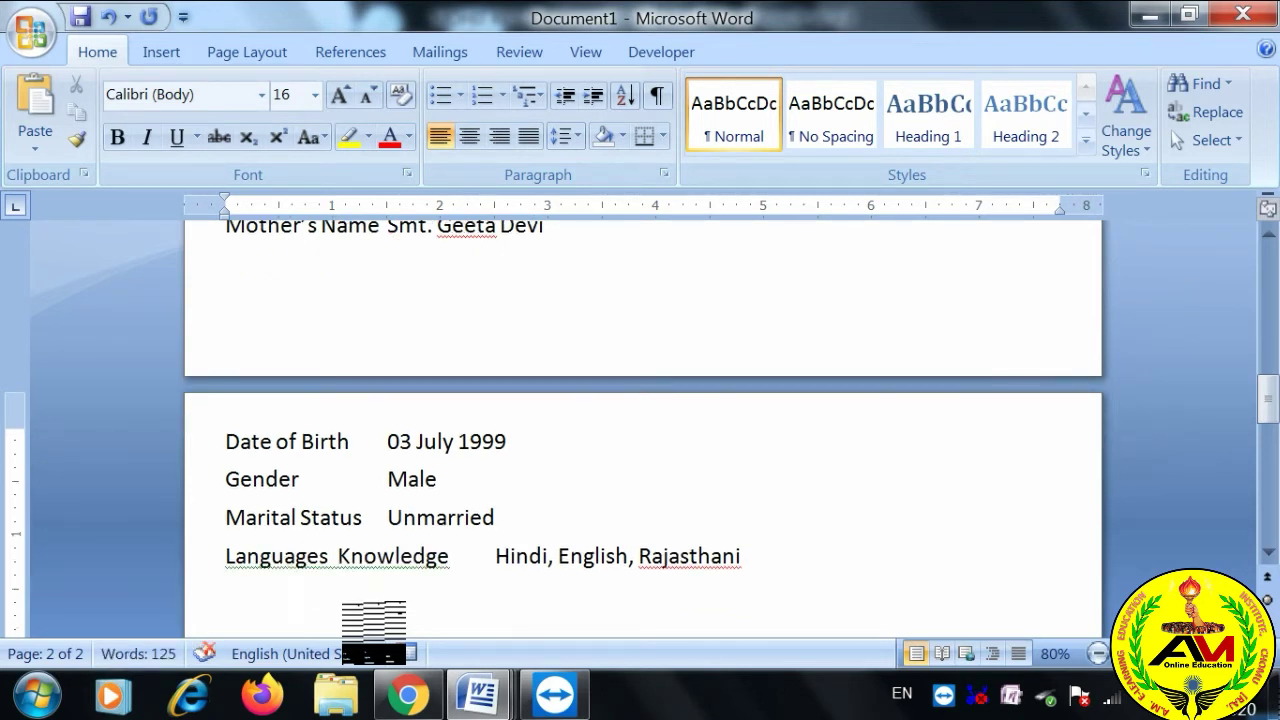
Add a Nationality line reading 'Indian'.
{"action": "type", "text": "N"}
{"action": "key", "text": "BackSpace"}
{"action": "key", "text": "BackSpace"}
{"action": "key", "text": "BackSpace"}
{"action": "type", "text": "n"}
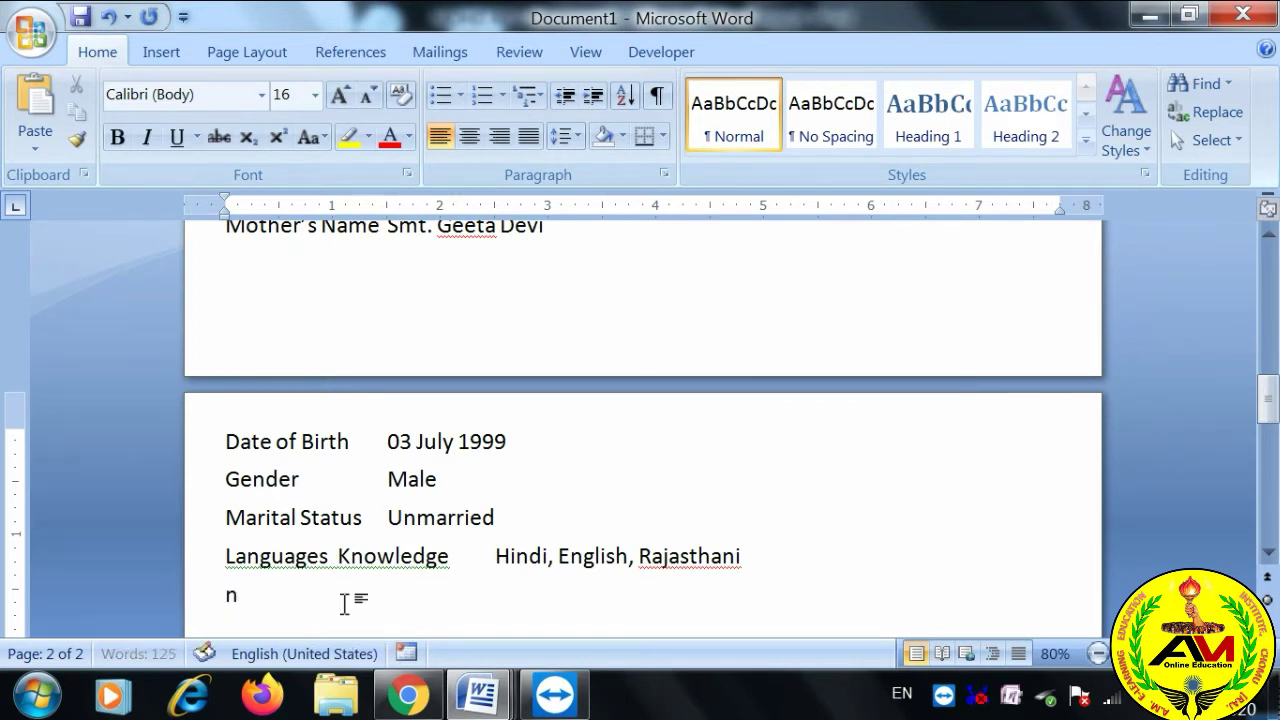
{"action": "key", "text": "BackSpace"}
{"action": "type", "text": "Na"}
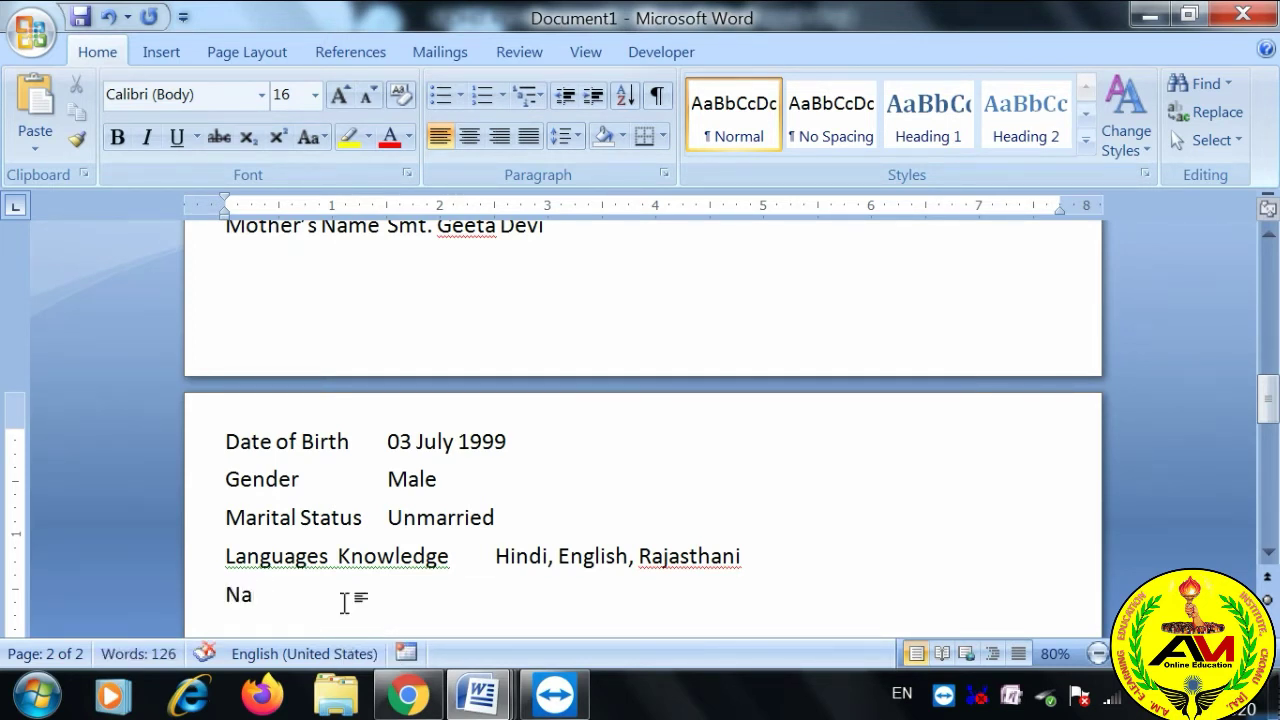
{"action": "key", "text": "BackSpace"}
{"action": "type", "text": "ation"}
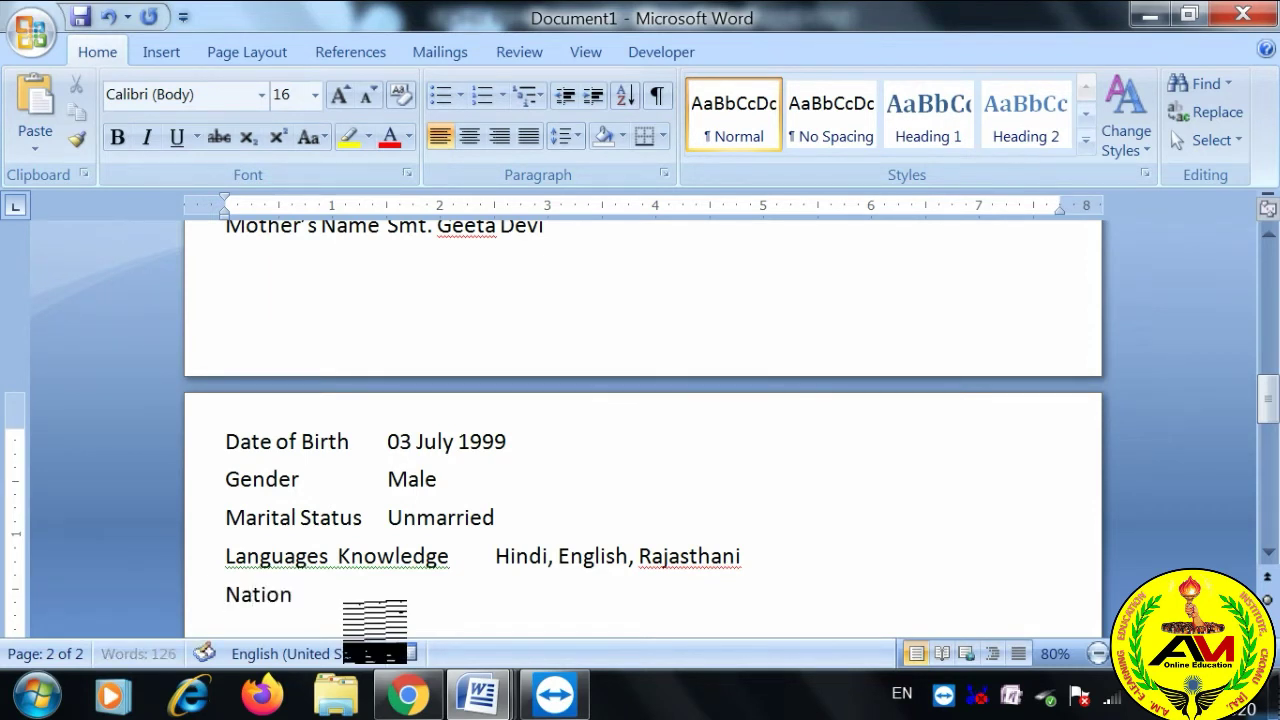
{"action": "type", "text": "ality"}
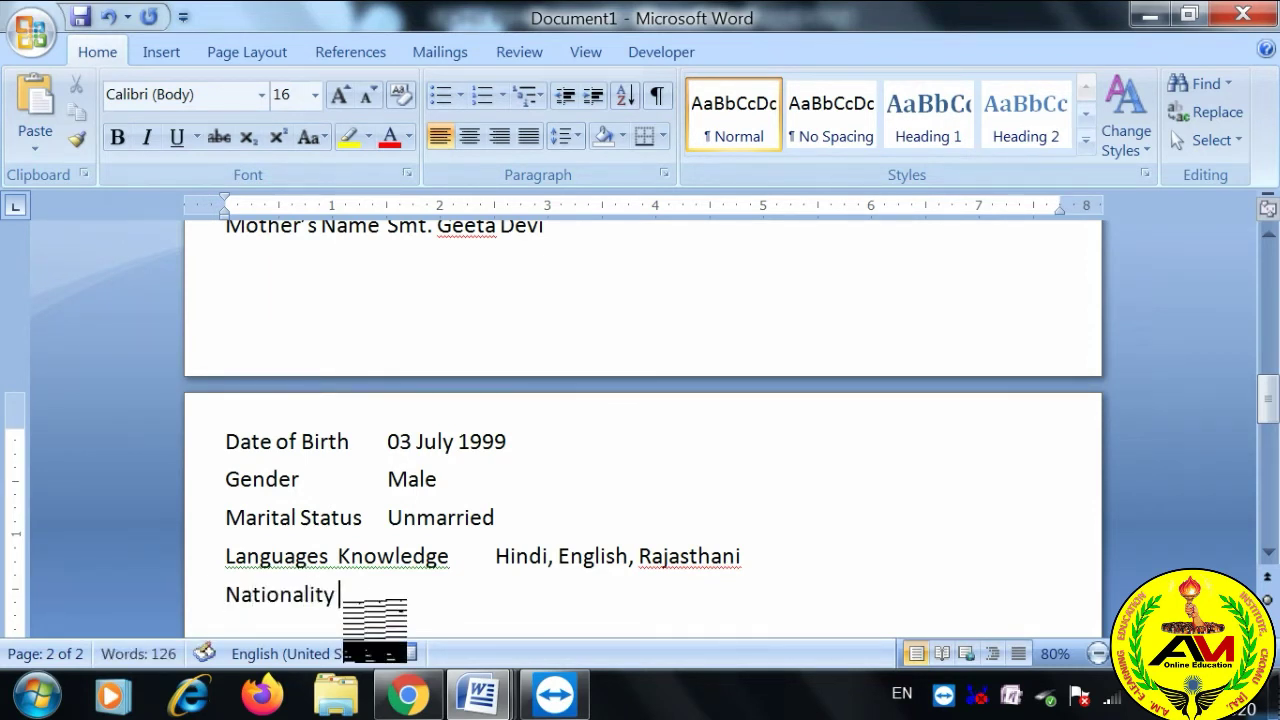
{"action": "key", "text": "Tab"}
{"action": "type", "text": "Indian"}
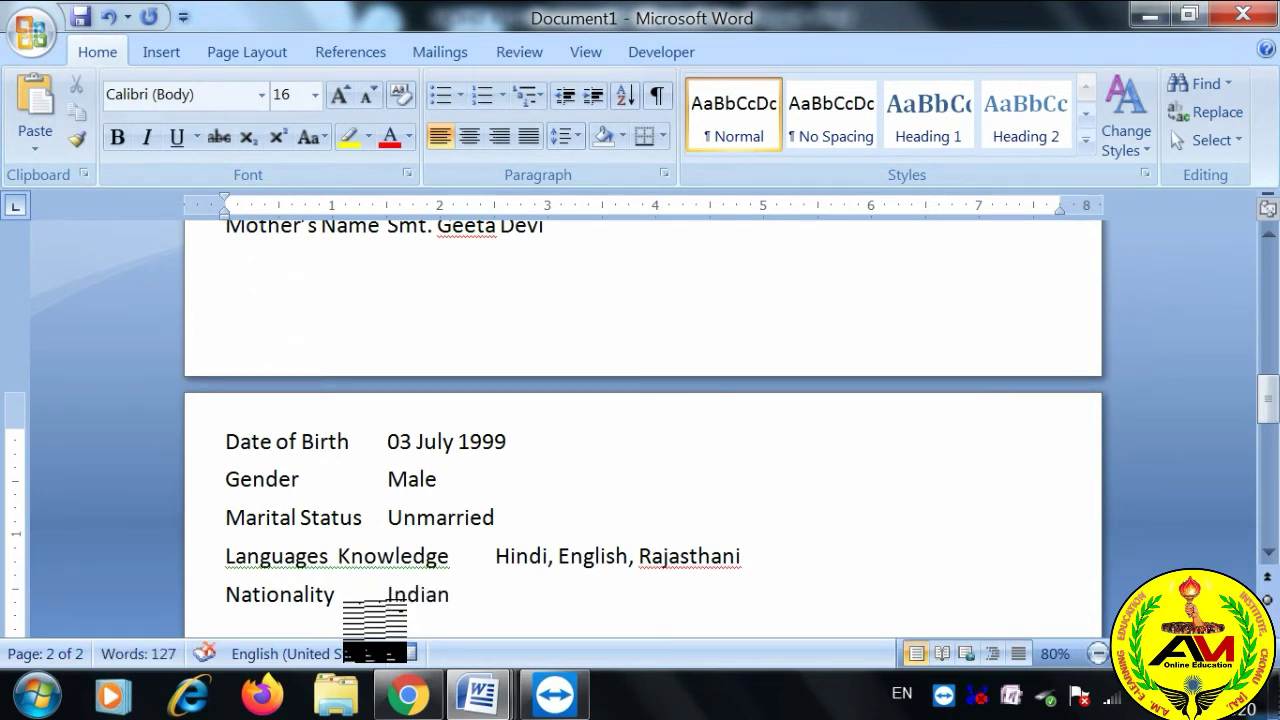
{"action": "key", "text": "Return"}
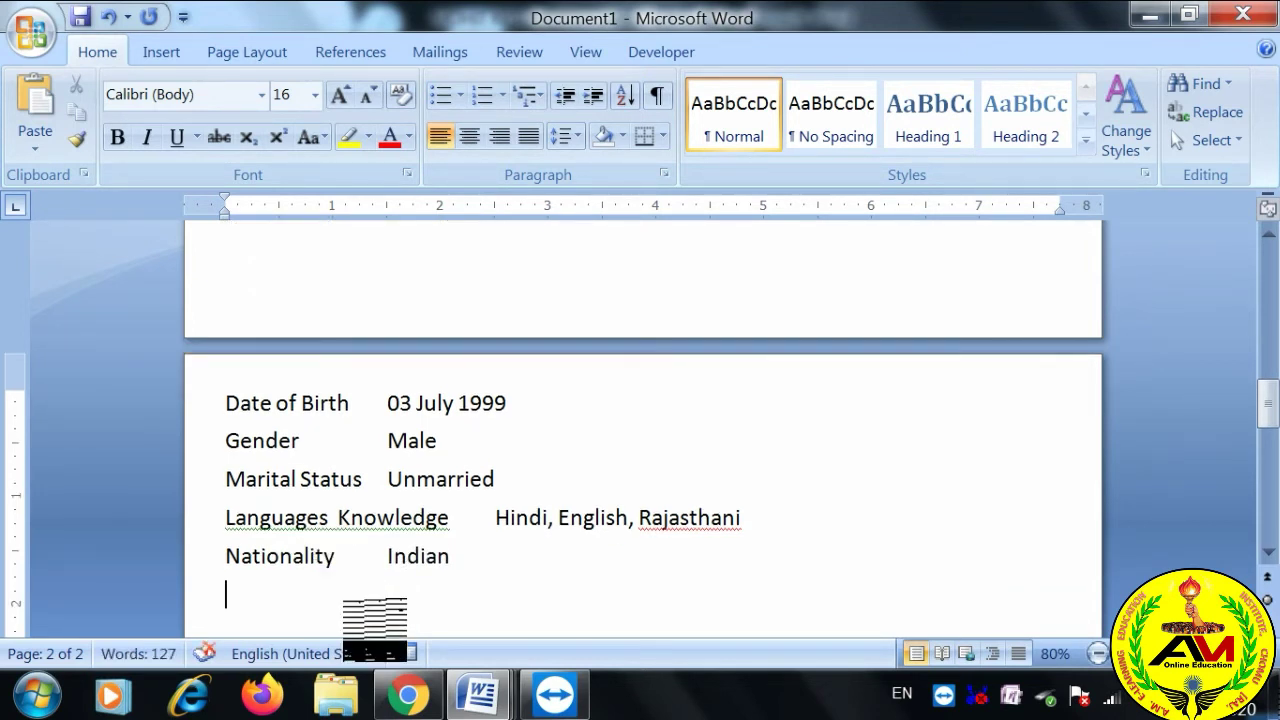
Add a Hobbies line reading 'Hard Working, Teaching'.
{"action": "type", "text": "Hob"}
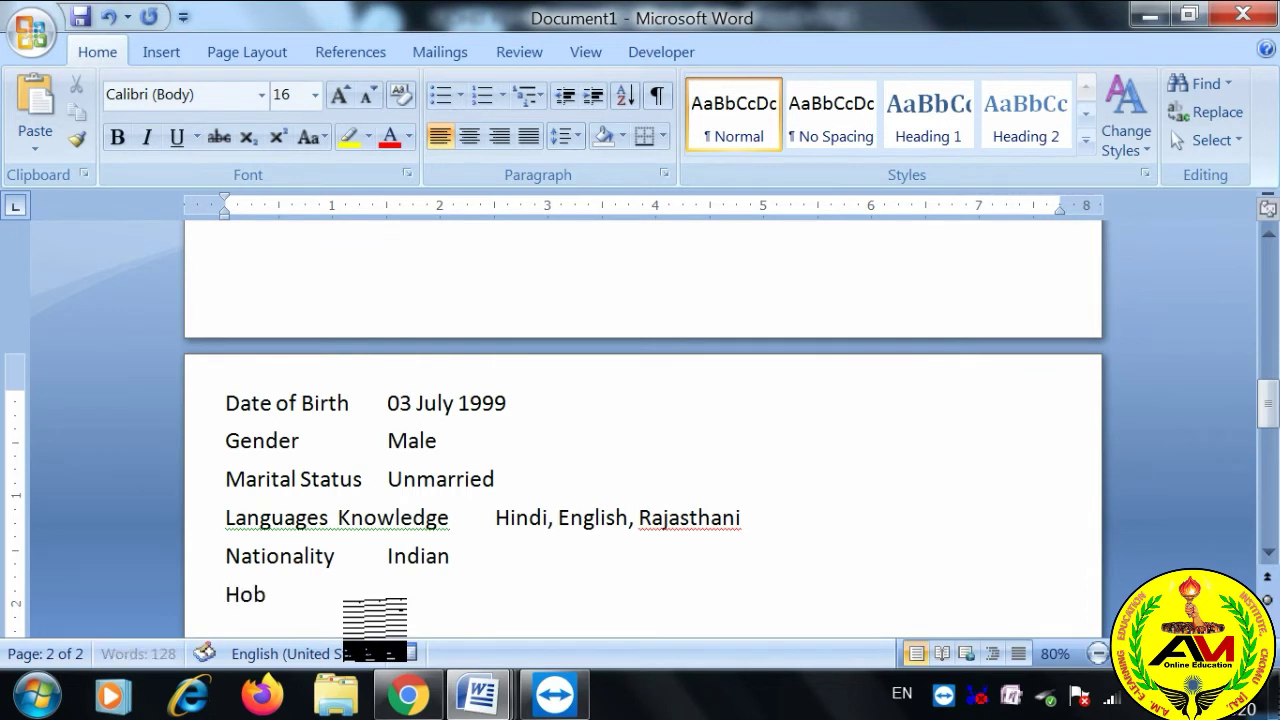
{"action": "type", "text": "bies"}
{"action": "key", "text": "Tab"}
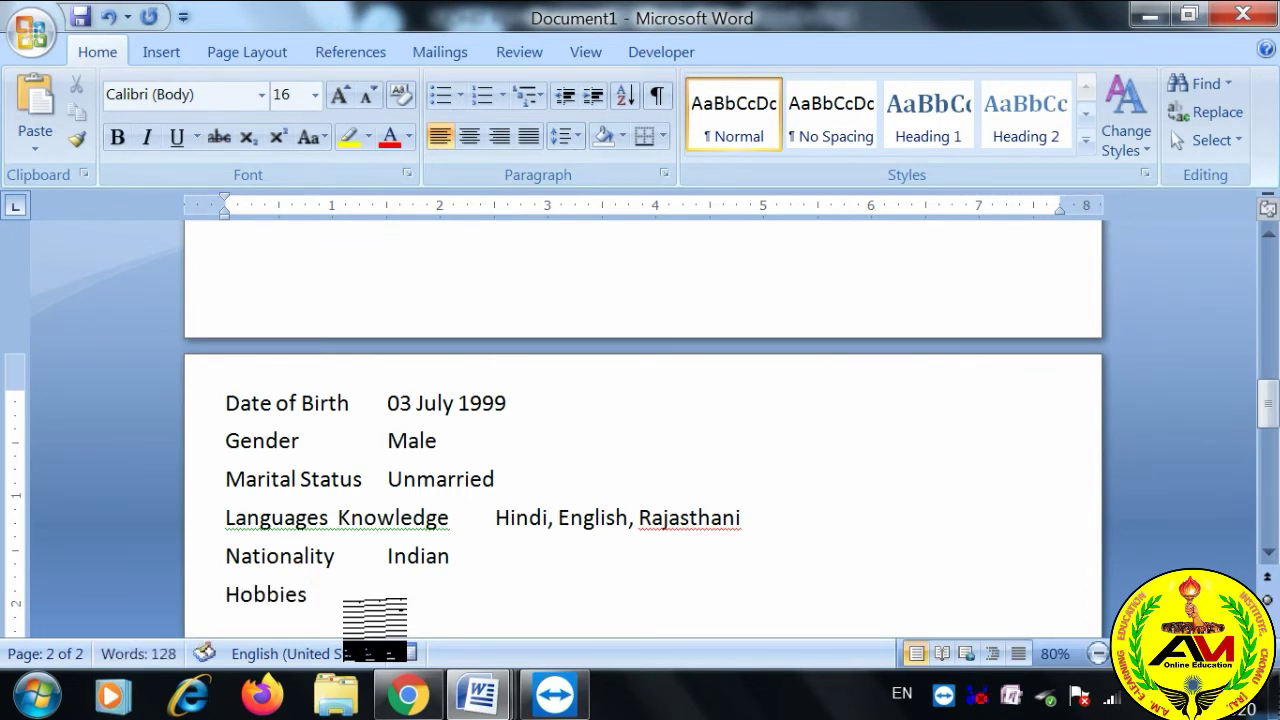
{"action": "type", "text": "Hard"}
{"action": "type", "text": " Worki"}
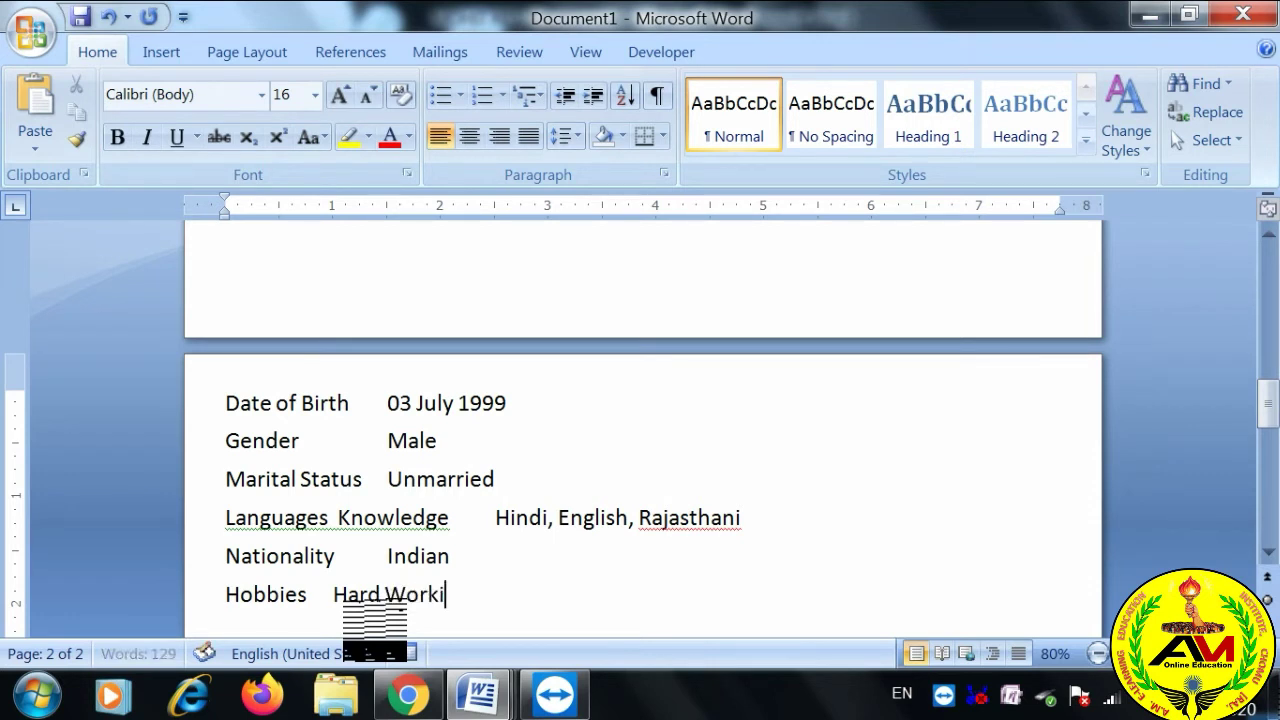
{"action": "type", "text": "ng, "}
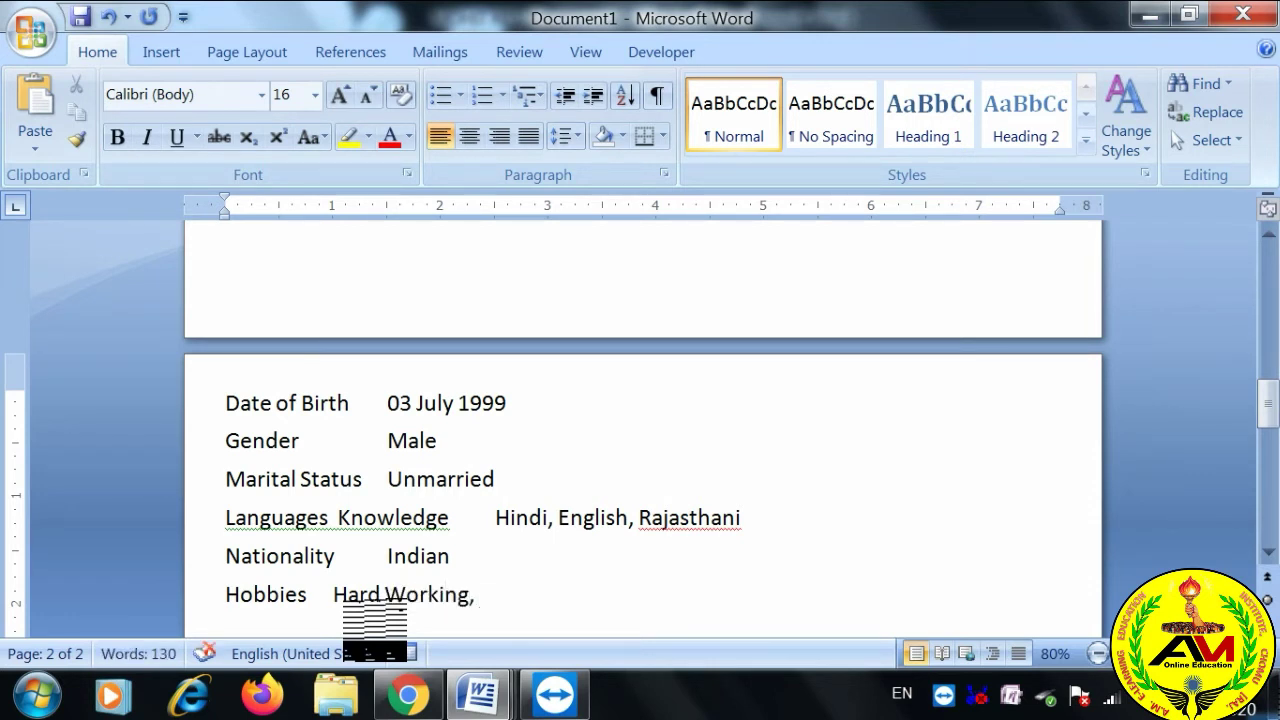
{"action": "type", "text": "Teaching"}
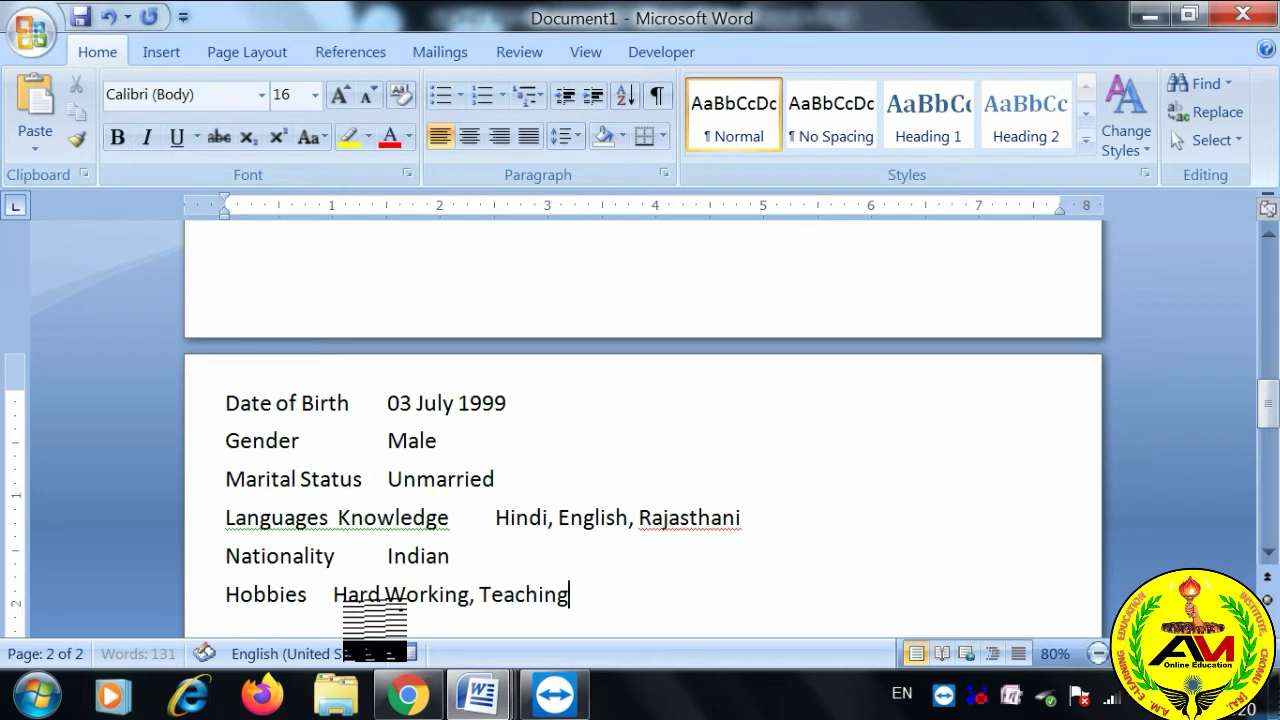
{"action": "type", "text": "i"}
{"action": "key", "text": "BackSpace"}
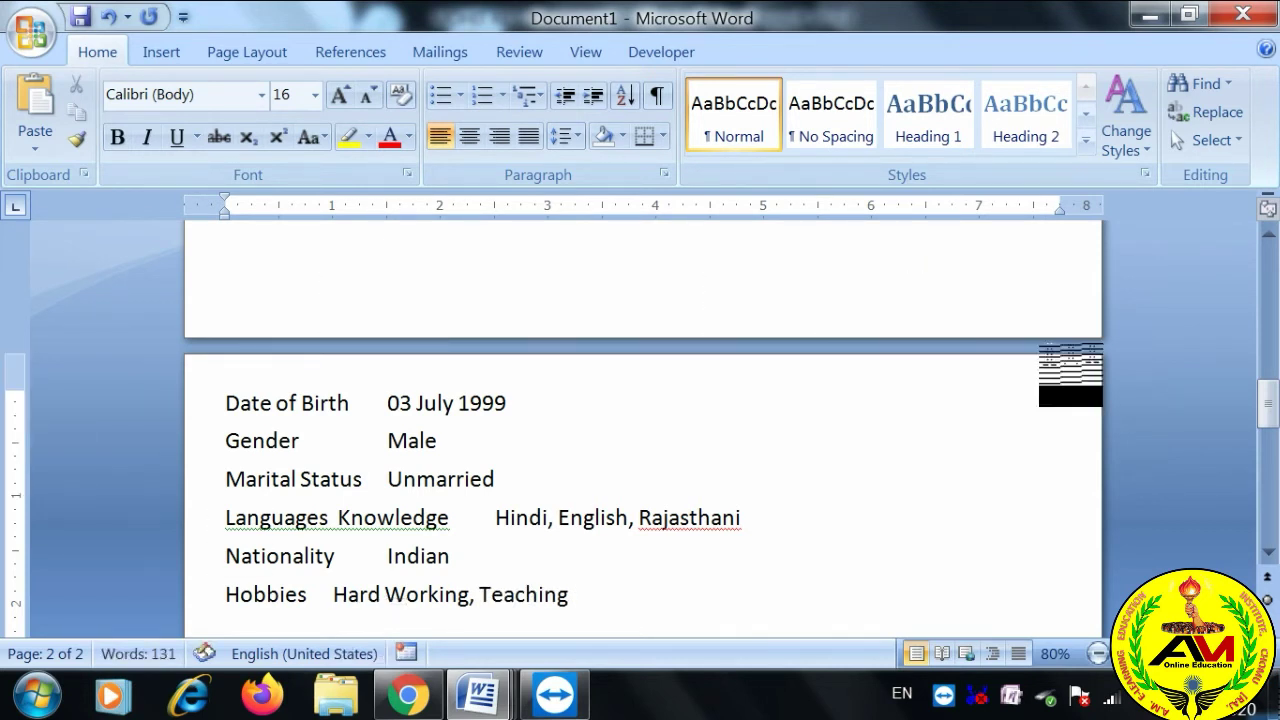
Paste the bold, underlined Work Exprerience heading below Hobbies and retype it as 'Stength'.
{"action": "left_click_drag", "start_coordinate": [1268, 405], "coordinate": [1268, 445]}
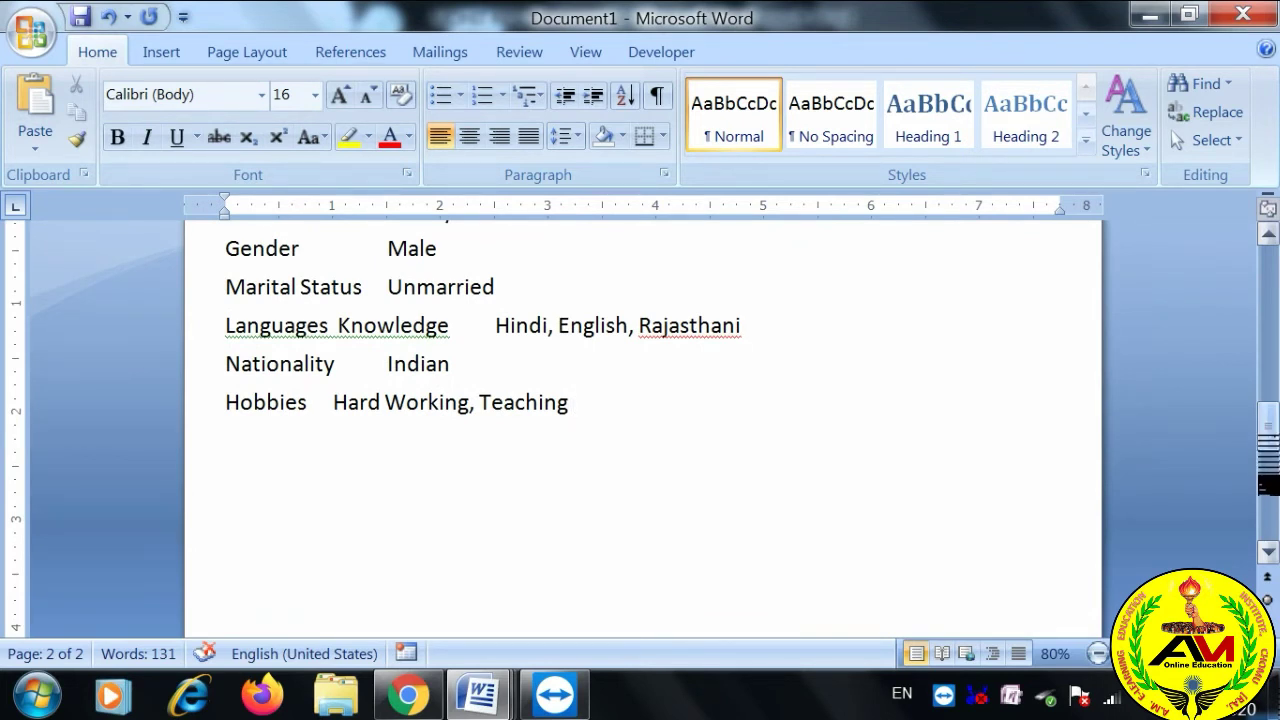
{"action": "left_click", "coordinate": [226, 440]}
{"action": "type", "text": "Work Exprerience"}
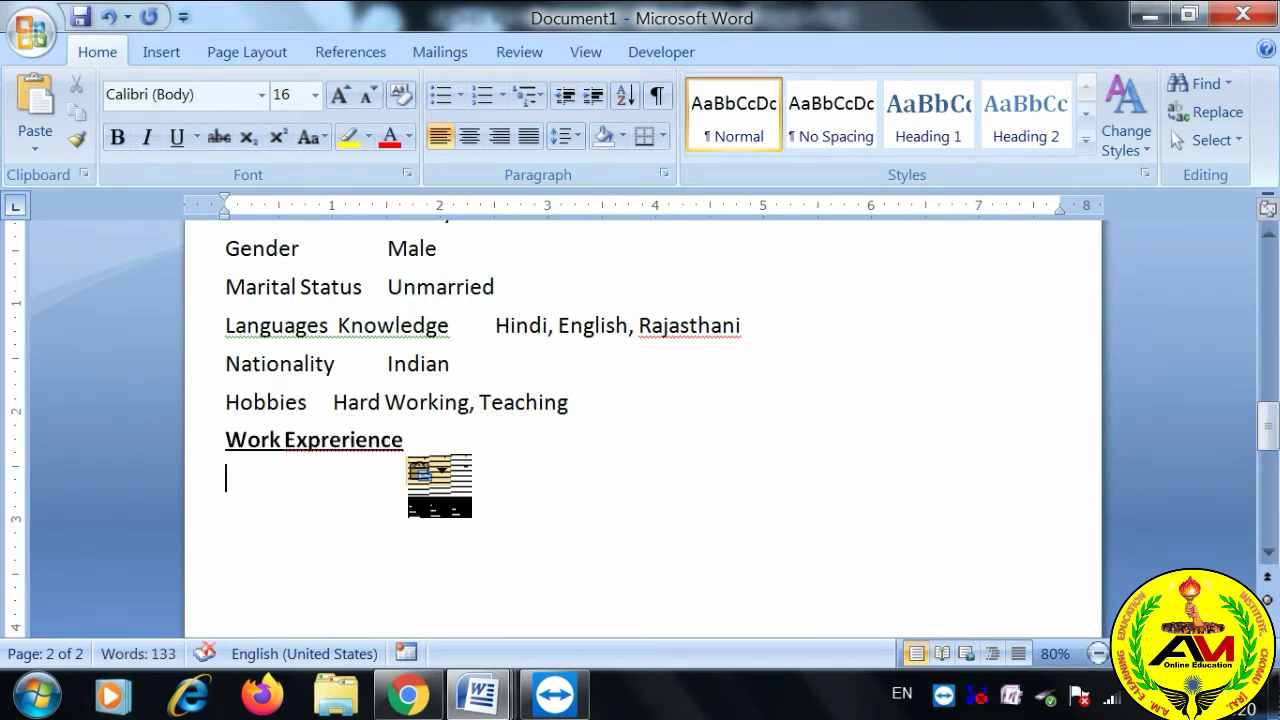
{"action": "key", "text": "shift+Up"}
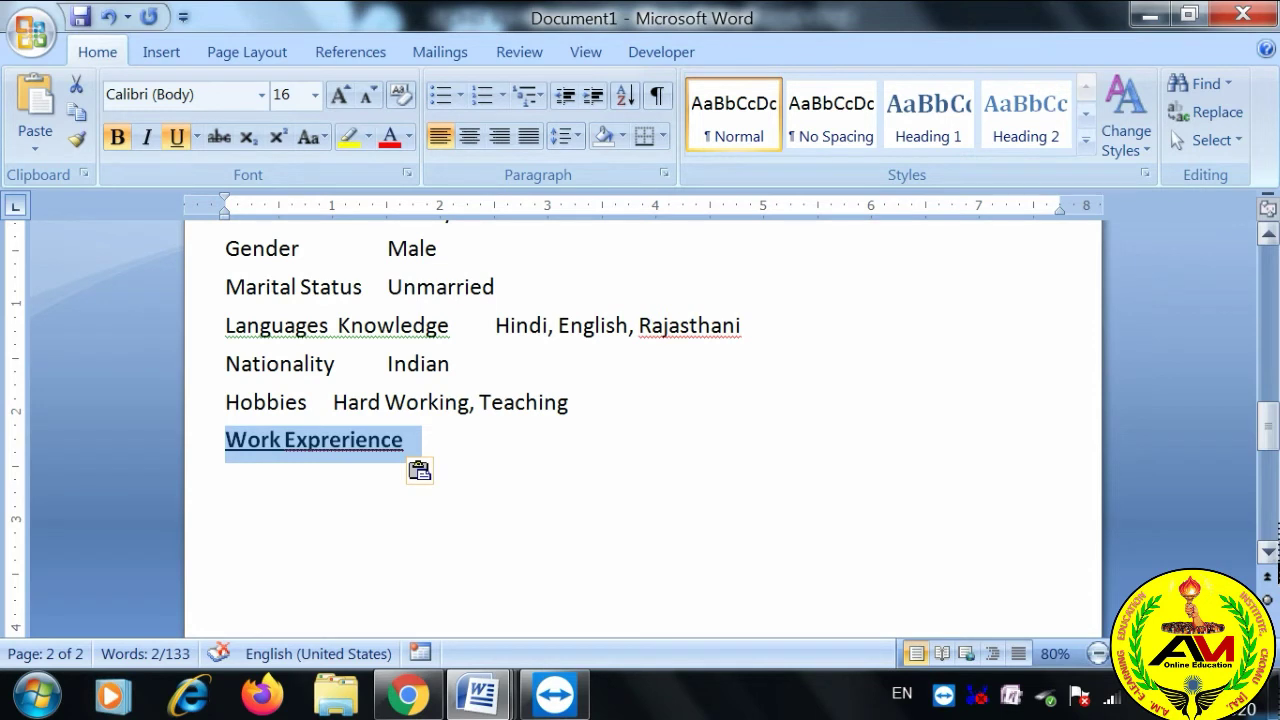
{"action": "type", "text": "Ste"}
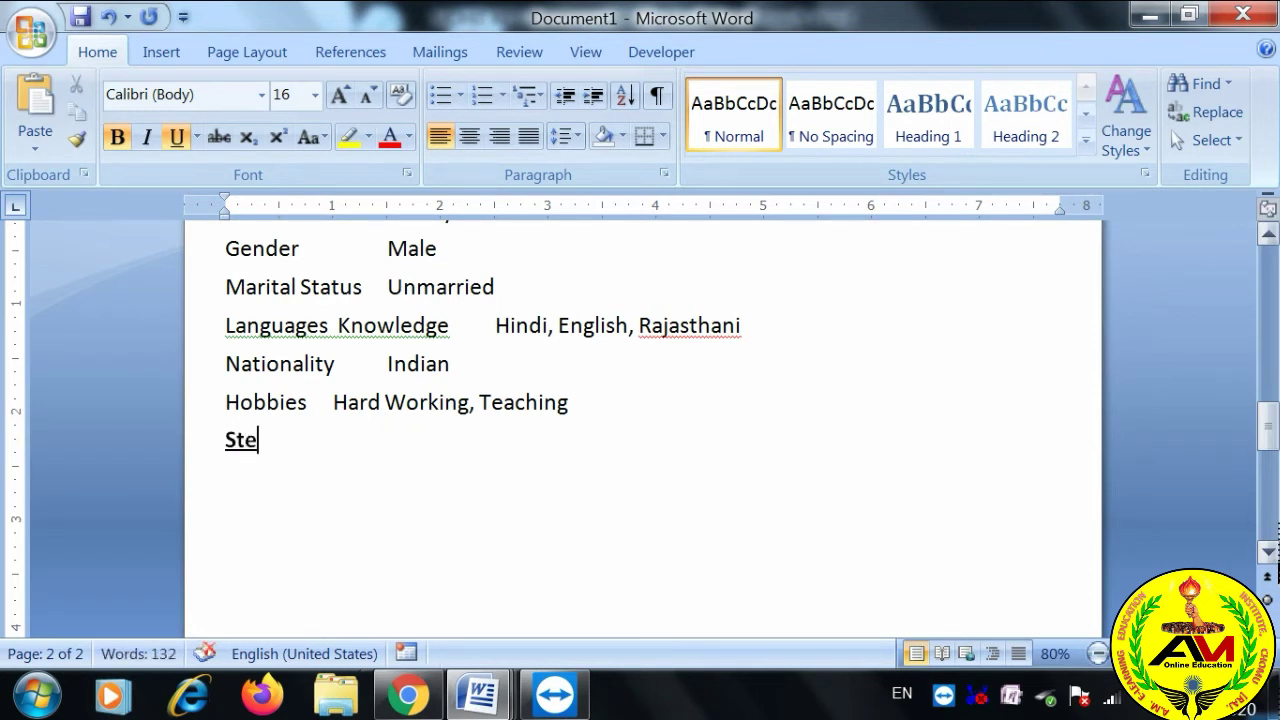
{"action": "type", "text": "ngth"}
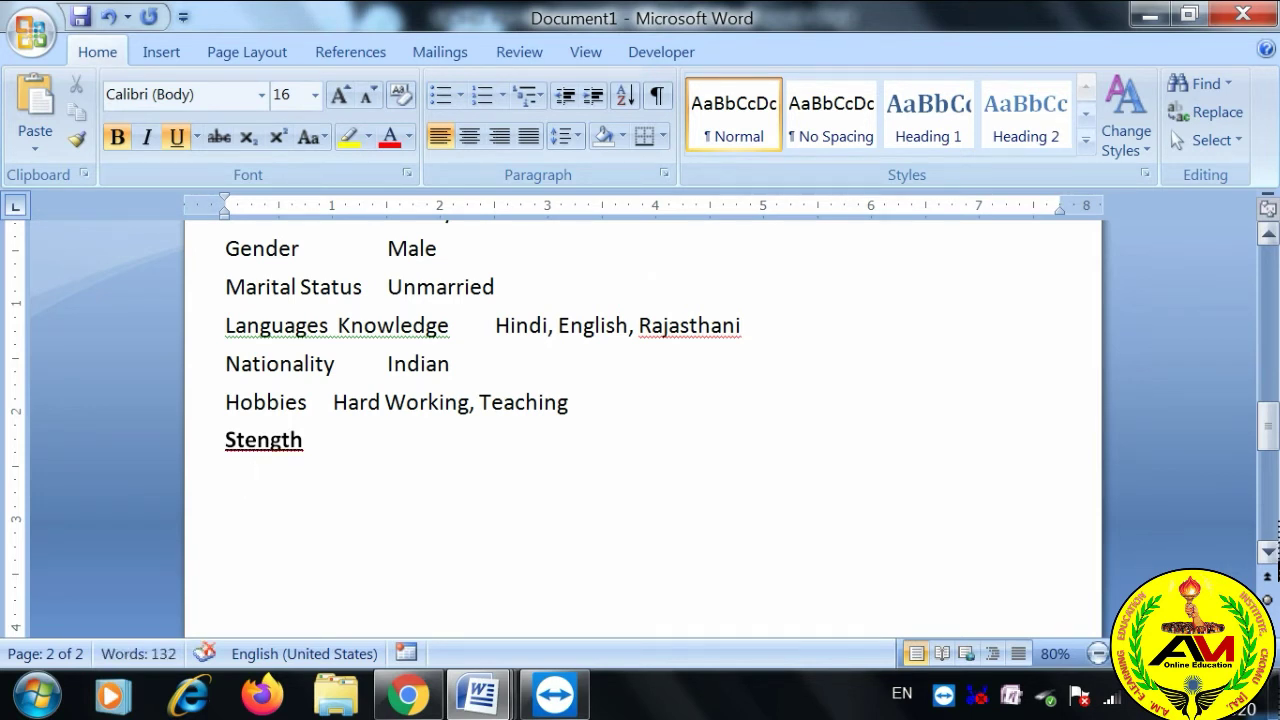
Type 'Determination Ready to take initiative.' as the first strength under the Stength heading.
{"action": "left_click", "coordinate": [284, 470]}
{"action": "type", "text": "Deter"}
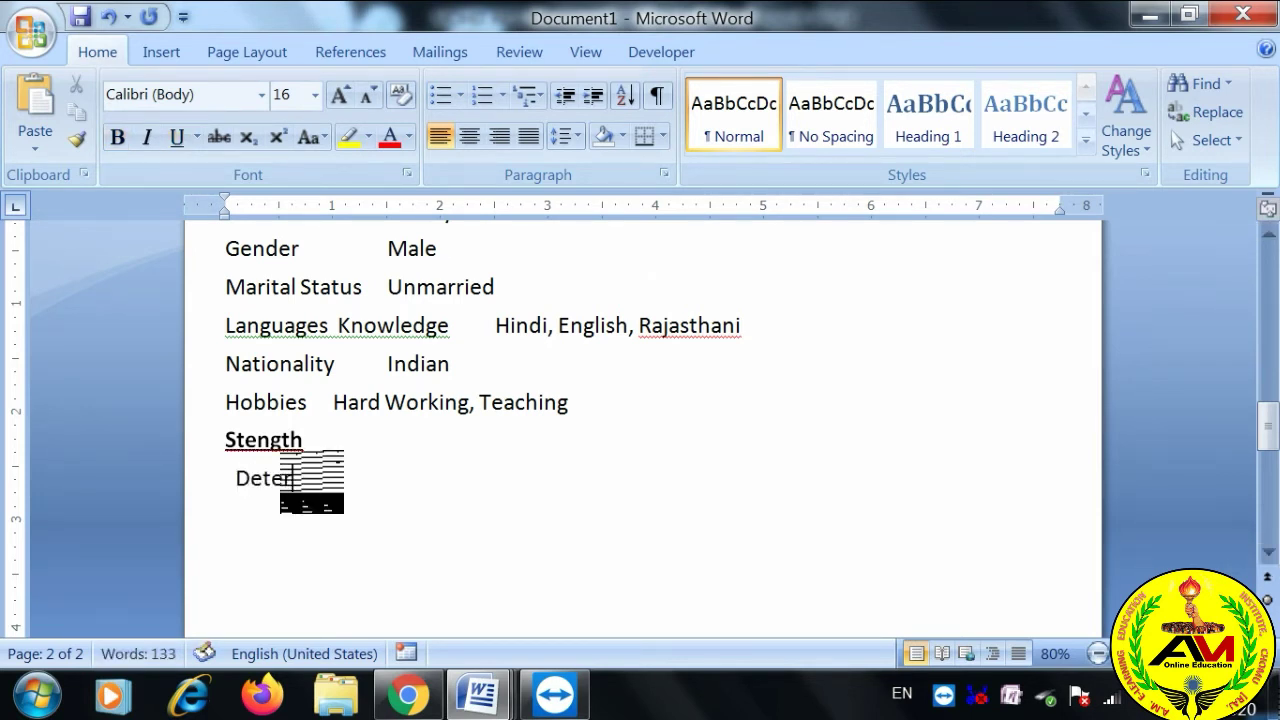
{"action": "type", "text": "mination"}
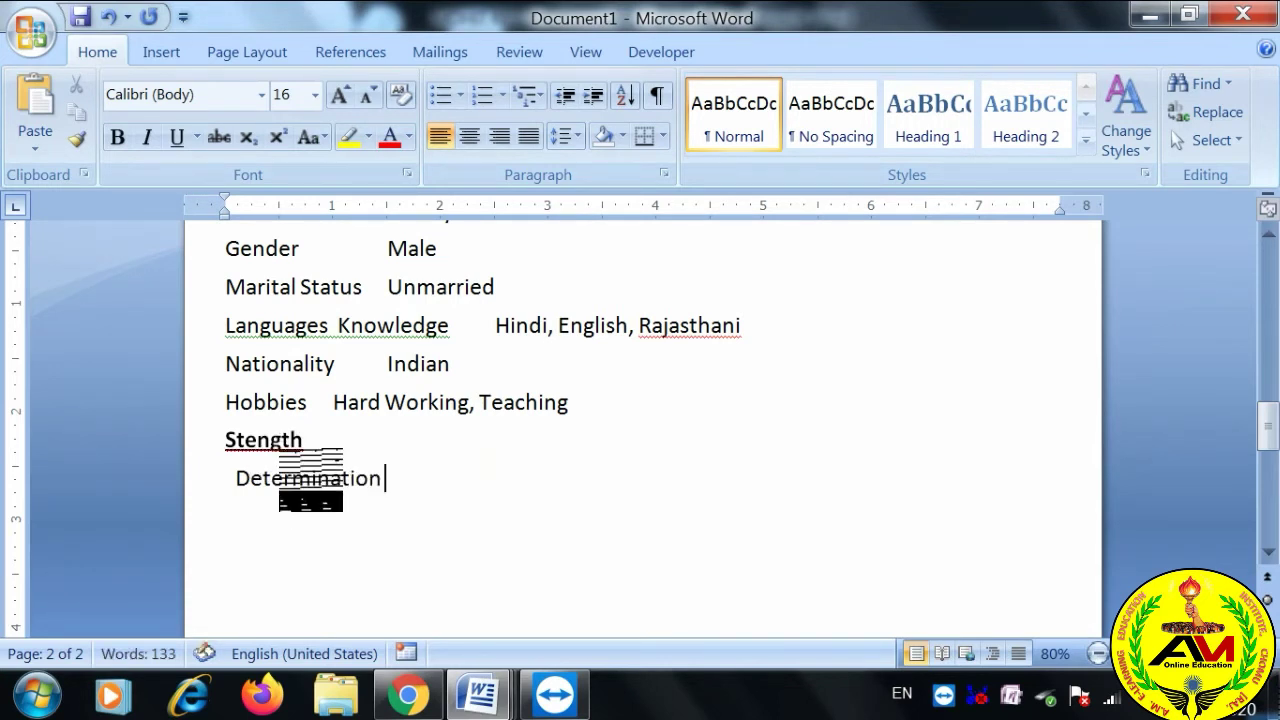
{"action": "type", "text": " Rea"}
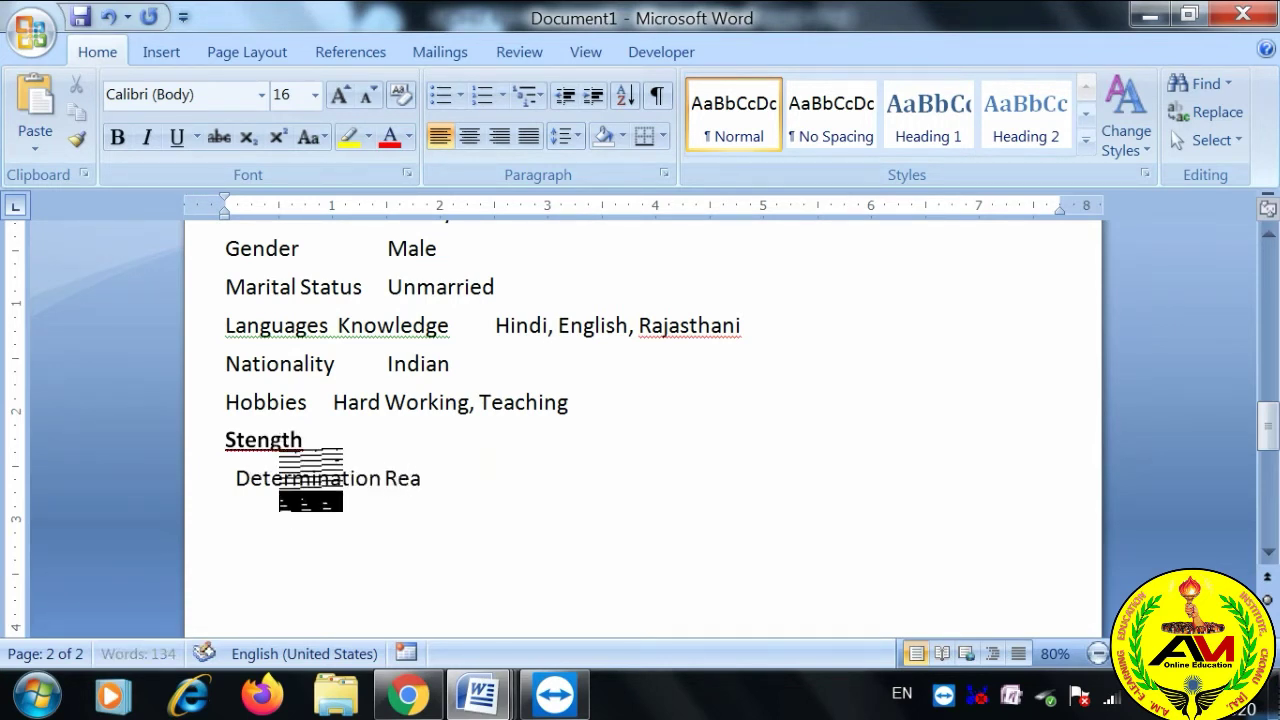
{"action": "type", "text": "dy to take"}
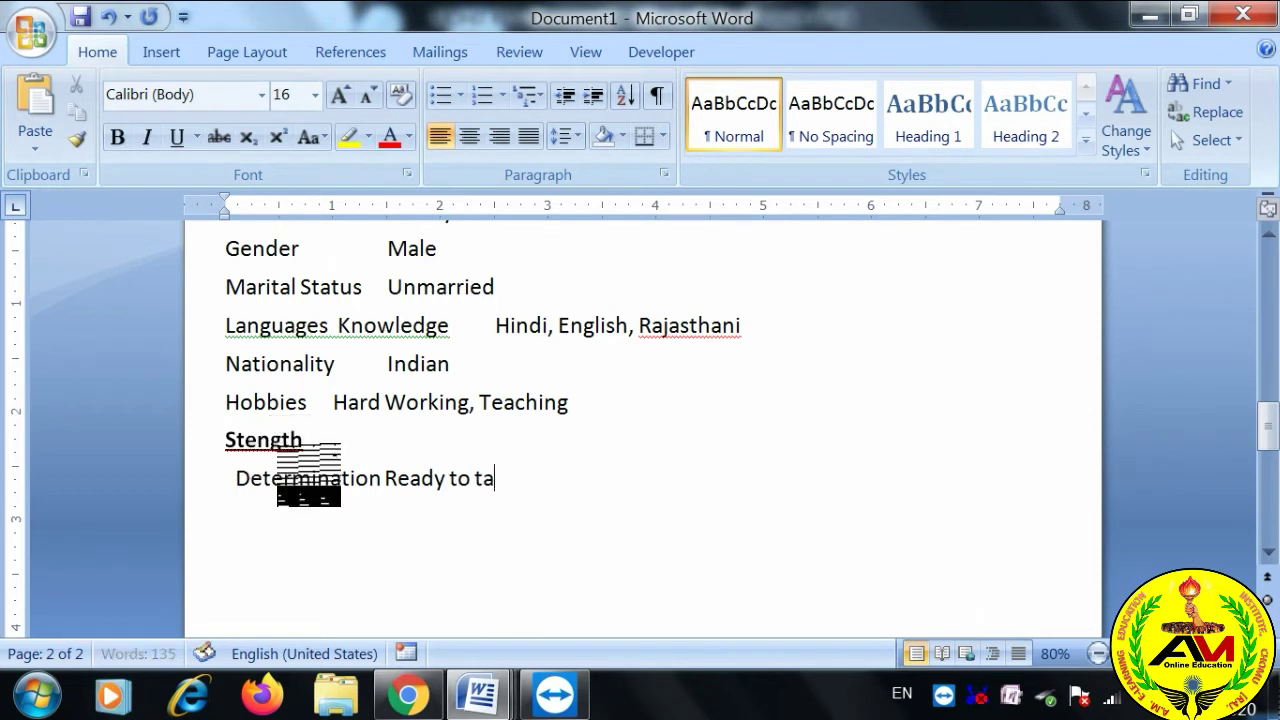
{"action": "type", "text": " ini"}
{"action": "type", "text": "tiat"}
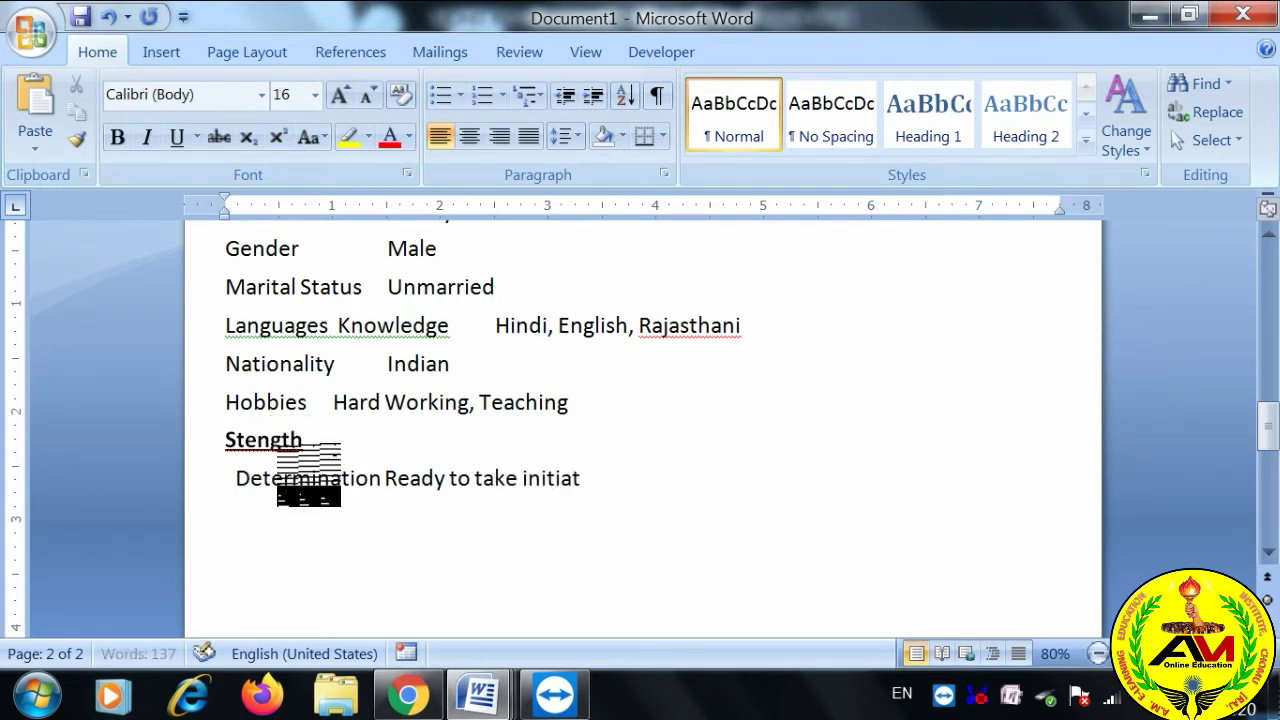
{"action": "type", "text": "ive"}
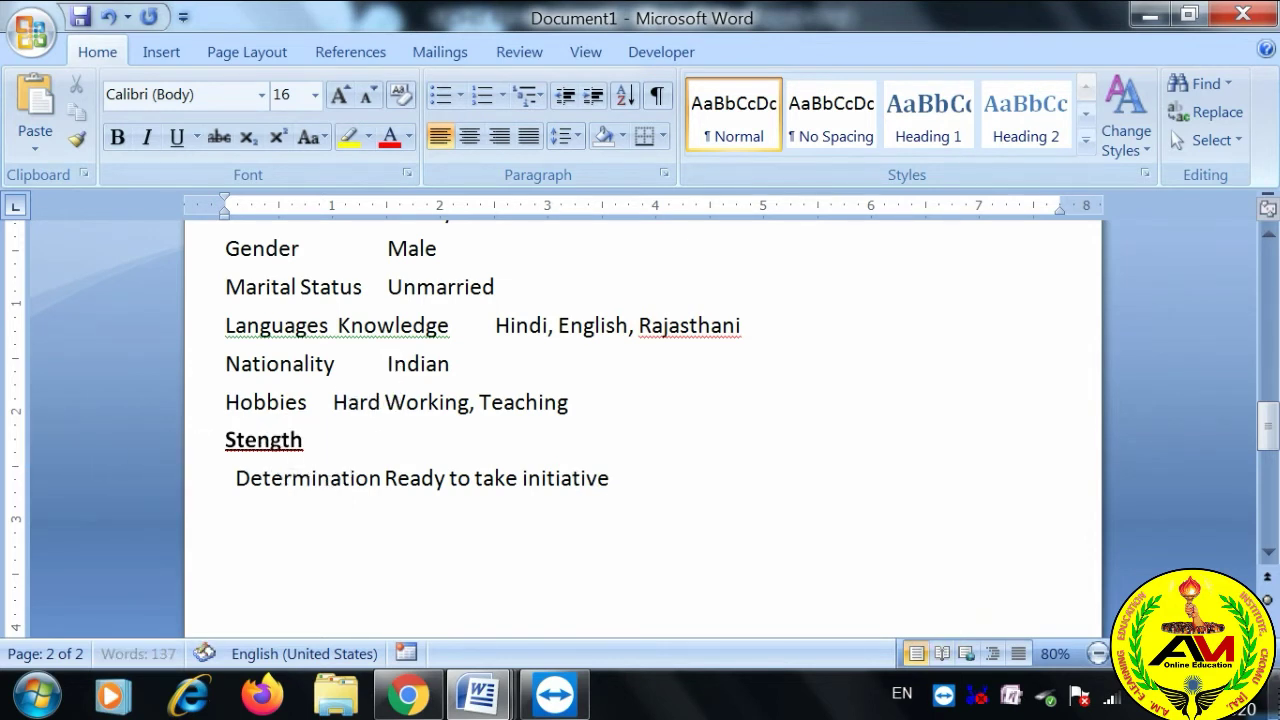
{"action": "key", "text": "Return"}
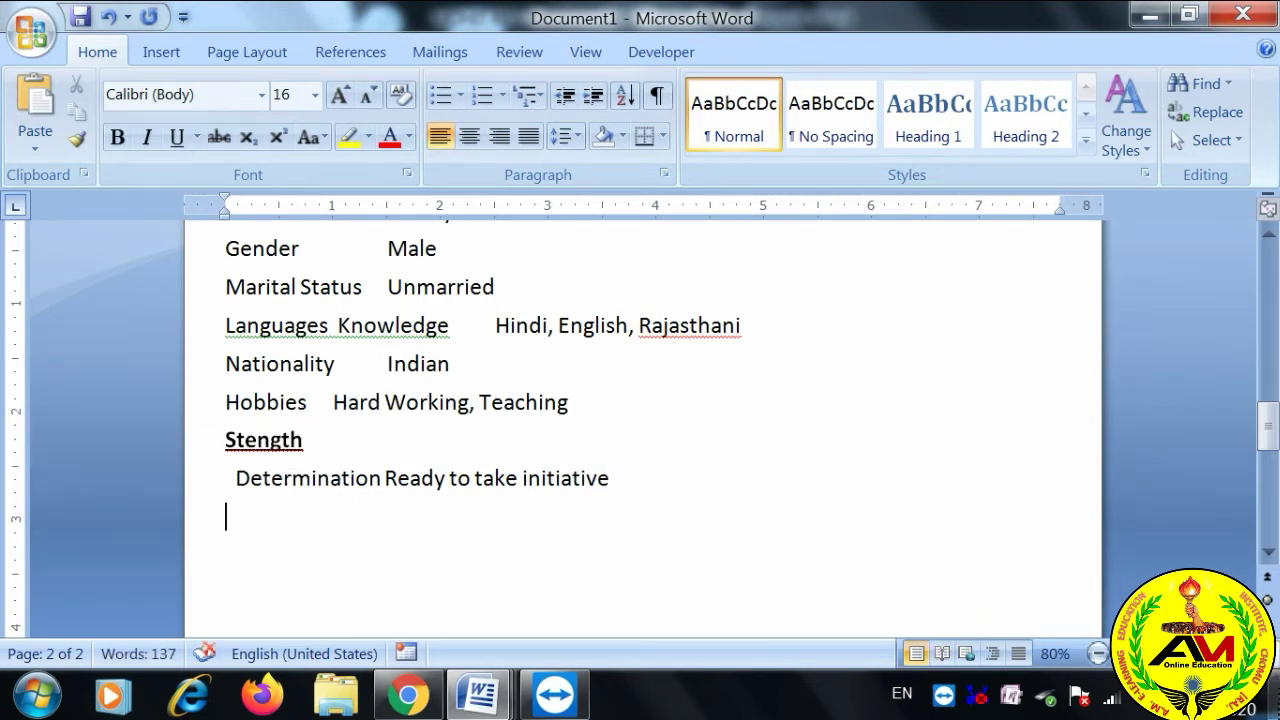
{"action": "key", "text": "BackSpace"}
{"action": "type", "text": "."}
{"action": "key", "text": "Return"}
Add 'Hard Working and Punctuality' and 'Good Communication Skill.' lines, then two blank lines.
{"action": "type", "text": "Har"}
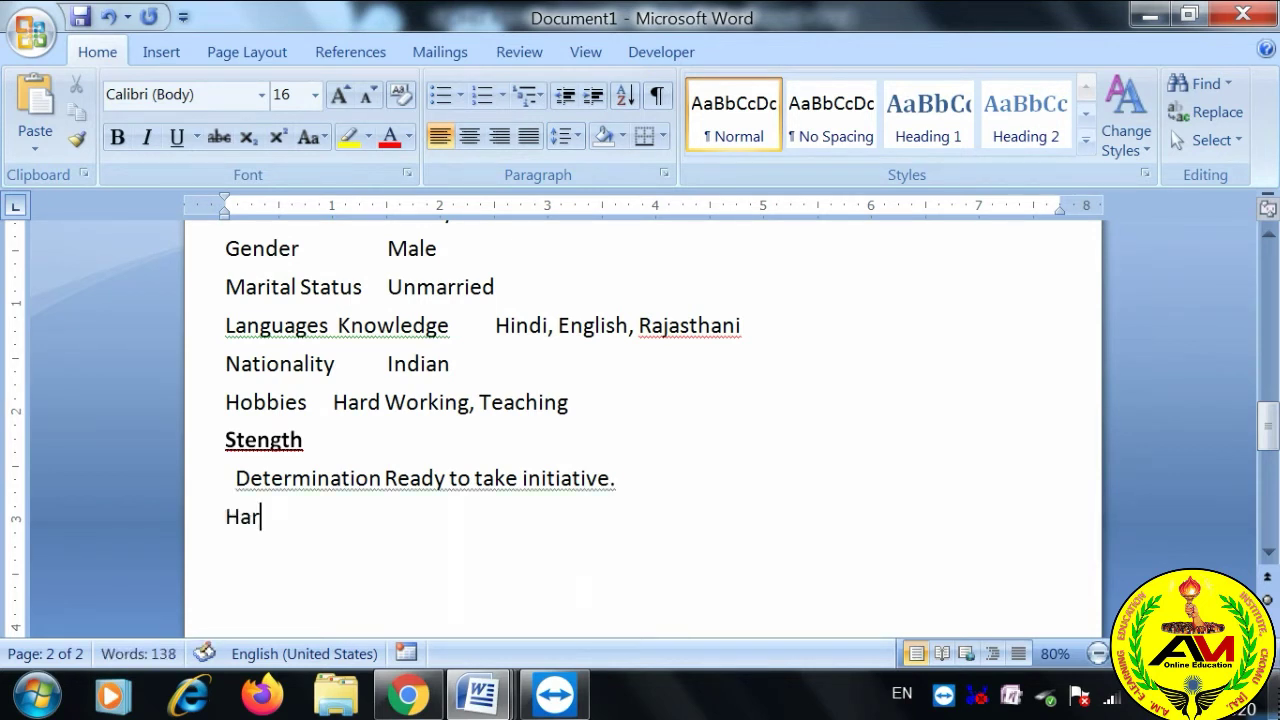
{"action": "type", "text": "d WOr"}
{"action": "key", "text": "BackSpace"}
{"action": "key", "text": "BackSpace"}
{"action": "key", "text": "BackSpace"}
{"action": "type", "text": "Worki"}
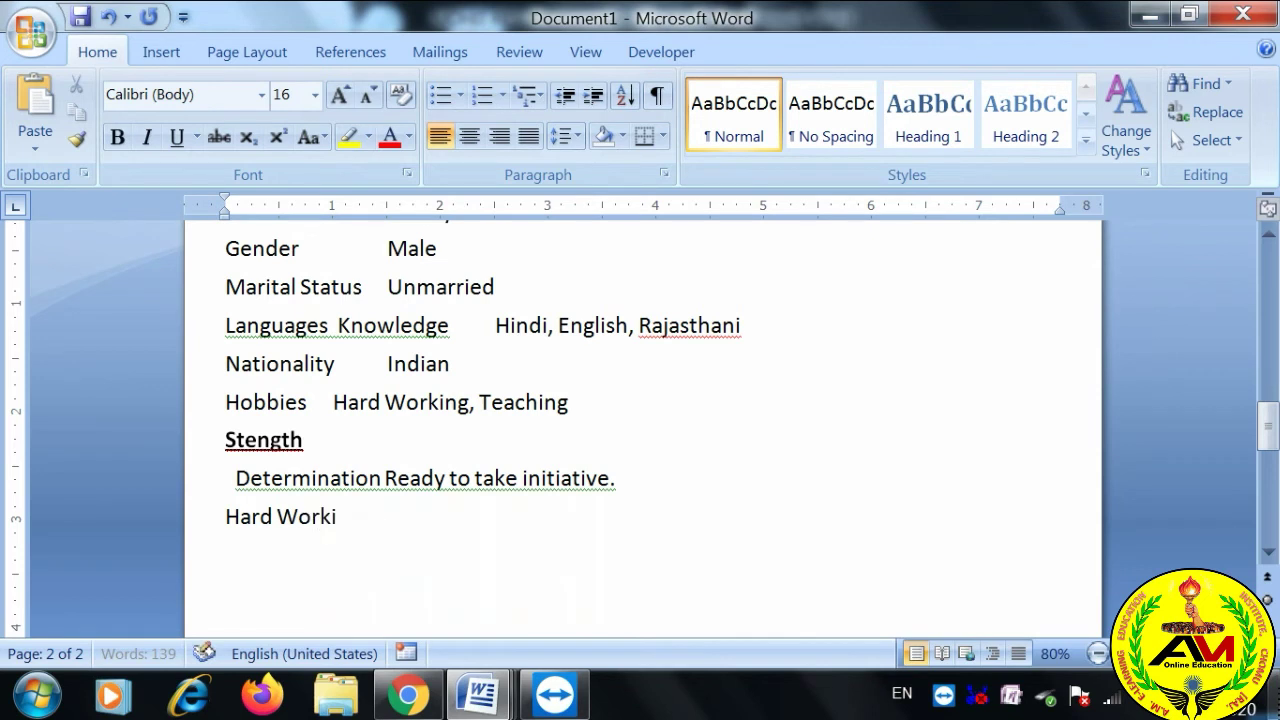
{"action": "type", "text": "ng"}
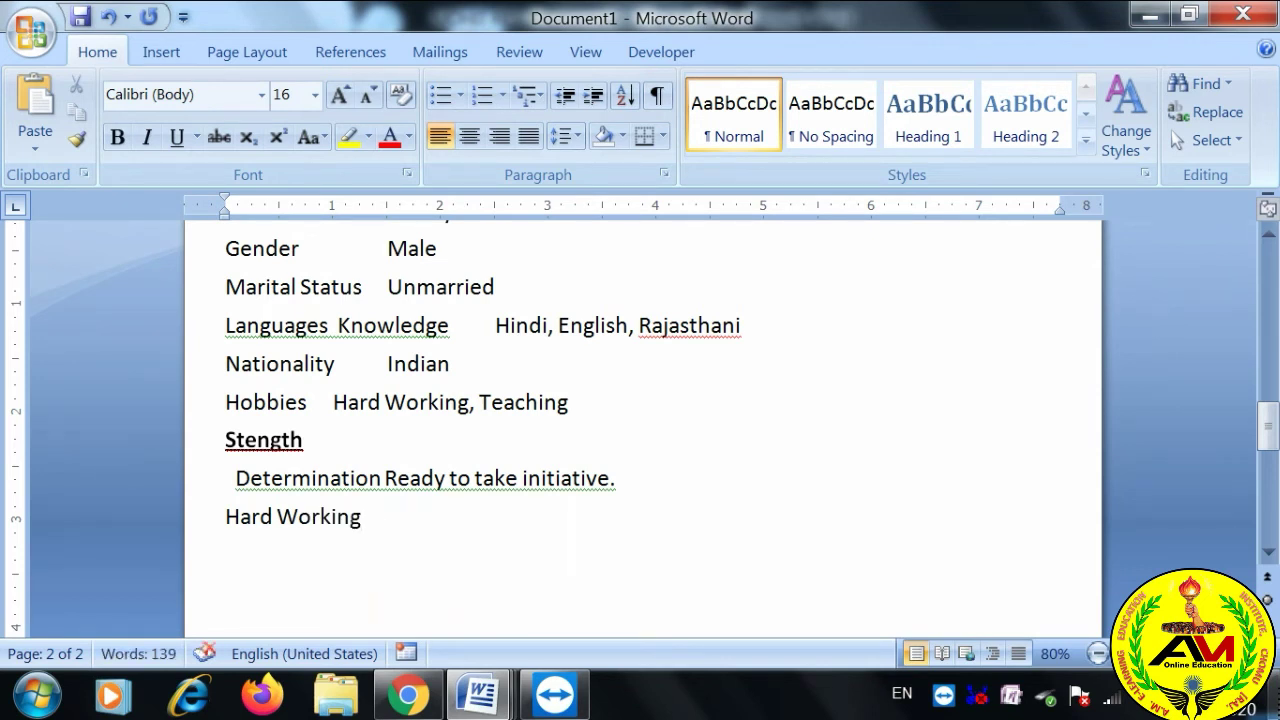
{"action": "type", "text": " and P"}
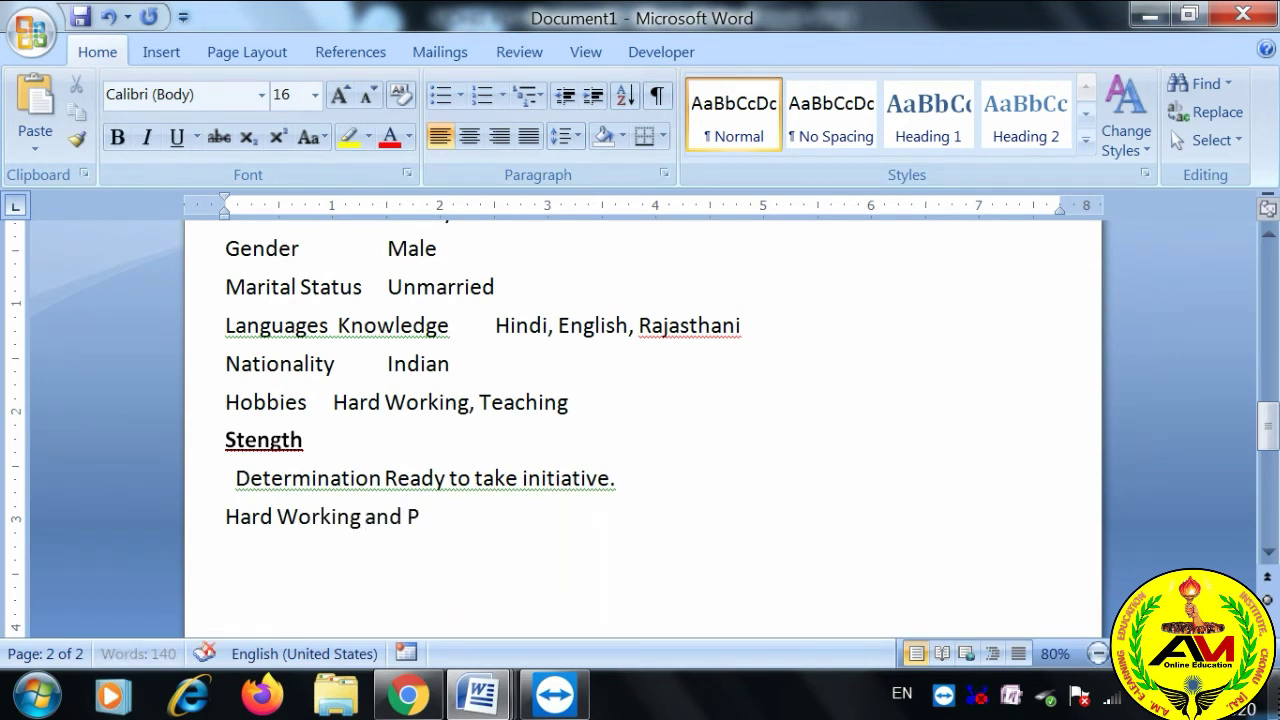
{"action": "type", "text": "unctuali"}
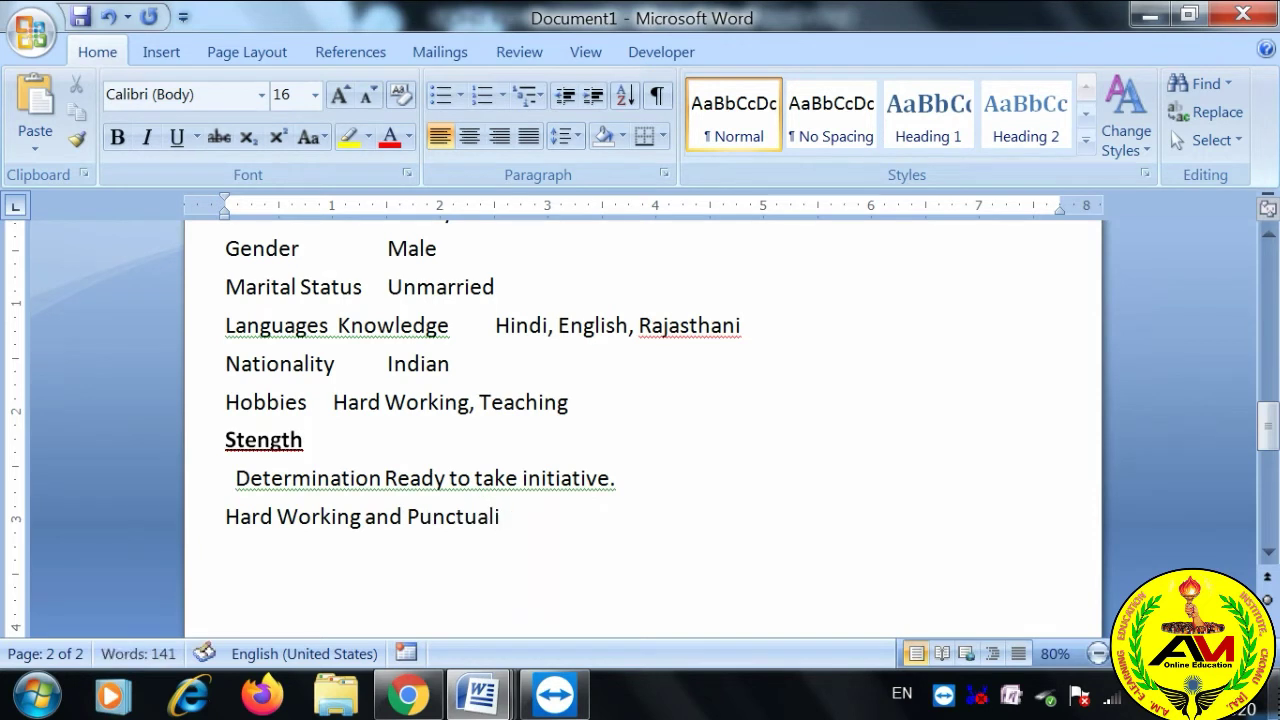
{"action": "type", "text": "ty"}
{"action": "key", "text": "Return"}
{"action": "type", "text": "G"}
{"action": "type", "text": "ood C"}
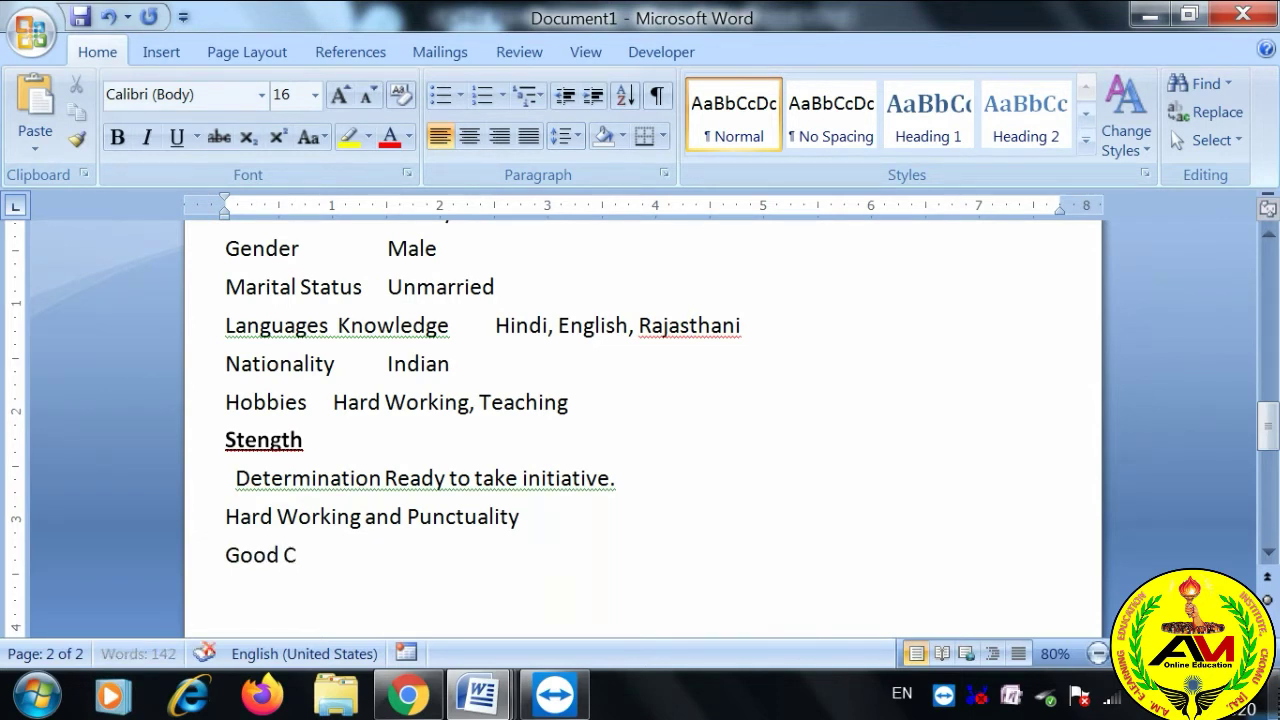
{"action": "type", "text": "ommunicati"}
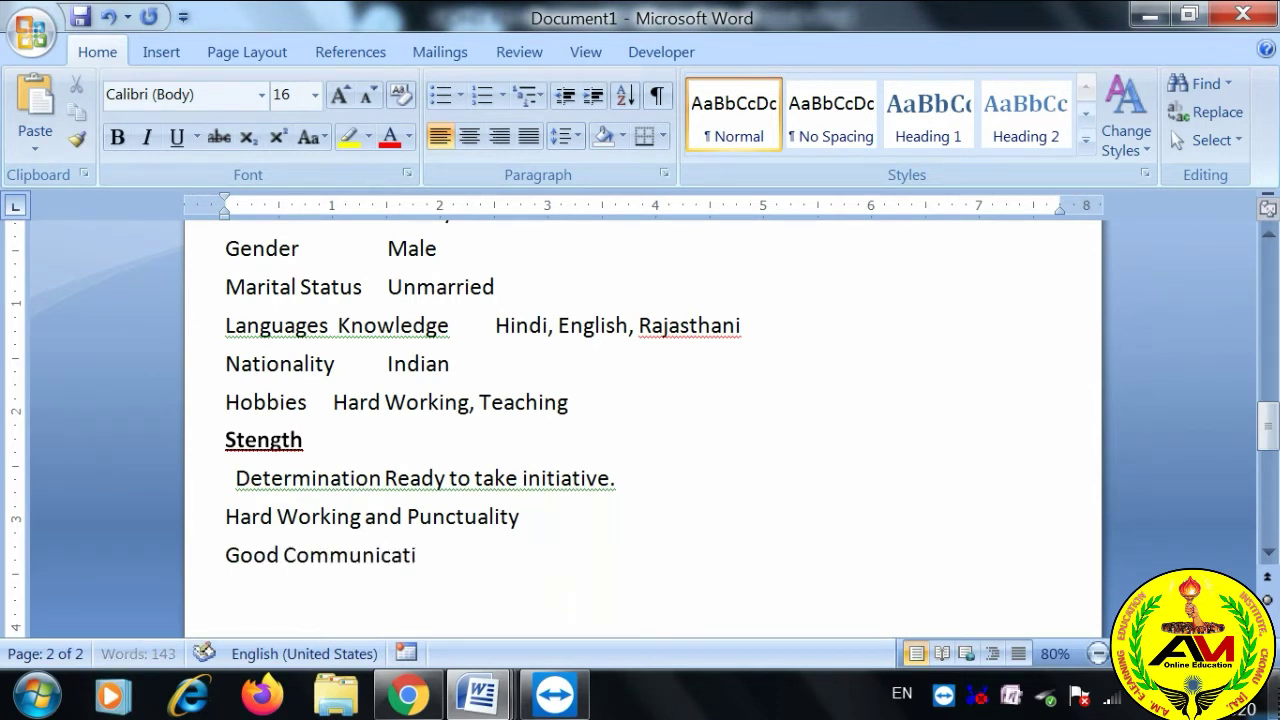
{"action": "type", "text": "on Skill."}
{"action": "type", "text": " ."}
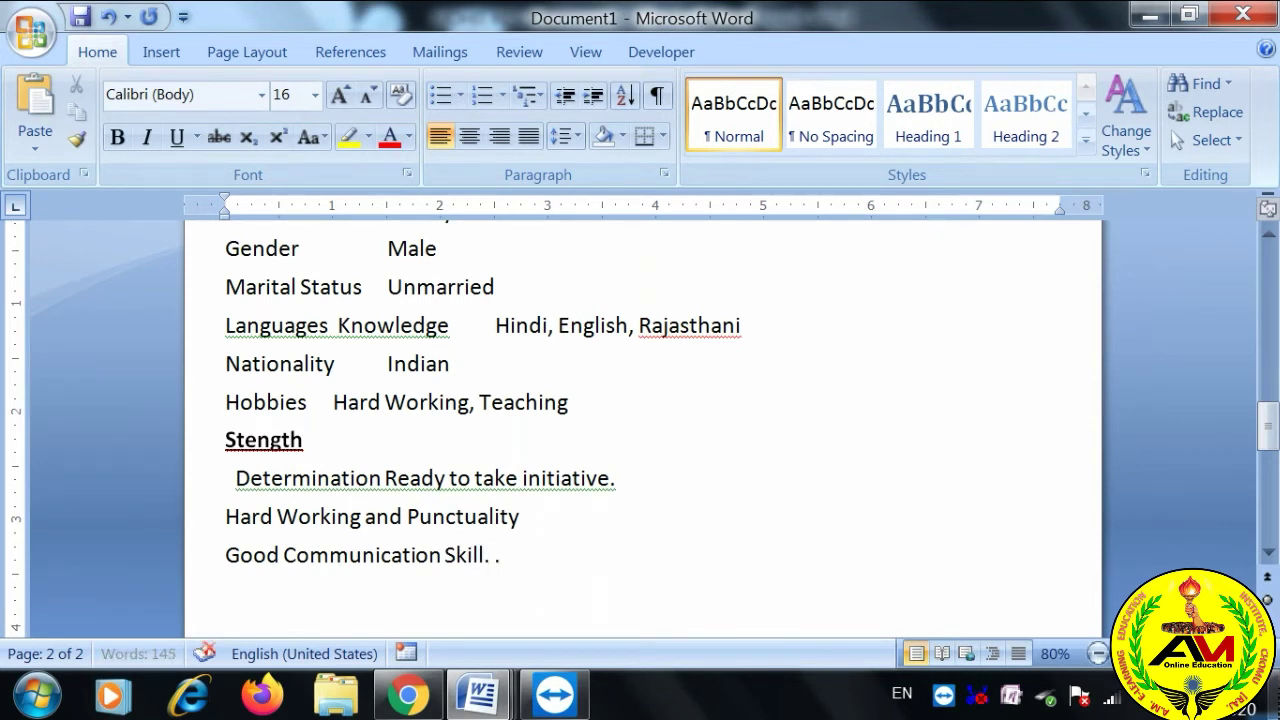
{"action": "key", "text": "Return"}
{"action": "key", "text": "Return"}
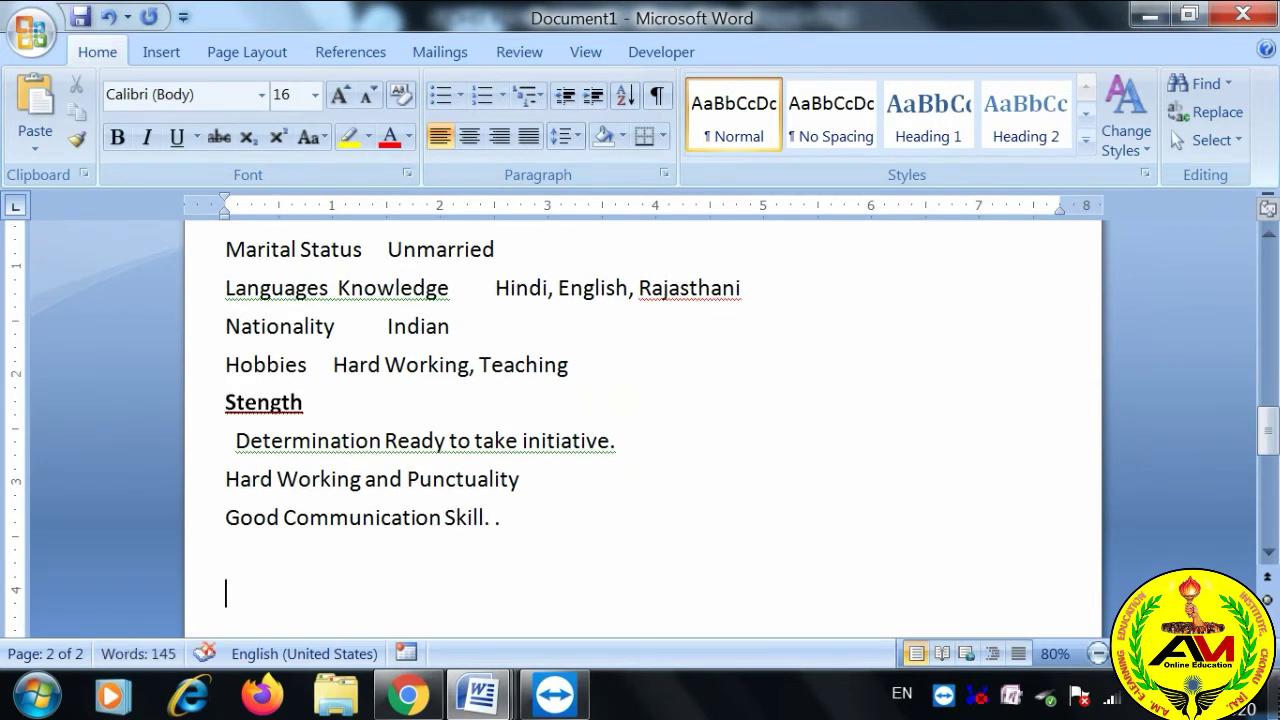
Type 'Date:-' and 'Place:-' lines and put the applicant's full name in parentheses right of Place.
{"action": "key", "text": "Return"}
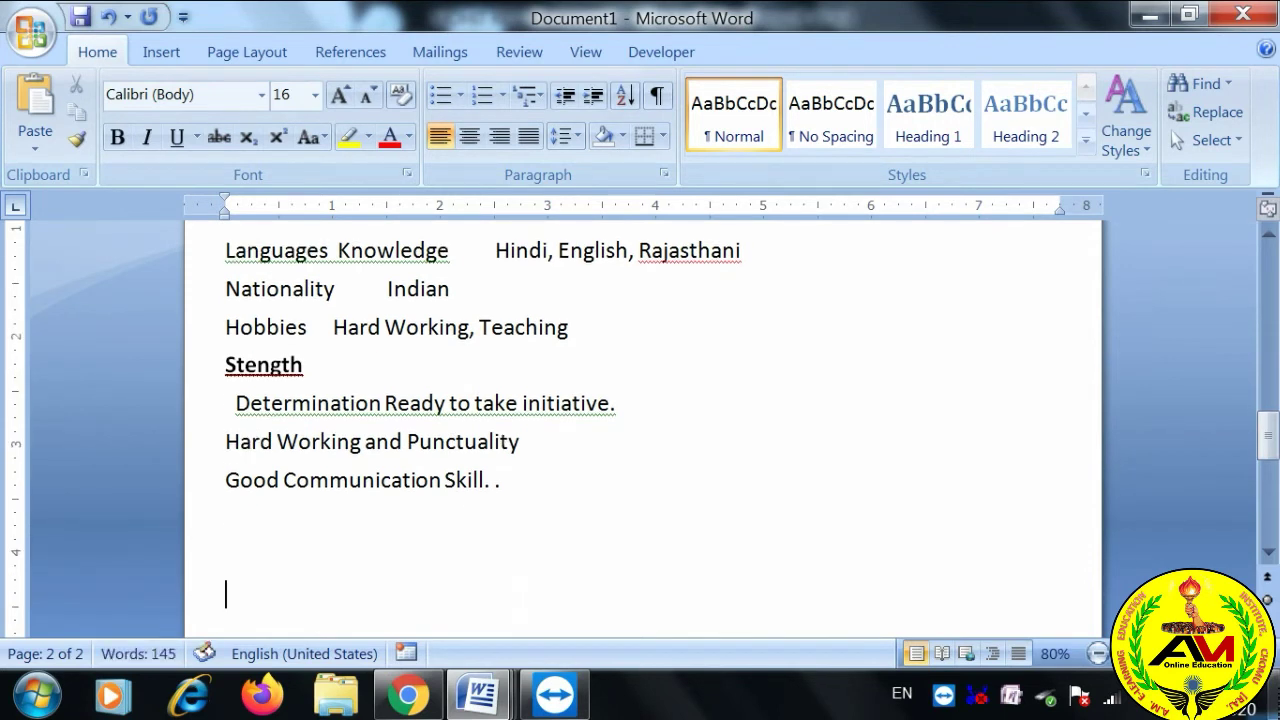
{"action": "type", "text": "Date"}
{"action": "type", "text": ":-"}
{"action": "key", "text": "Return"}
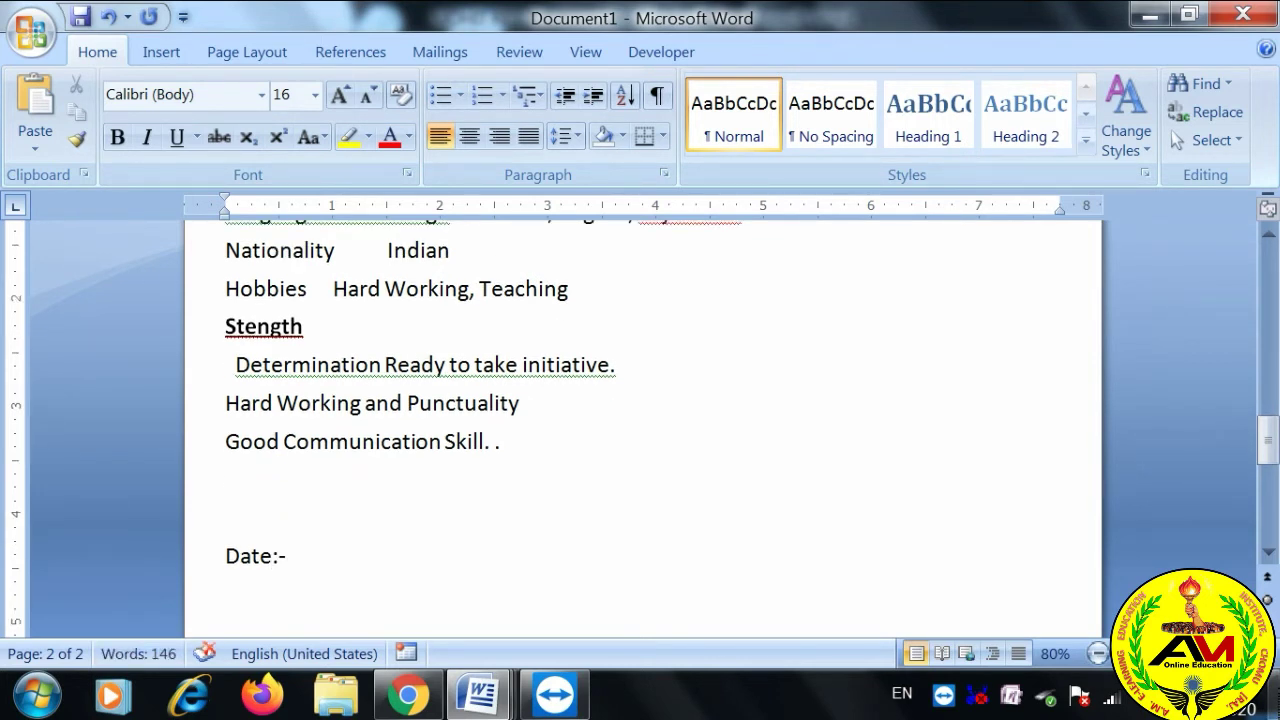
{"action": "type", "text": "Place"}
{"action": "type", "text": ":-"}
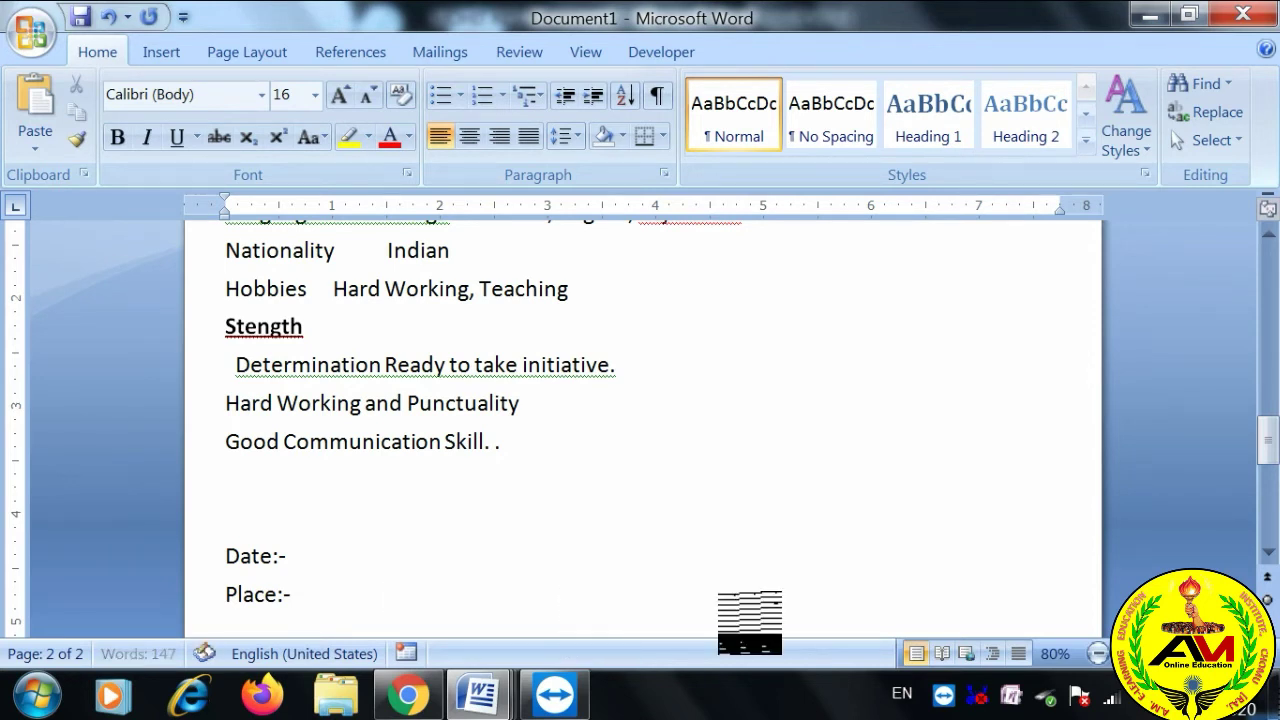
{"action": "double_click", "coordinate": [765, 586]}
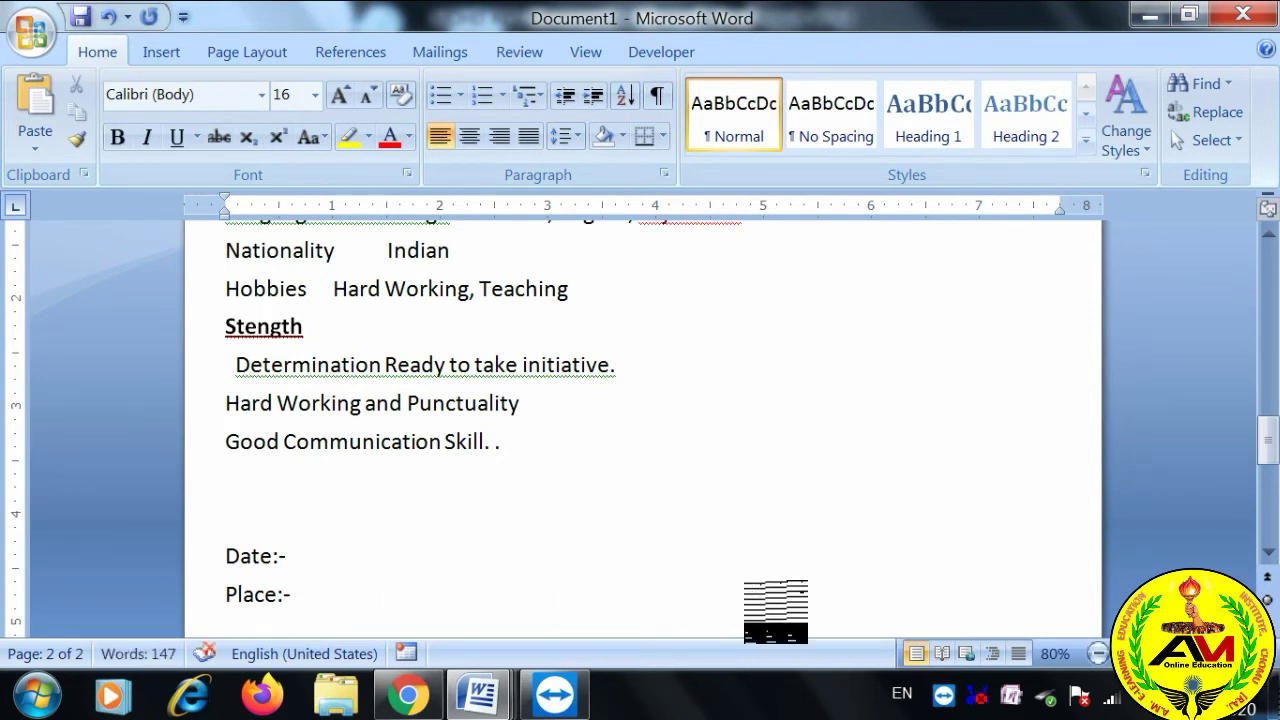
{"action": "type", "text": "("}
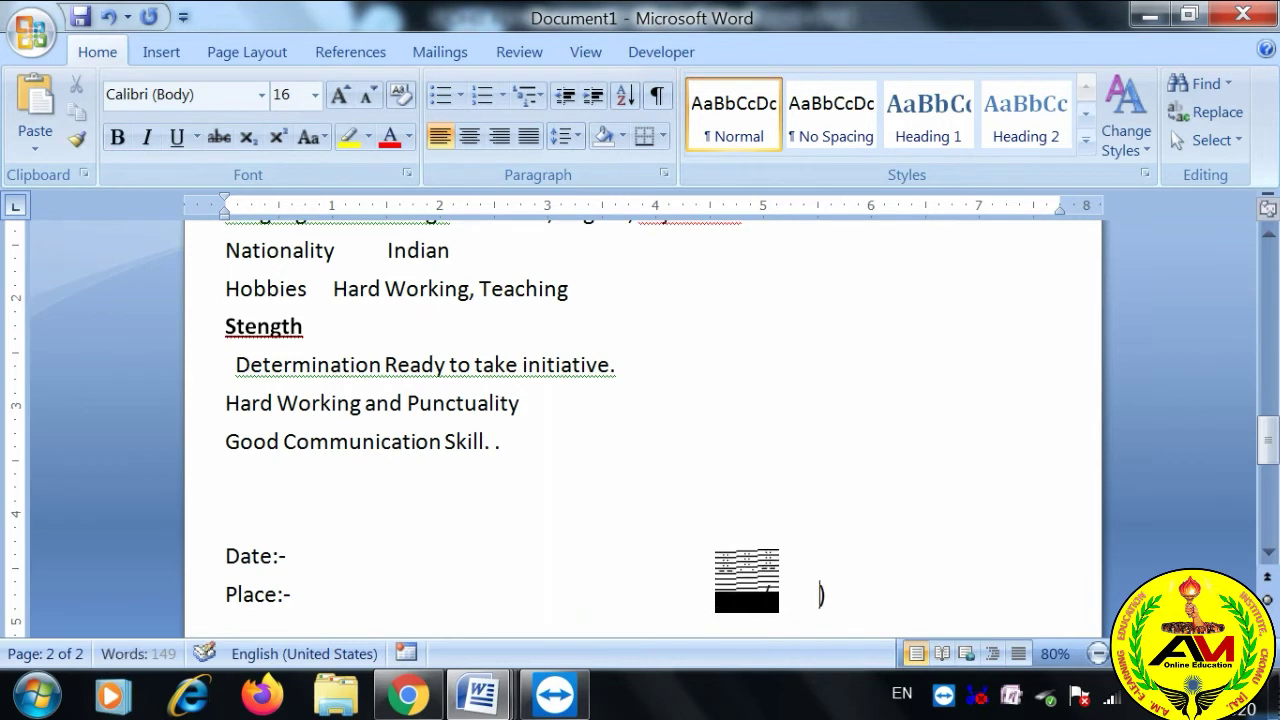
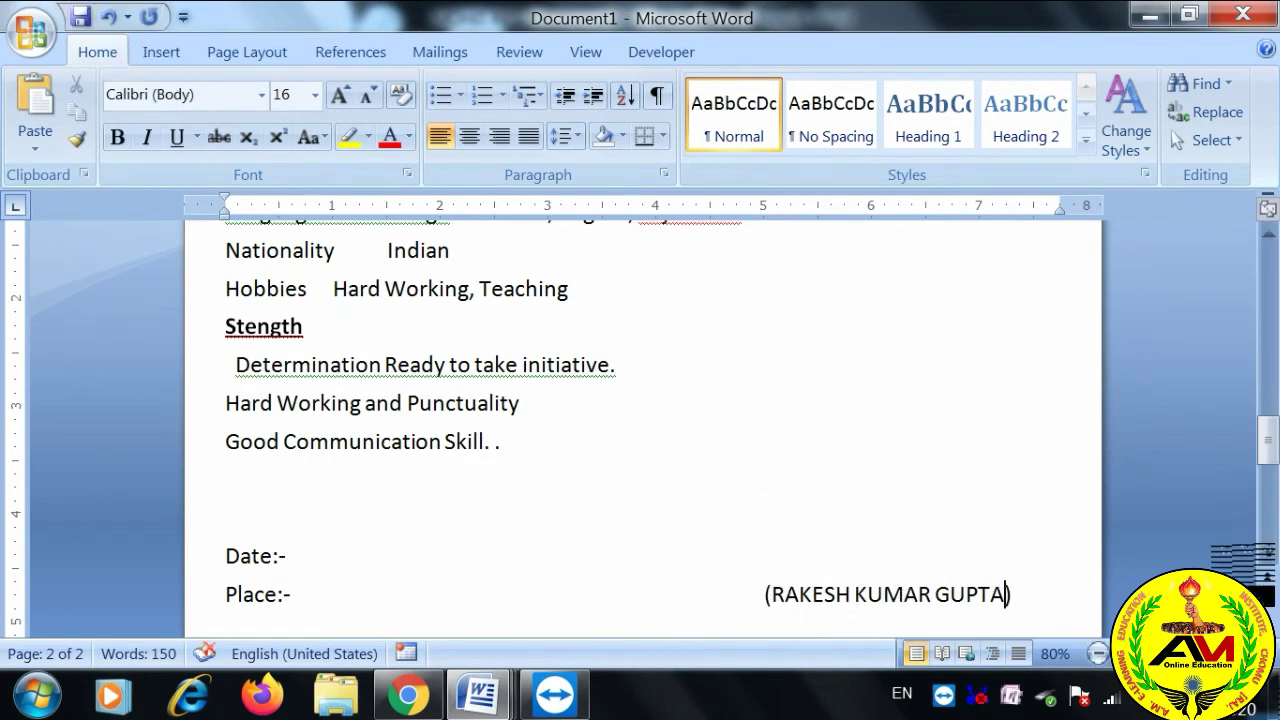
{"action": "left_click_drag", "start_coordinate": [1268, 455], "coordinate": [1268, 265]}
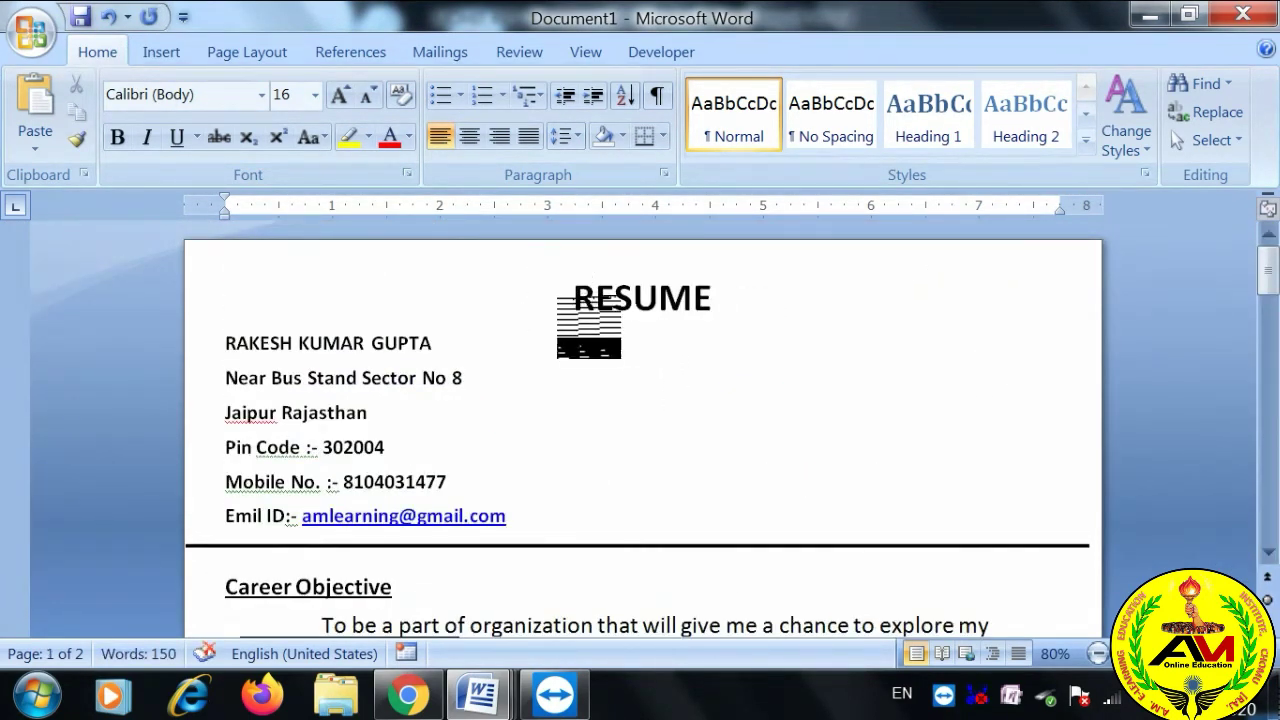
Set Spacing After to 0 pt for the contact-details block under RESUME.
{"action": "key", "text": "ctrl+a"}
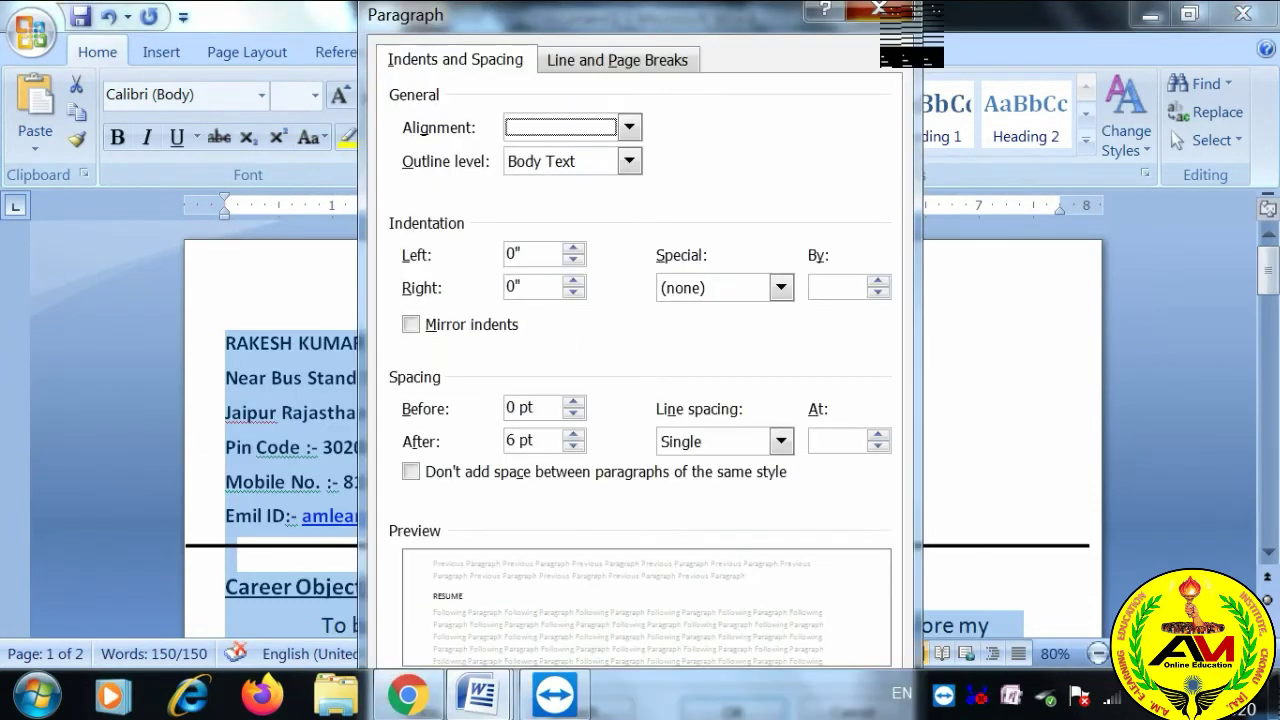
{"action": "left_click", "coordinate": [514, 416]}
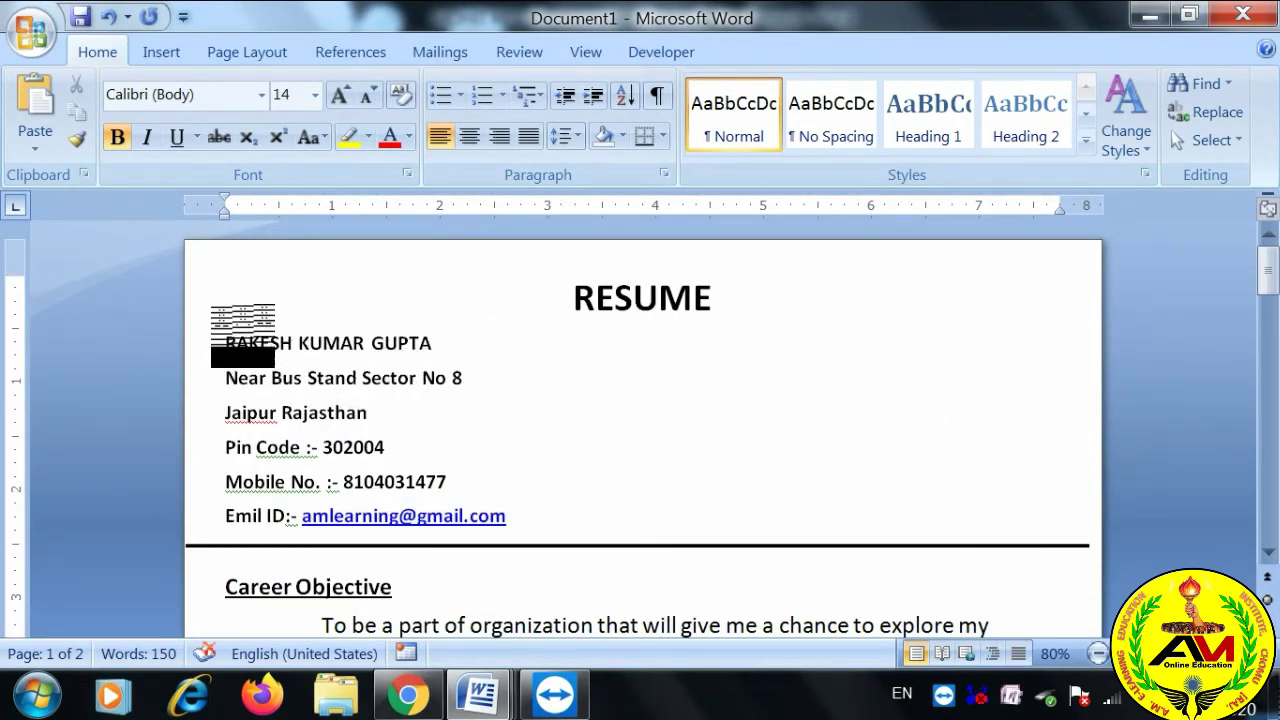
{"action": "left_click_drag", "start_coordinate": [225, 343], "coordinate": [540, 516]}
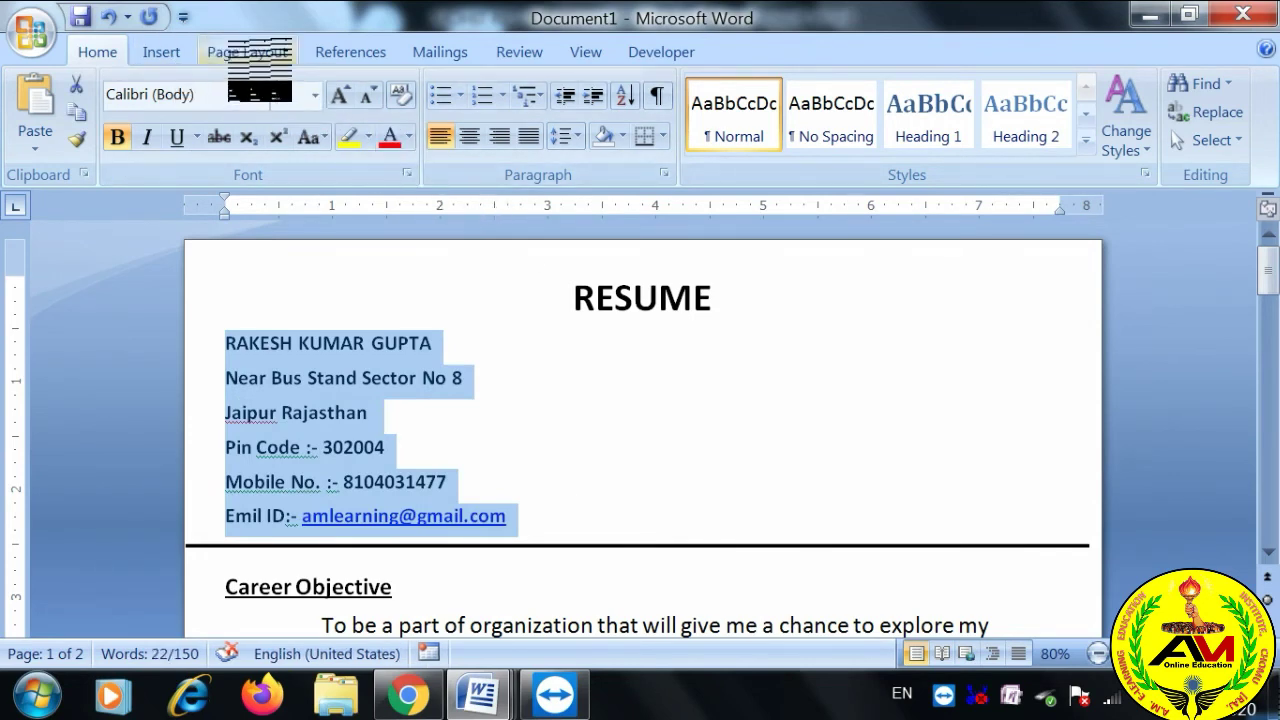
{"action": "left_click", "coordinate": [247, 51]}
{"action": "left_click", "coordinate": [896, 152]}
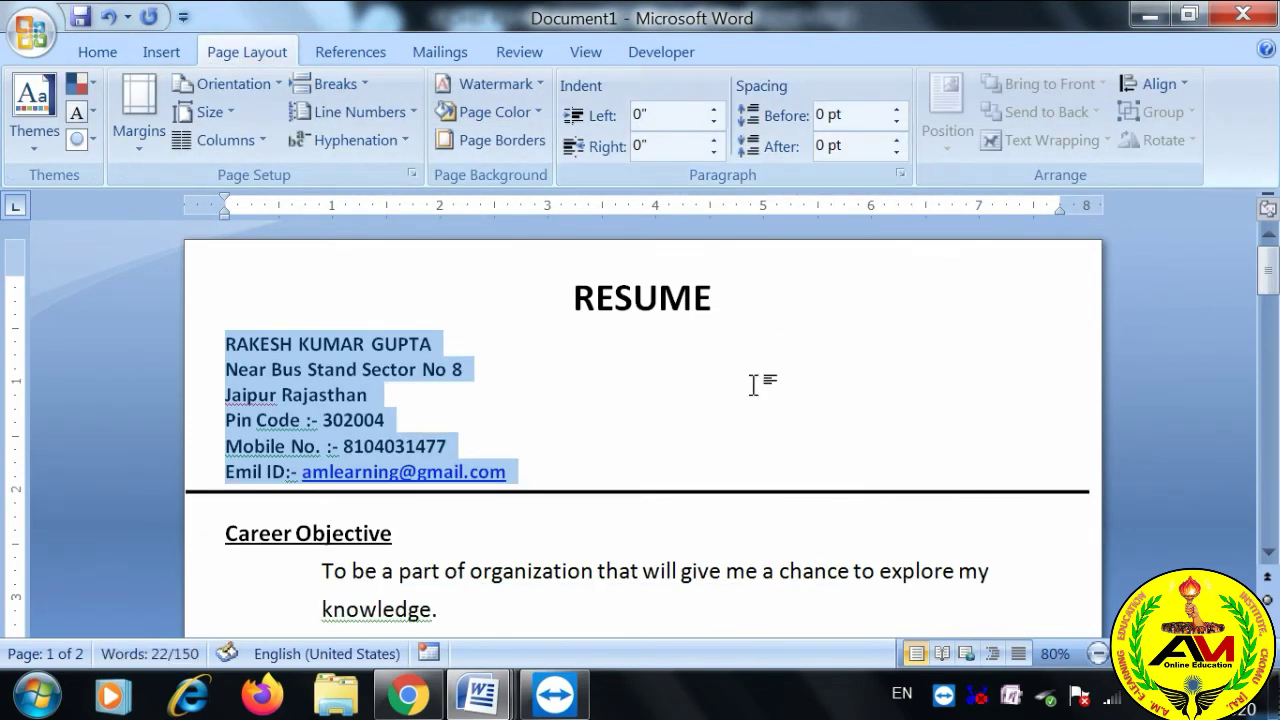
{"action": "left_click", "coordinate": [322, 343]}
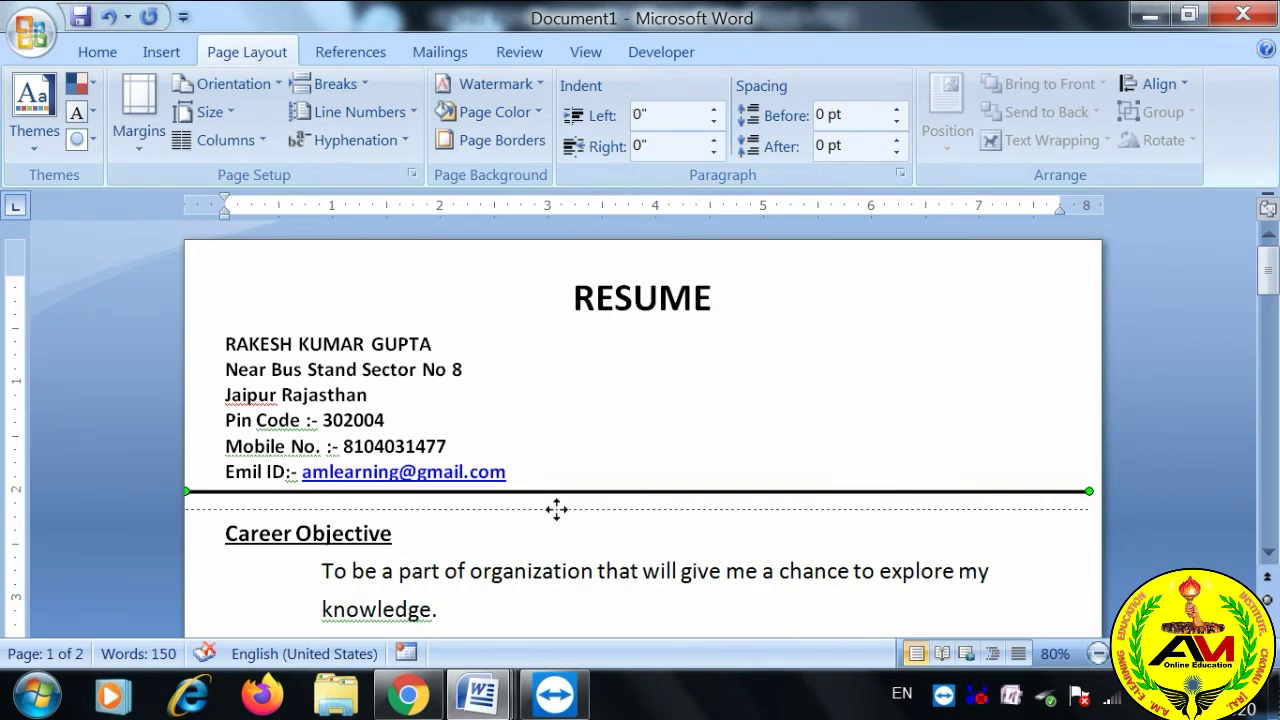
Nudge the divider line down, add a blank line above Career Objective, and select from there to the end.
{"action": "left_click_drag", "start_coordinate": [557, 515], "coordinate": [560, 514]}
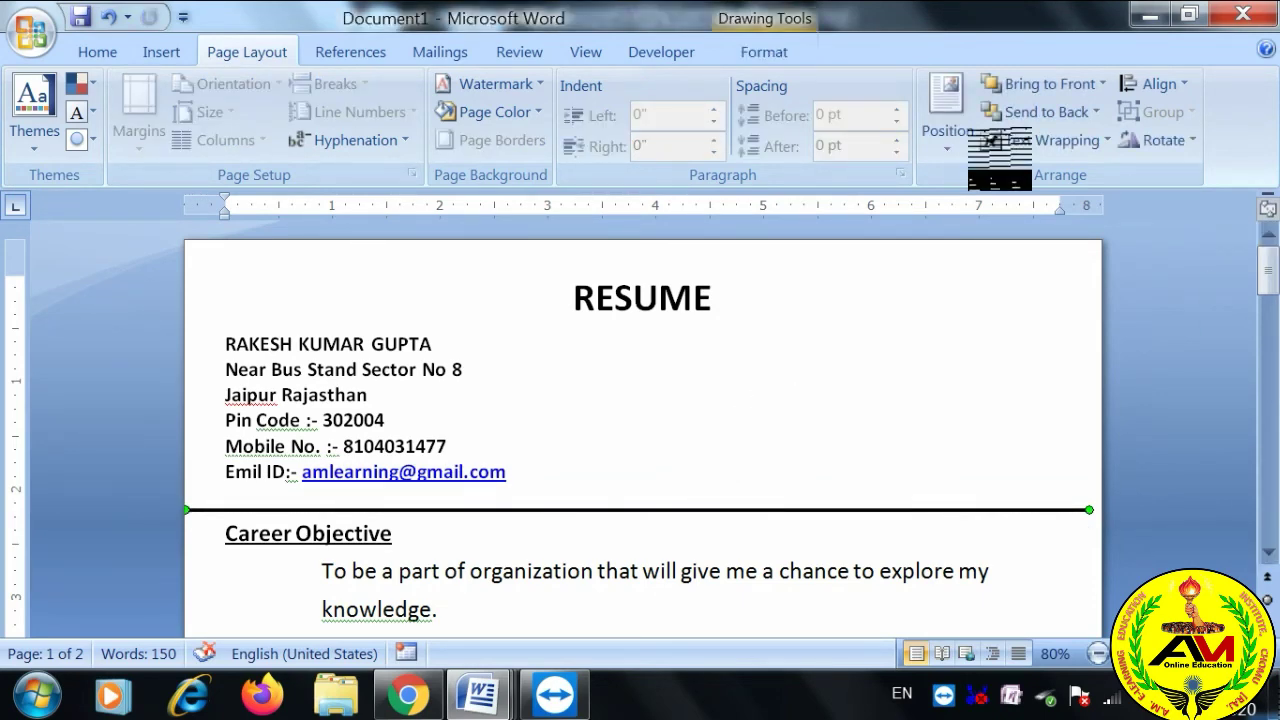
{"action": "scroll", "coordinate": [537, 320], "scroll_direction": "down", "scroll_amount": 3}
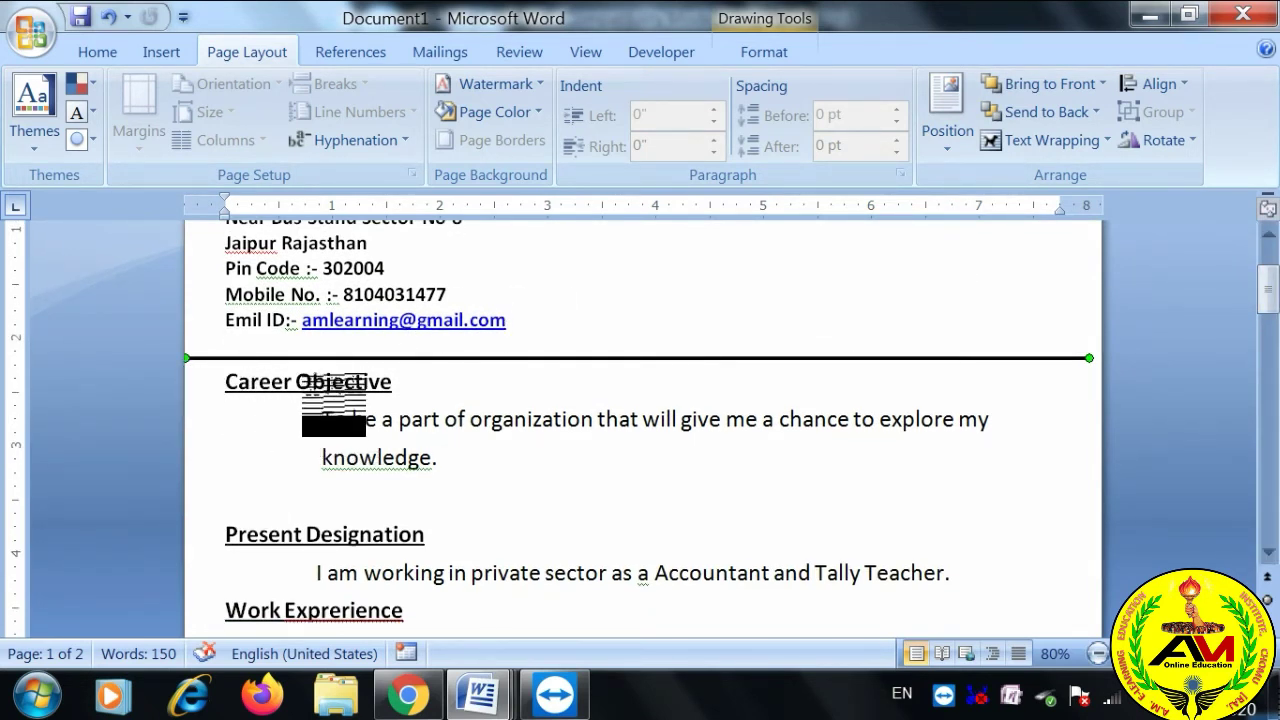
{"action": "left_click", "coordinate": [226, 380]}
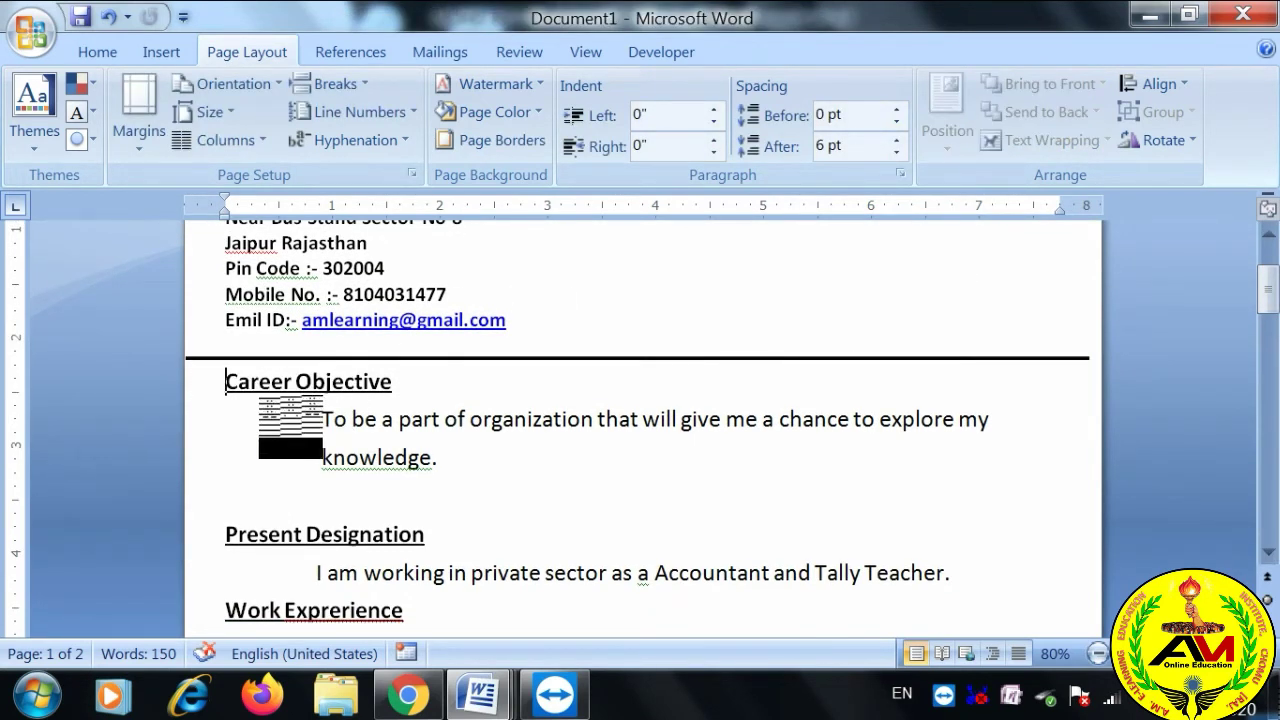
{"action": "key", "text": "Return"}
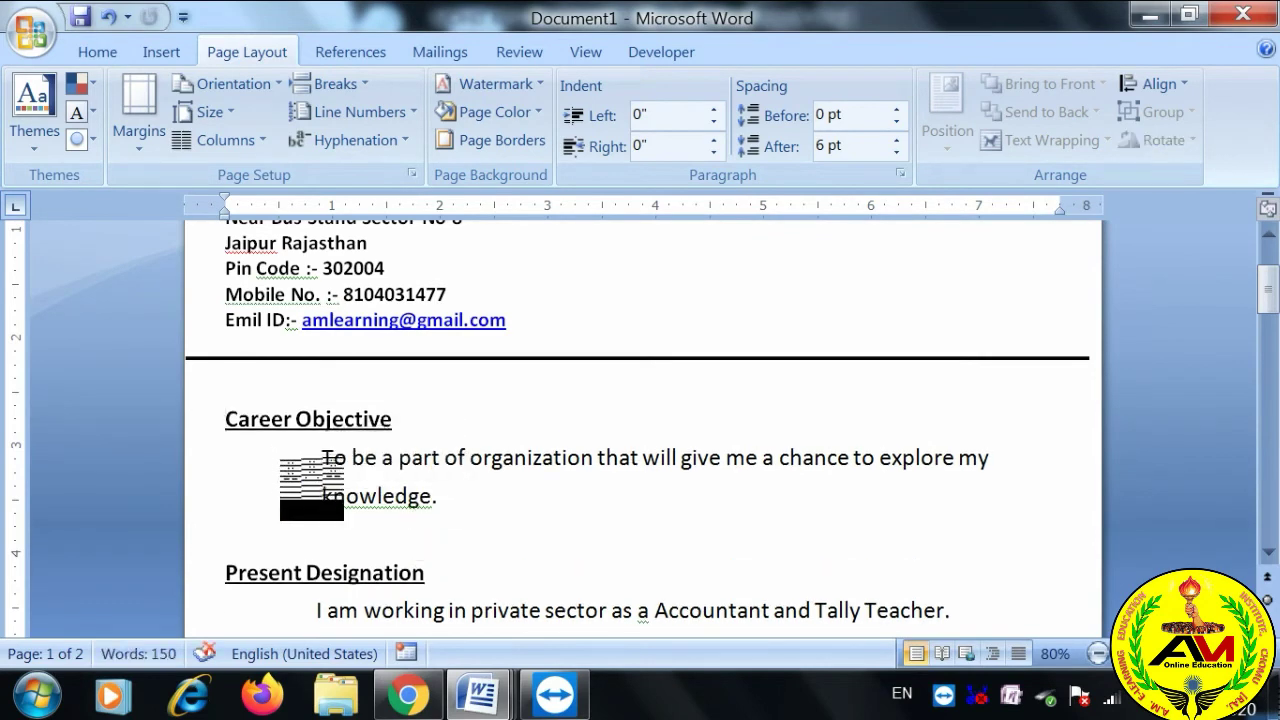
{"action": "left_click_drag", "start_coordinate": [322, 457], "coordinate": [386, 500]}
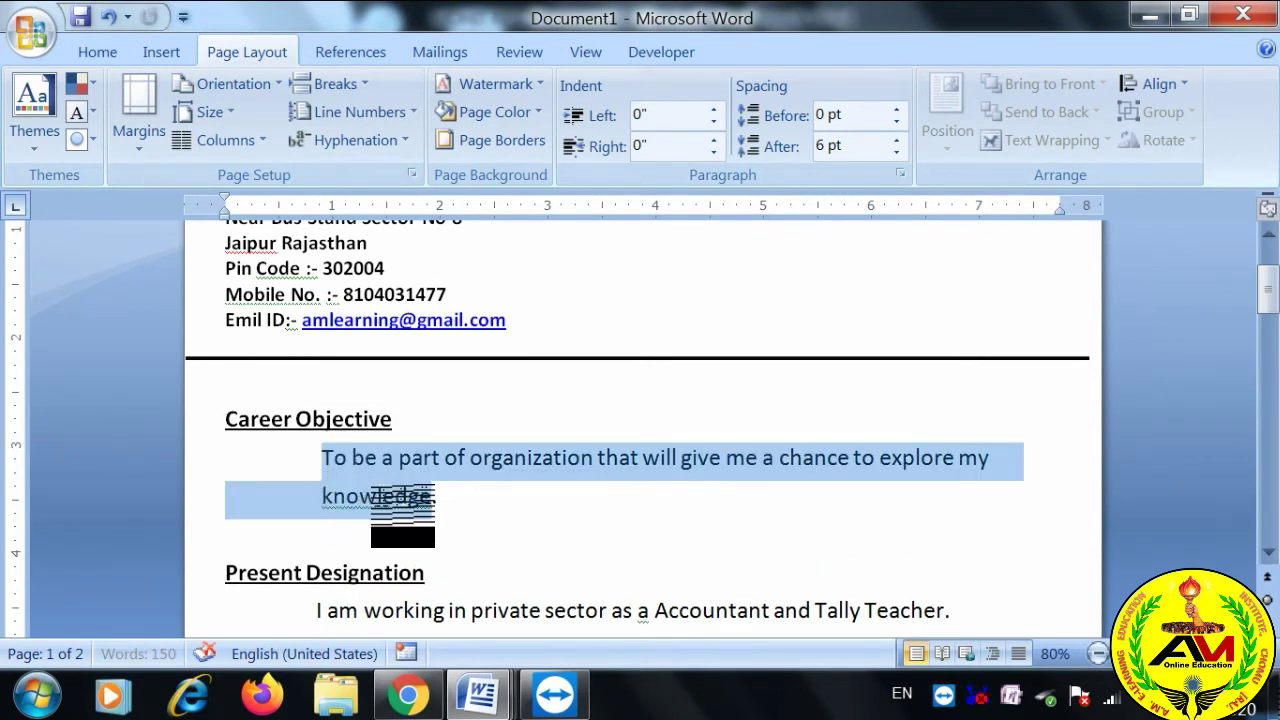
{"action": "mouse_move", "coordinate": [214, 419]}
{"action": "left_mouse_down"}
{"action": "mouse_move", "coordinate": [705, 622]}
{"action": "mouse_move", "coordinate": [810, 560]}
{"action": "left_mouse_up"}
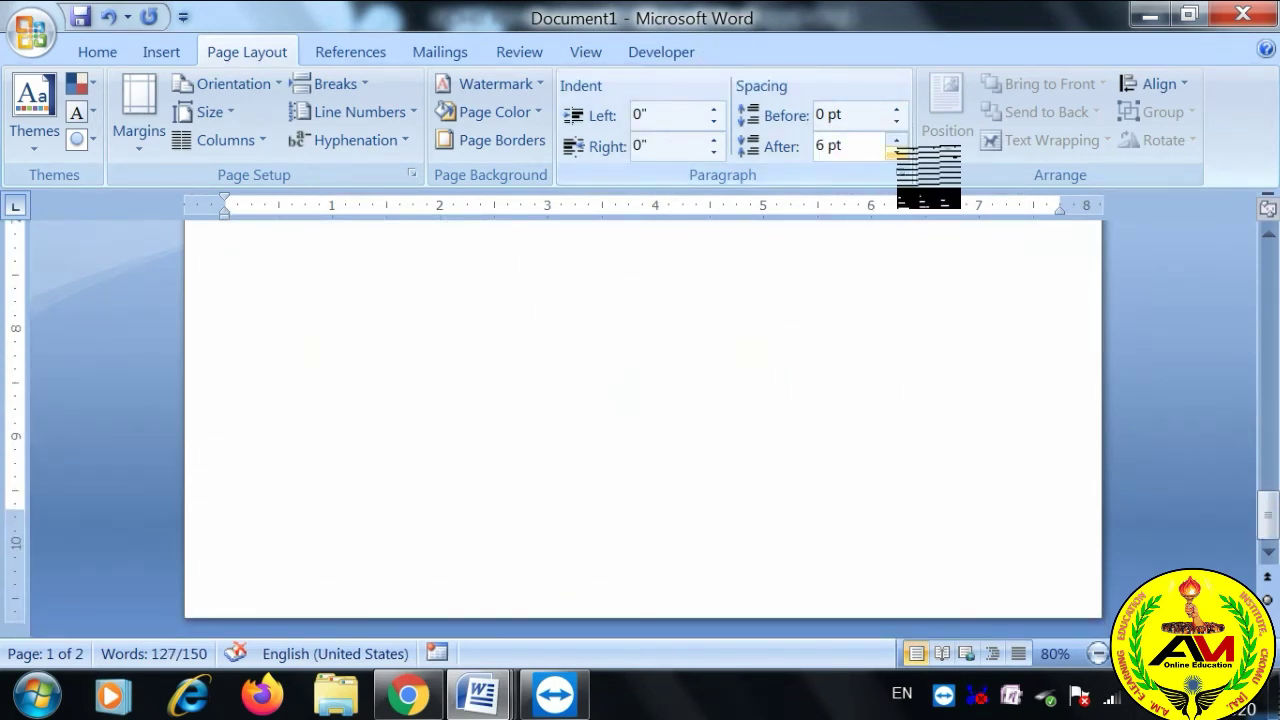
Set Spacing After to 0 pt for all paragraphs from Career Objective to the end.
{"action": "left_click", "coordinate": [896, 151]}
{"action": "left_click_drag", "start_coordinate": [1268, 478], "coordinate": [1268, 290]}
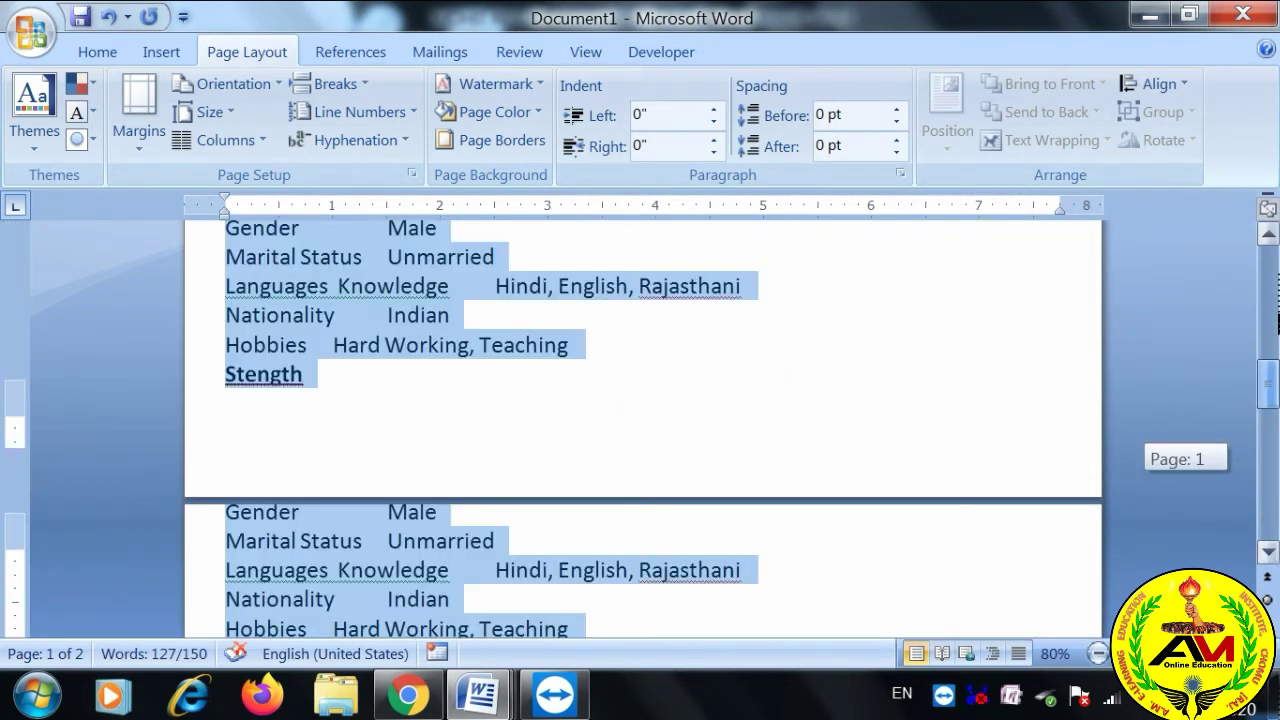
{"action": "left_click", "coordinate": [835, 530]}
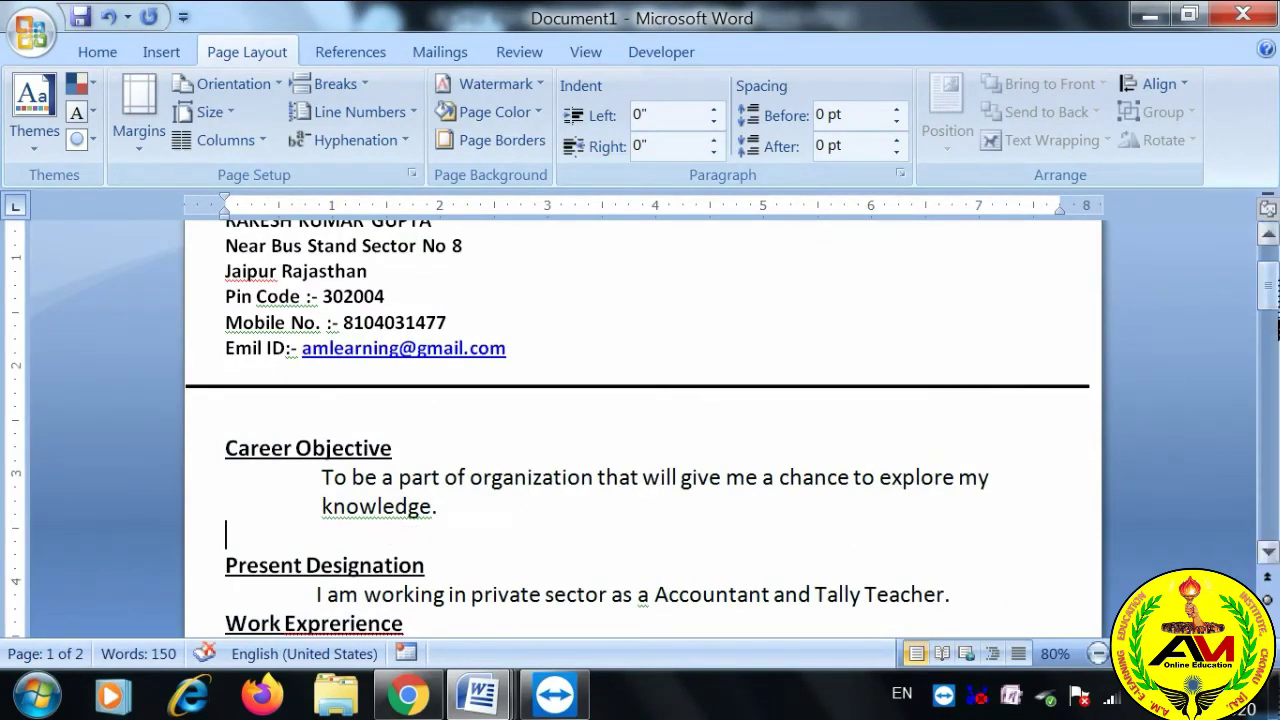
{"action": "left_click_drag", "start_coordinate": [1268, 290], "coordinate": [1268, 308]}
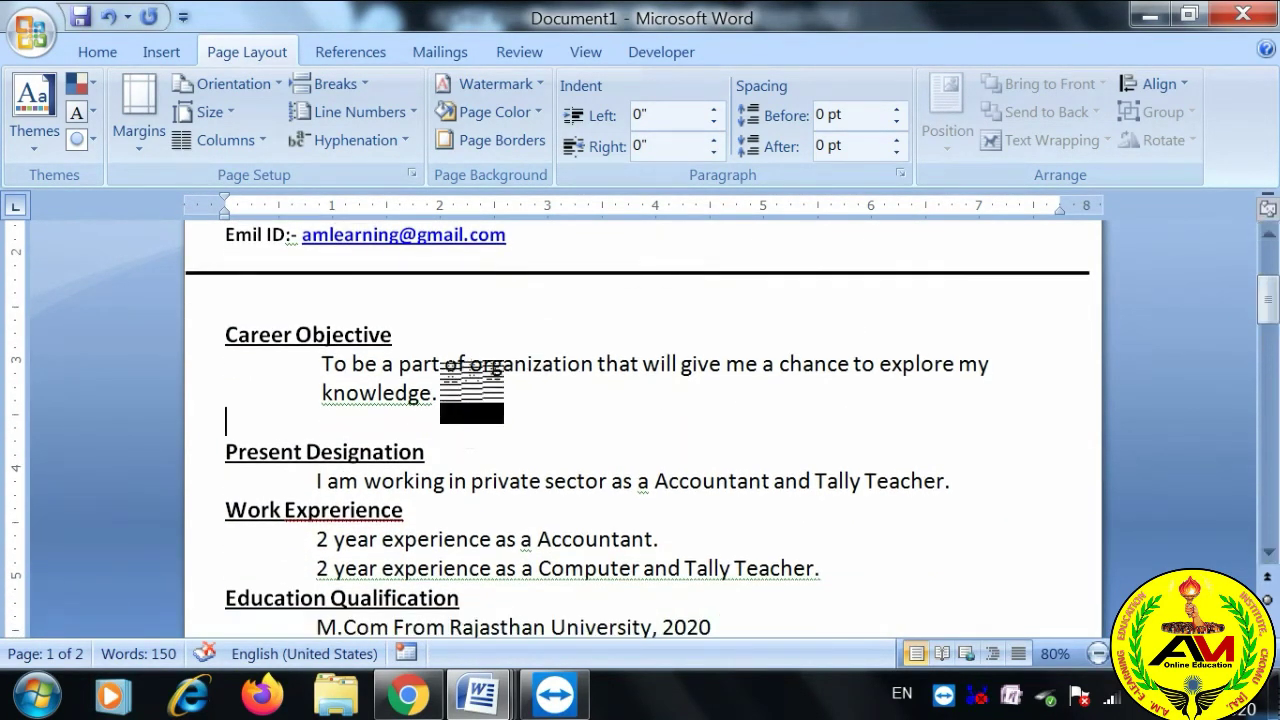
Give the Career Objective, Present Designation and Work Exprerience headings 6 pt space after.
{"action": "left_click", "coordinate": [396, 335]}
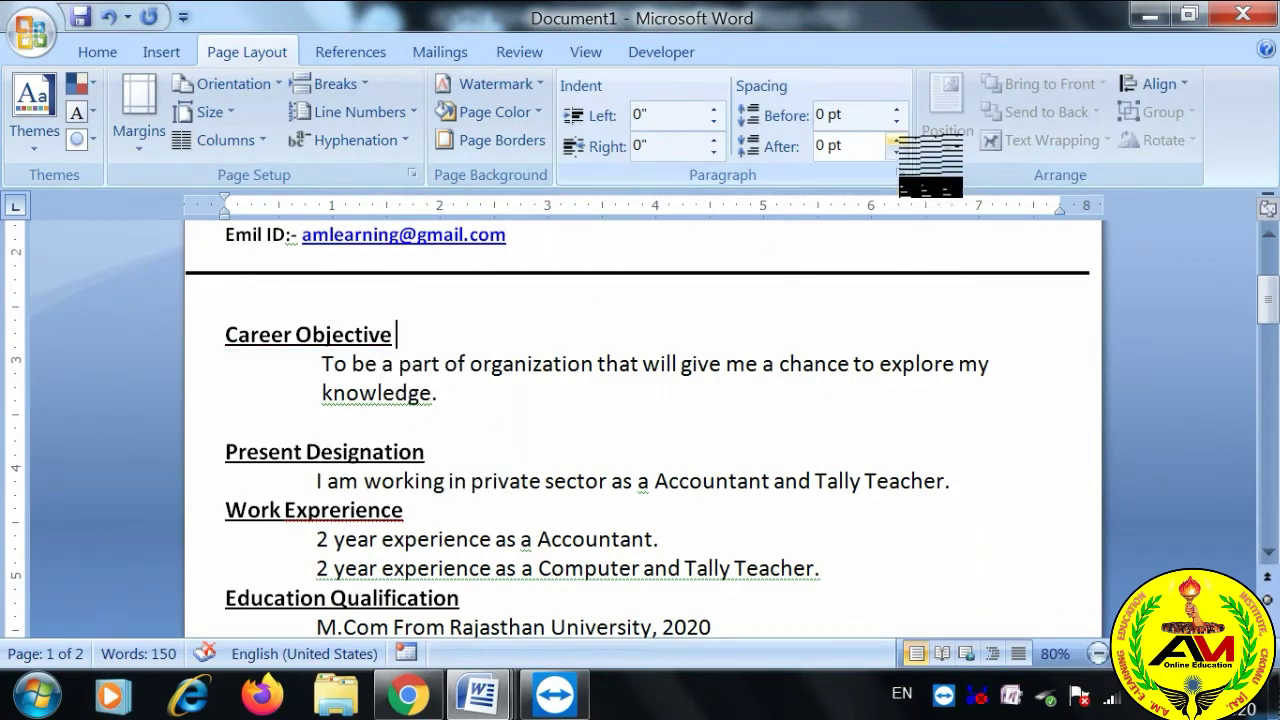
{"action": "left_click", "coordinate": [897, 141]}
{"action": "left_click", "coordinate": [490, 460]}
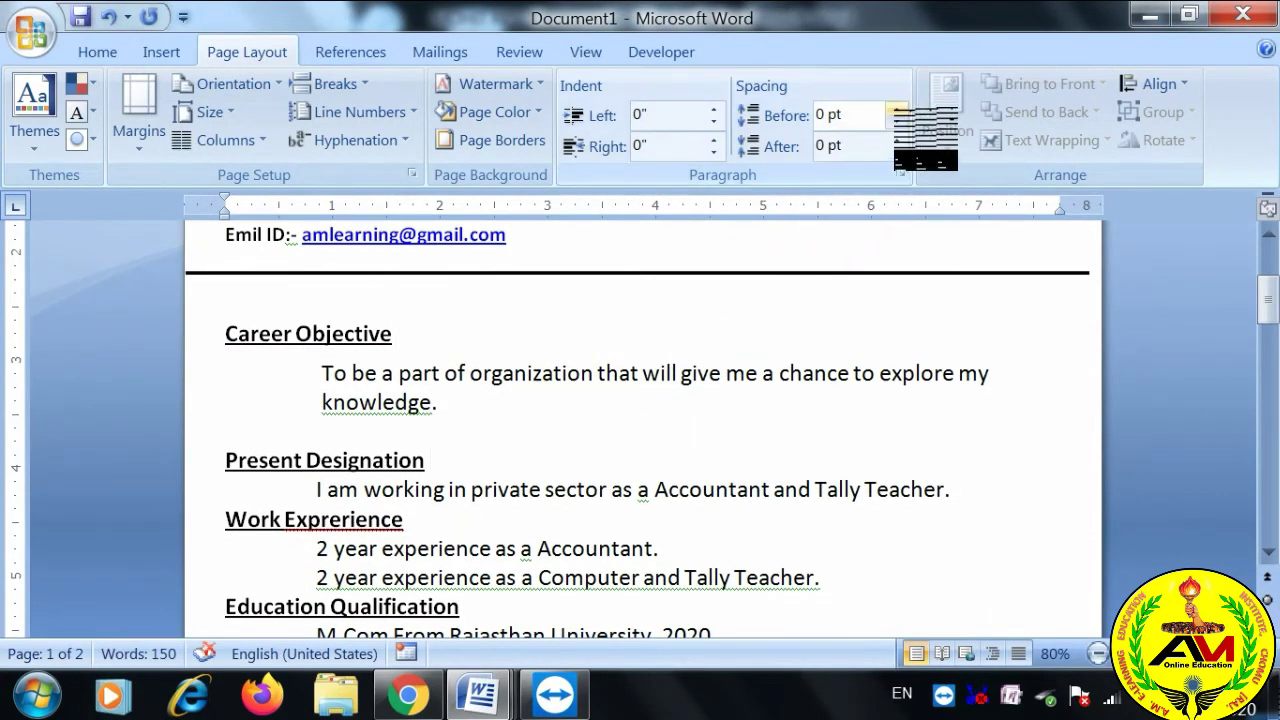
{"action": "left_click", "coordinate": [897, 110]}
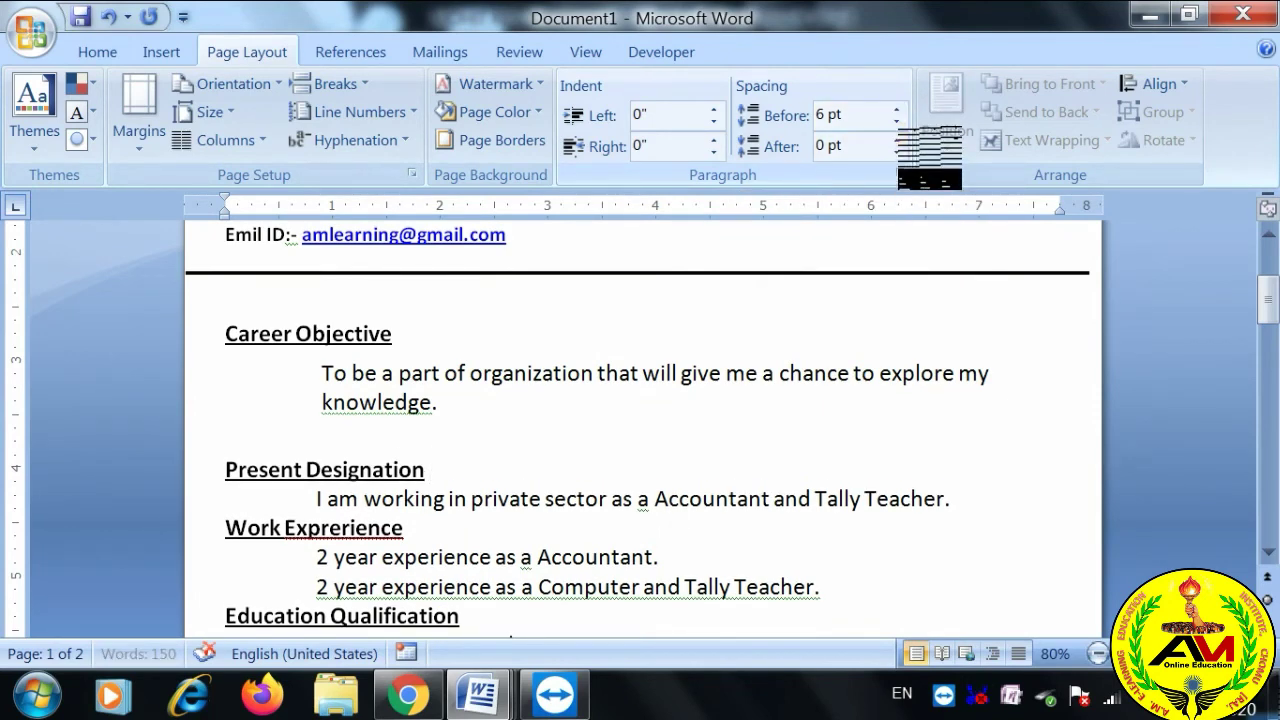
{"action": "left_click", "coordinate": [897, 121]}
{"action": "left_click", "coordinate": [897, 141]}
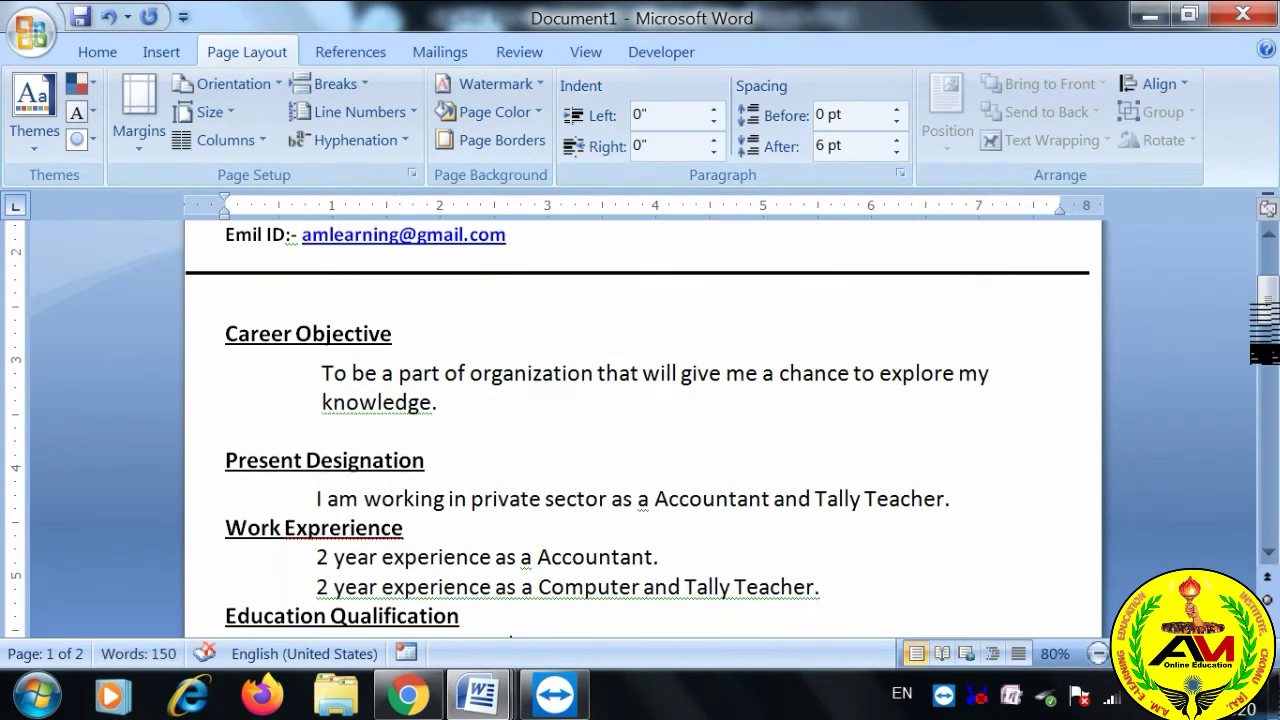
{"action": "left_click_drag", "start_coordinate": [1268, 305], "coordinate": [1269, 372]}
{"action": "left_click", "coordinate": [466, 445]}
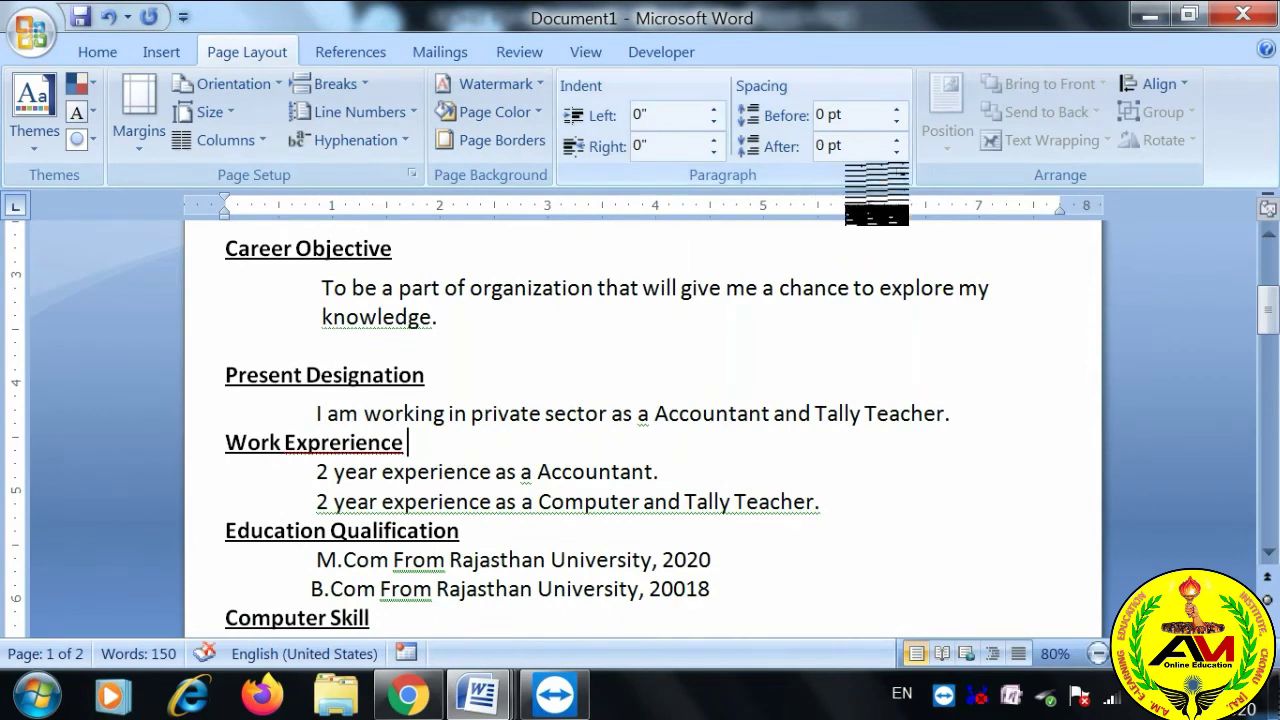
{"action": "left_click", "coordinate": [897, 152]}
{"action": "left_click", "coordinate": [897, 141]}
{"action": "left_click_drag", "start_coordinate": [1271, 357], "coordinate": [1270, 362]}
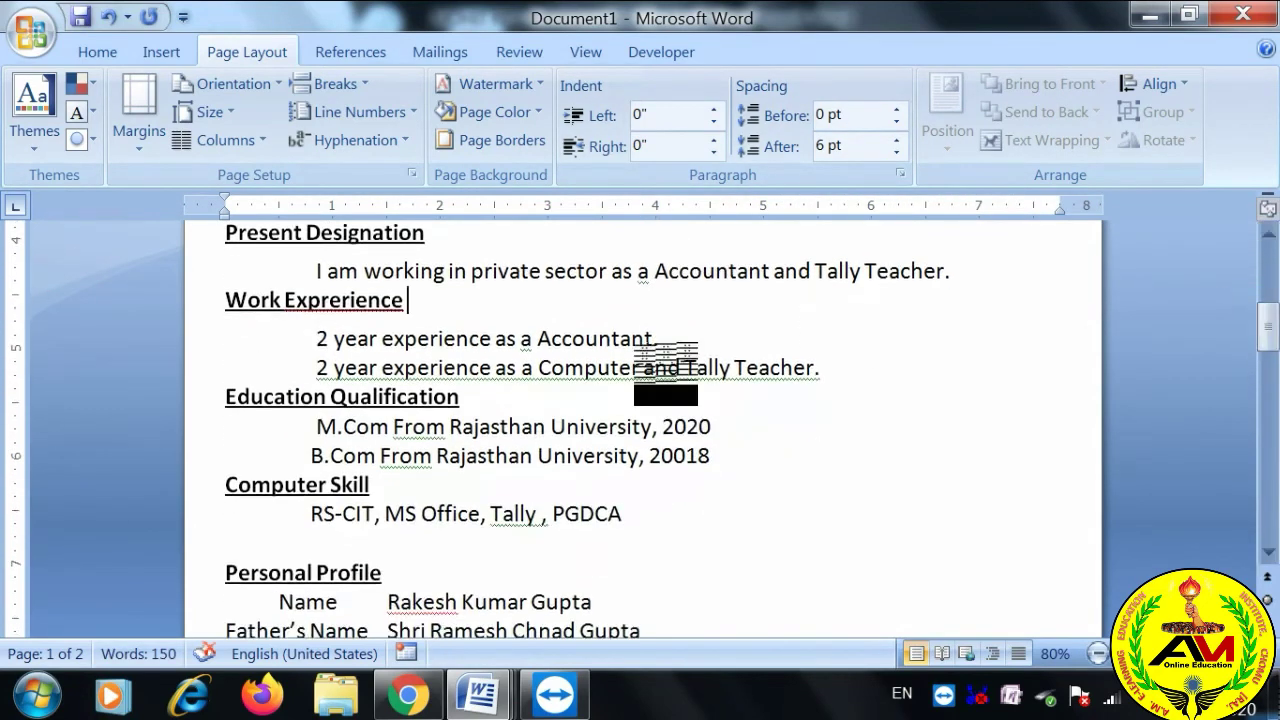
Add blank lines between sections; give Education Qualification, Computer Skill and Personal Profile 6 pt space after.
{"action": "left_click", "coordinate": [463, 396]}
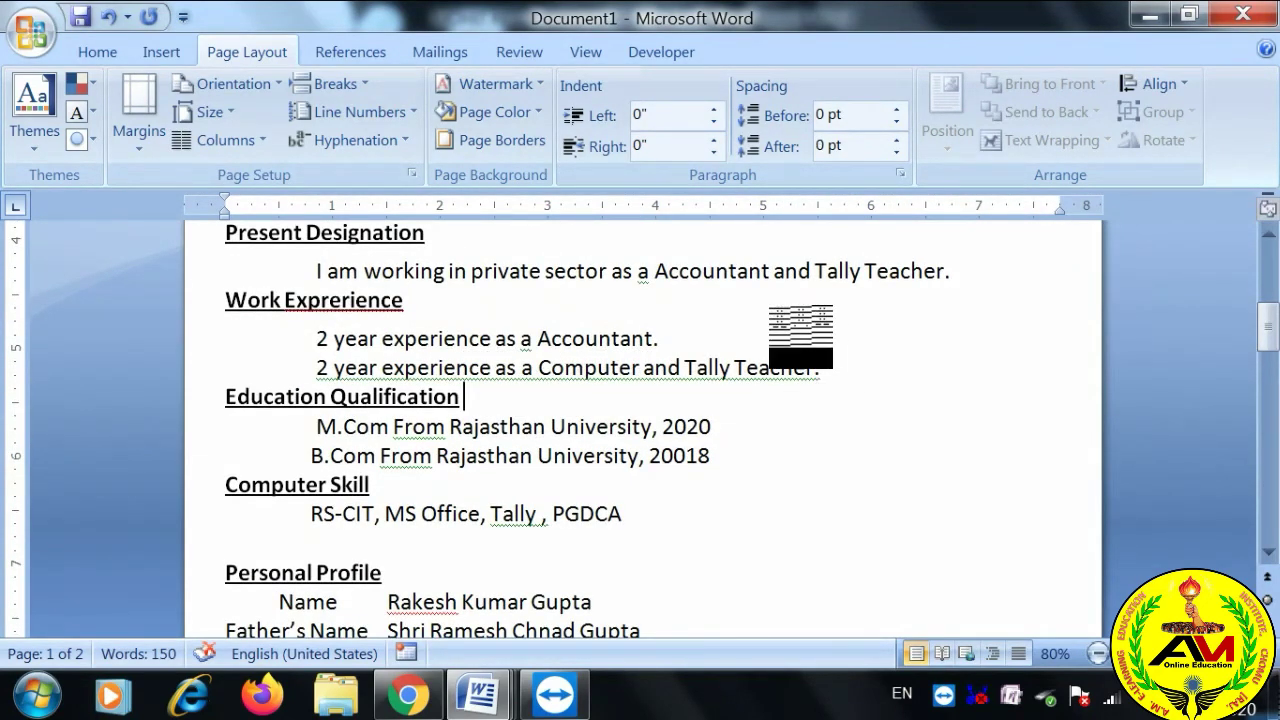
{"action": "left_click", "coordinate": [995, 283]}
{"action": "key", "text": "Return"}
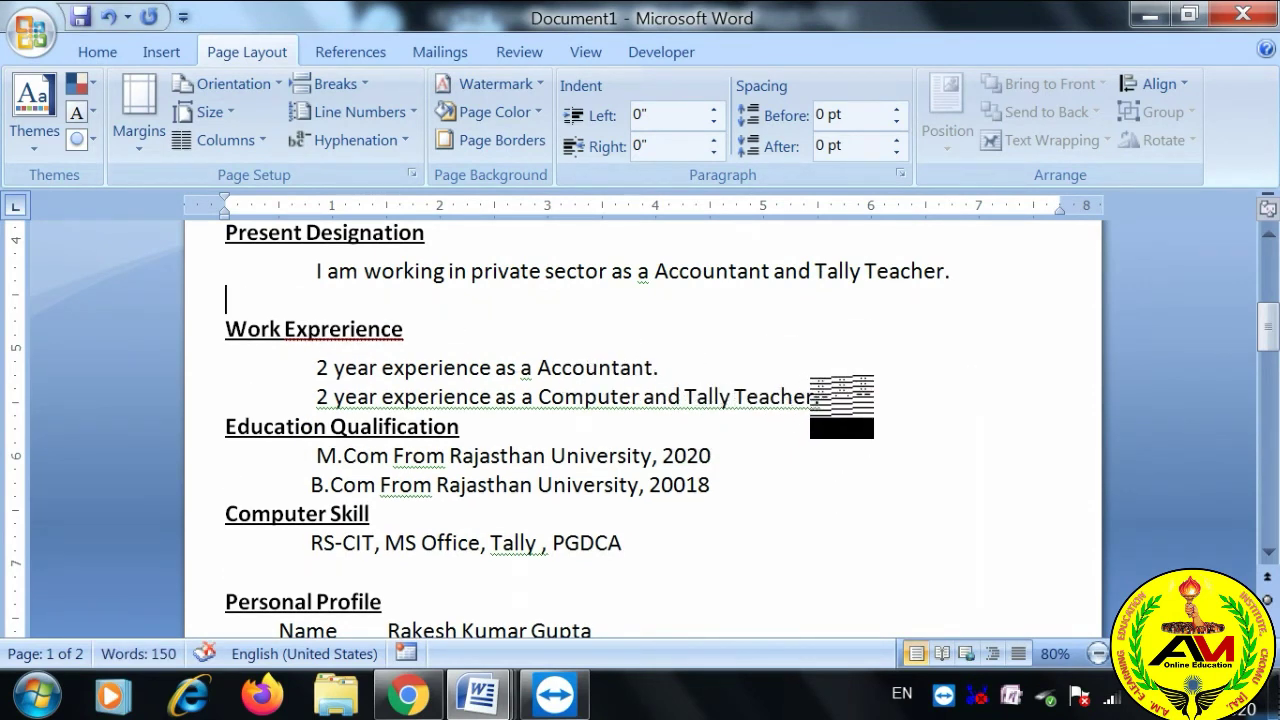
{"action": "left_click", "coordinate": [828, 410]}
{"action": "key", "text": "Return"}
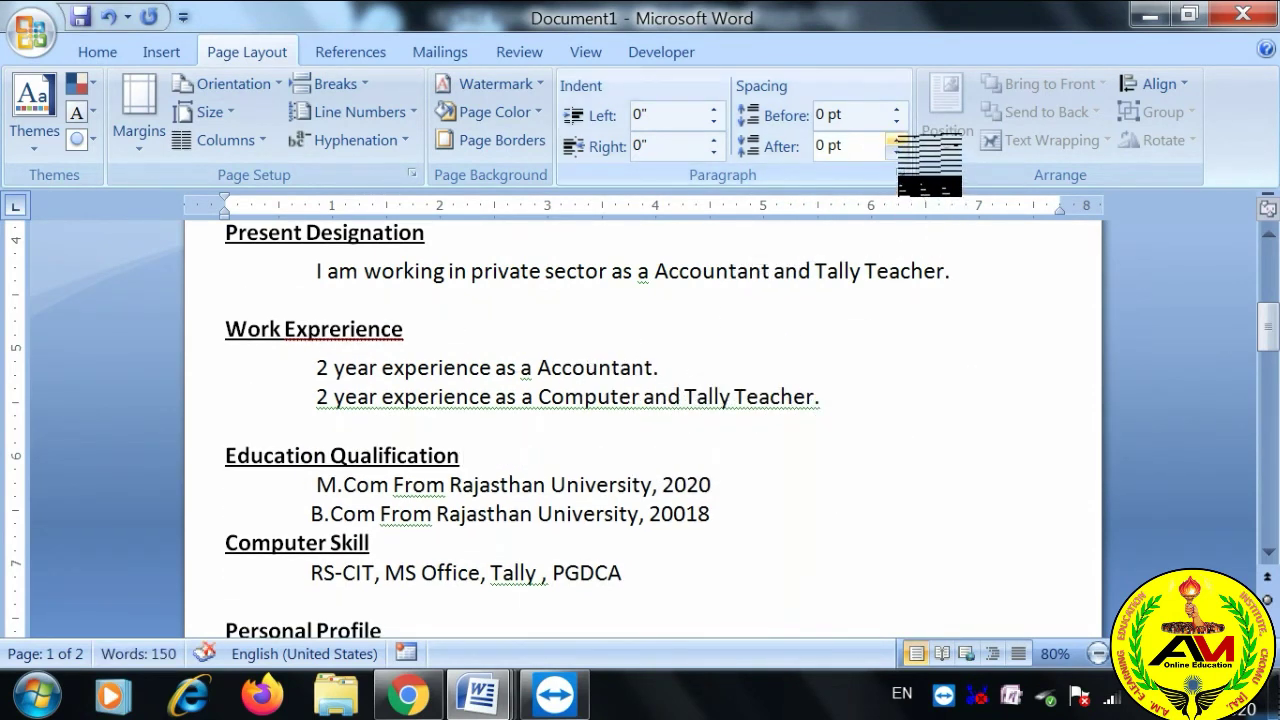
{"action": "left_click", "coordinate": [896, 140]}
{"action": "left_click", "coordinate": [713, 525]}
{"action": "key", "text": "Return"}
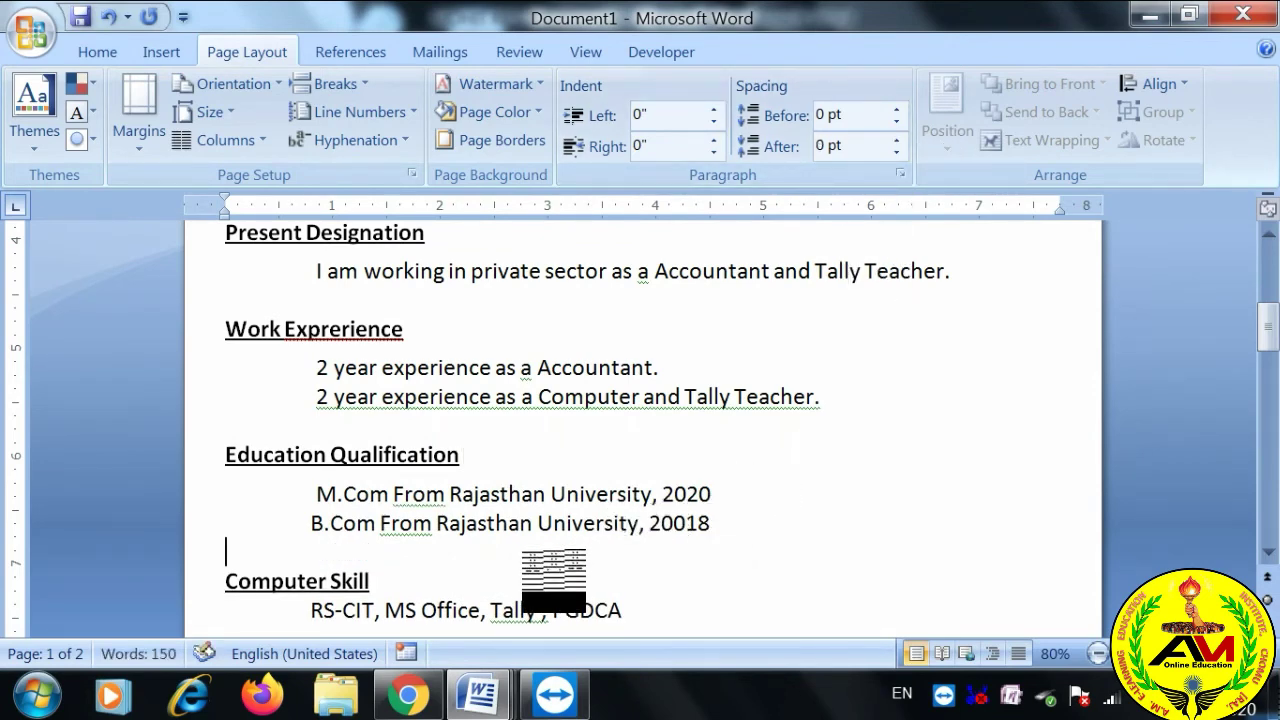
{"action": "left_click", "coordinate": [553, 581]}
{"action": "left_click", "coordinate": [896, 140]}
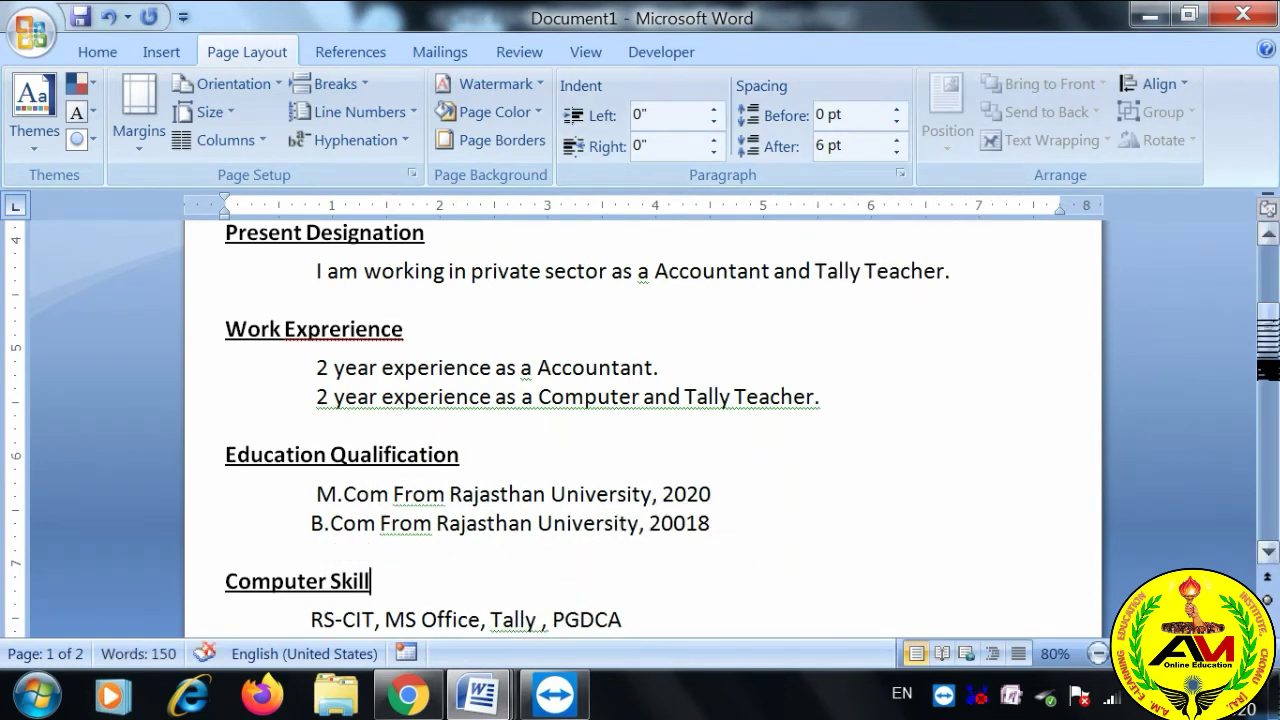
{"action": "left_click_drag", "start_coordinate": [1268, 370], "coordinate": [1268, 400]}
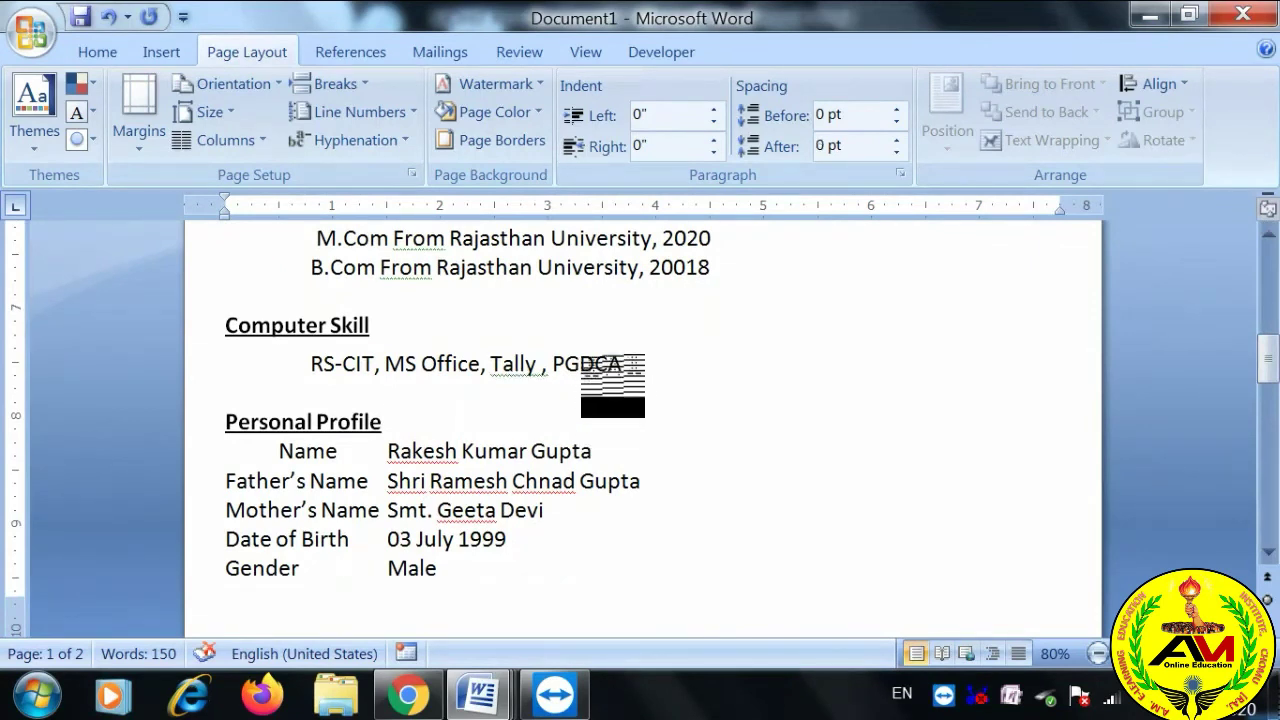
{"action": "left_click", "coordinate": [896, 140]}
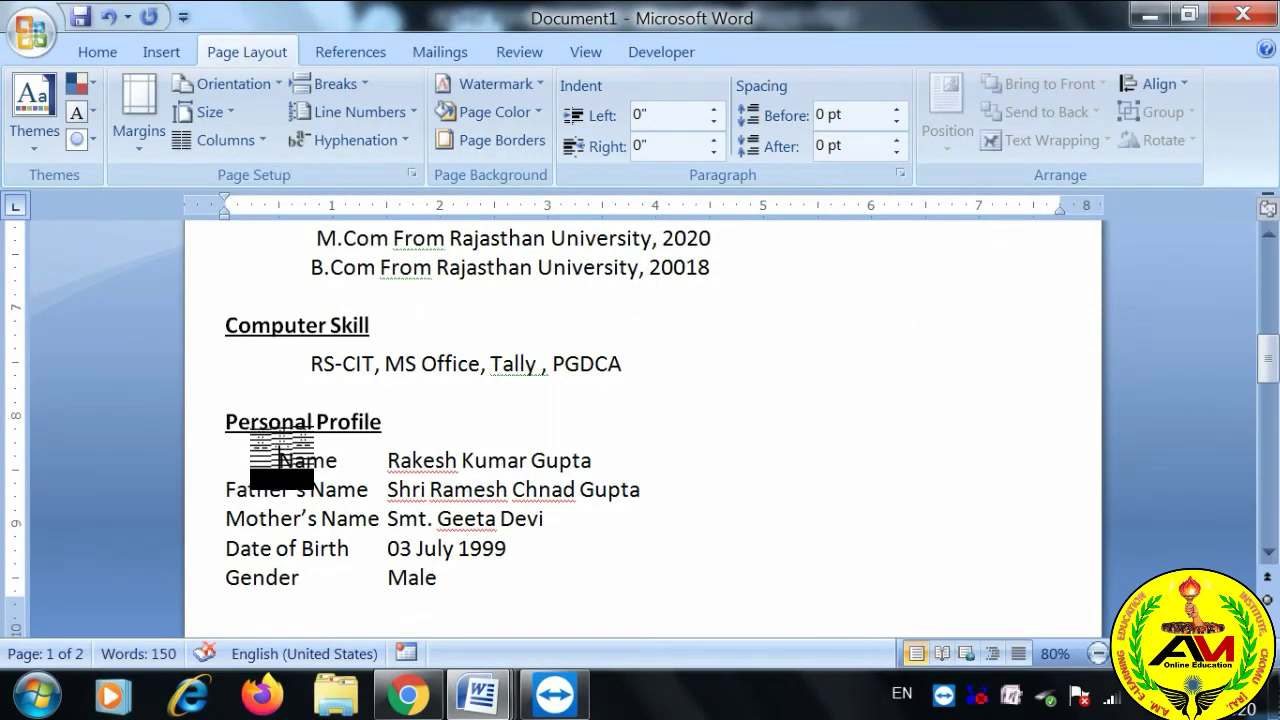
Indent the Personal Profile rows to the right using the ruler's left indent marker.
{"action": "left_click_drag", "start_coordinate": [252, 432], "coordinate": [262, 484]}
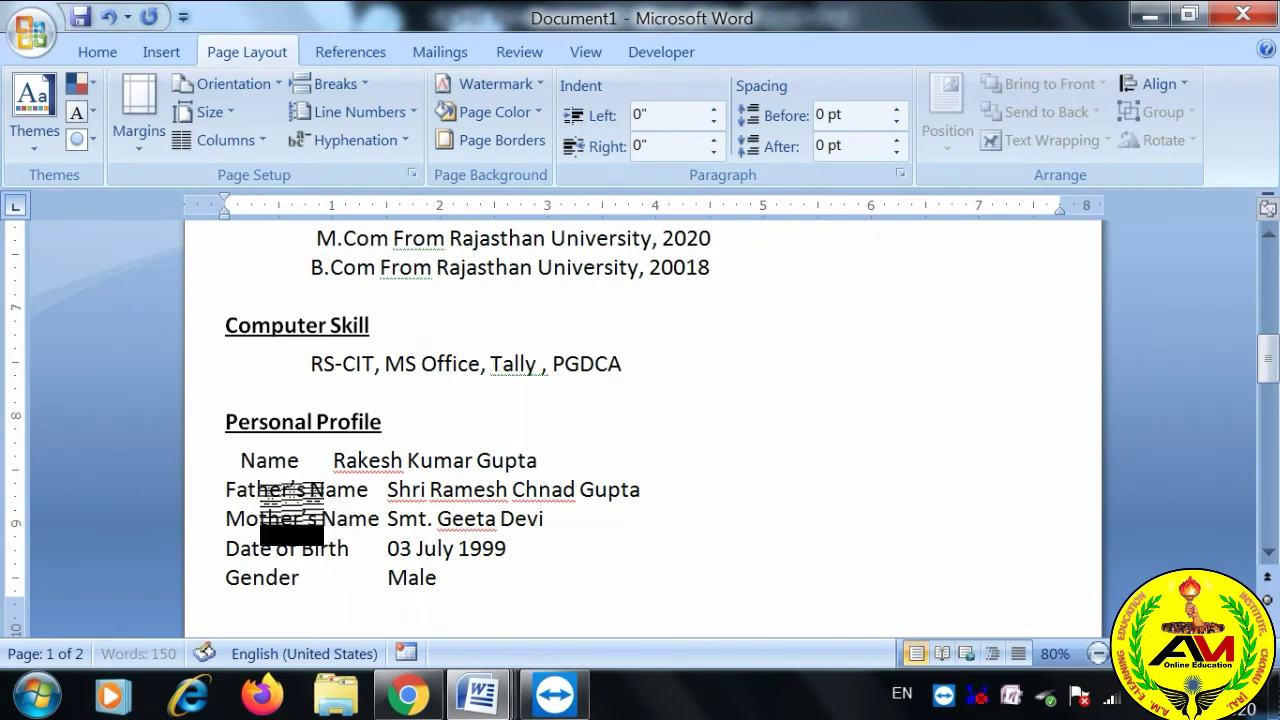
{"action": "left_click_drag", "start_coordinate": [228, 460], "coordinate": [452, 580]}
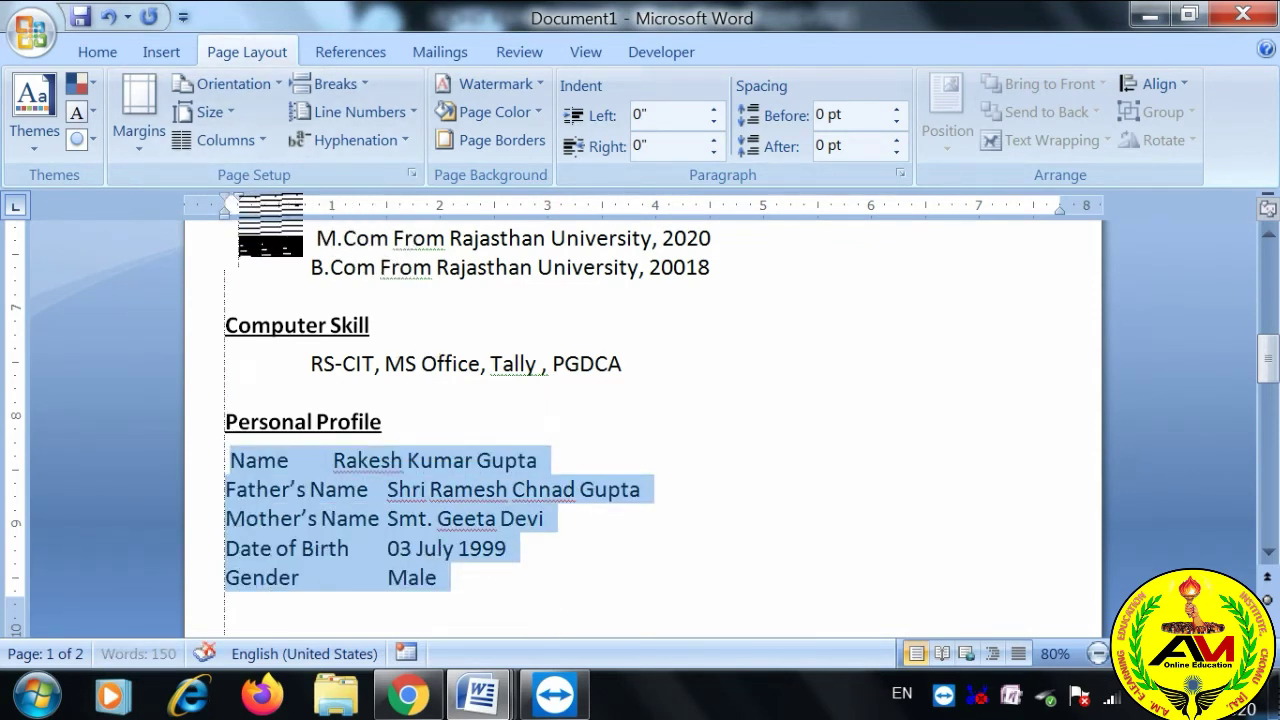
{"action": "left_click_drag", "start_coordinate": [254, 207], "coordinate": [252, 207]}
{"action": "left_click", "coordinate": [592, 548]}
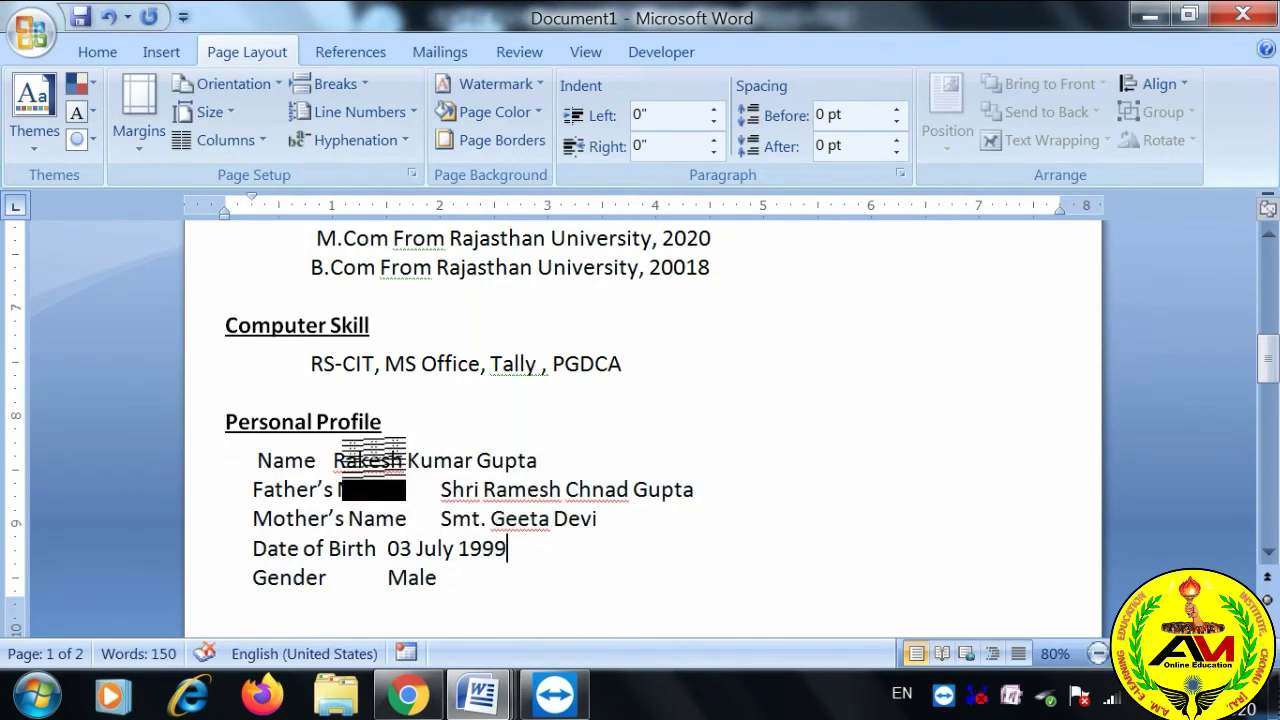
Tab the name, father's name, mother's name, birth date and gender values into one column.
{"action": "left_click", "coordinate": [333, 460]}
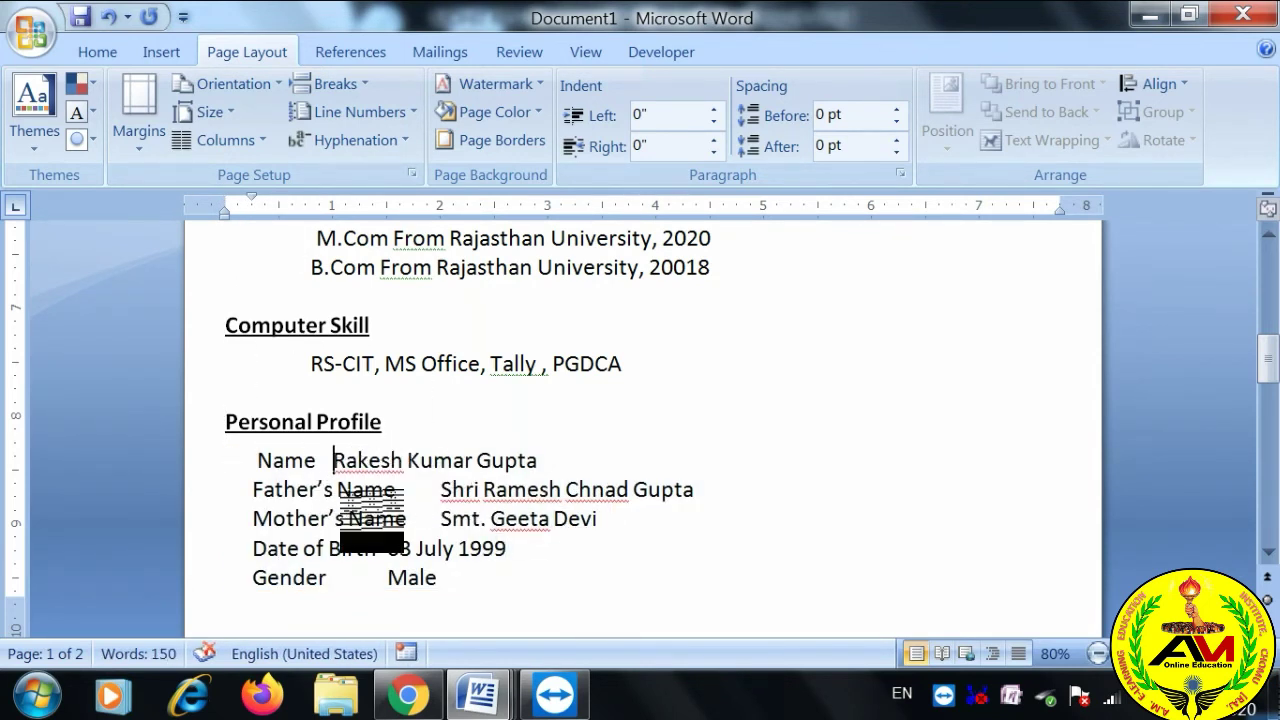
{"action": "key", "text": "Tab"}
{"action": "key", "text": "Tab"}
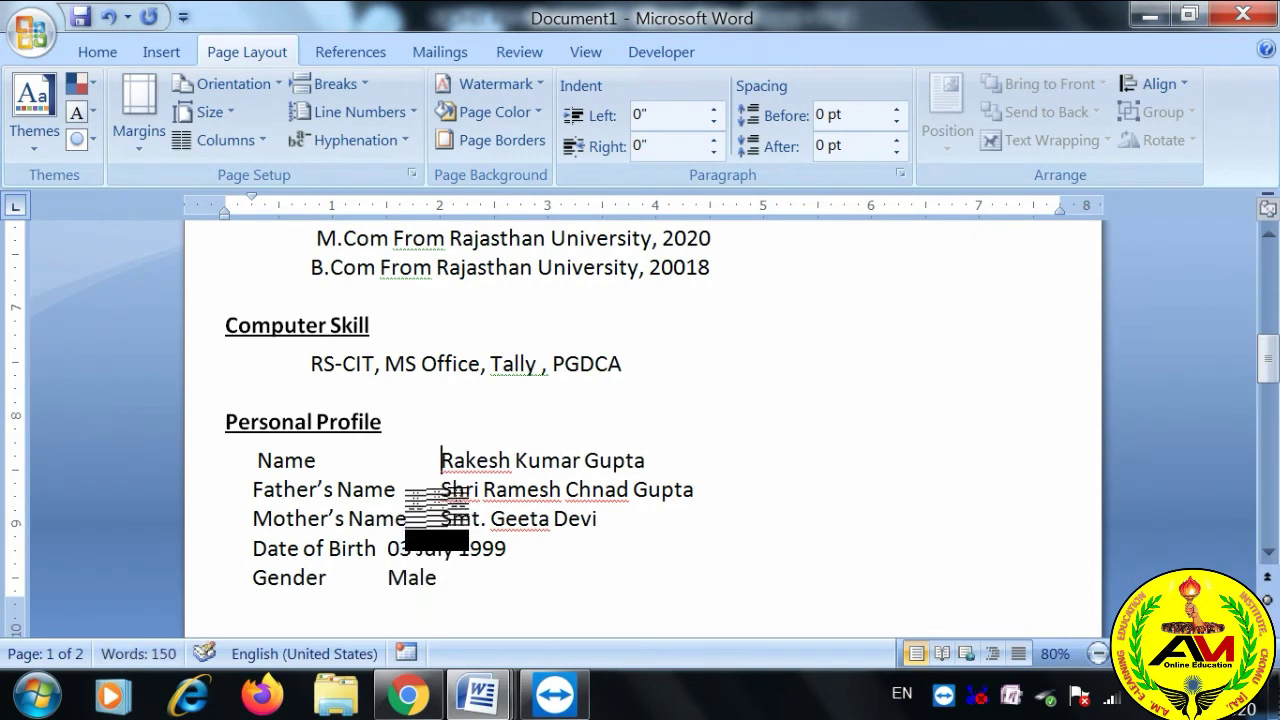
{"action": "key", "text": "Tab"}
{"action": "left_click", "coordinate": [441, 489]}
{"action": "key", "text": "Tab"}
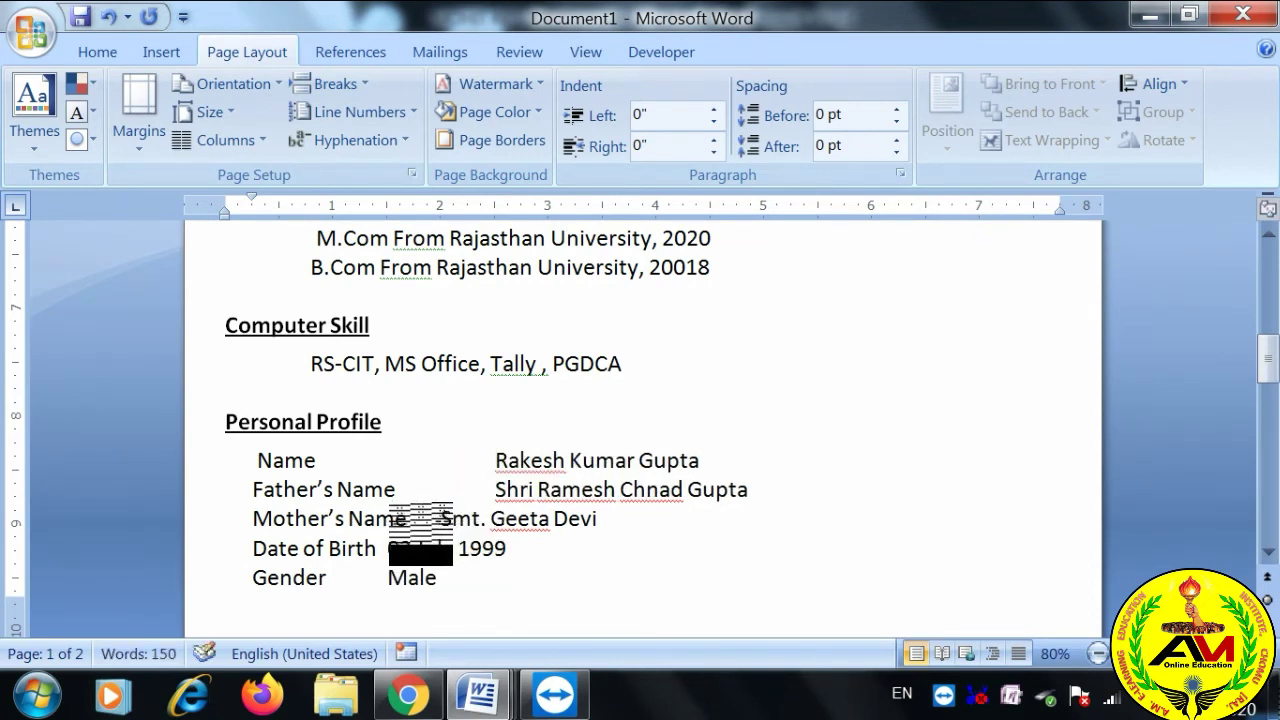
{"action": "left_click", "coordinate": [441, 518]}
{"action": "key", "text": "Tab"}
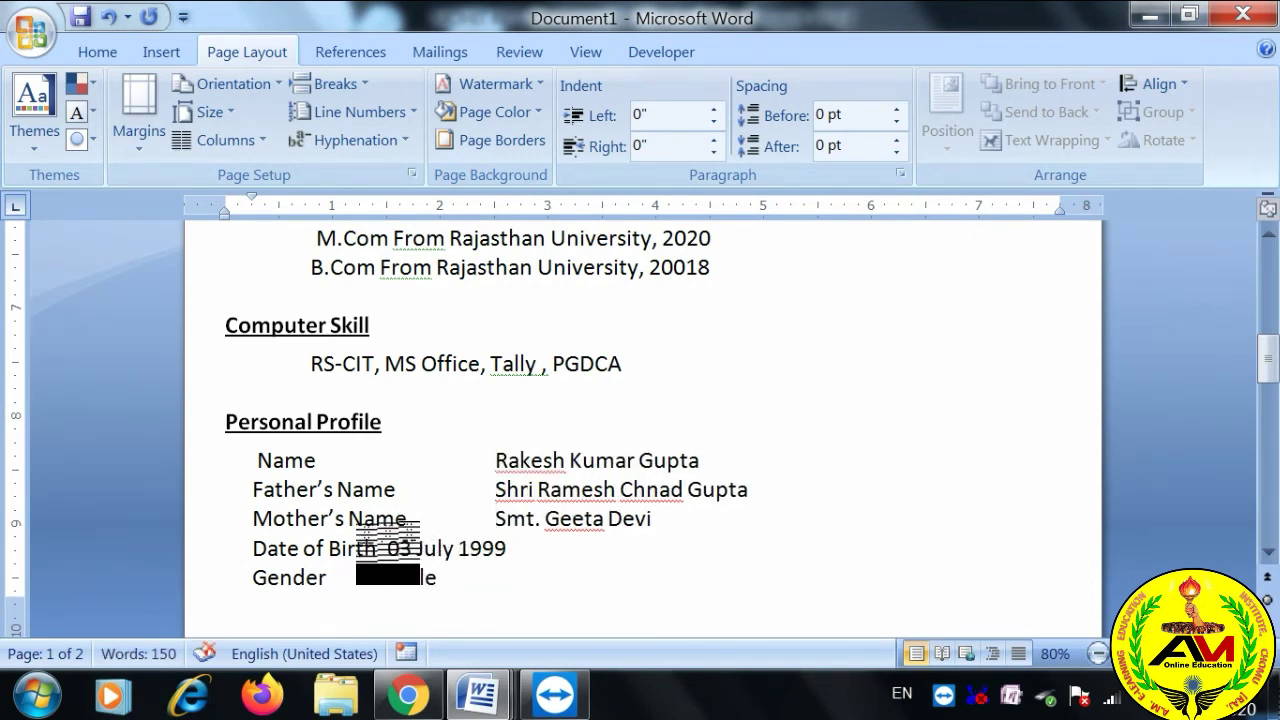
{"action": "left_click", "coordinate": [387, 548]}
{"action": "key", "text": "Tab"}
{"action": "key", "text": "Tab"}
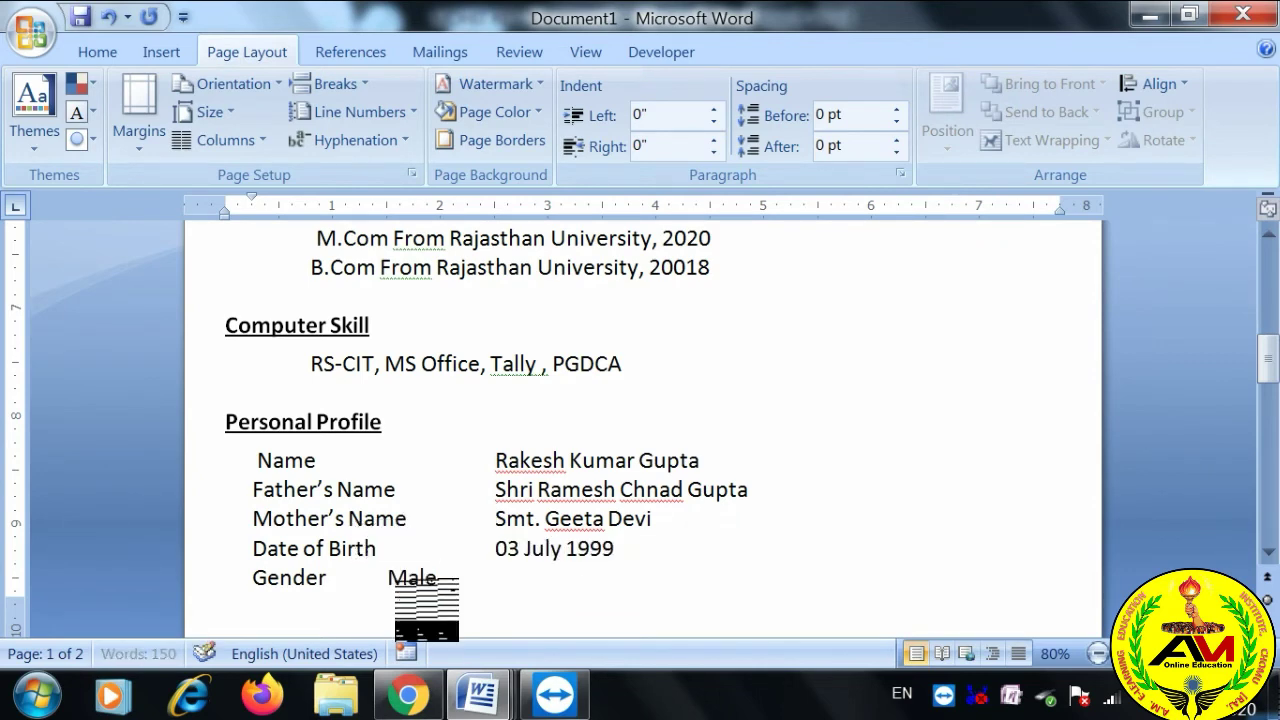
{"action": "left_click", "coordinate": [387, 577]}
{"action": "key", "text": "Tab"}
{"action": "key", "text": "Tab"}
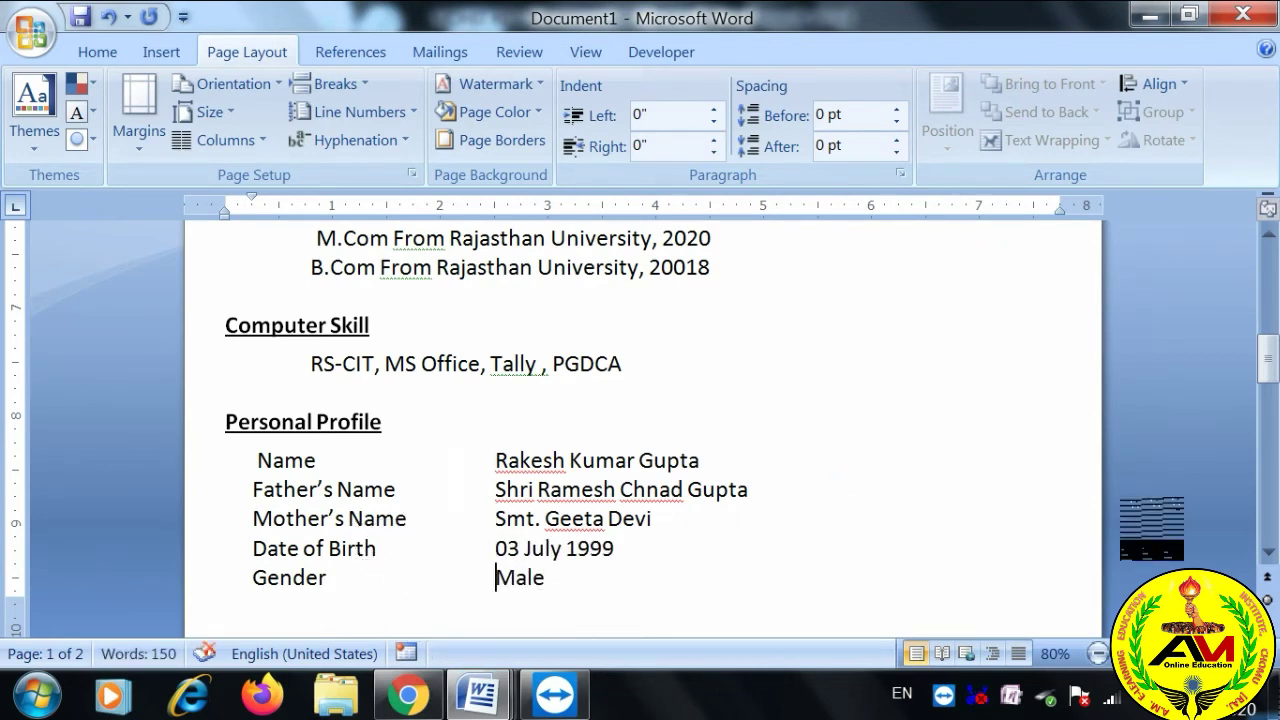
{"action": "left_click_drag", "start_coordinate": [1268, 385], "coordinate": [1268, 418]}
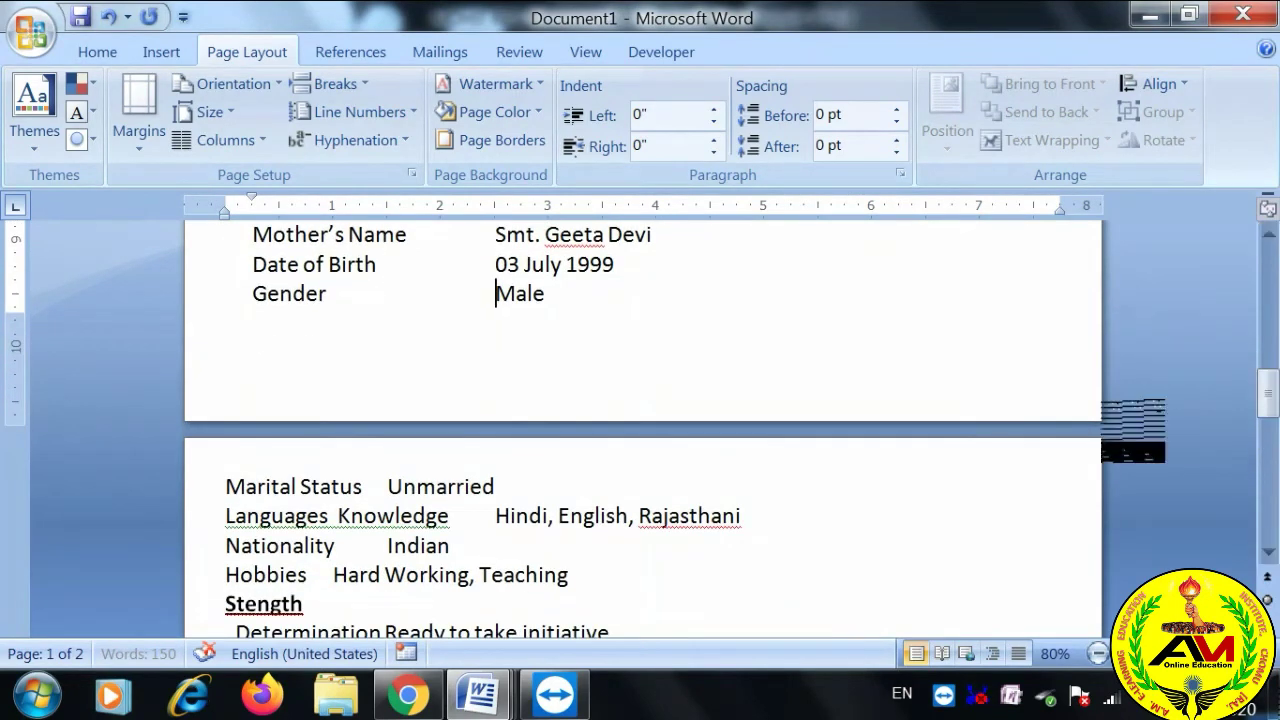
Align the Unmarried and Hobbies values with the other values using tabs.
{"action": "left_click", "coordinate": [389, 486]}
{"action": "key", "text": "Tab"}
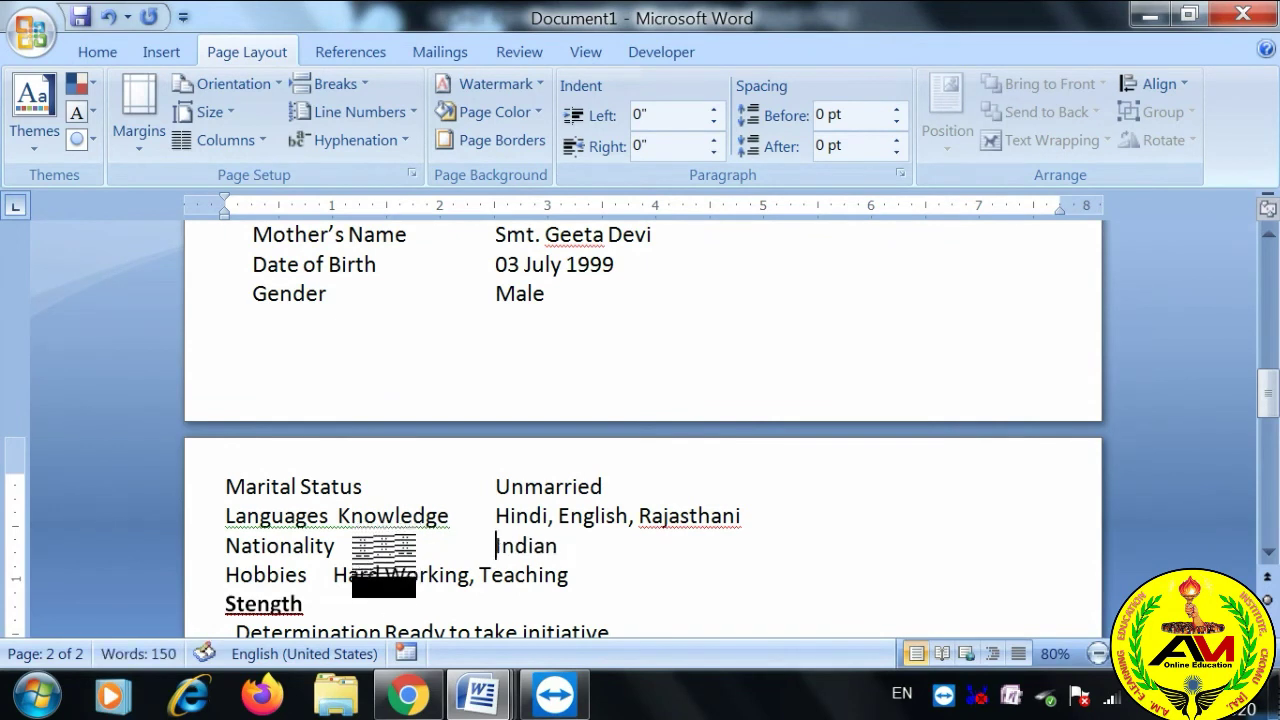
{"action": "left_click", "coordinate": [332, 575]}
{"action": "key", "text": "Tab"}
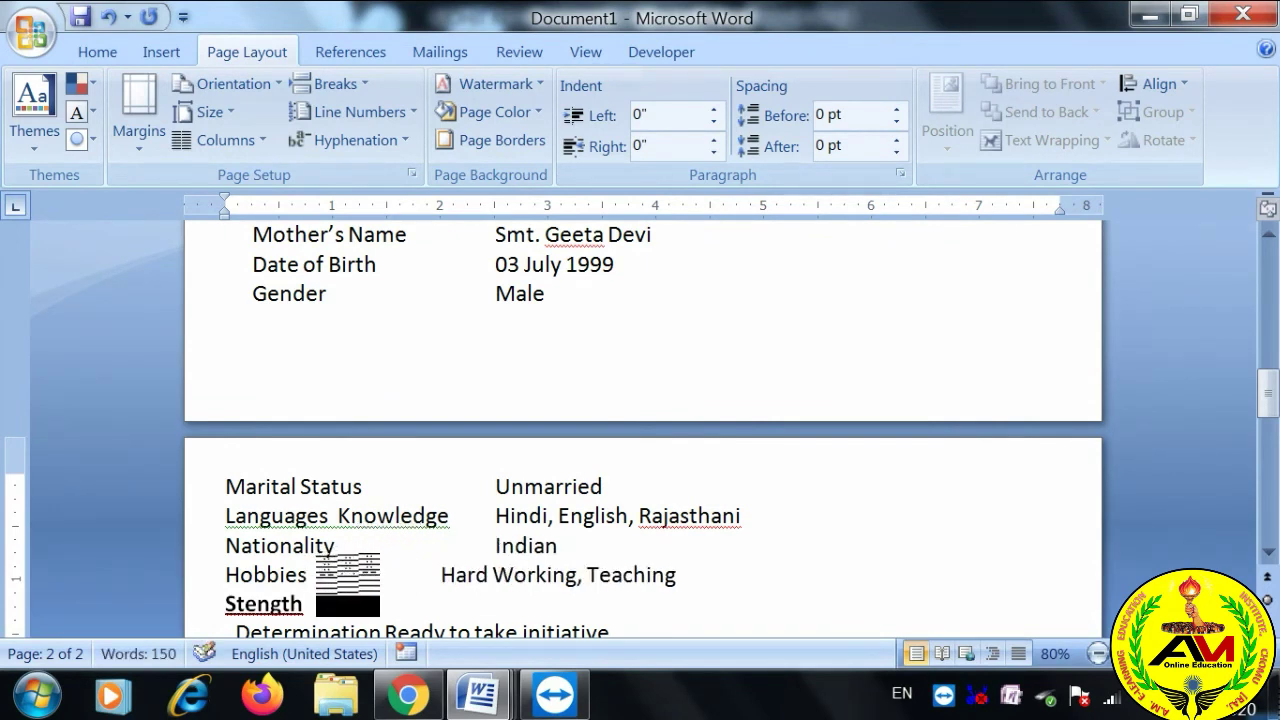
{"action": "key", "text": "Tab"}
End the Hobbies line with a period, add a blank line above Stength with 6 pt after, and remove Determination's leading space.
{"action": "scroll", "coordinate": [1268, 450], "scroll_direction": "down", "scroll_amount": 3}
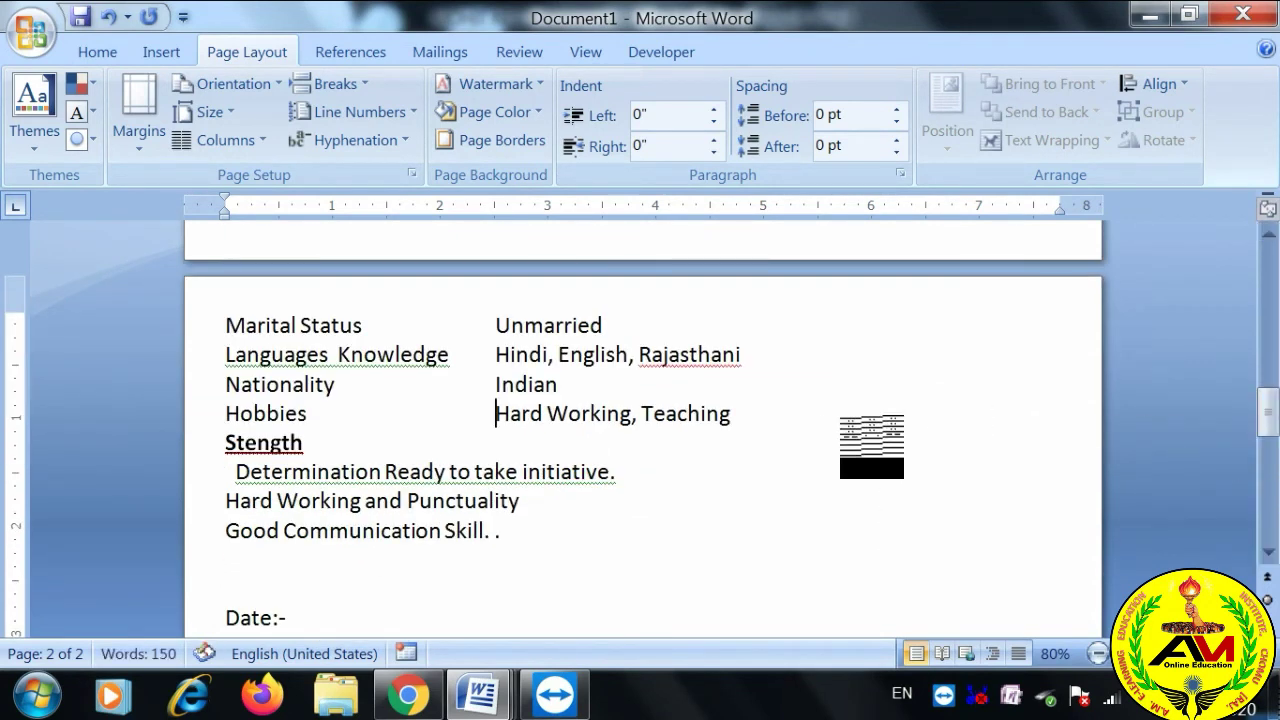
{"action": "type", "text": "."}
{"action": "key", "text": "Return"}
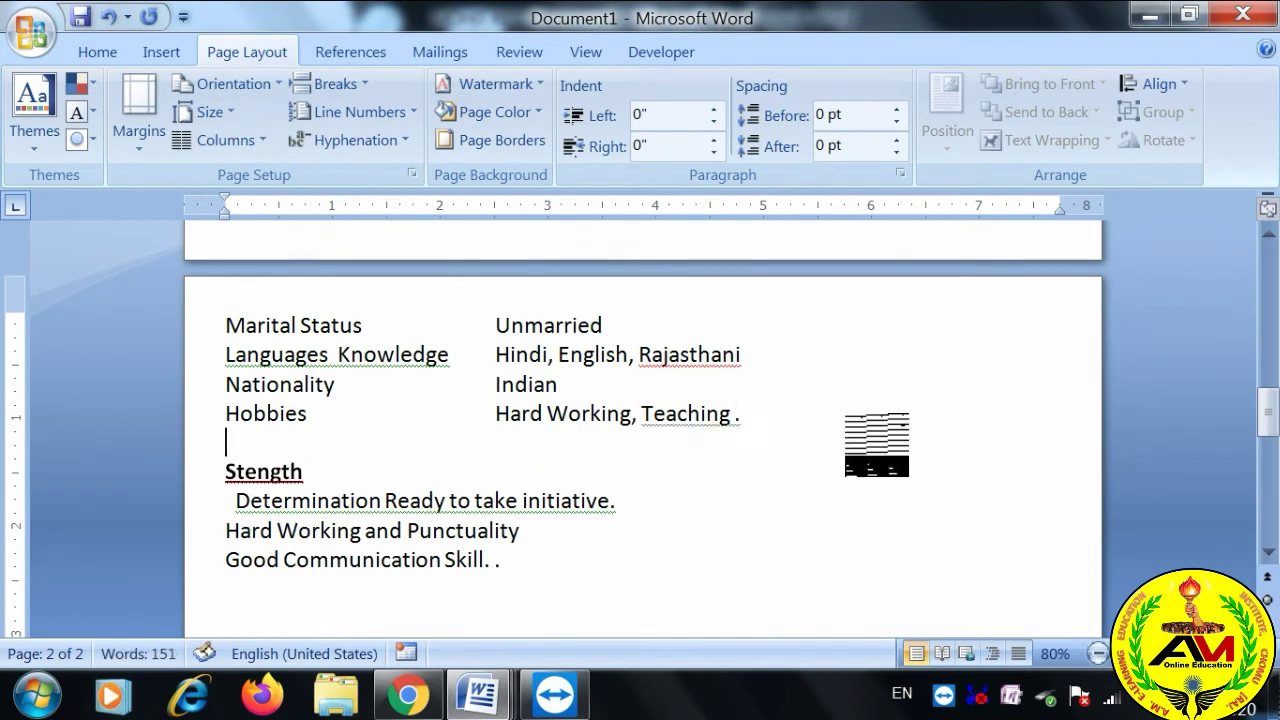
{"action": "left_click", "coordinate": [896, 140]}
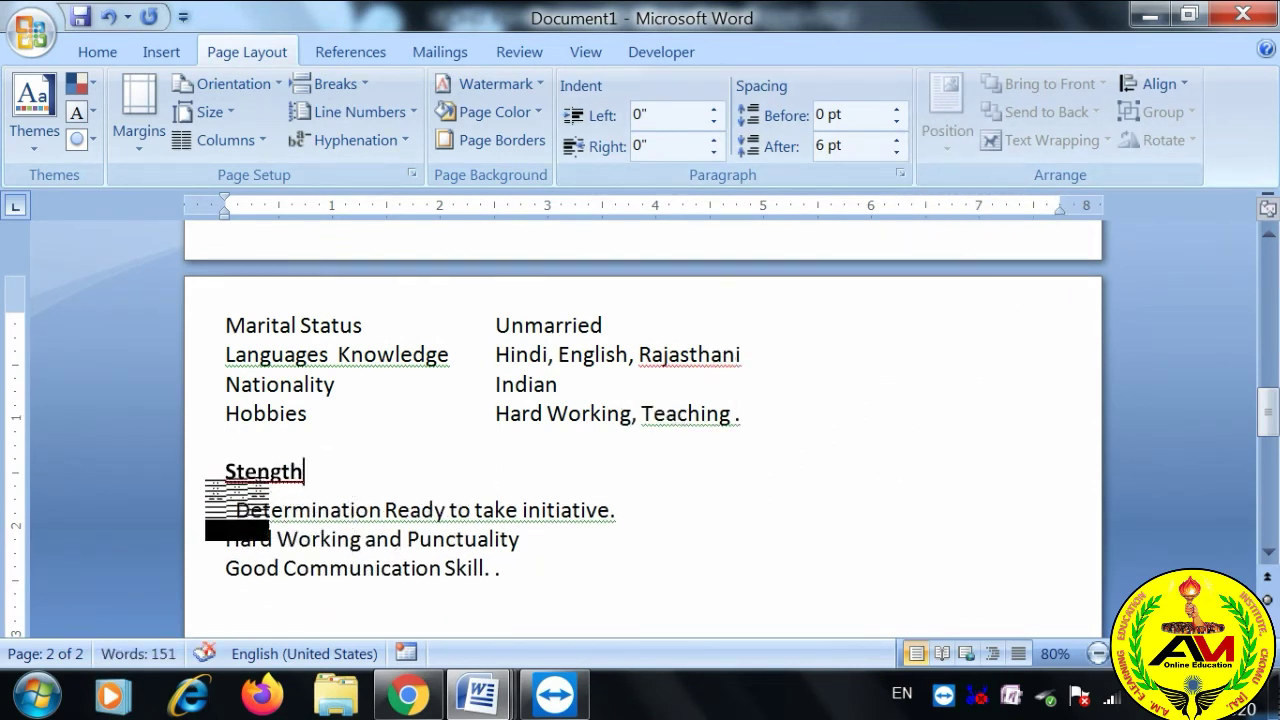
{"action": "key", "text": "BackSpace"}
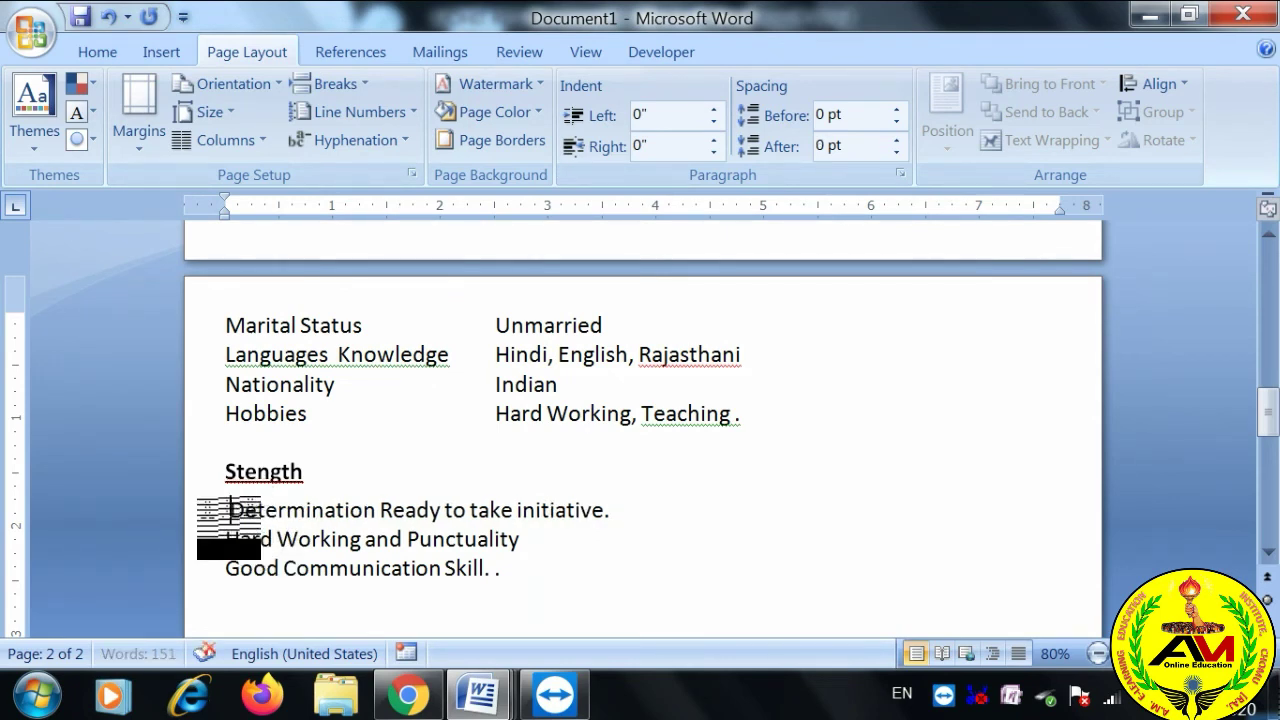
Select the three strength lines and look over the end of the résumé.
{"action": "left_click_drag", "start_coordinate": [231, 510], "coordinate": [383, 590]}
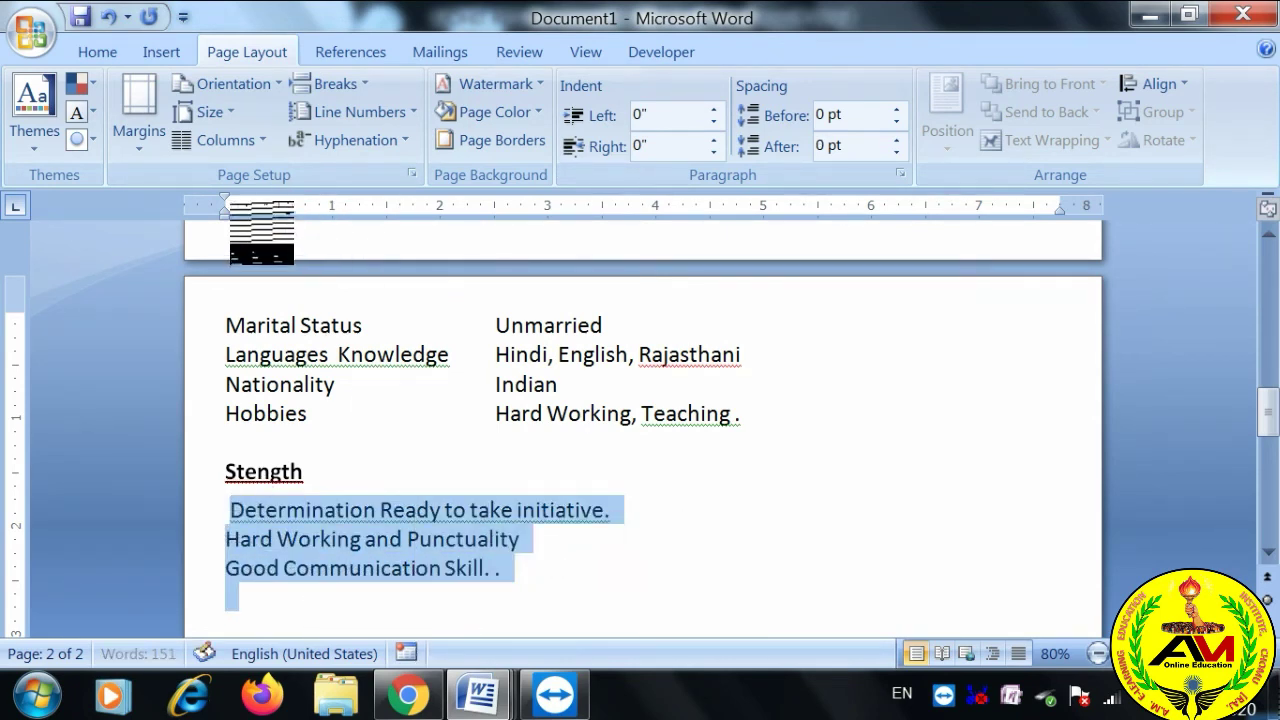
{"action": "mouse_move", "coordinate": [1268, 420]}
{"action": "left_mouse_down"}
{"action": "mouse_move", "coordinate": [1270, 462]}
{"action": "mouse_move", "coordinate": [1028, 385]}
{"action": "left_mouse_up"}
{"action": "mouse_move", "coordinate": [225, 543]}
{"action": "left_mouse_down"}
{"action": "mouse_move", "coordinate": [578, 630]}
{"action": "mouse_move", "coordinate": [600, 528]}
{"action": "left_mouse_up"}
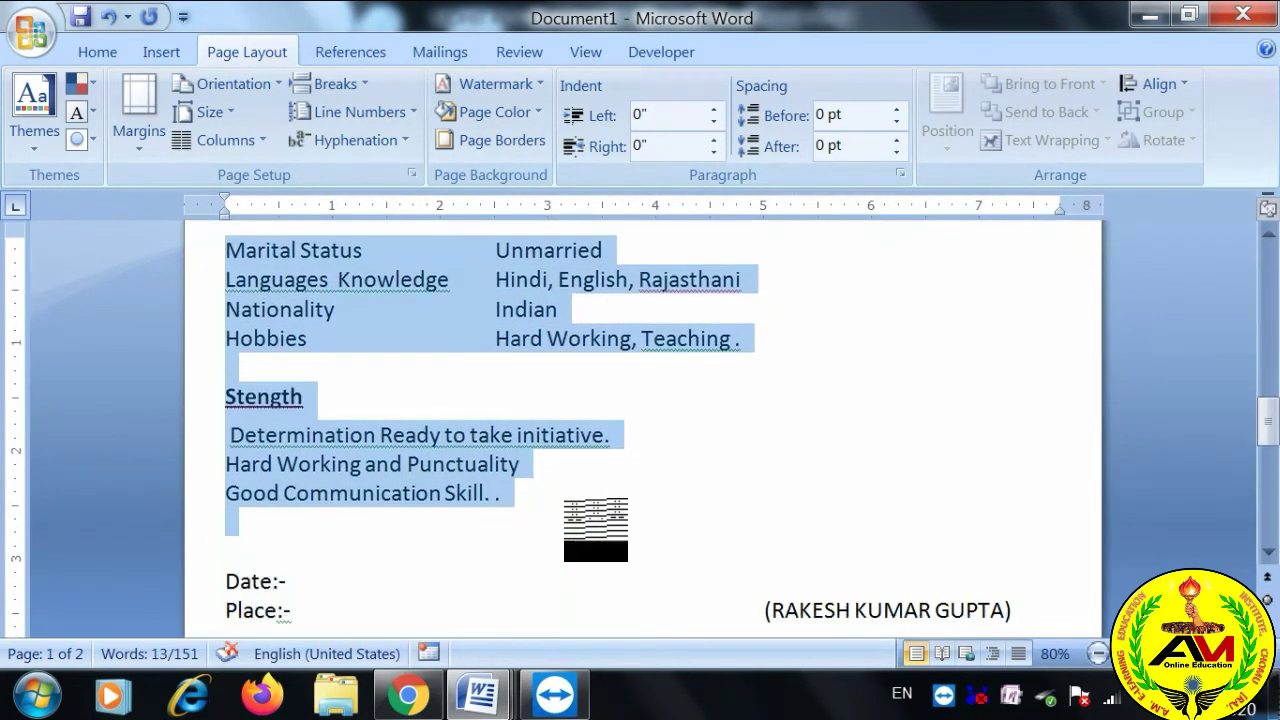
{"action": "left_click_drag", "start_coordinate": [1268, 415], "coordinate": [1268, 270]}
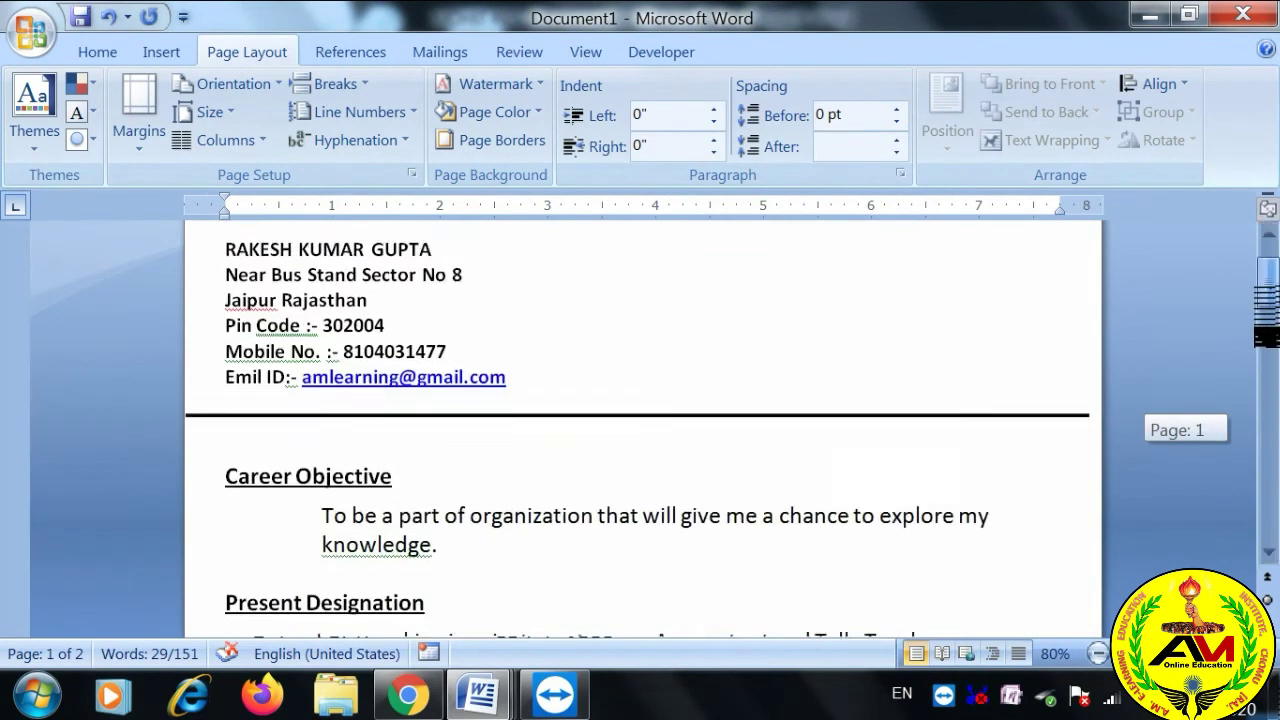
{"action": "scroll", "coordinate": [640, 430], "scroll_direction": "down", "scroll_amount": 1}
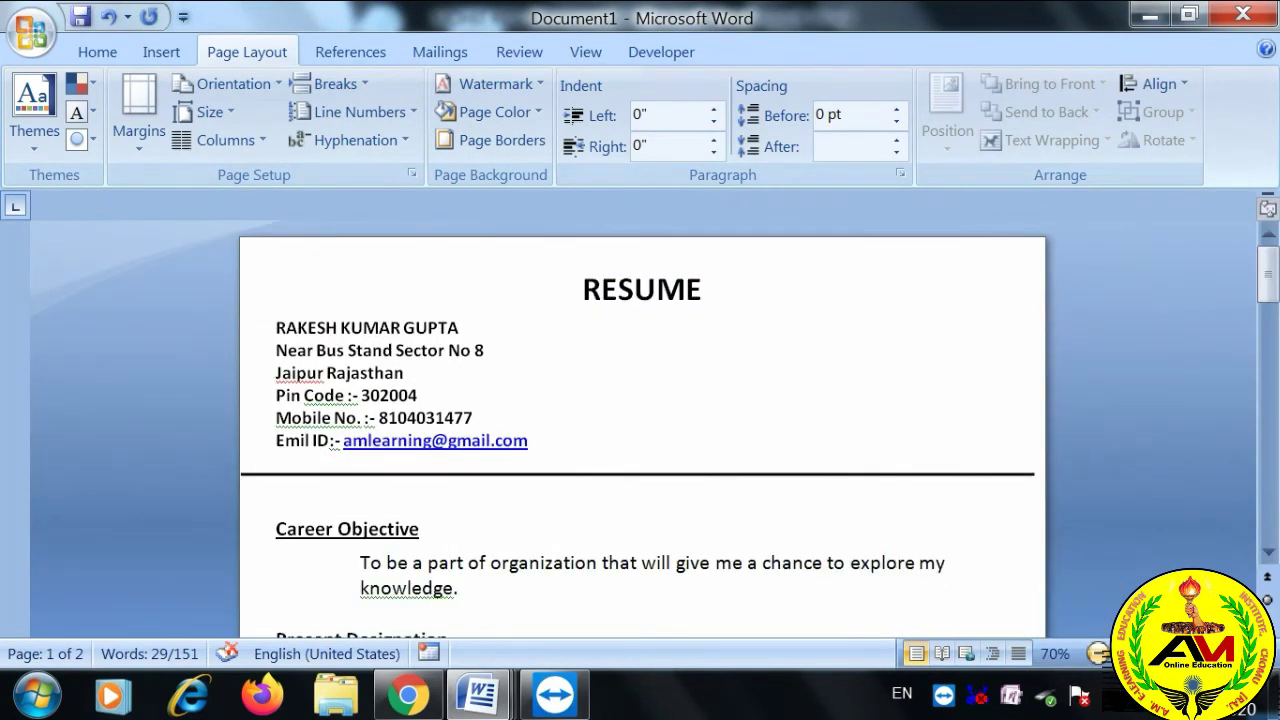
{"action": "scroll", "coordinate": [640, 430], "scroll_direction": "down", "scroll_amount": 1}
{"action": "scroll", "coordinate": [640, 430], "scroll_direction": "down", "scroll_amount": 1}
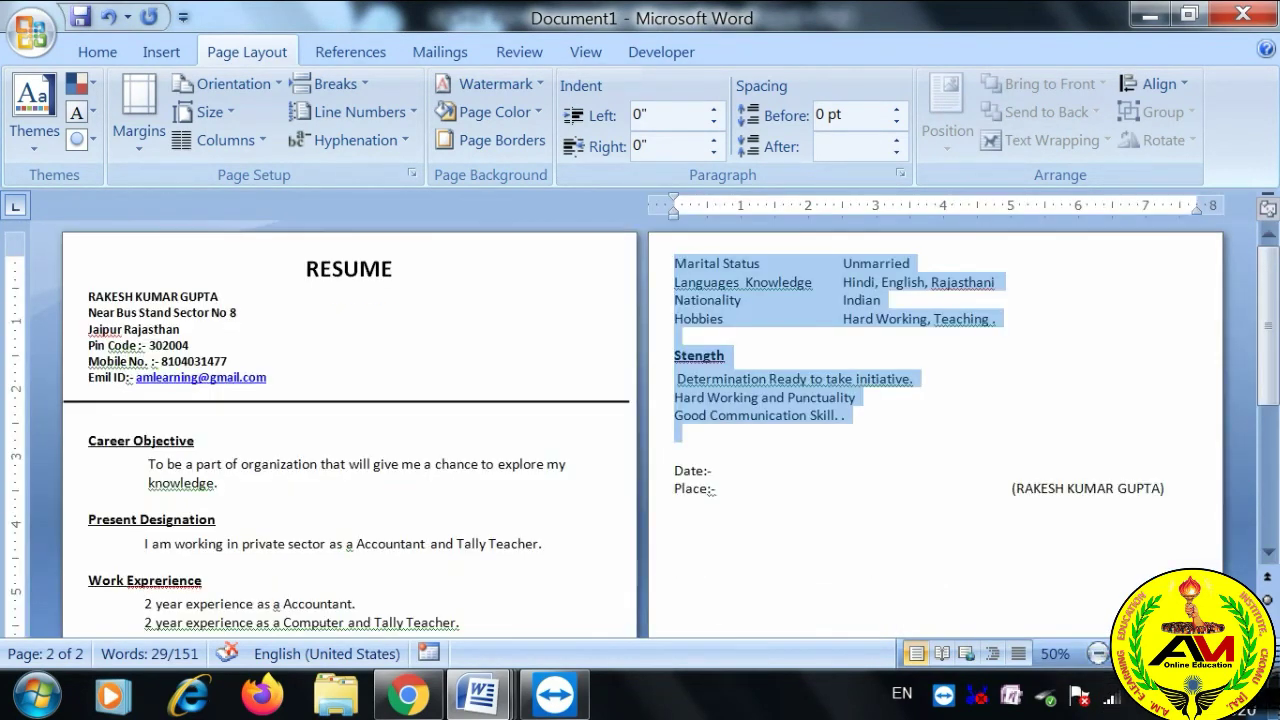
{"action": "scroll", "coordinate": [710, 489], "scroll_direction": "up", "scroll_amount": 1}
{"action": "left_click", "coordinate": [700, 436]}
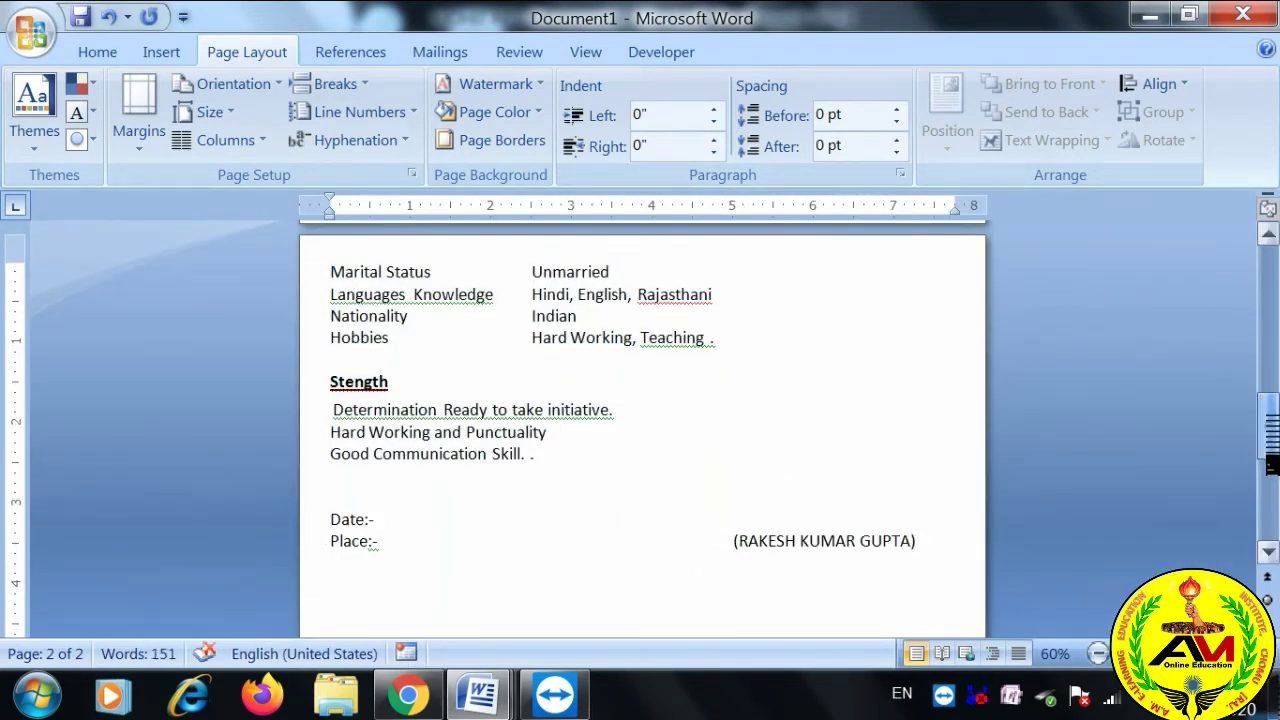
{"action": "left_click_drag", "start_coordinate": [1270, 462], "coordinate": [1262, 462]}
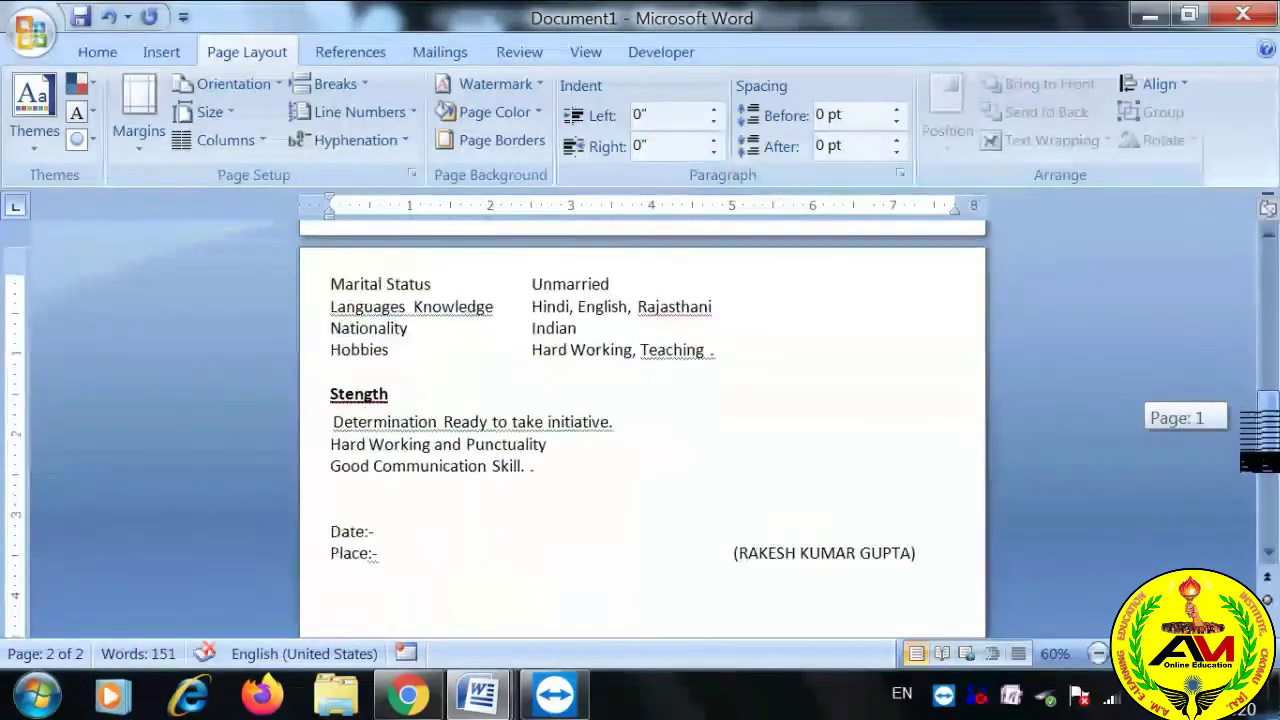
Insert a page break (Ctrl+Enter) at the Gender label to move that row onto page two.
{"action": "left_click", "coordinate": [535, 526]}
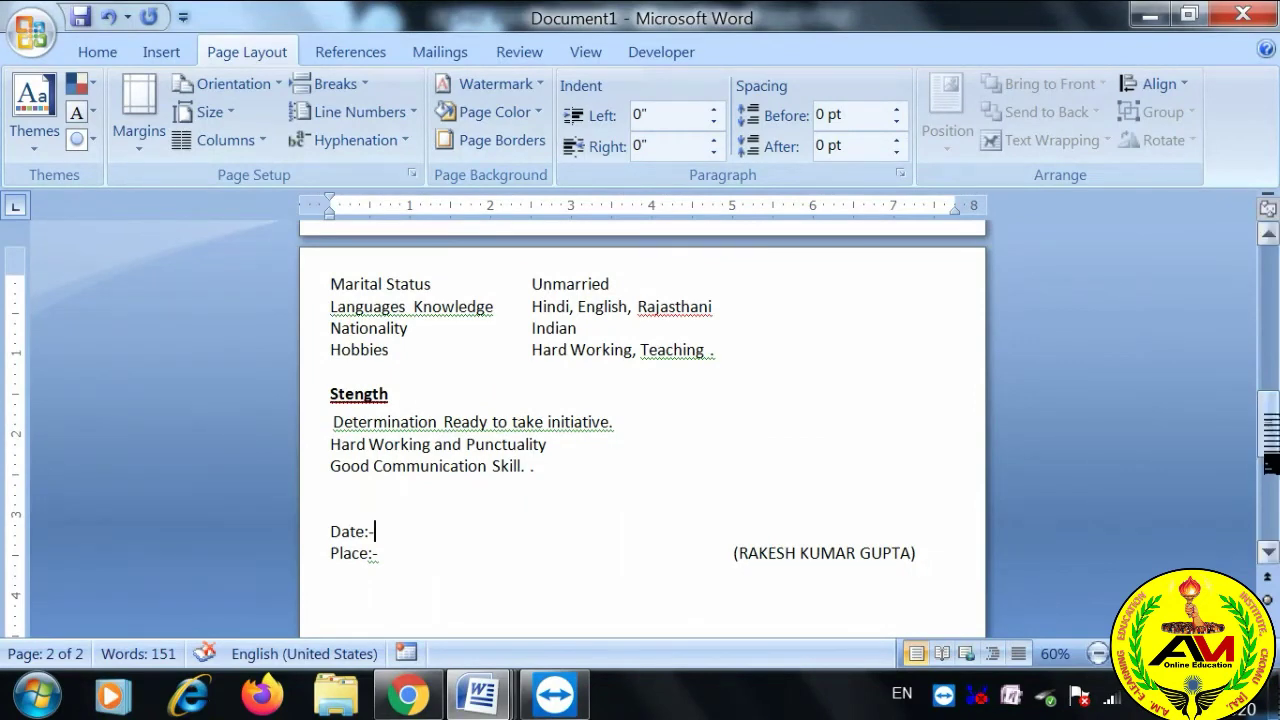
{"action": "scroll", "coordinate": [586, 363], "scroll_direction": "up", "scroll_amount": 4}
{"action": "left_click", "coordinate": [451, 374]}
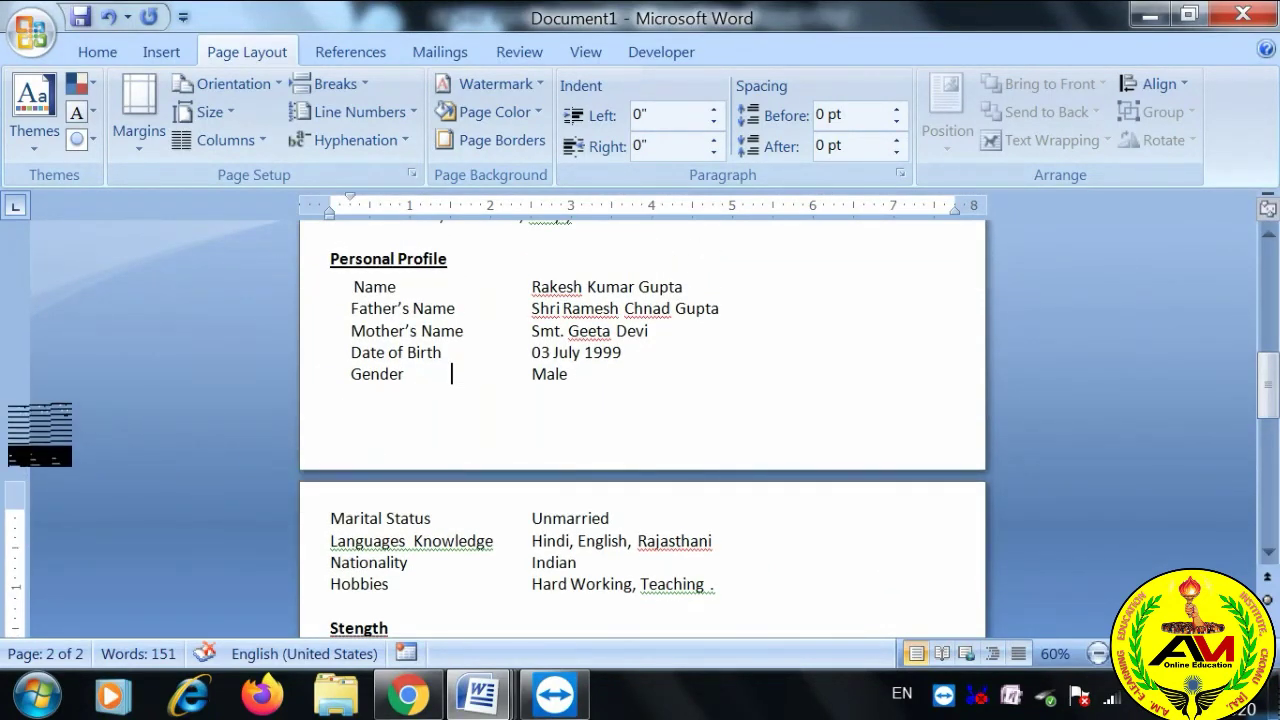
{"action": "key", "text": "ctrl+Return"}
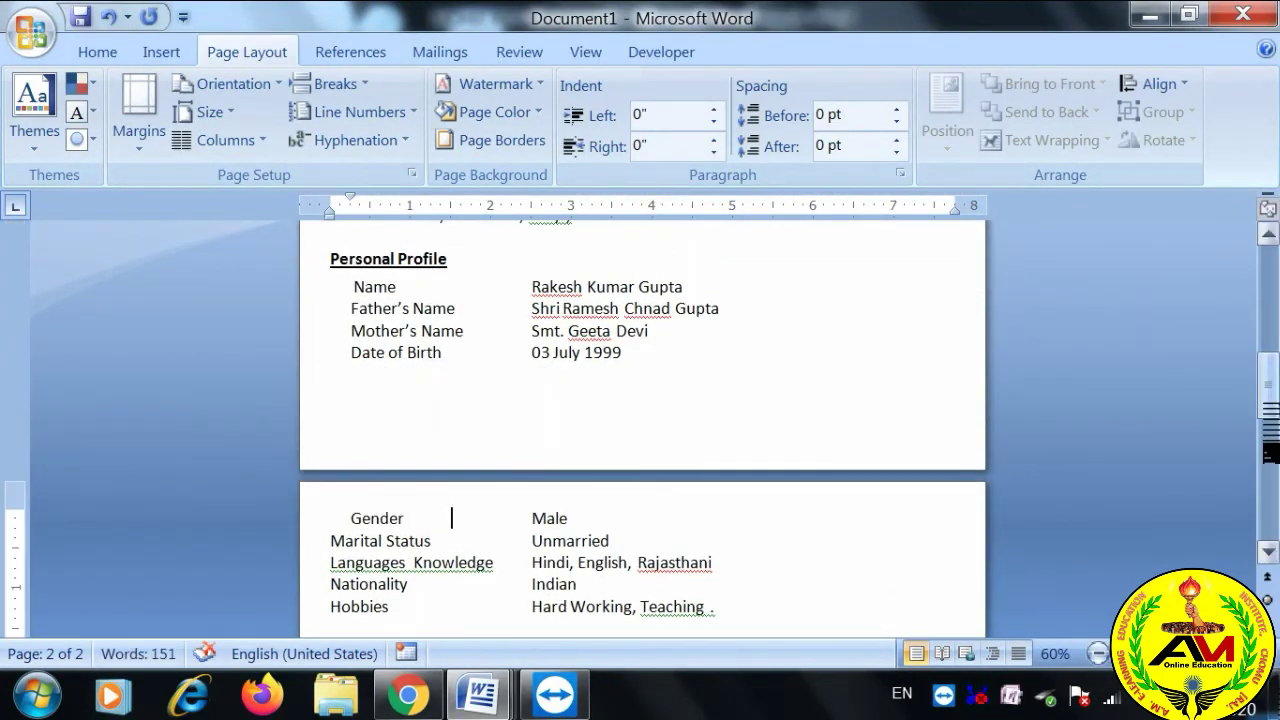
{"action": "scroll", "coordinate": [642, 430], "scroll_direction": "up", "scroll_amount": 3}
{"action": "scroll", "coordinate": [642, 430], "scroll_direction": "up", "scroll_amount": 2}
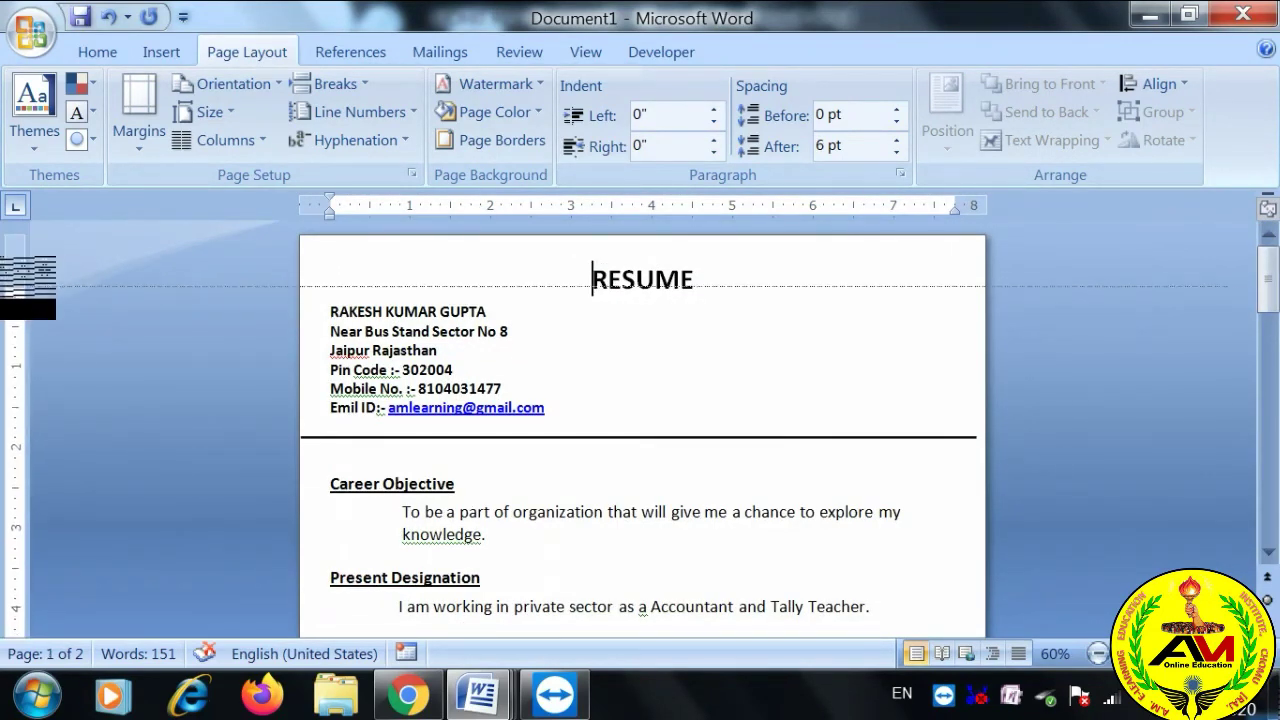
Apply 1.15 line spacing to the text from Career Objective down to Date.
{"action": "scroll", "coordinate": [642, 430], "scroll_direction": "up", "scroll_amount": 1}
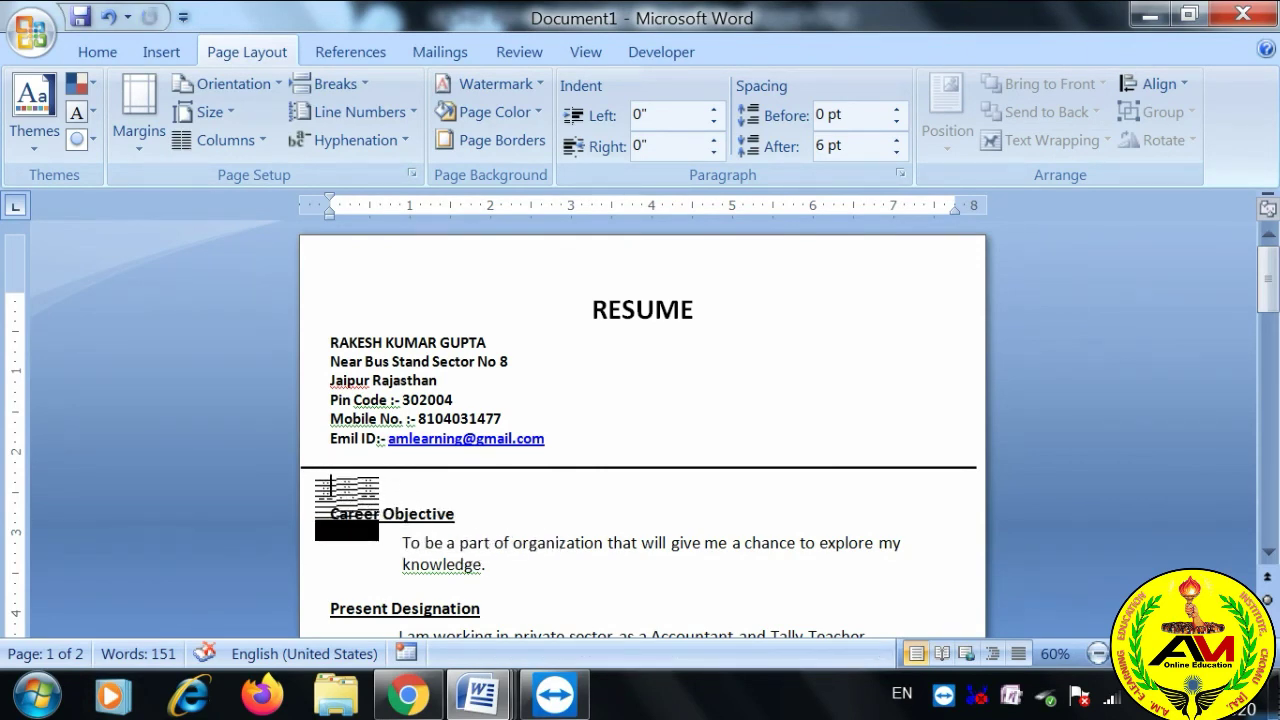
{"action": "mouse_move", "coordinate": [331, 513]}
{"action": "left_mouse_down"}
{"action": "mouse_move", "coordinate": [549, 390]}
{"action": "mouse_move", "coordinate": [549, 485]}
{"action": "left_mouse_up"}
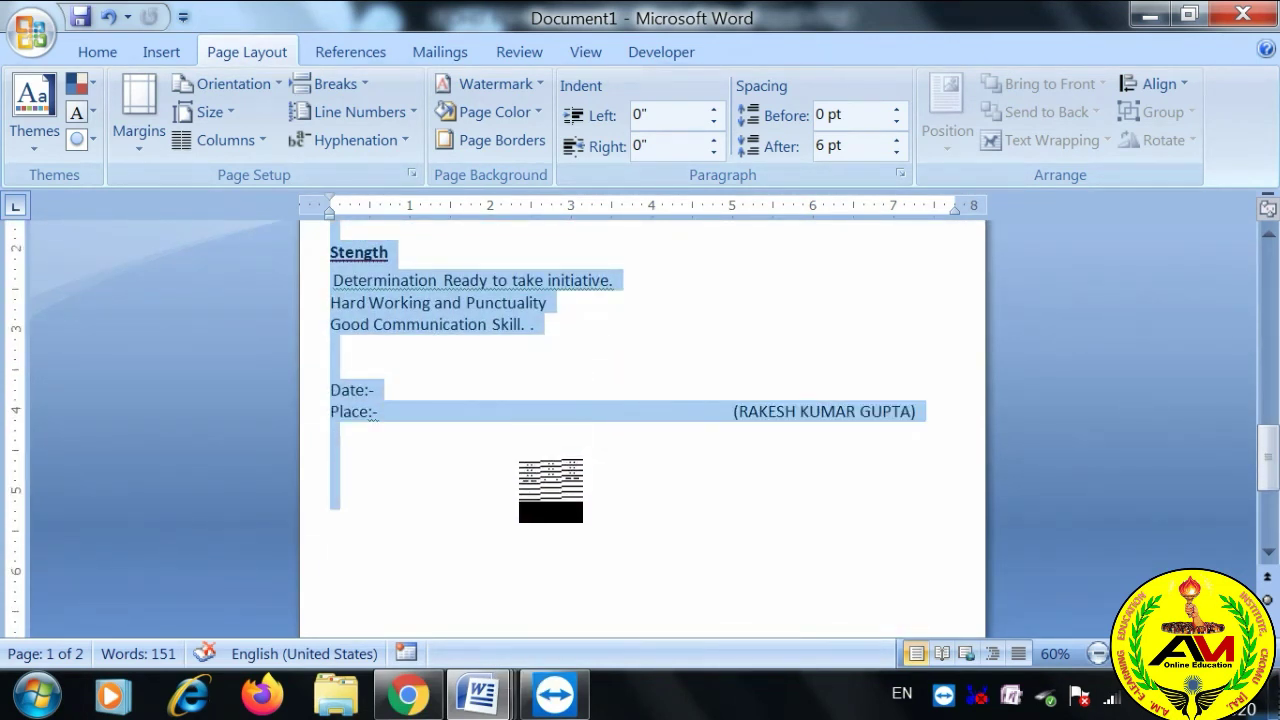
{"action": "left_click", "coordinate": [97, 51]}
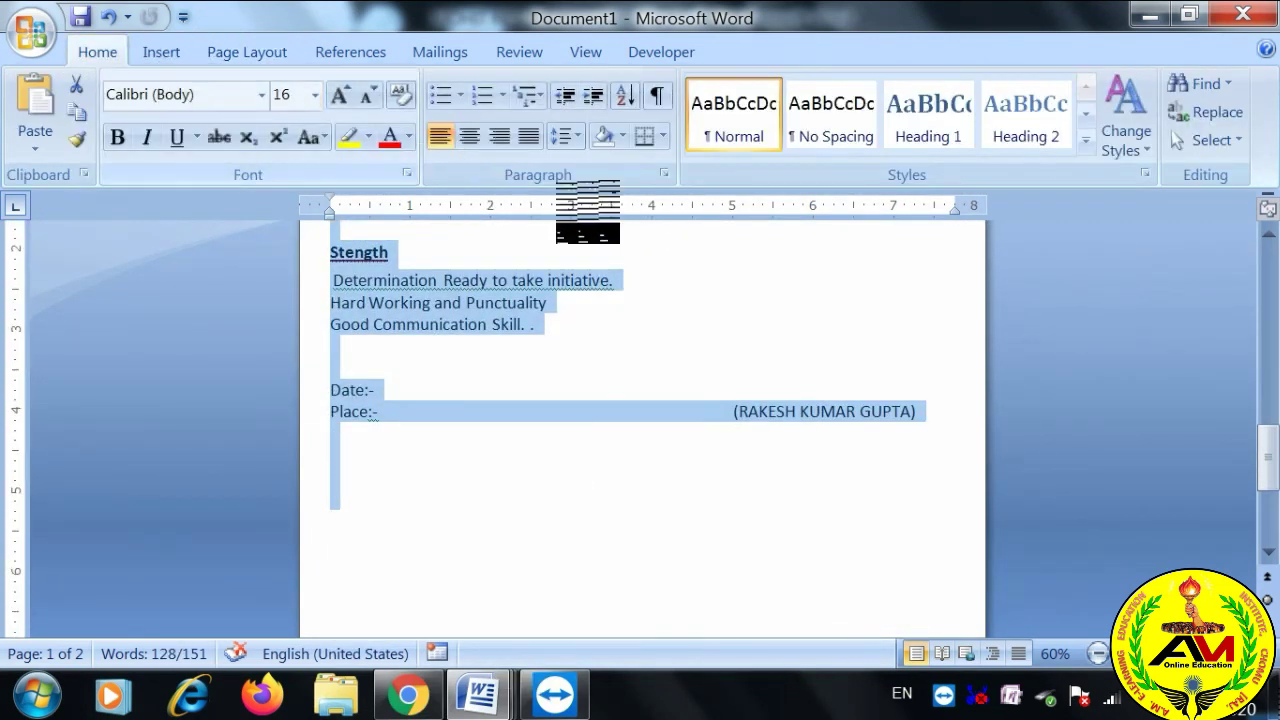
{"action": "left_click", "coordinate": [566, 136]}
{"action": "left_click", "coordinate": [614, 194]}
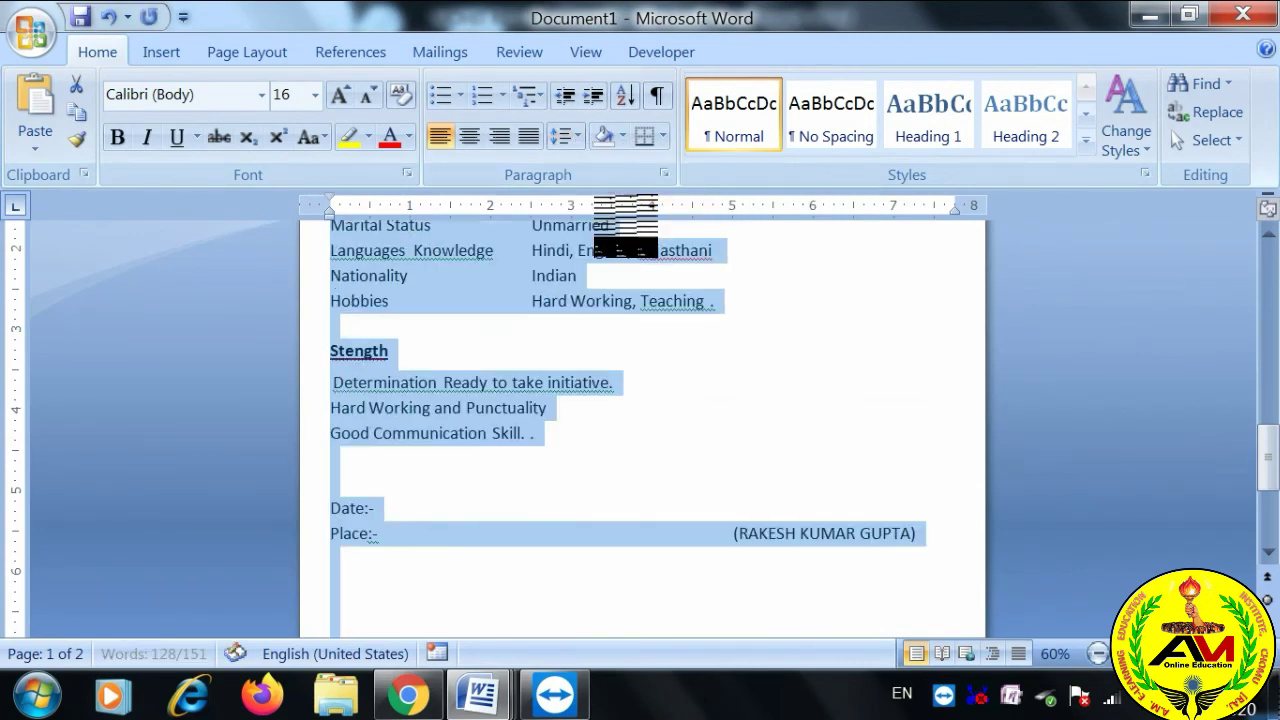
{"action": "left_click", "coordinate": [614, 382]}
{"action": "mouse_move", "coordinate": [1272, 505]}
{"action": "left_mouse_down"}
{"action": "mouse_move", "coordinate": [1272, 343]}
{"action": "mouse_move", "coordinate": [1270, 395]}
{"action": "left_mouse_up"}
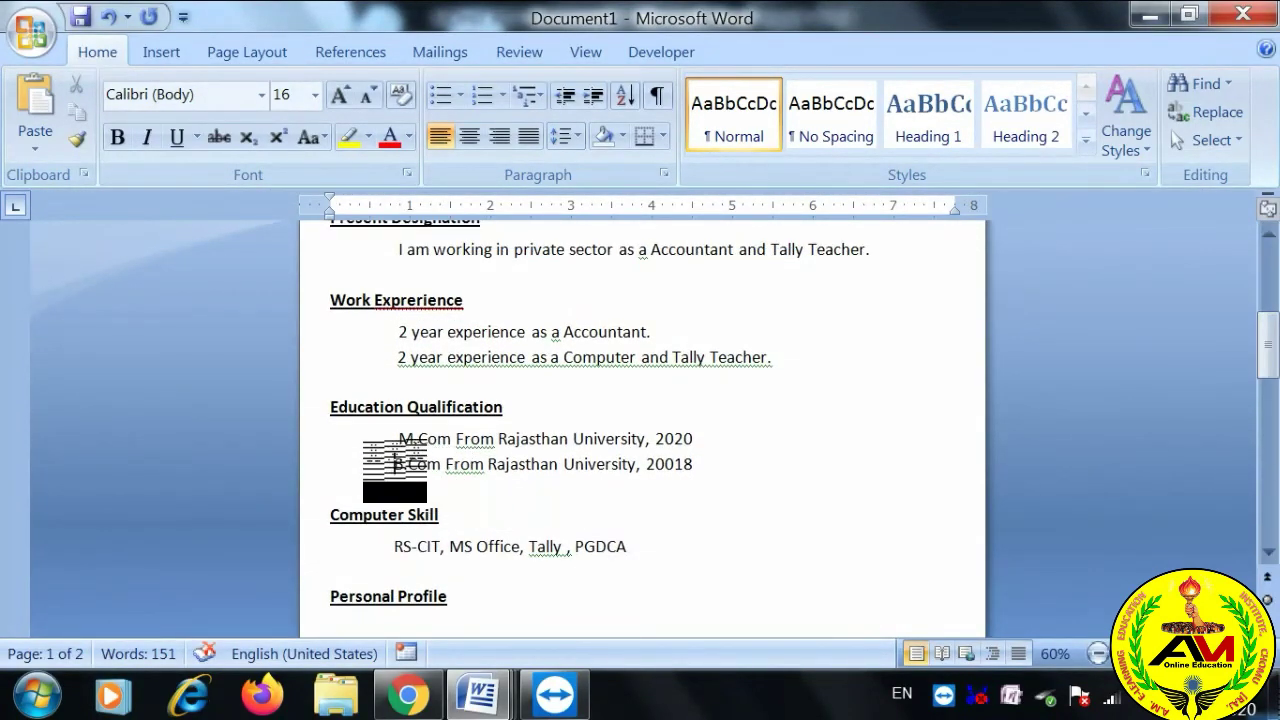
Insert a page break so Personal Profile starts at the top of page two.
{"action": "left_click", "coordinate": [397, 464]}
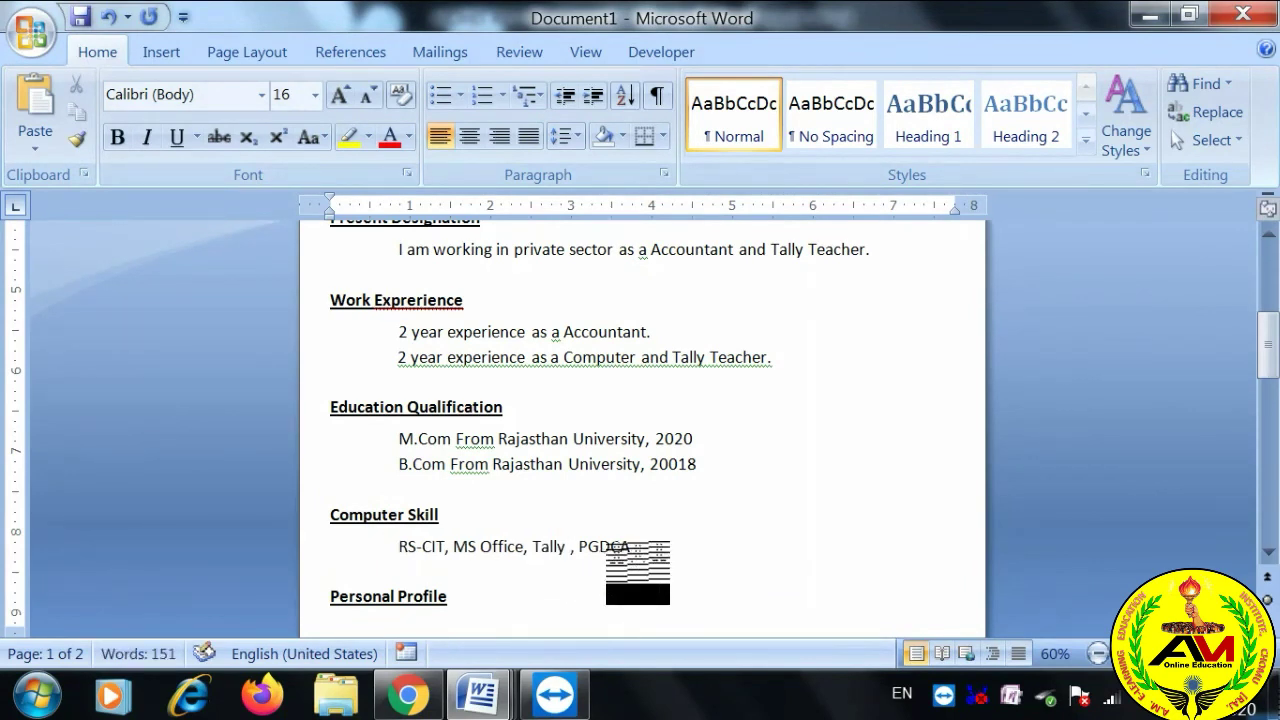
{"action": "left_click_drag", "start_coordinate": [1268, 346], "coordinate": [1268, 374]}
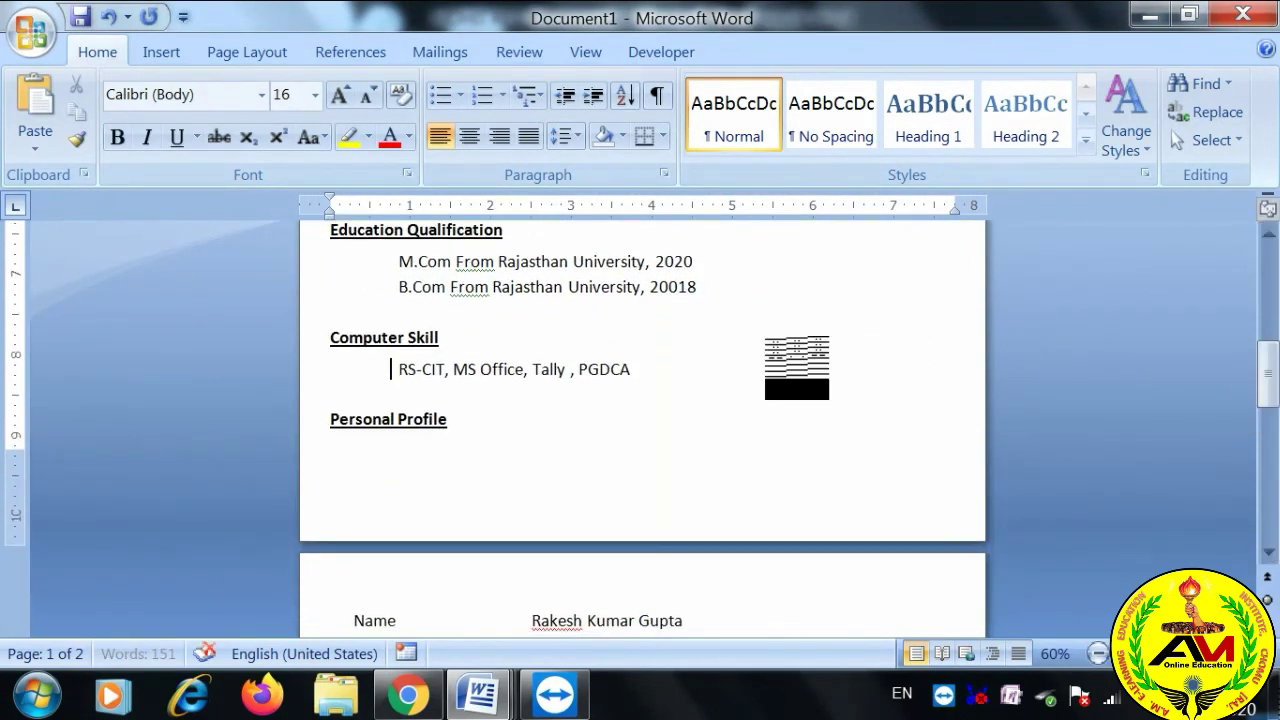
{"action": "key", "text": "ctrl+Return"}
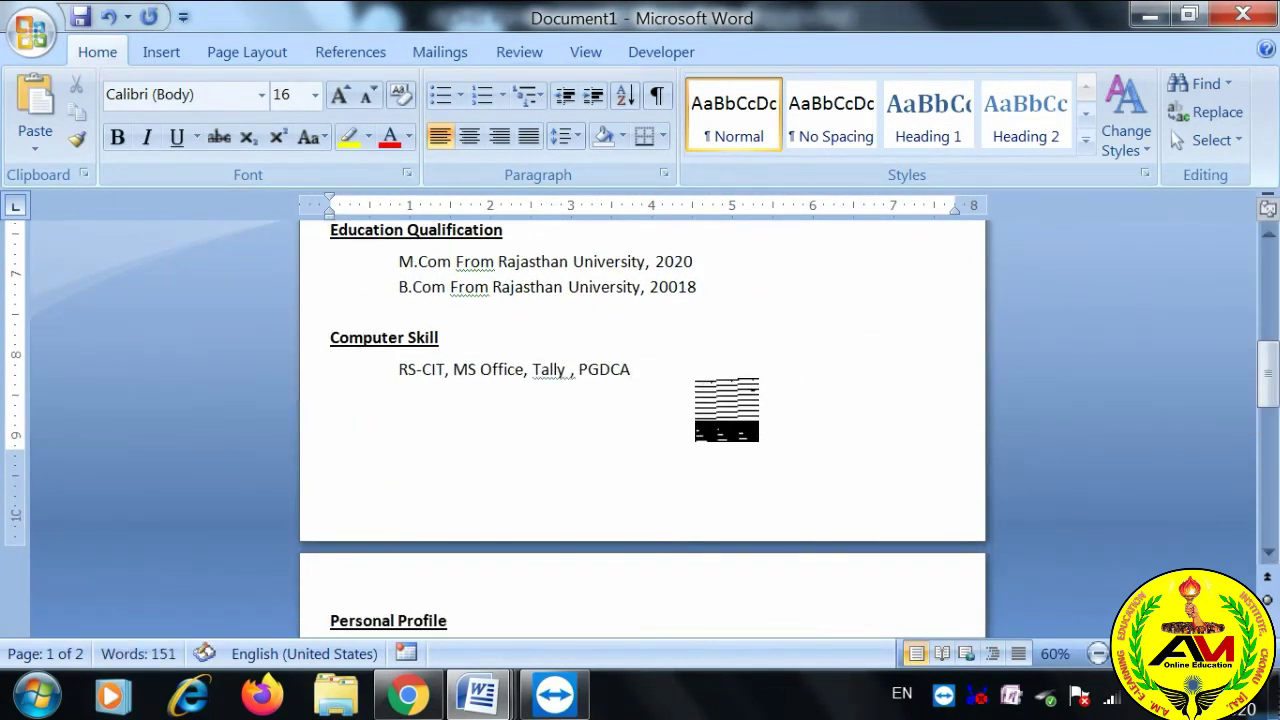
{"action": "left_click_drag", "start_coordinate": [1268, 374], "coordinate": [1268, 410]}
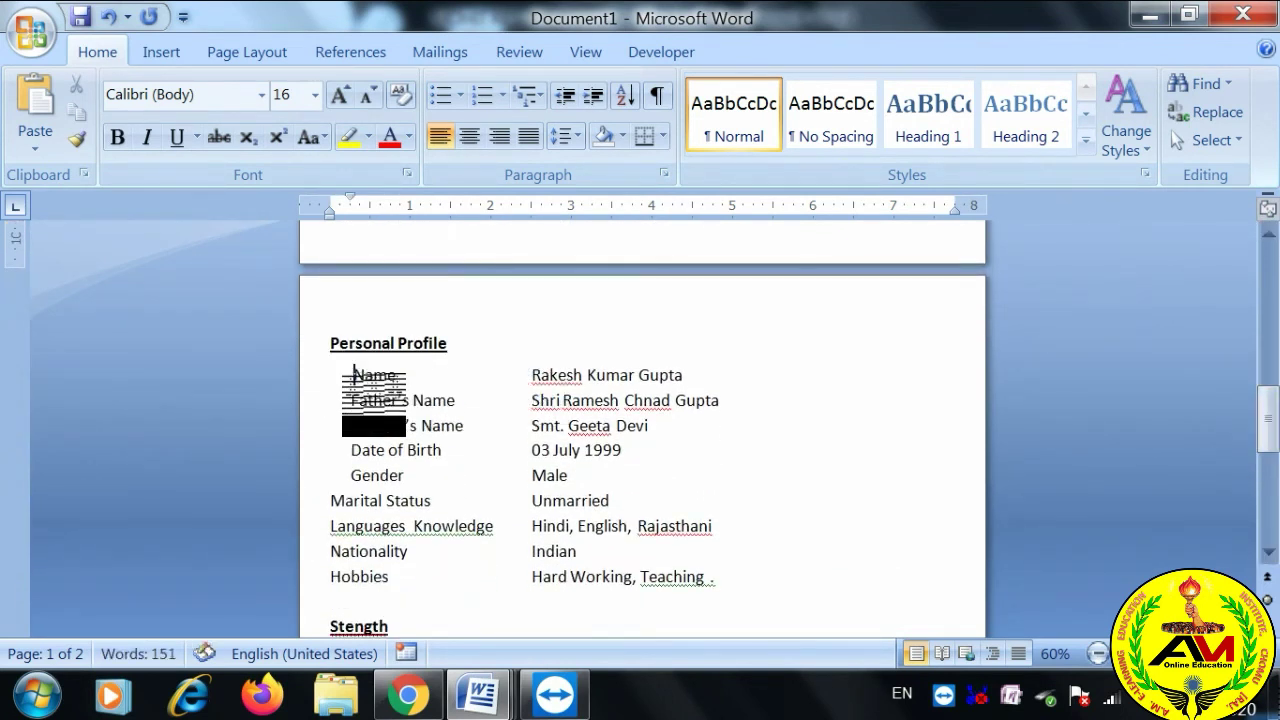
Give the Personal Profile rows from Name to Hobbies a 0.25" first-line indent via the Paragraph dialog.
{"action": "left_click", "coordinate": [383, 400]}
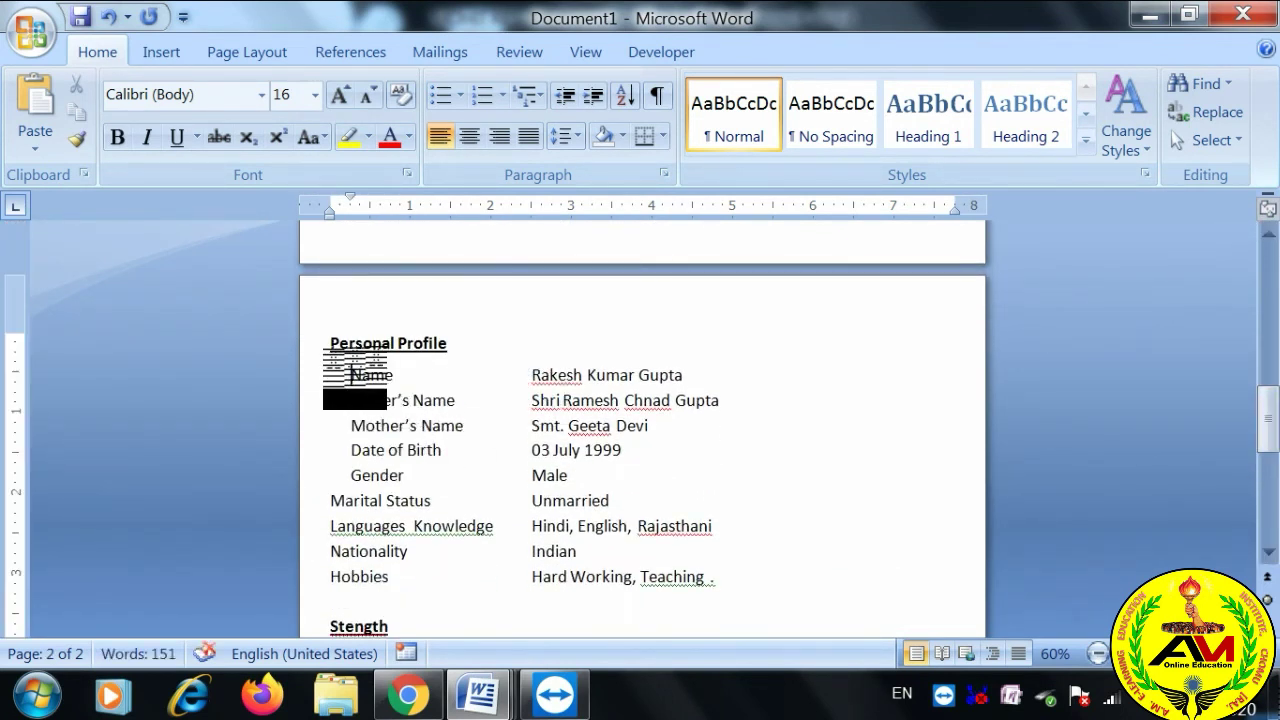
{"action": "left_click_drag", "start_coordinate": [350, 375], "coordinate": [408, 580]}
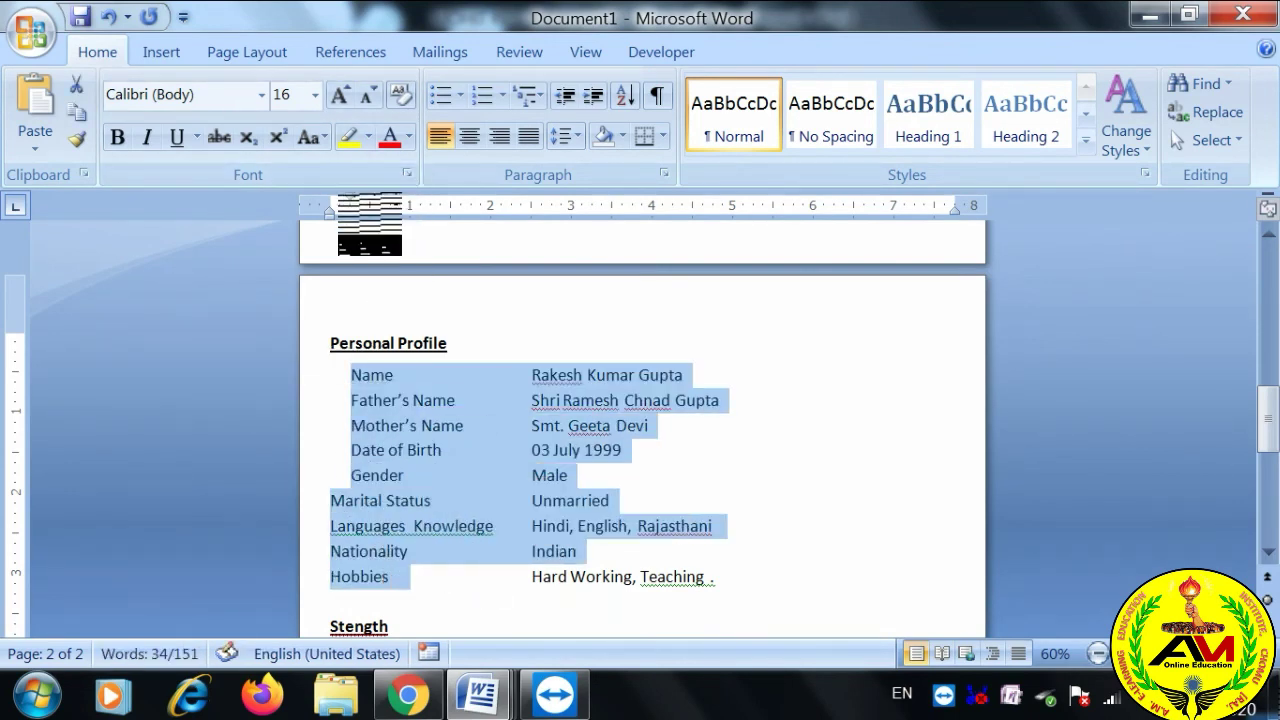
{"action": "key", "text": "alt+h"}
{"action": "key", "text": "p"}
{"action": "key", "text": "g"}
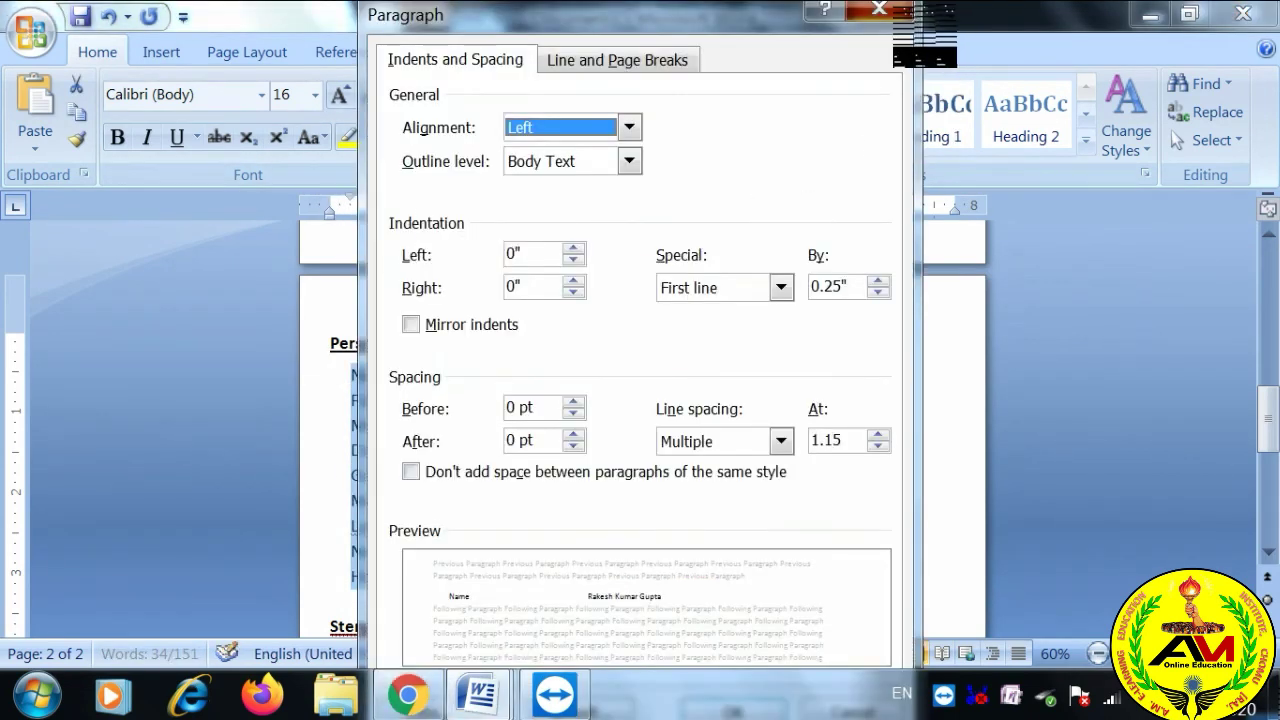
{"action": "key", "text": "Return"}
{"action": "left_click", "coordinate": [777, 574]}
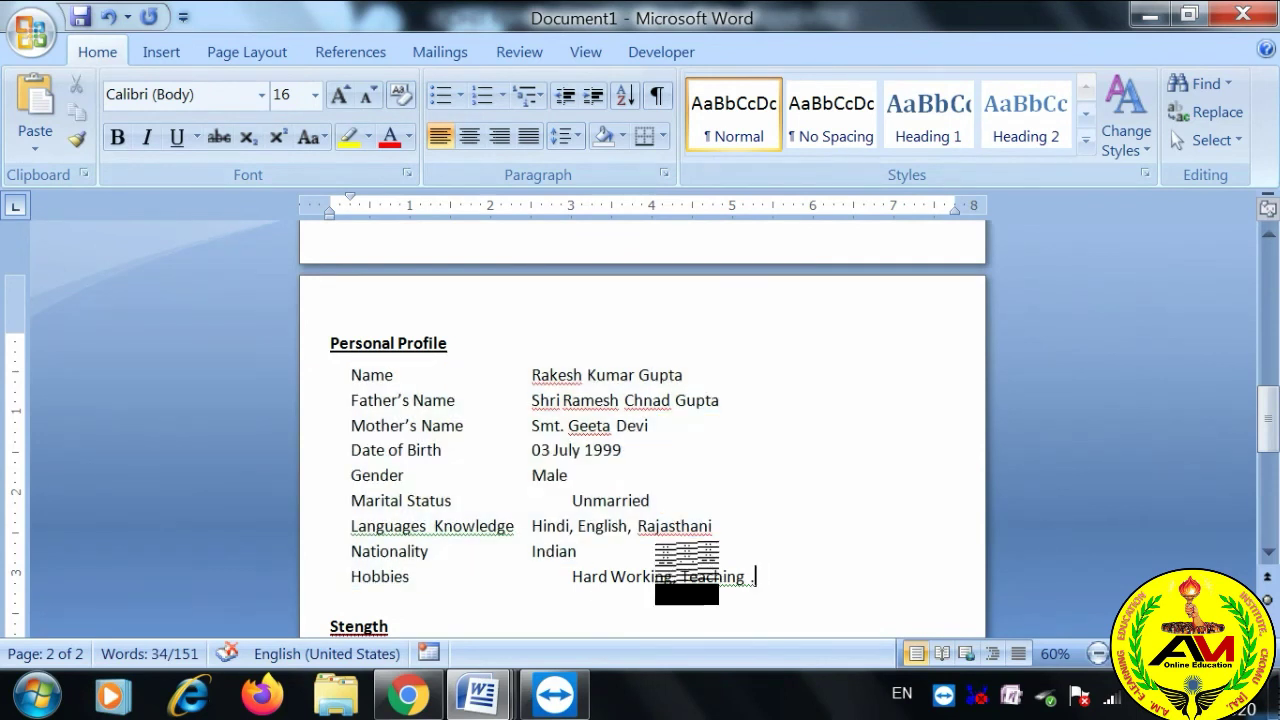
Remove the extra tab before the Hobbies value so it lines up with the others.
{"action": "left_click", "coordinate": [571, 576]}
{"action": "key", "text": "BackSpace"}
{"action": "left_click", "coordinate": [781, 576]}
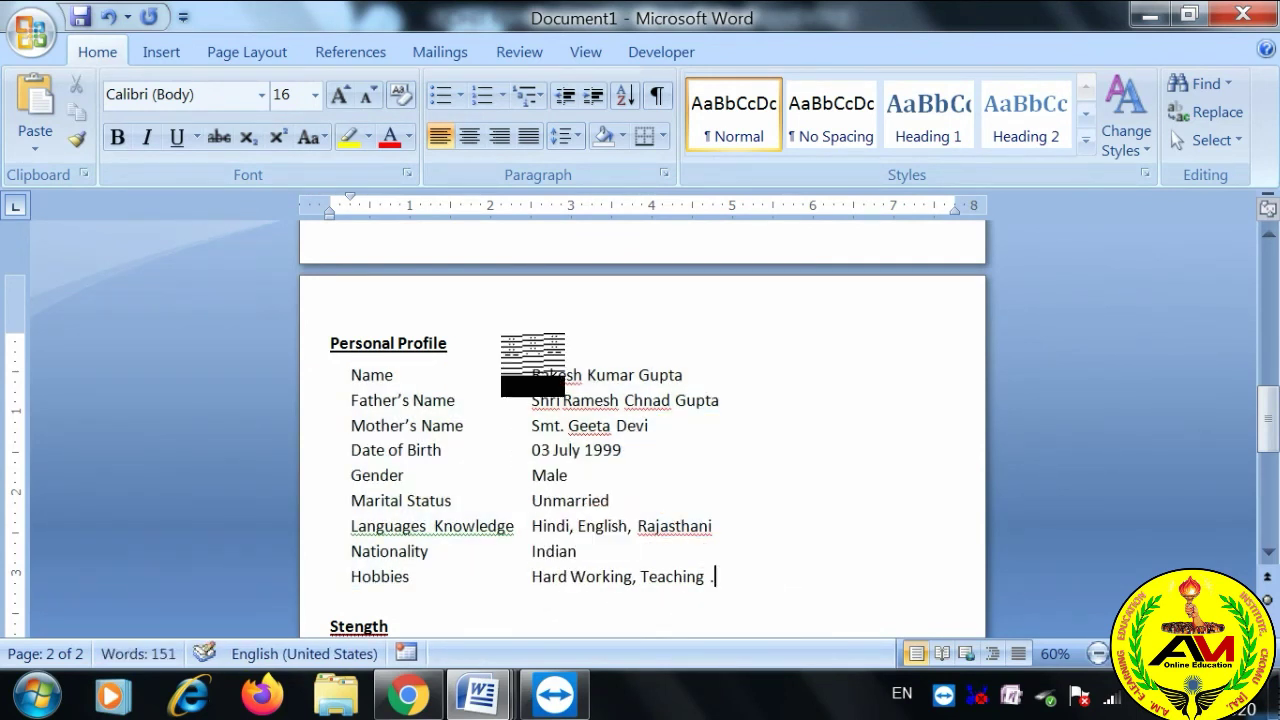
{"action": "left_click_drag", "start_coordinate": [1270, 455], "coordinate": [1270, 495]}
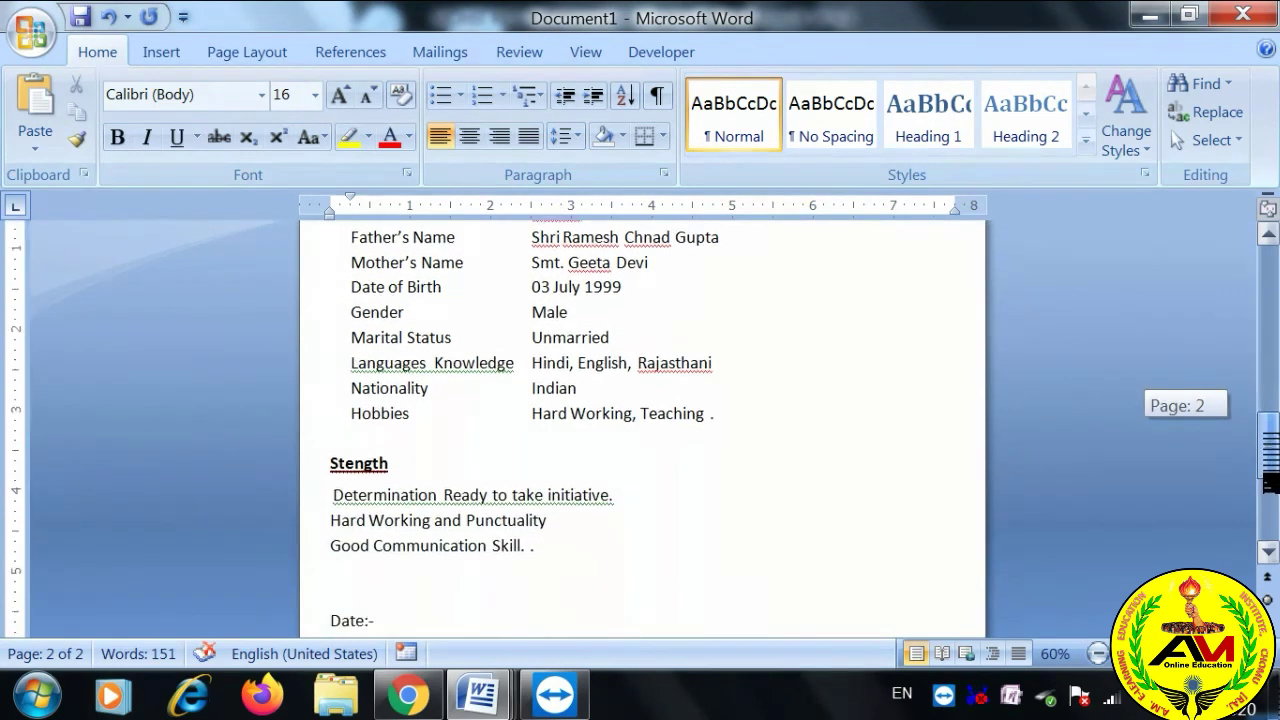
{"action": "left_click_drag", "start_coordinate": [332, 410], "coordinate": [545, 463]}
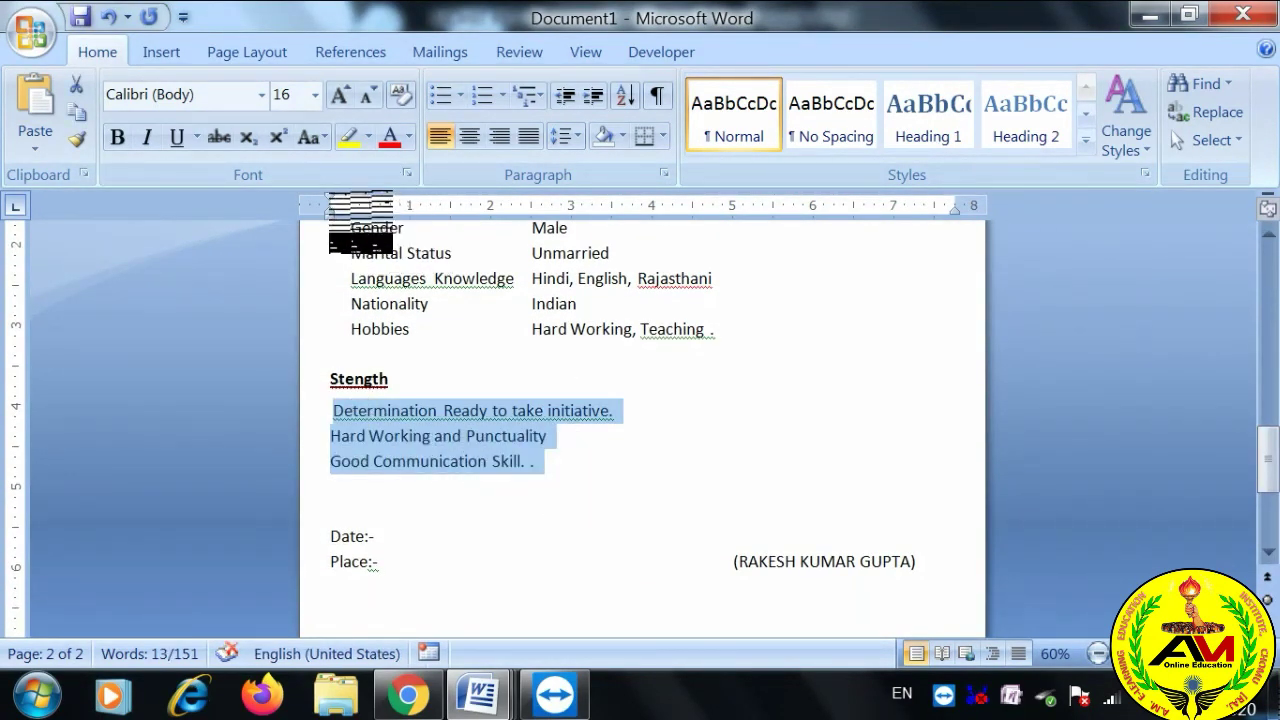
Indent the three Strength lines to line up with the personal details.
{"action": "left_click_drag", "start_coordinate": [350, 210], "coordinate": [350, 210]}
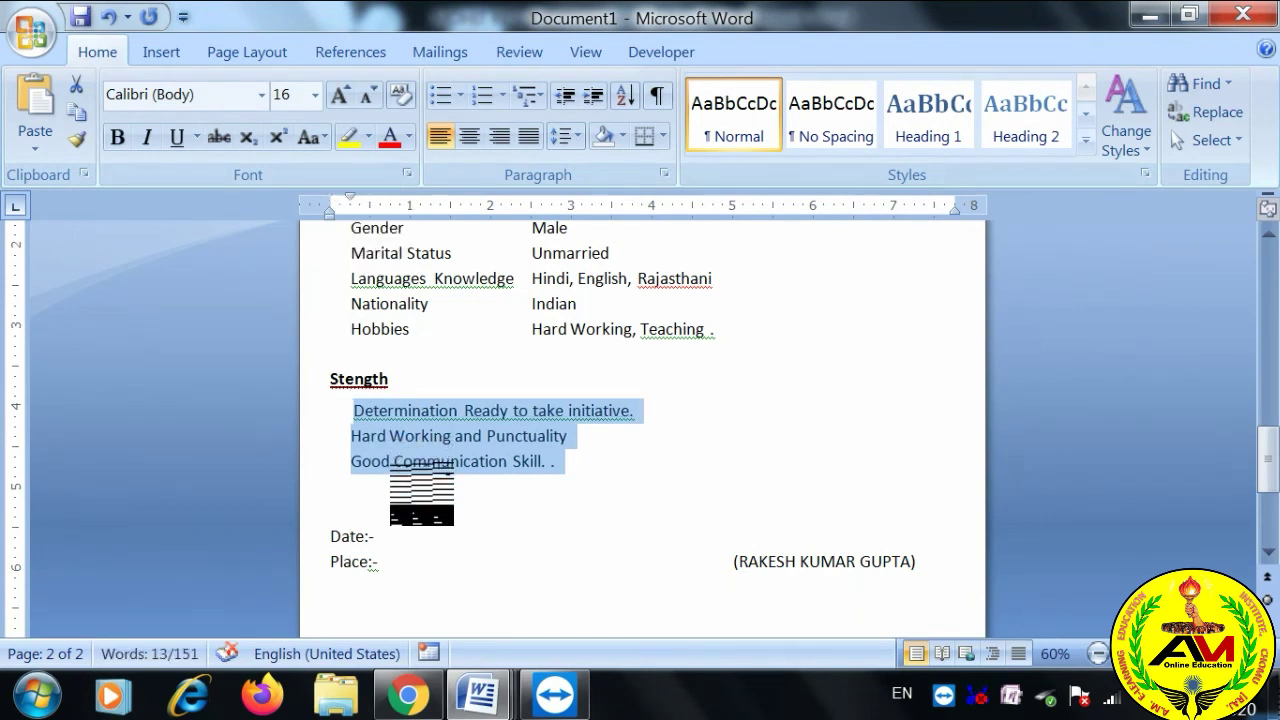
{"action": "left_click", "coordinate": [355, 375]}
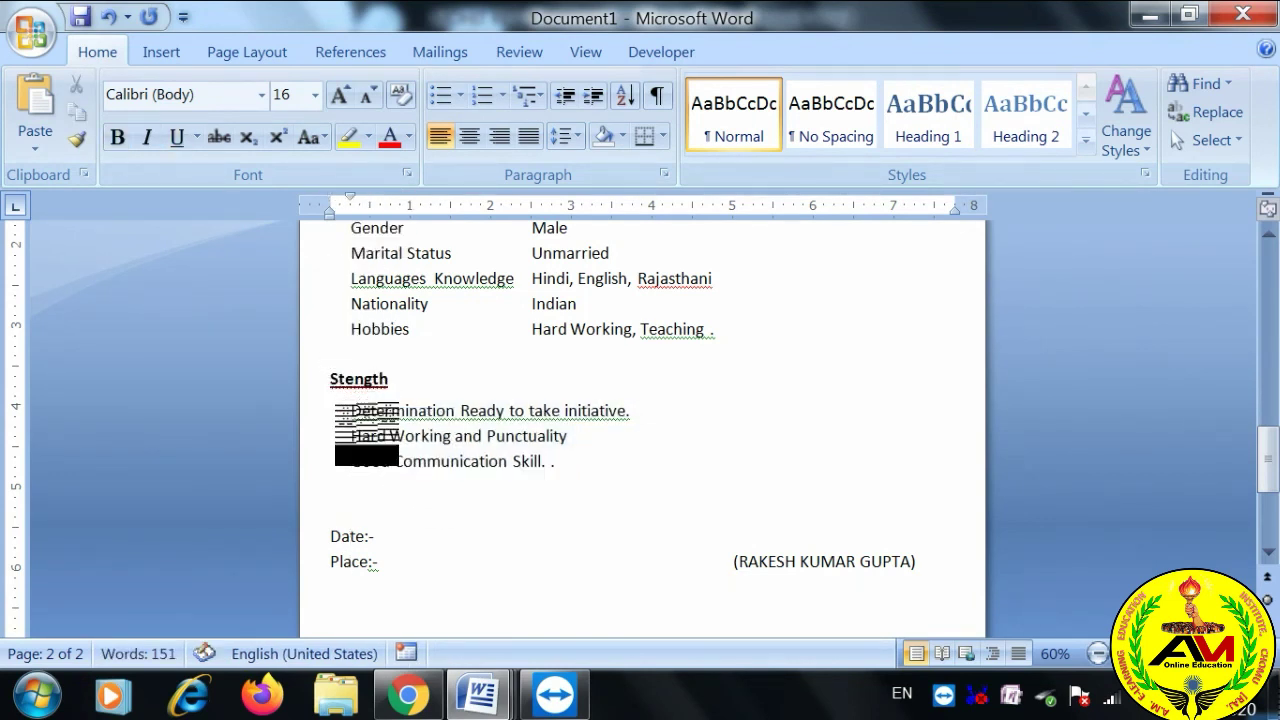
{"action": "left_click", "coordinate": [362, 461]}
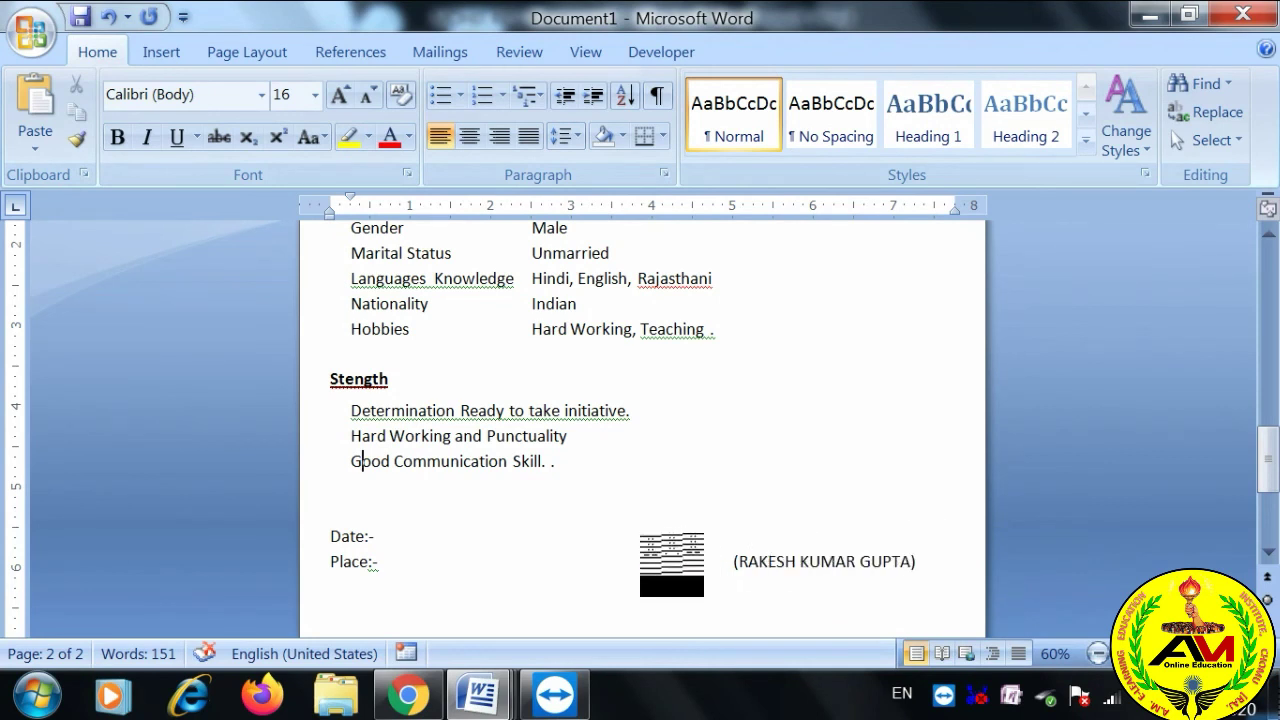
Bold the signature name and the Date and Place lines, and remove the stray period after Communication Skill.
{"action": "left_click_drag", "start_coordinate": [734, 561], "coordinate": [916, 561]}
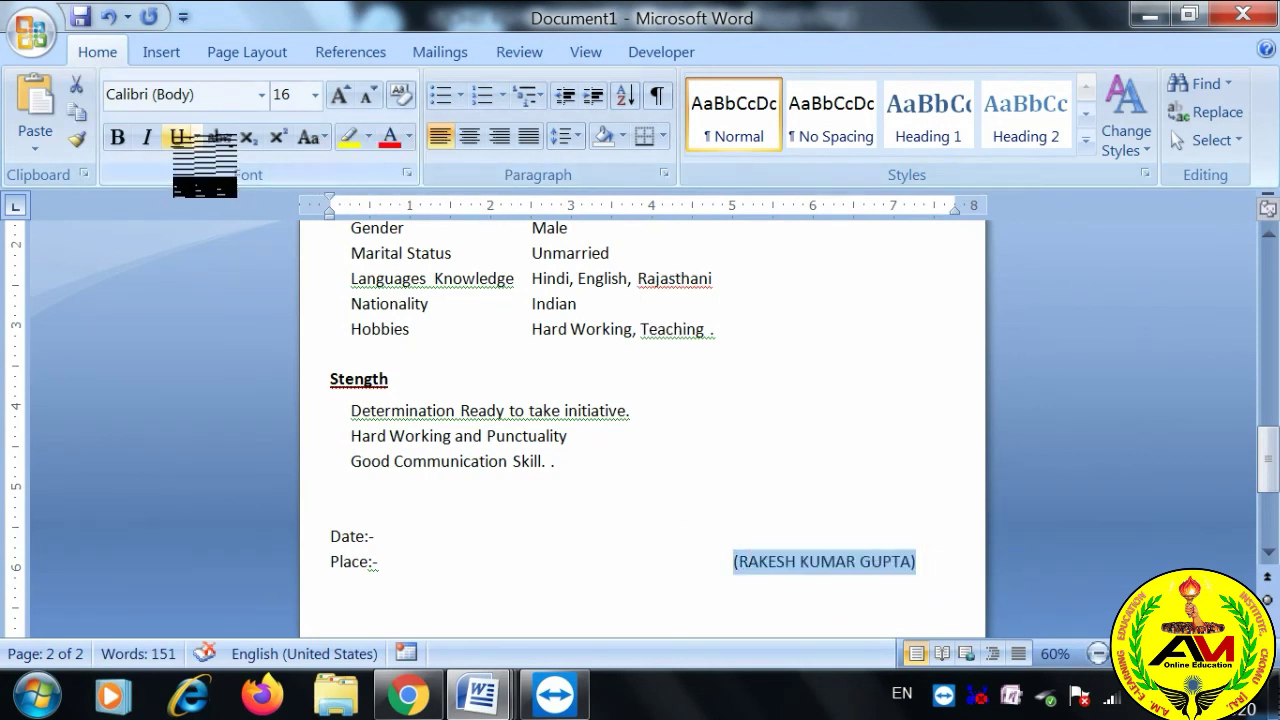
{"action": "left_click", "coordinate": [117, 137]}
{"action": "left_click", "coordinate": [666, 511]}
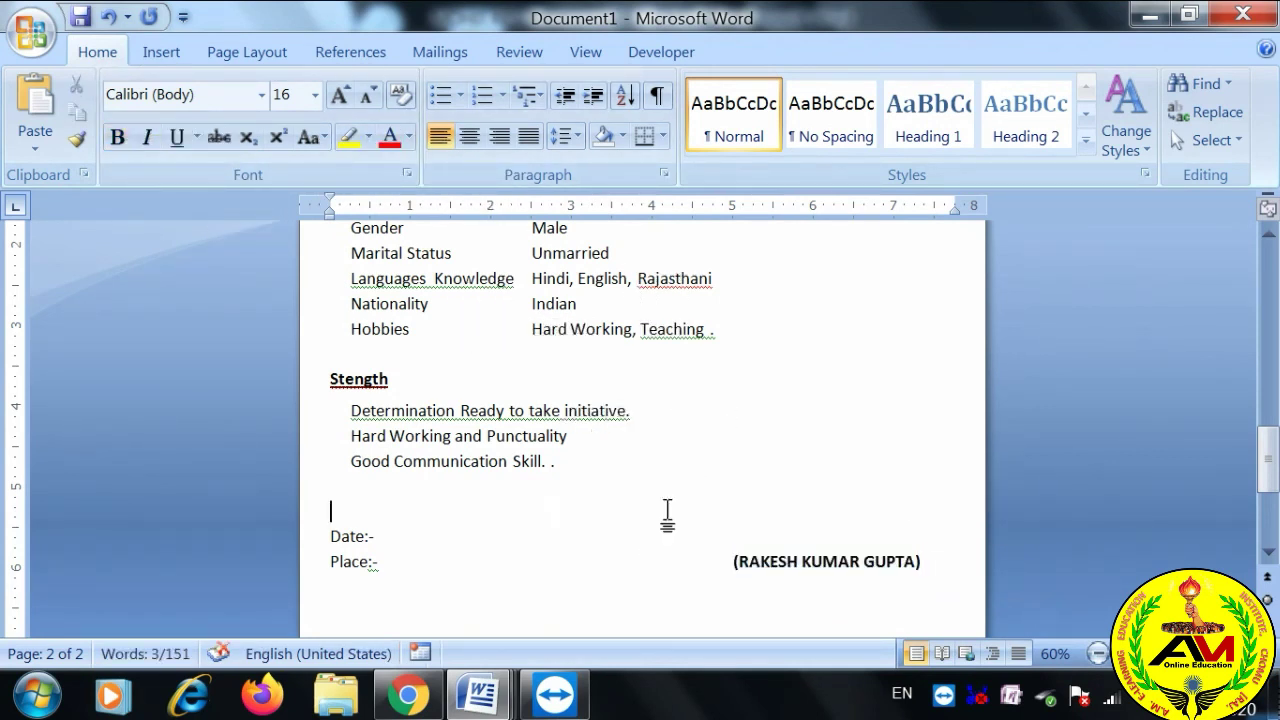
{"action": "left_click_drag", "start_coordinate": [322, 524], "coordinate": [340, 590]}
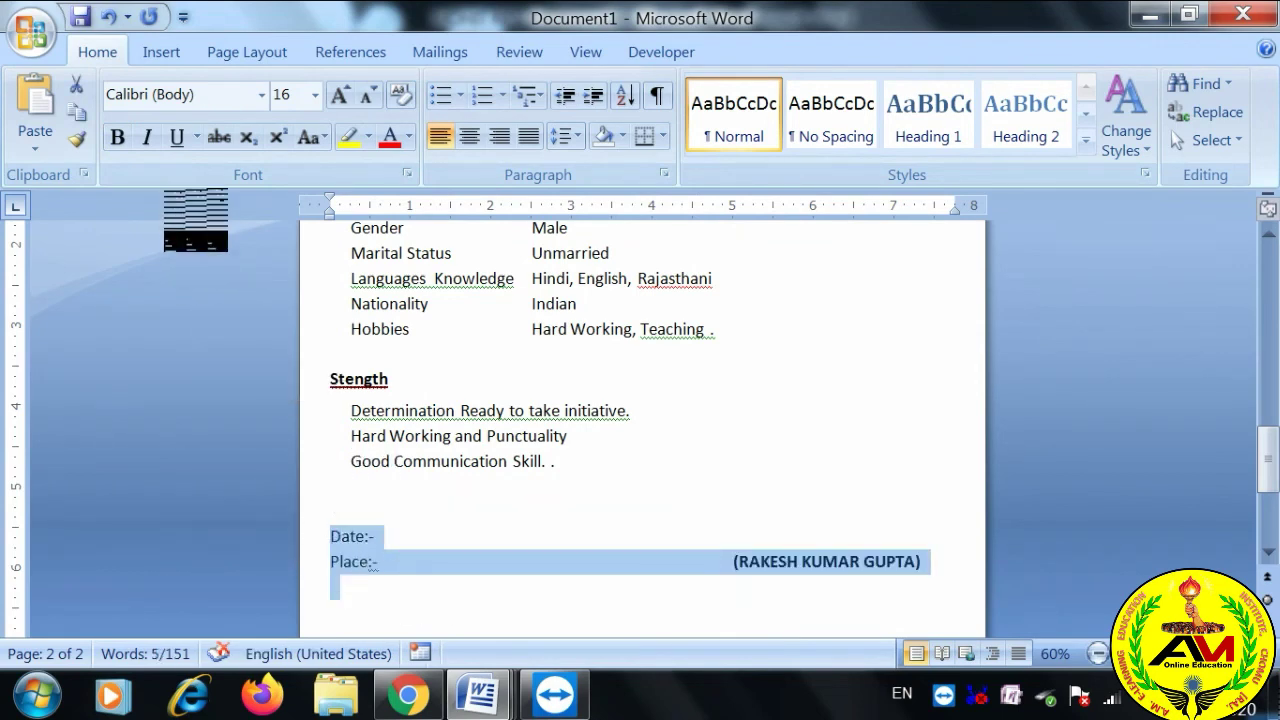
{"action": "left_click", "coordinate": [125, 138]}
{"action": "mouse_move", "coordinate": [537, 553]}
{"action": "left_mouse_down"}
{"action": "mouse_move", "coordinate": [390, 420]}
{"action": "mouse_move", "coordinate": [553, 460]}
{"action": "left_mouse_up"}
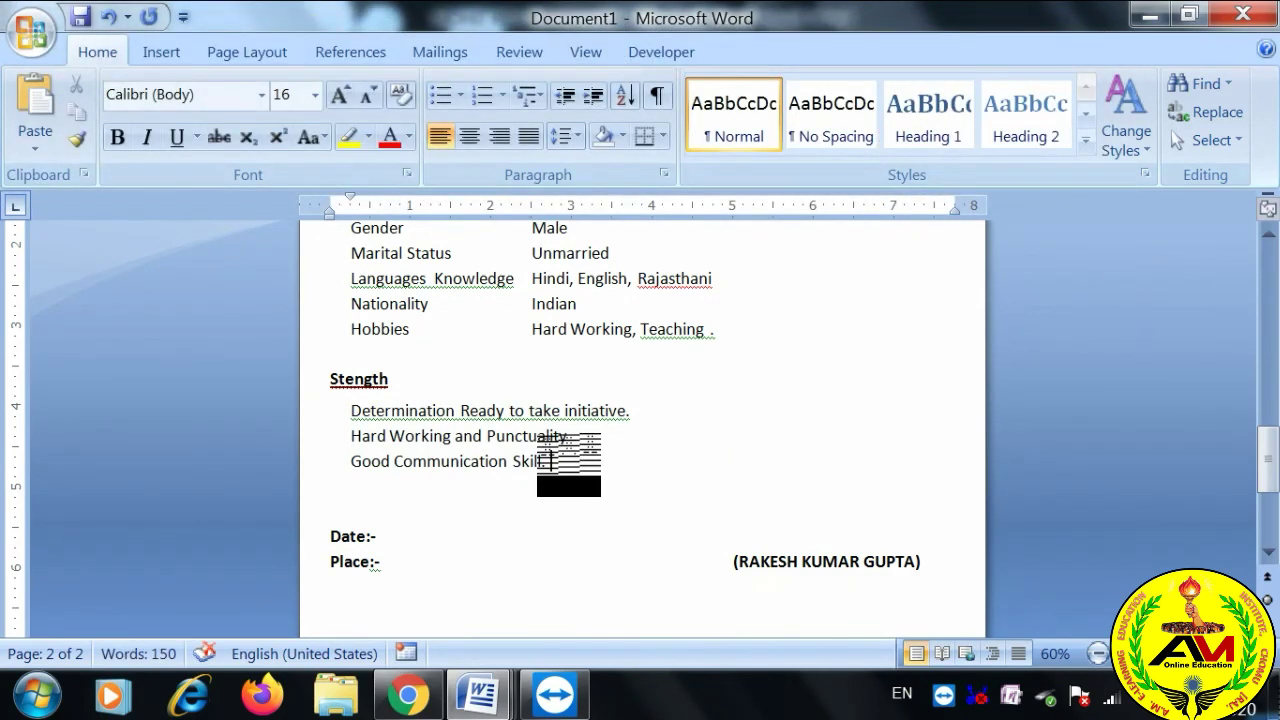
{"action": "mouse_move", "coordinate": [569, 464]}
{"action": "left_mouse_down"}
{"action": "mouse_move", "coordinate": [552, 522]}
{"action": "mouse_move", "coordinate": [1135, 484]}
{"action": "left_mouse_up"}
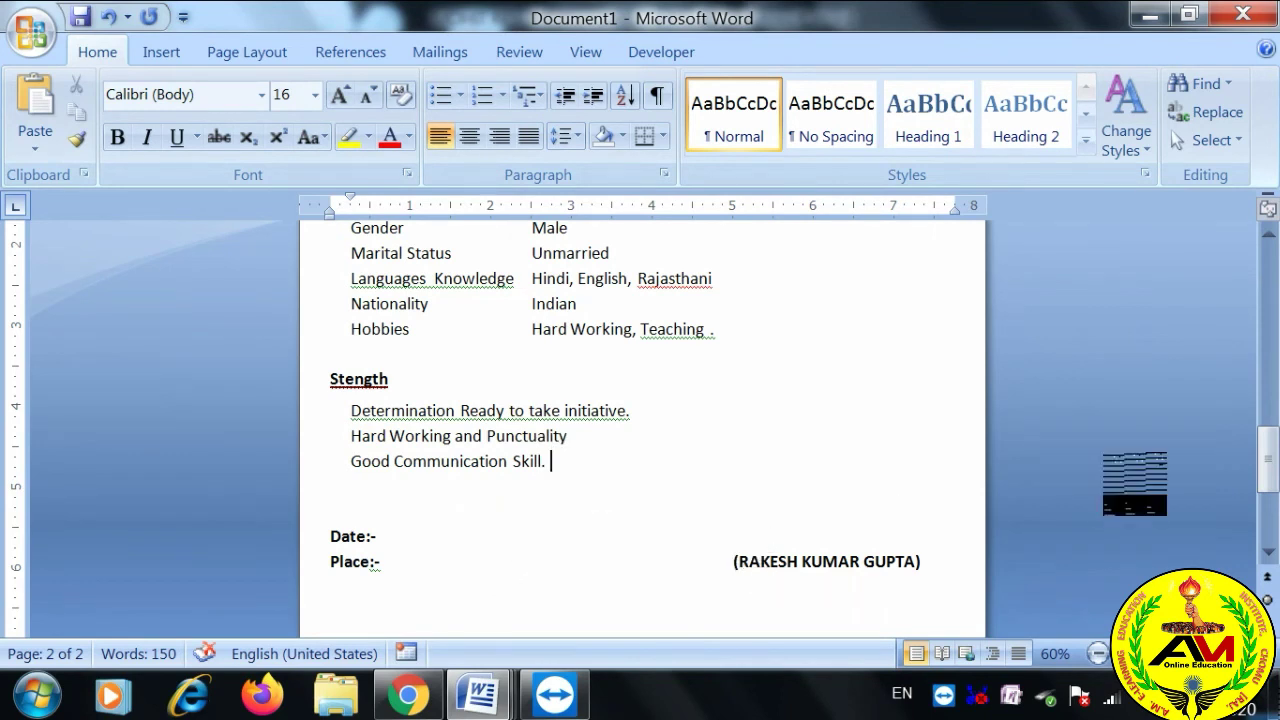
Give the three Strength lines filled round bullets.
{"action": "mouse_move", "coordinate": [1227, 338]}
{"action": "left_mouse_down"}
{"action": "mouse_move", "coordinate": [337, 398]}
{"action": "mouse_move", "coordinate": [600, 480]}
{"action": "left_mouse_up"}
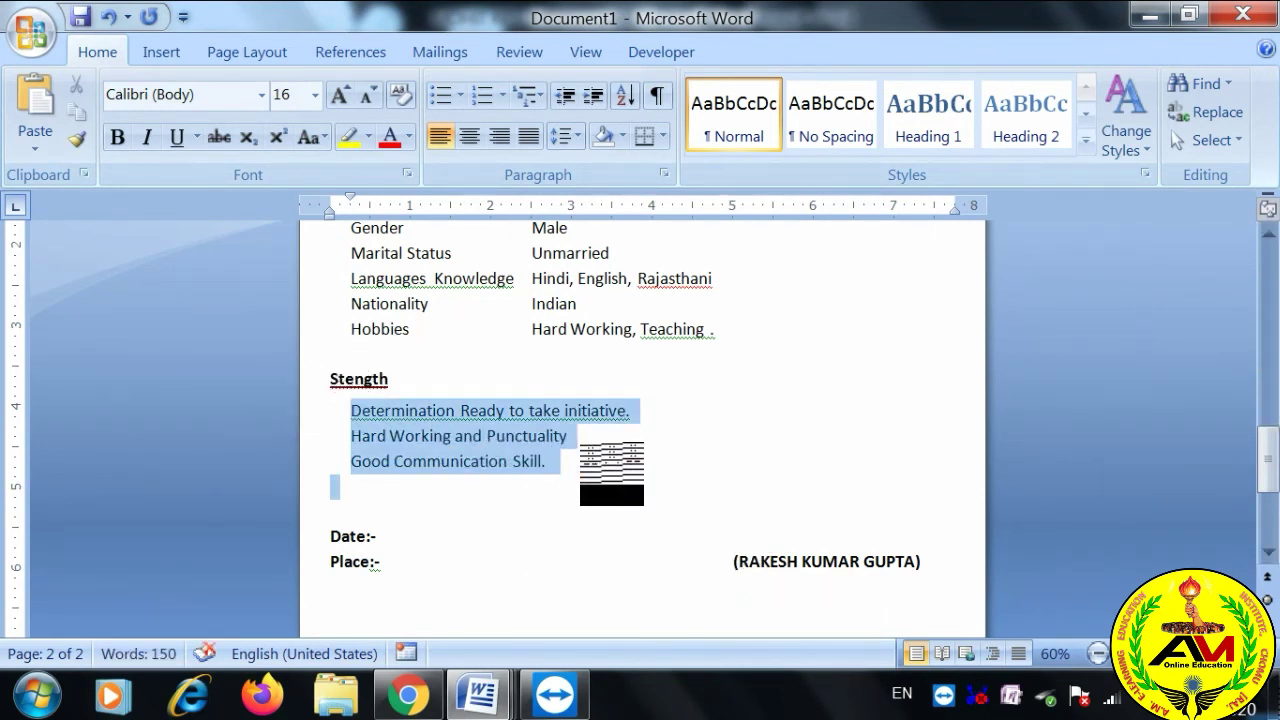
{"action": "left_click", "coordinate": [335, 508]}
{"action": "left_click_drag", "start_coordinate": [350, 408], "coordinate": [560, 465]}
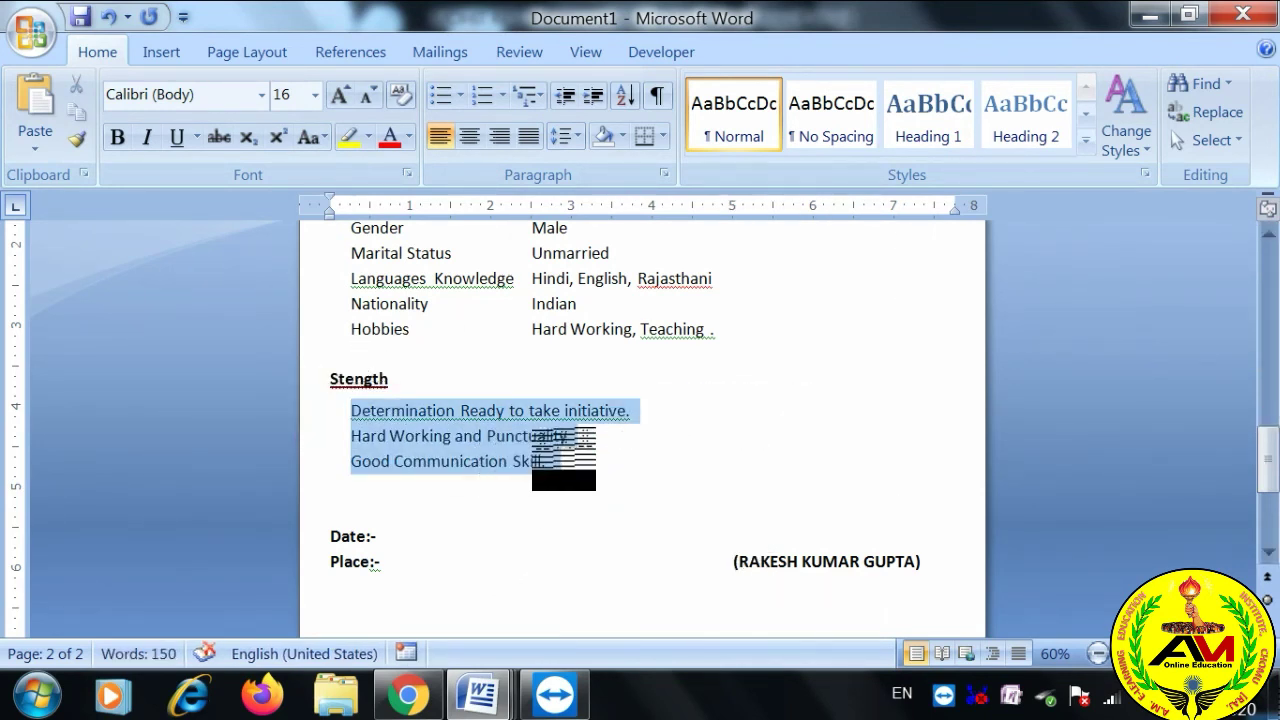
{"action": "left_click", "coordinate": [461, 95]}
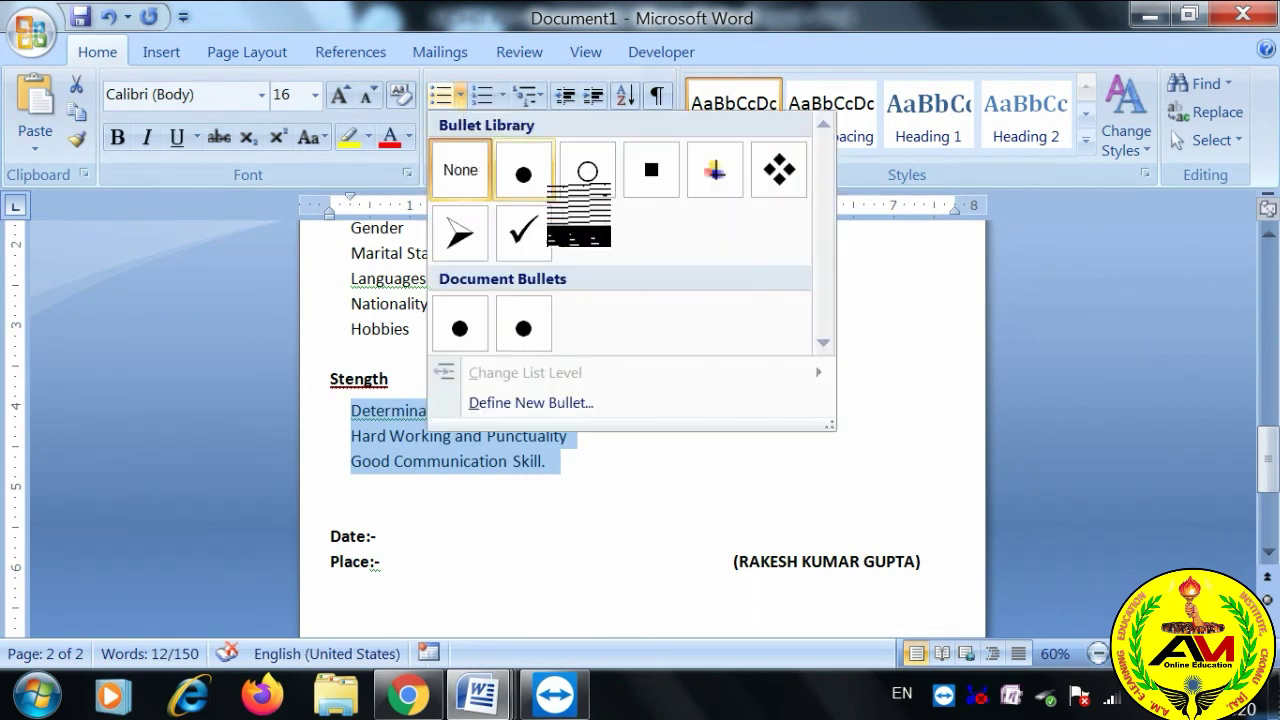
{"action": "left_click", "coordinate": [538, 178]}
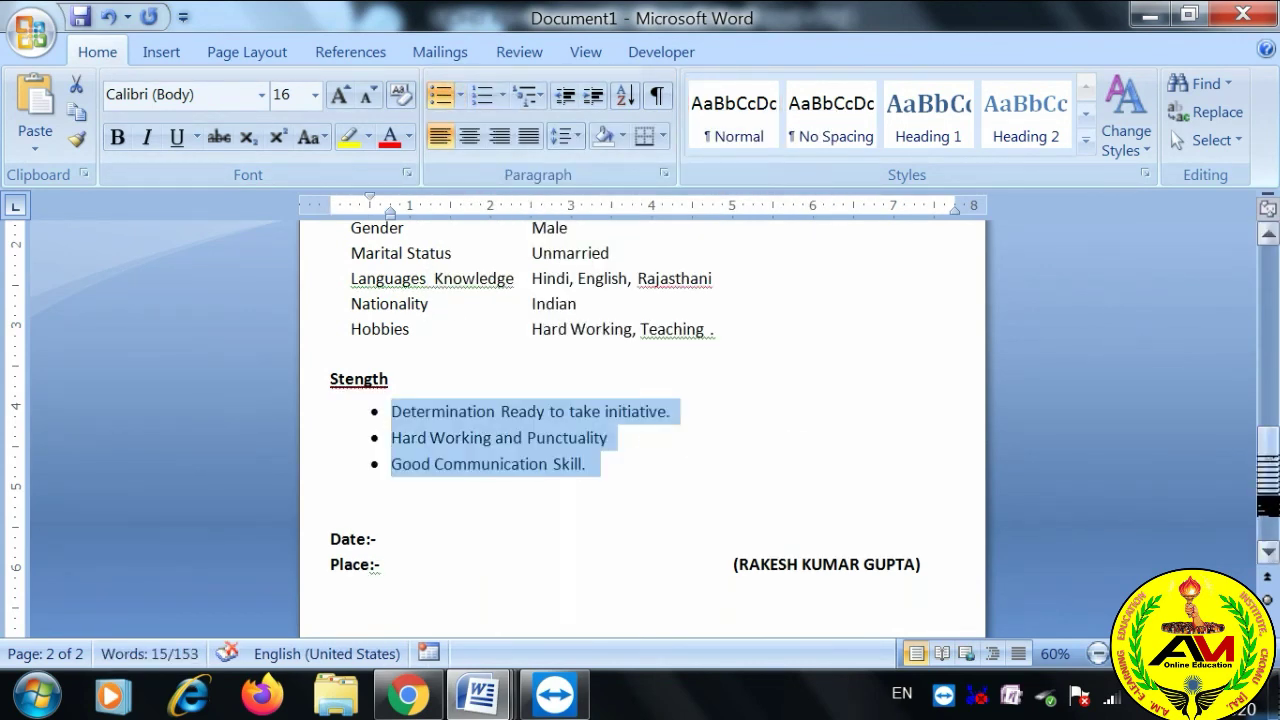
{"action": "left_click_drag", "start_coordinate": [1268, 505], "coordinate": [1268, 340]}
Give the M.Com and B.Com education lines square bullets and shift their indent left.
{"action": "left_click_drag", "start_coordinate": [385, 467], "coordinate": [538, 492]}
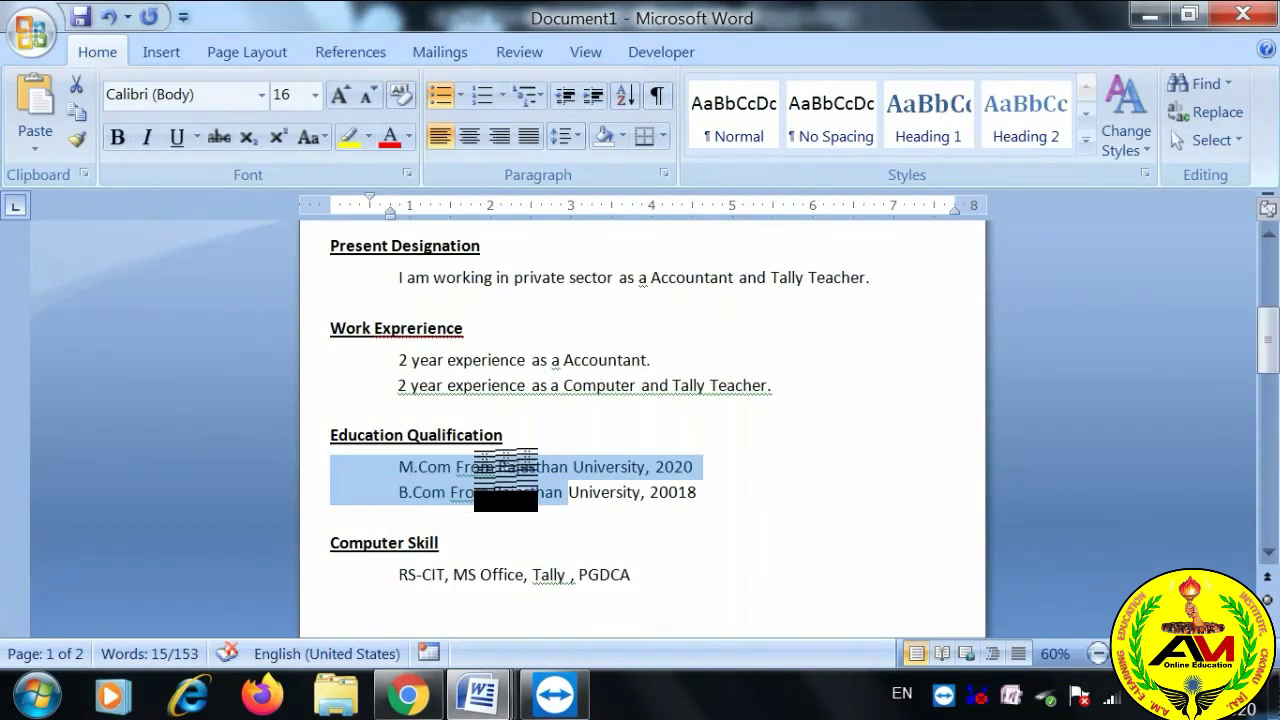
{"action": "left_click", "coordinate": [461, 95]}
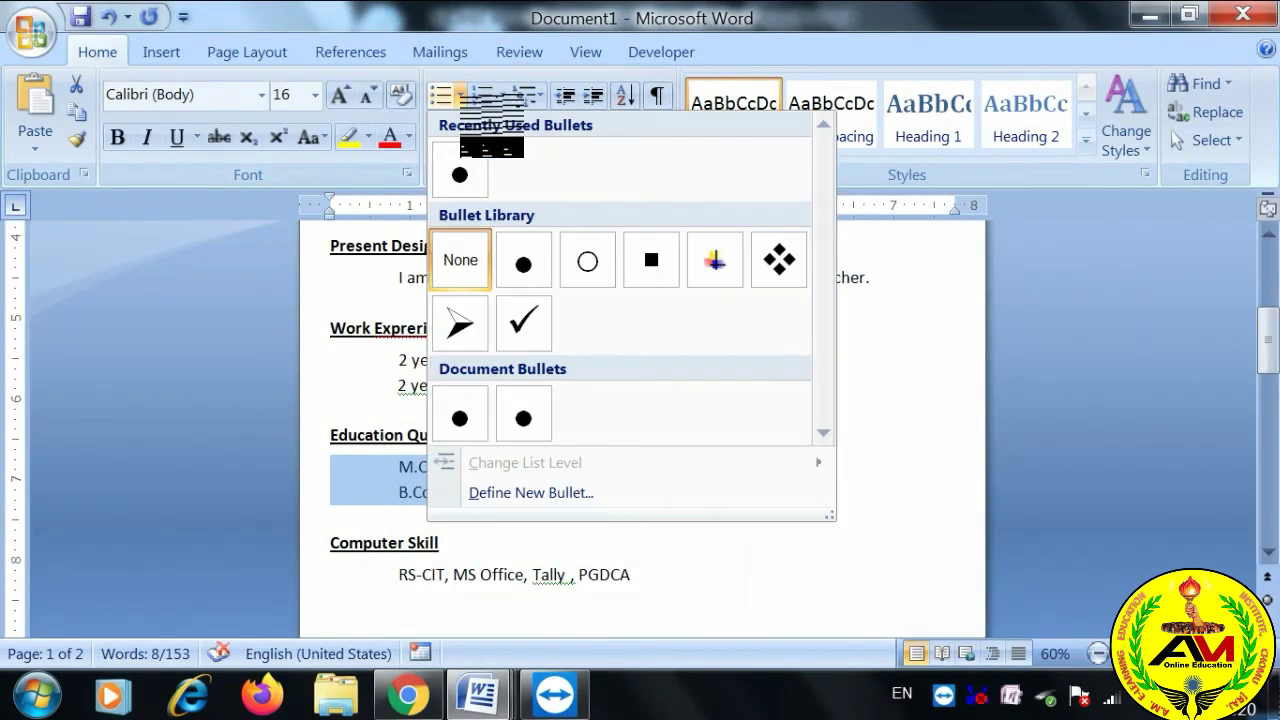
{"action": "left_click", "coordinate": [465, 175]}
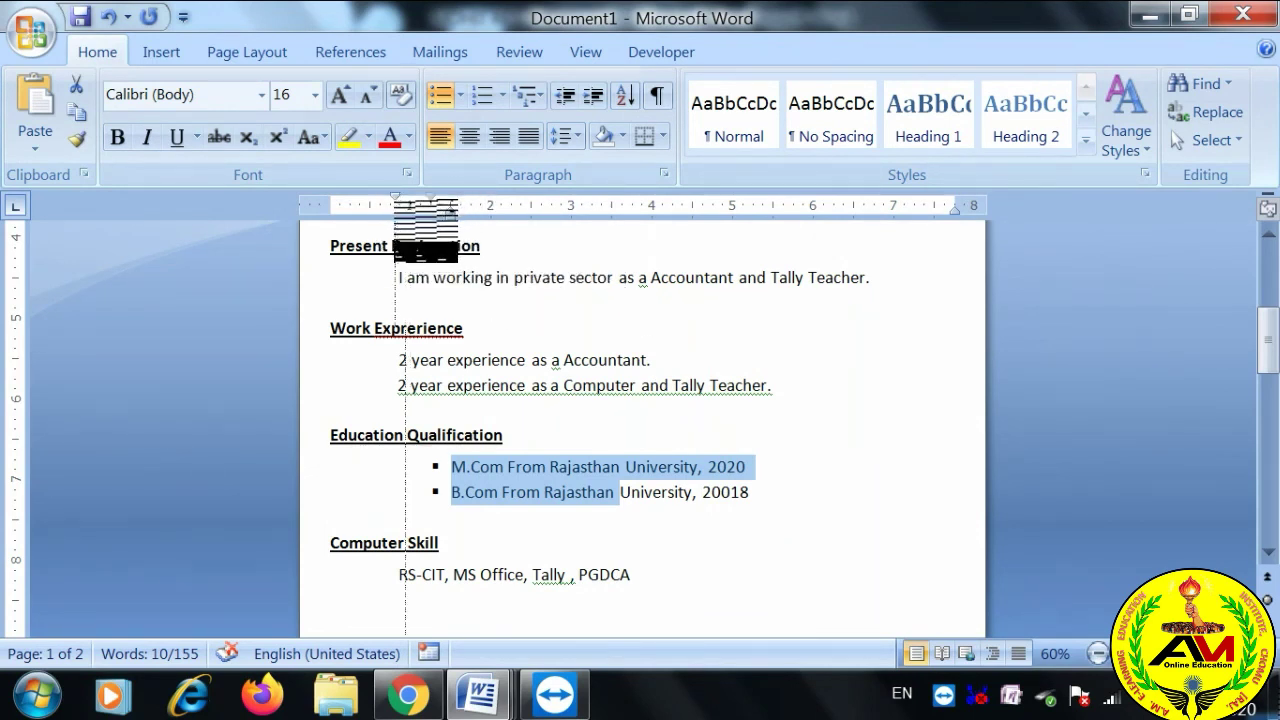
{"action": "left_click_drag", "start_coordinate": [405, 210], "coordinate": [425, 210]}
{"action": "left_click", "coordinate": [640, 515]}
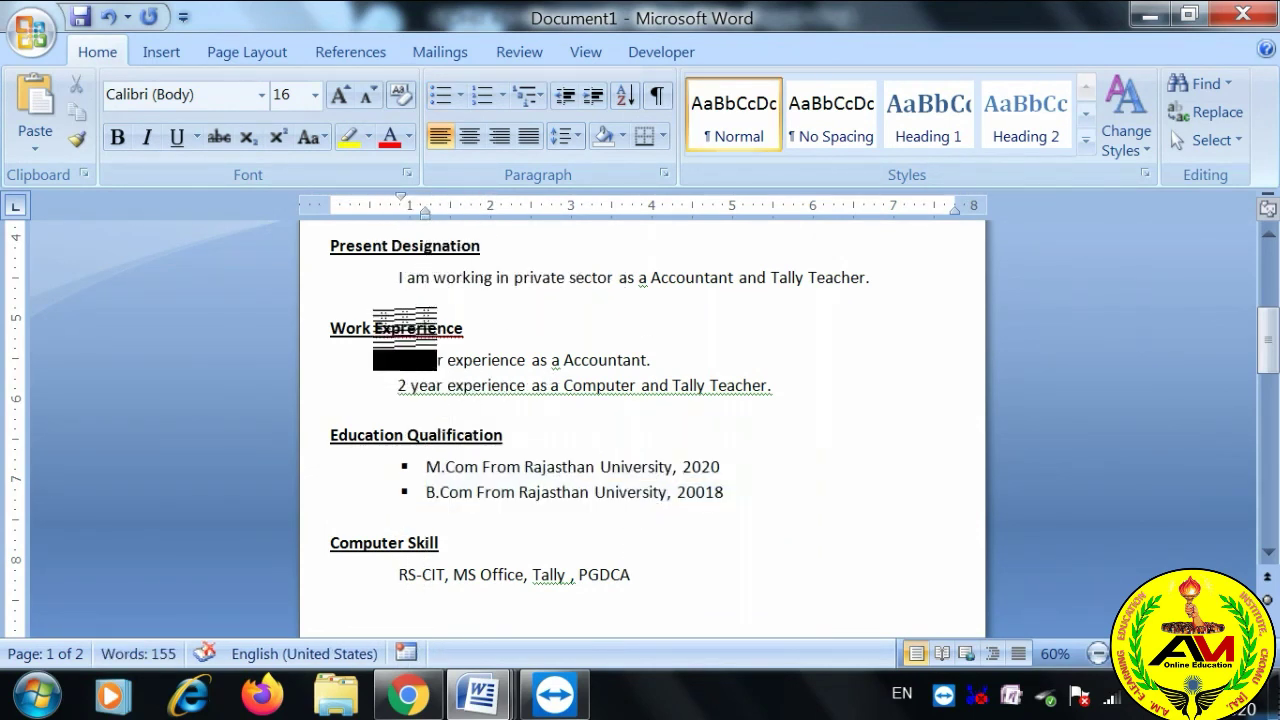
Give both work experience lines square bullets, aligned with the education bullets.
{"action": "left_click_drag", "start_coordinate": [400, 360], "coordinate": [771, 385]}
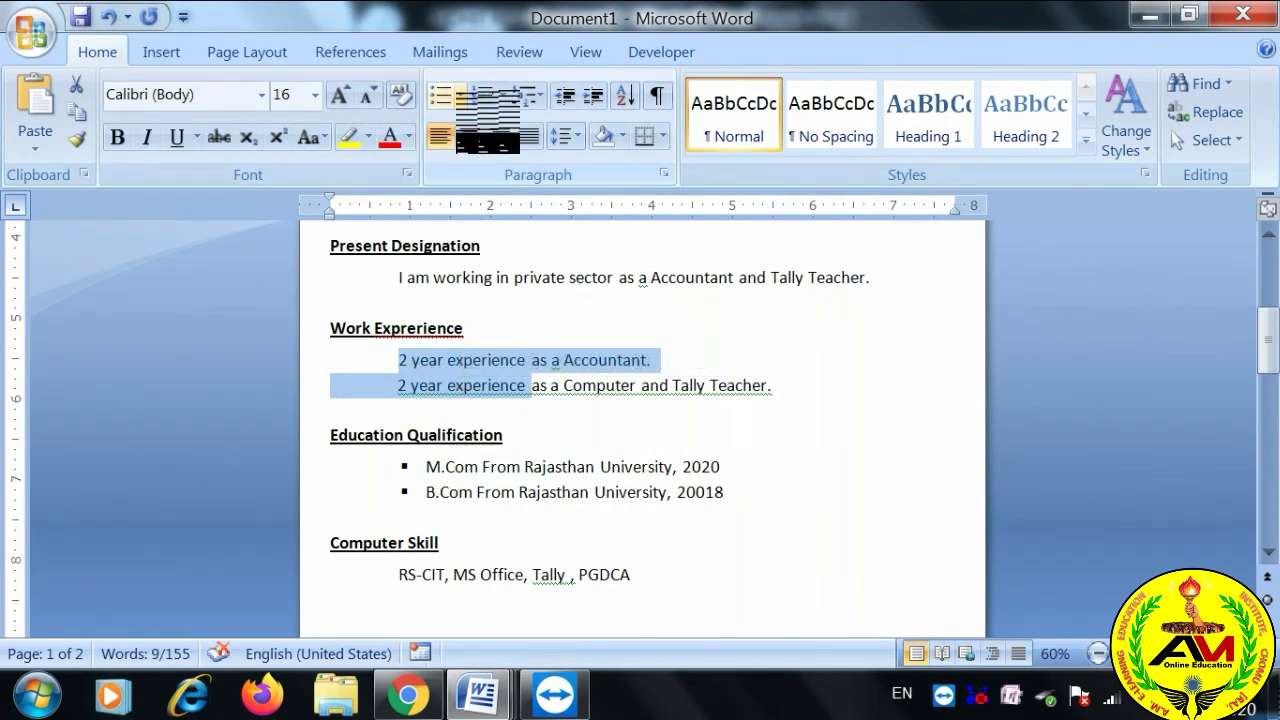
{"action": "left_click", "coordinate": [459, 95]}
{"action": "left_click", "coordinate": [484, 170]}
{"action": "left_click", "coordinate": [731, 431]}
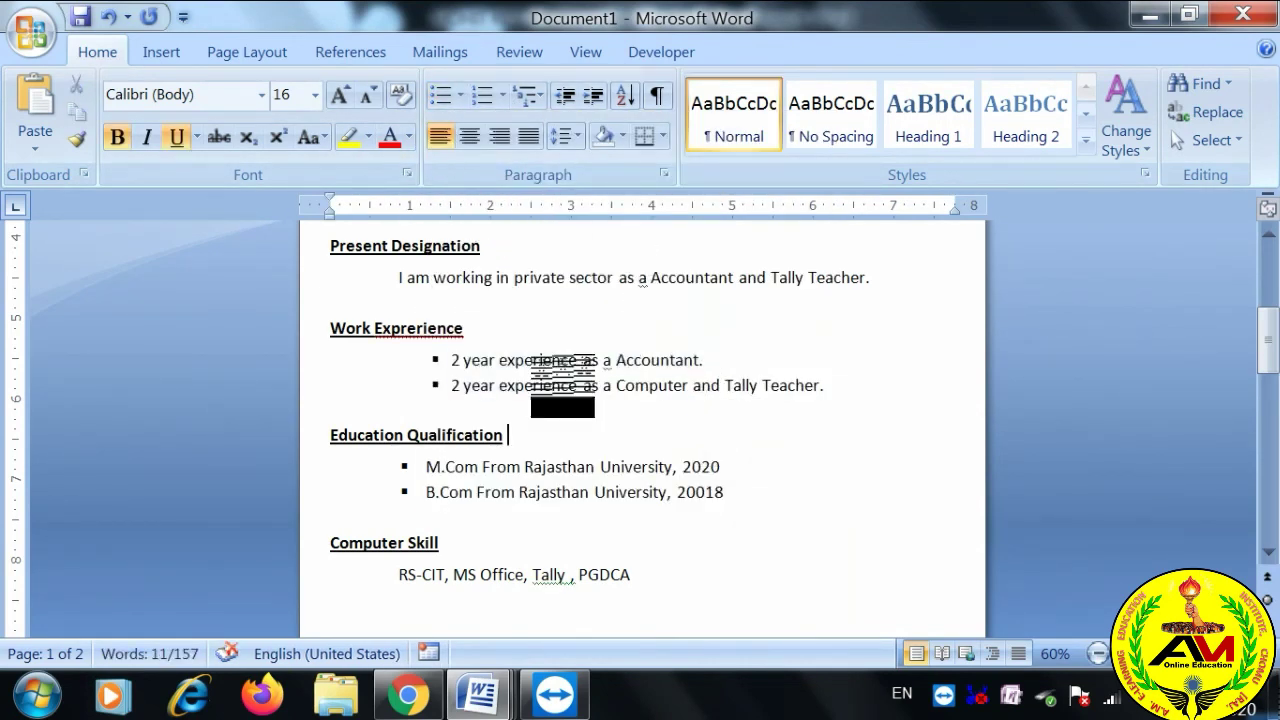
{"action": "left_click", "coordinate": [399, 277]}
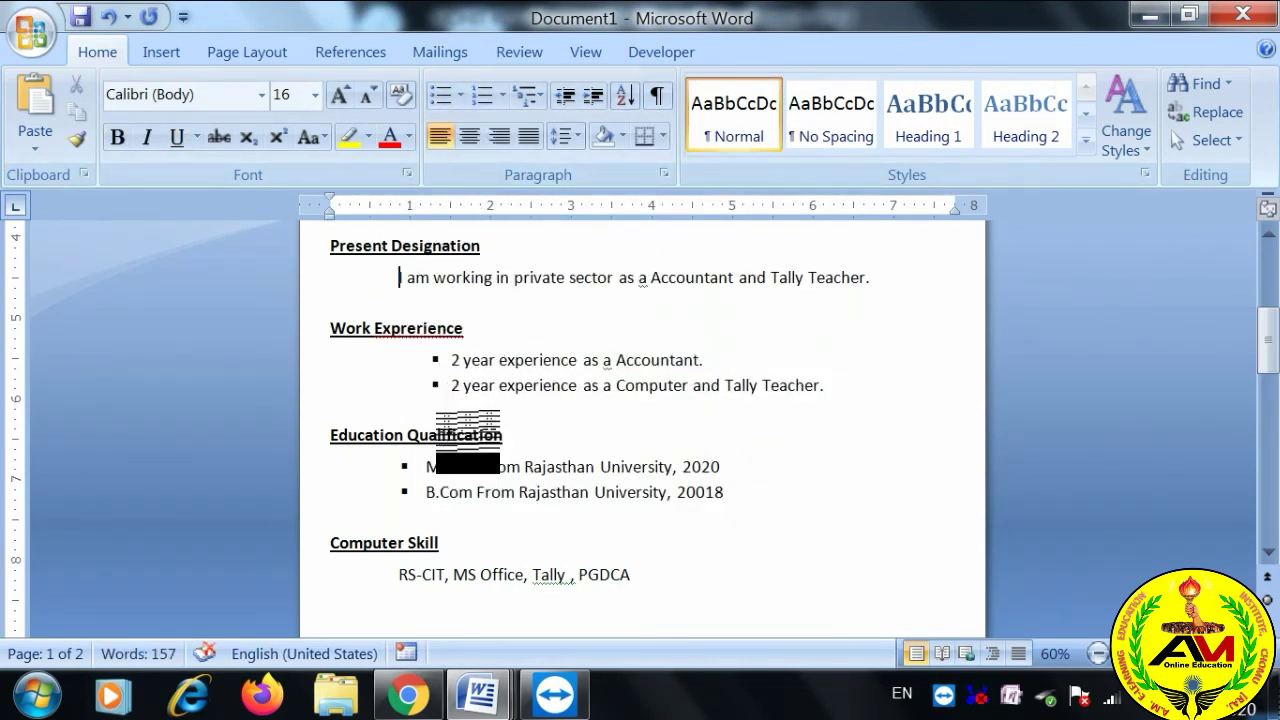
{"action": "left_click_drag", "start_coordinate": [452, 360], "coordinate": [582, 385]}
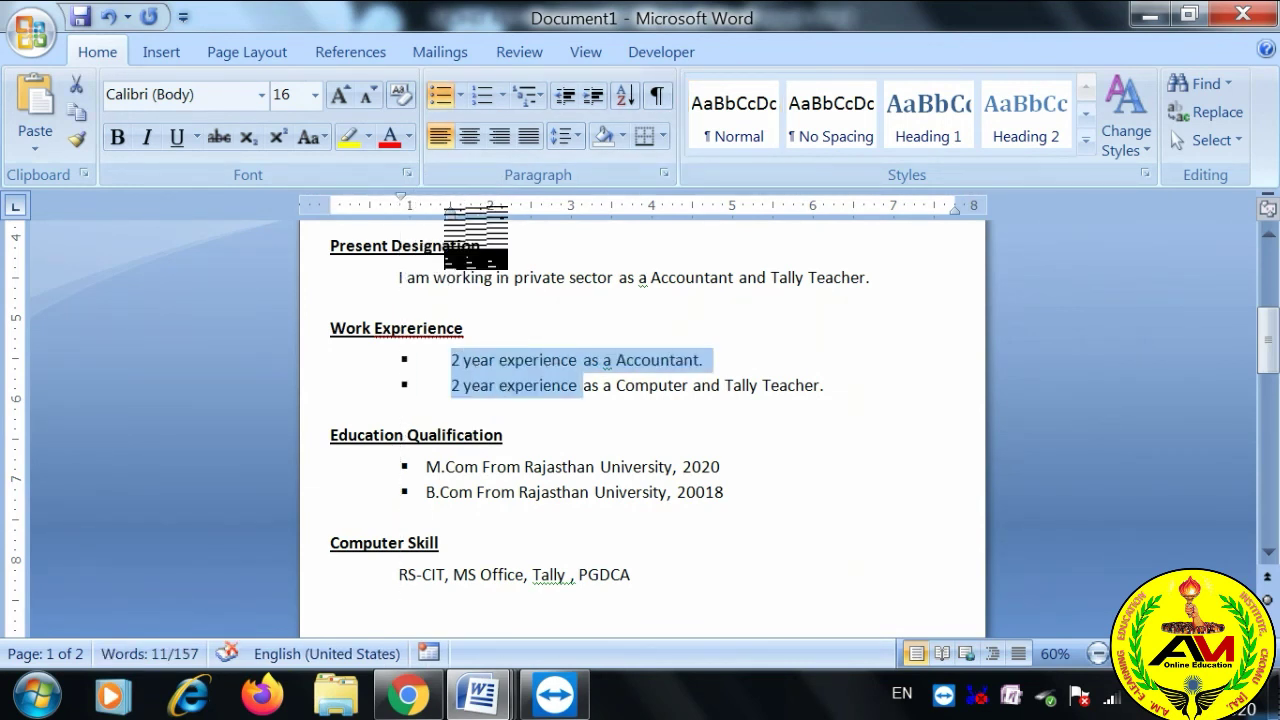
{"action": "left_click_drag", "start_coordinate": [425, 212], "coordinate": [425, 212]}
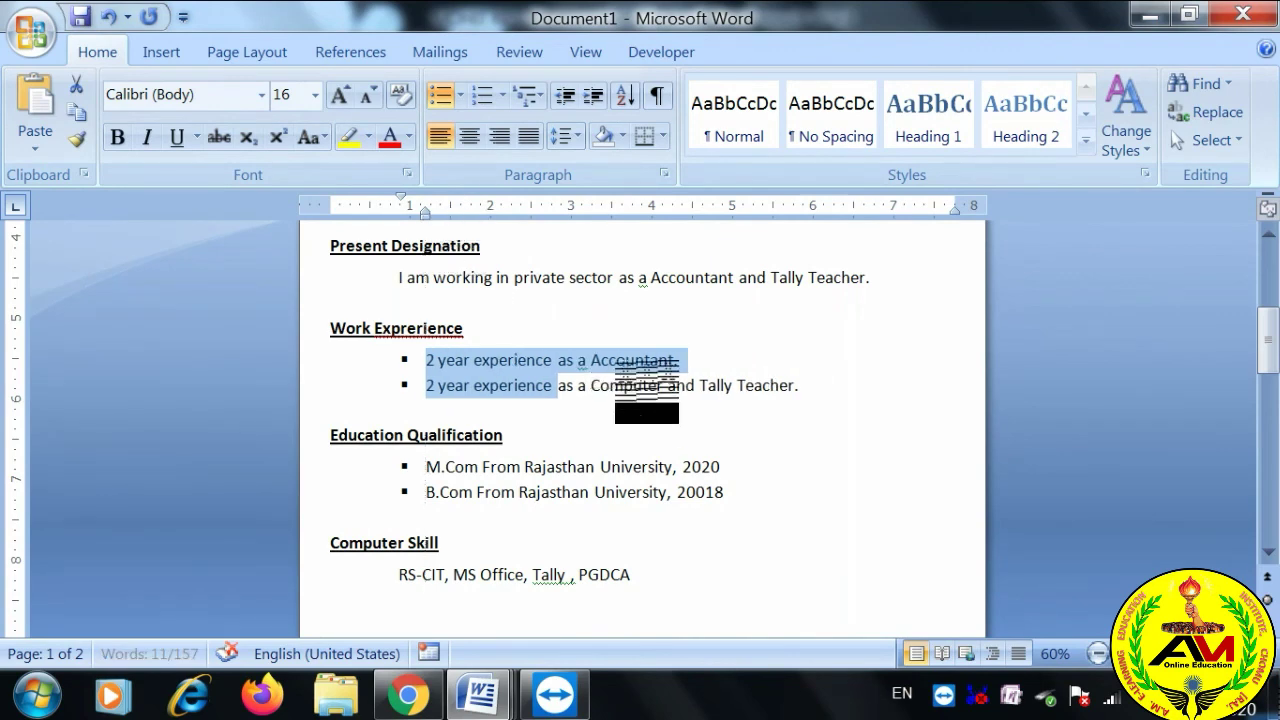
{"action": "key", "text": "ctrl+Home"}
Draw a rectangle photo box on page 1 to the right of the contact details.
{"action": "left_click", "coordinate": [160, 52]}
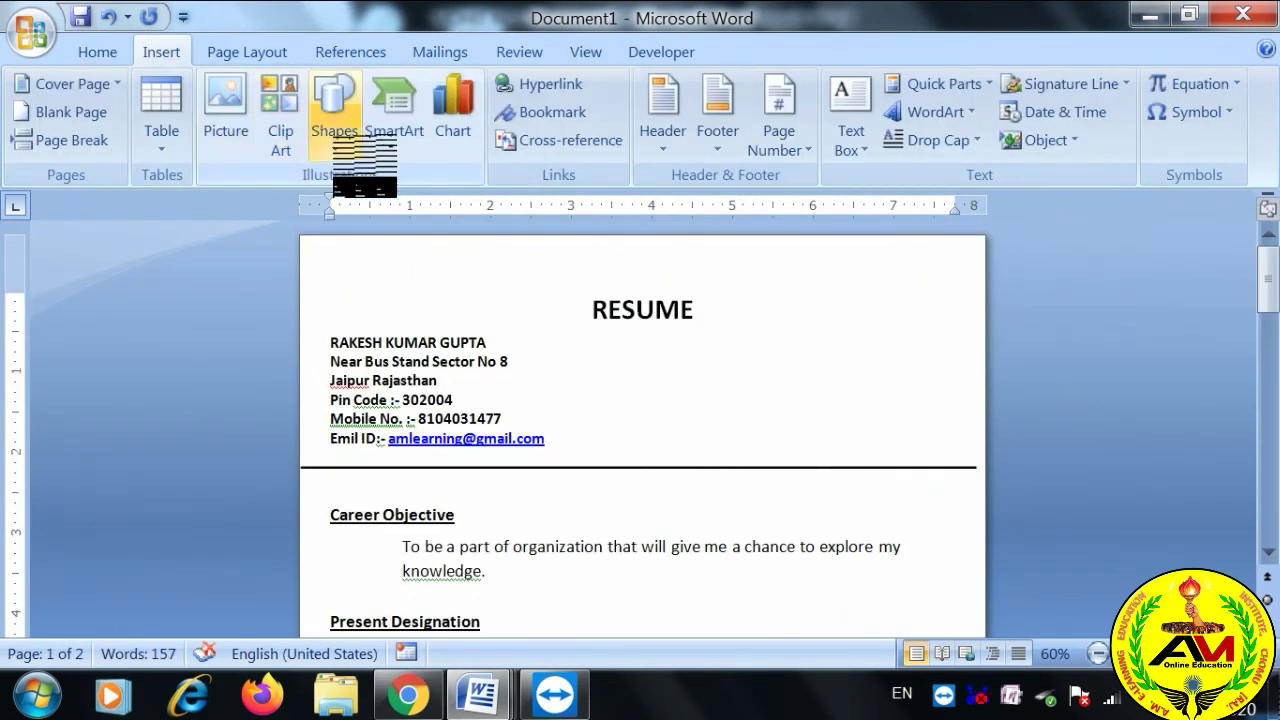
{"action": "left_click", "coordinate": [334, 140]}
{"action": "left_click", "coordinate": [402, 205]}
{"action": "scroll", "coordinate": [850, 375], "scroll_direction": "down", "scroll_amount": 3}
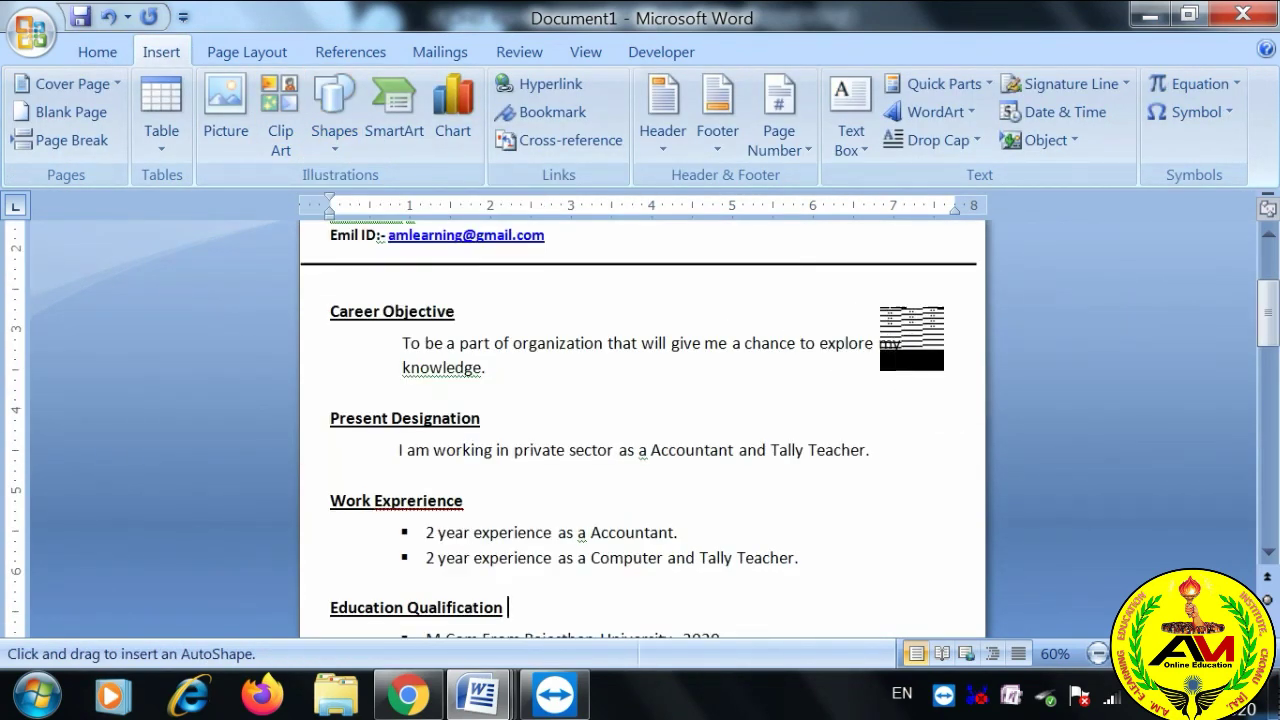
{"action": "left_click_drag", "start_coordinate": [1268, 325], "coordinate": [1268, 280]}
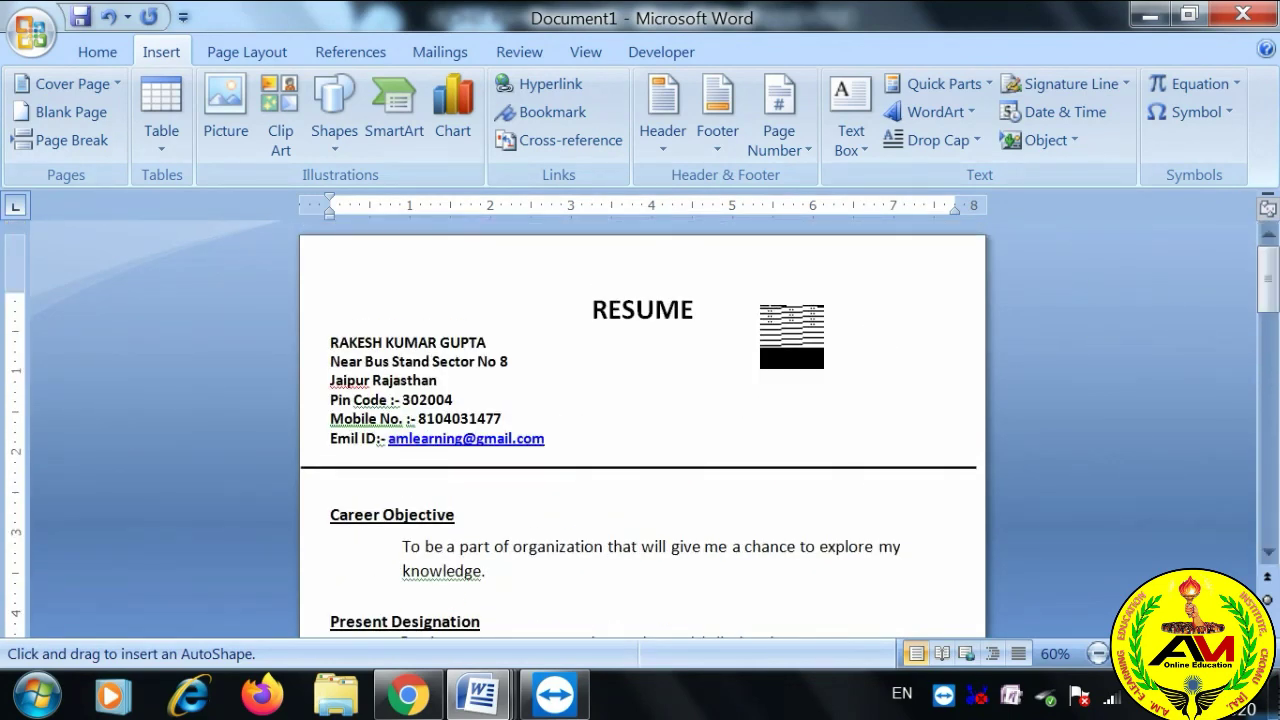
{"action": "left_click_drag", "start_coordinate": [796, 332], "coordinate": [889, 435]}
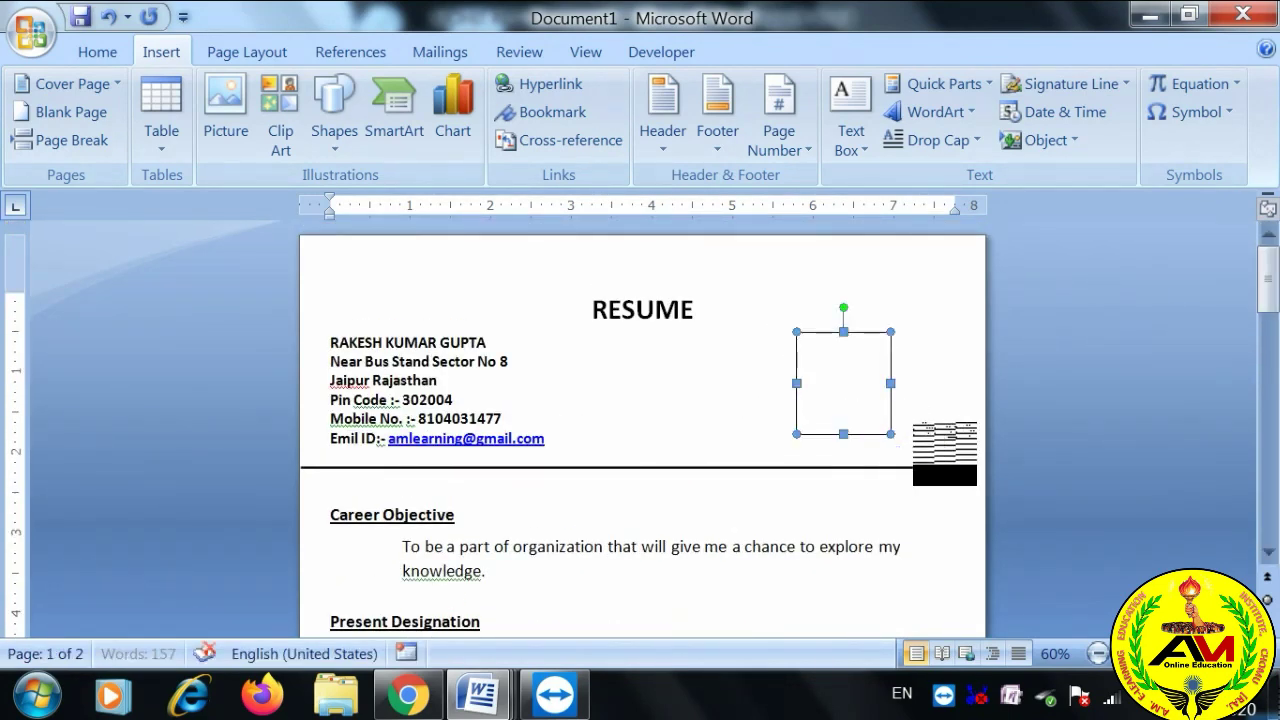
{"action": "left_click", "coordinate": [1120, 468]}
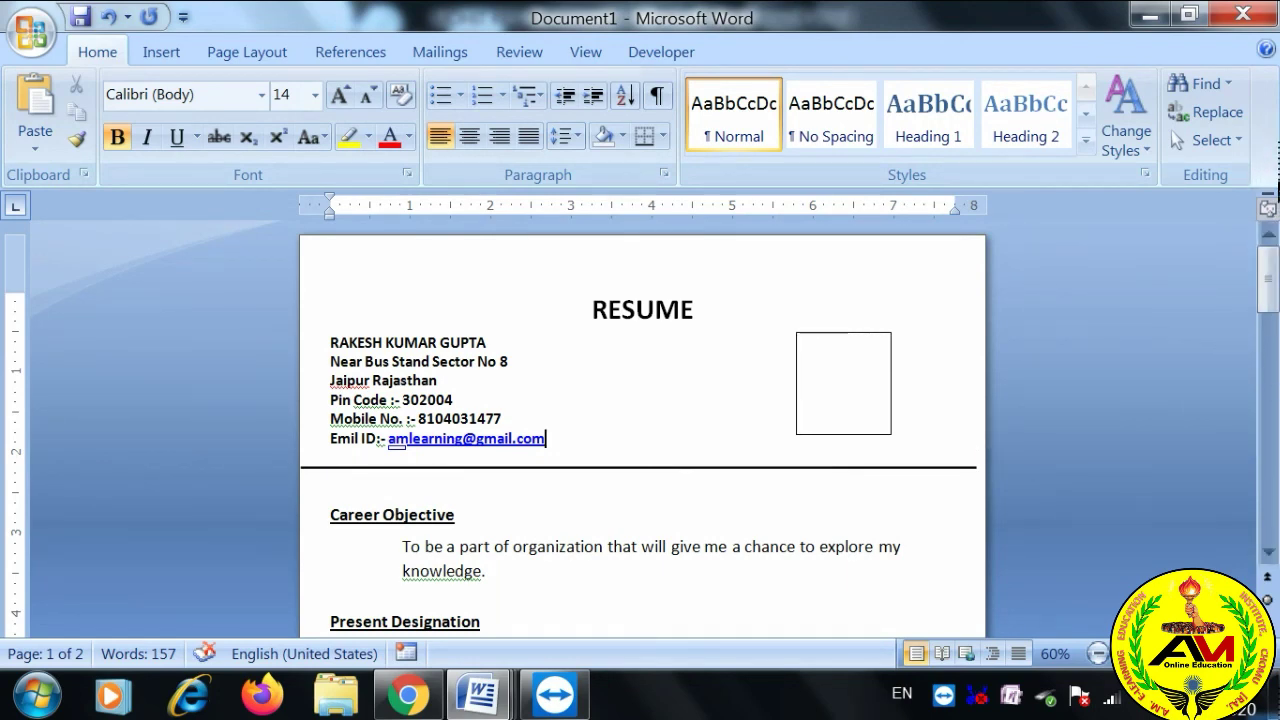
{"action": "left_click_drag", "start_coordinate": [1268, 290], "coordinate": [1271, 524]}
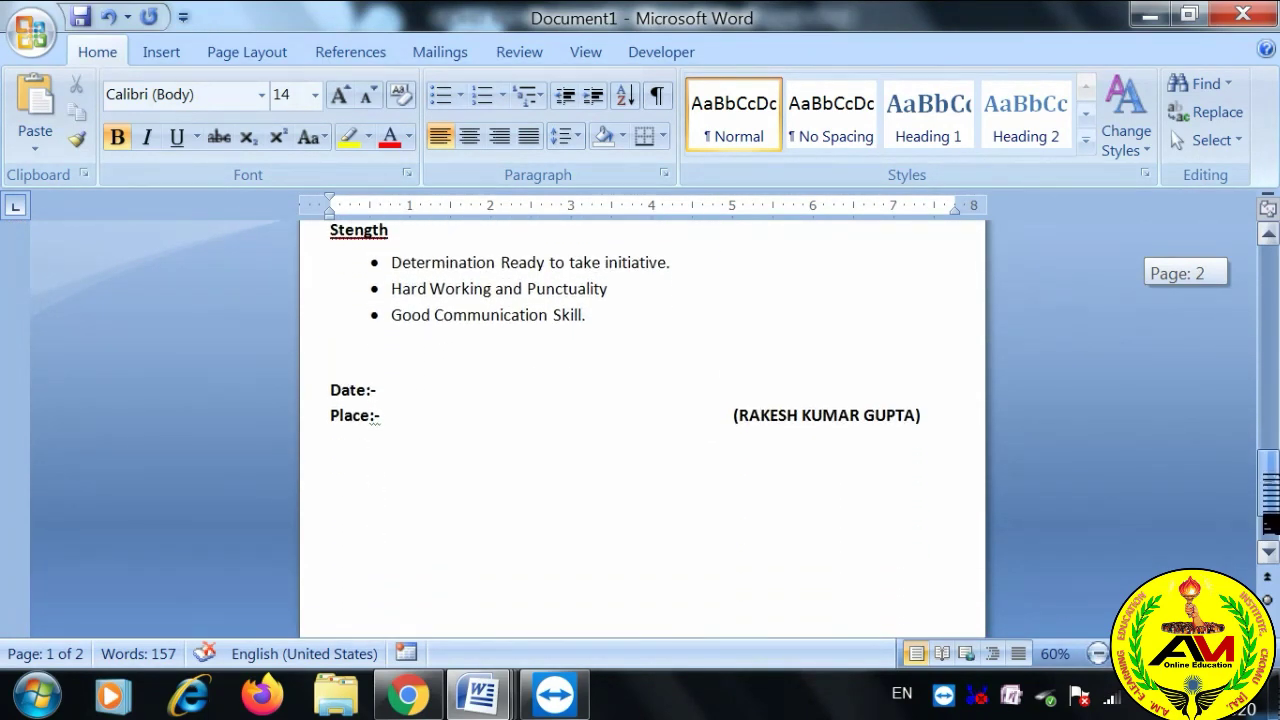
{"action": "left_click_drag", "start_coordinate": [1271, 524], "coordinate": [1274, 313]}
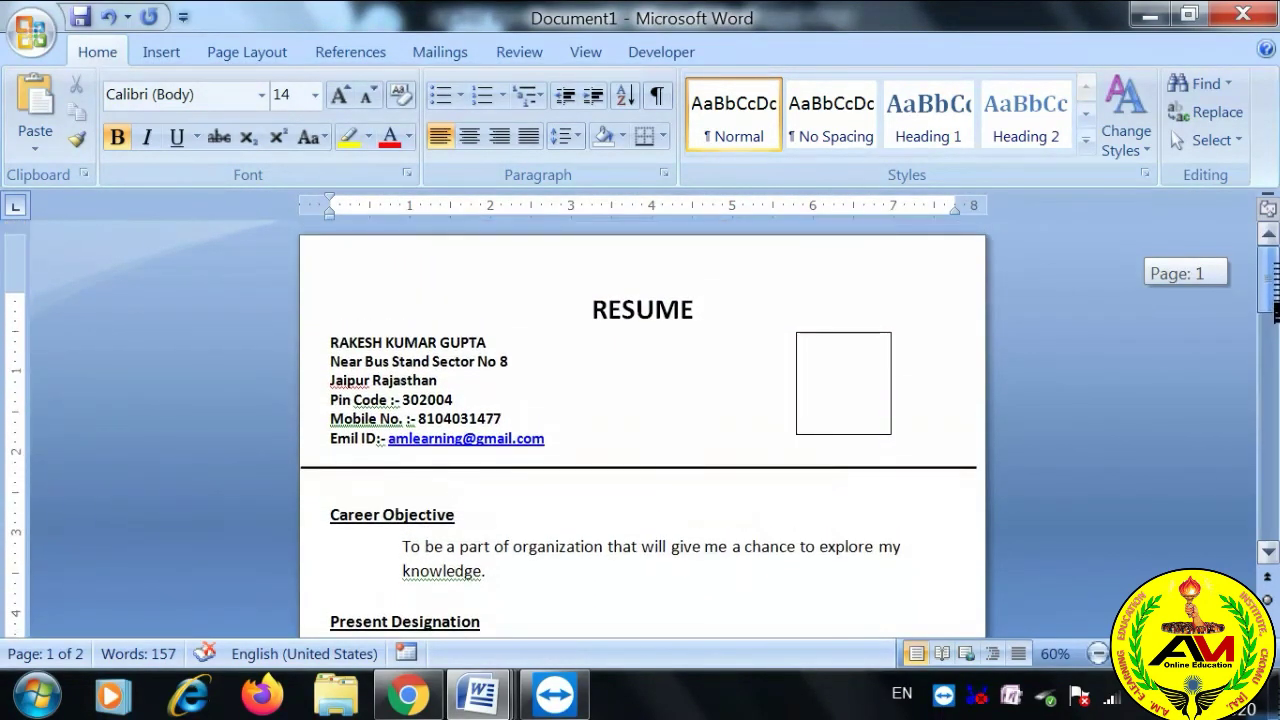